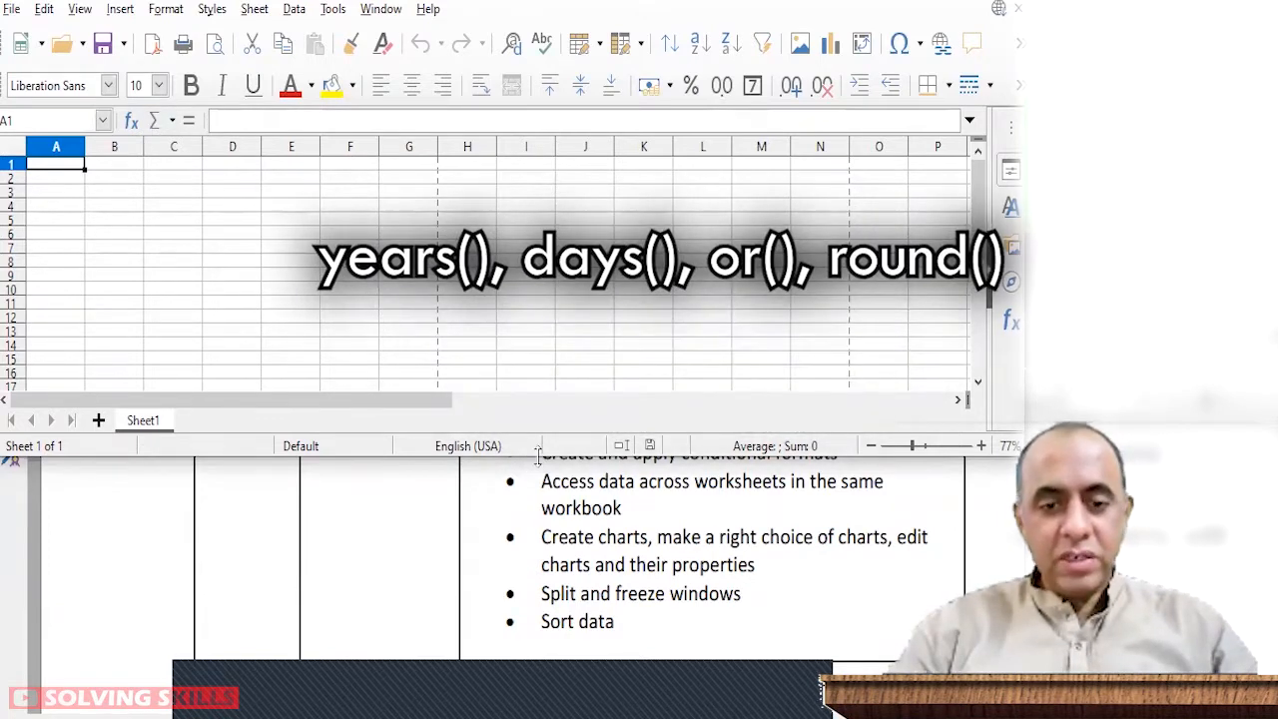
# Step: Merge and center cells A1:G1 and enter the title "Student Information Sheet"
pyautogui.moveTo(540, 458); pyautogui.dragTo(556, 659)
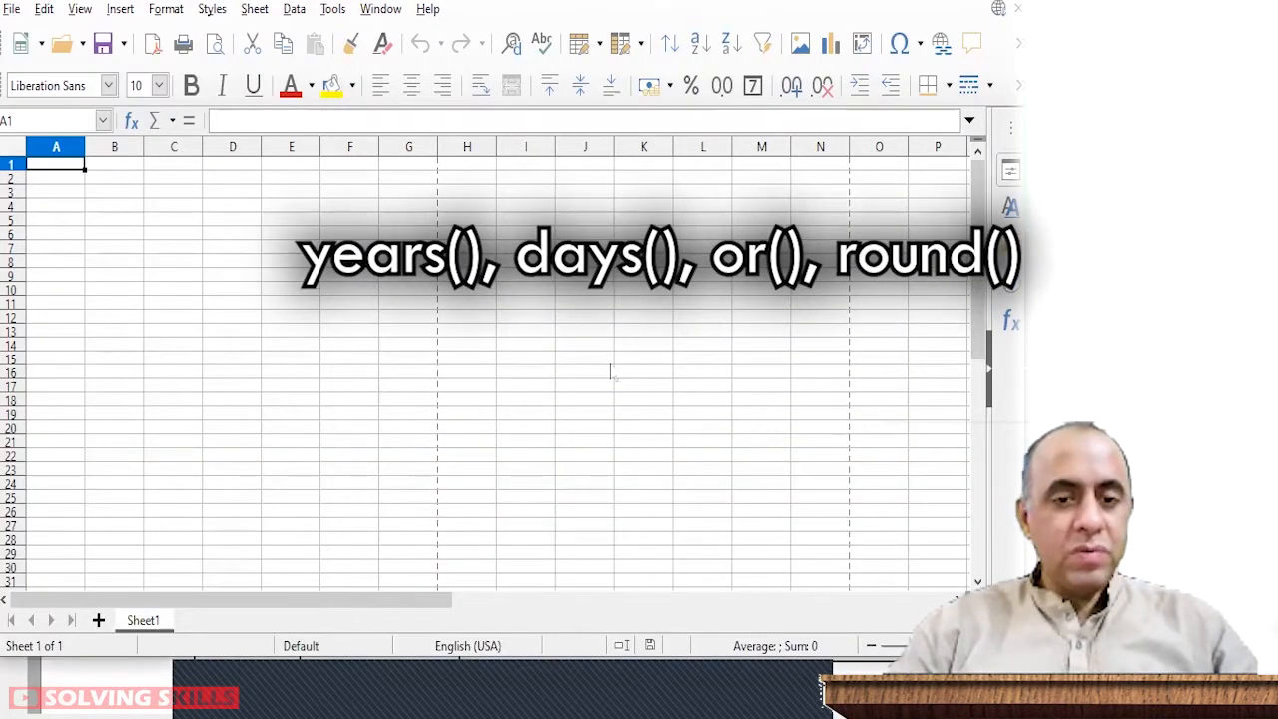
pyautogui.keyDown('shift'); pyautogui.click(424, 167); pyautogui.keyUp('shift')
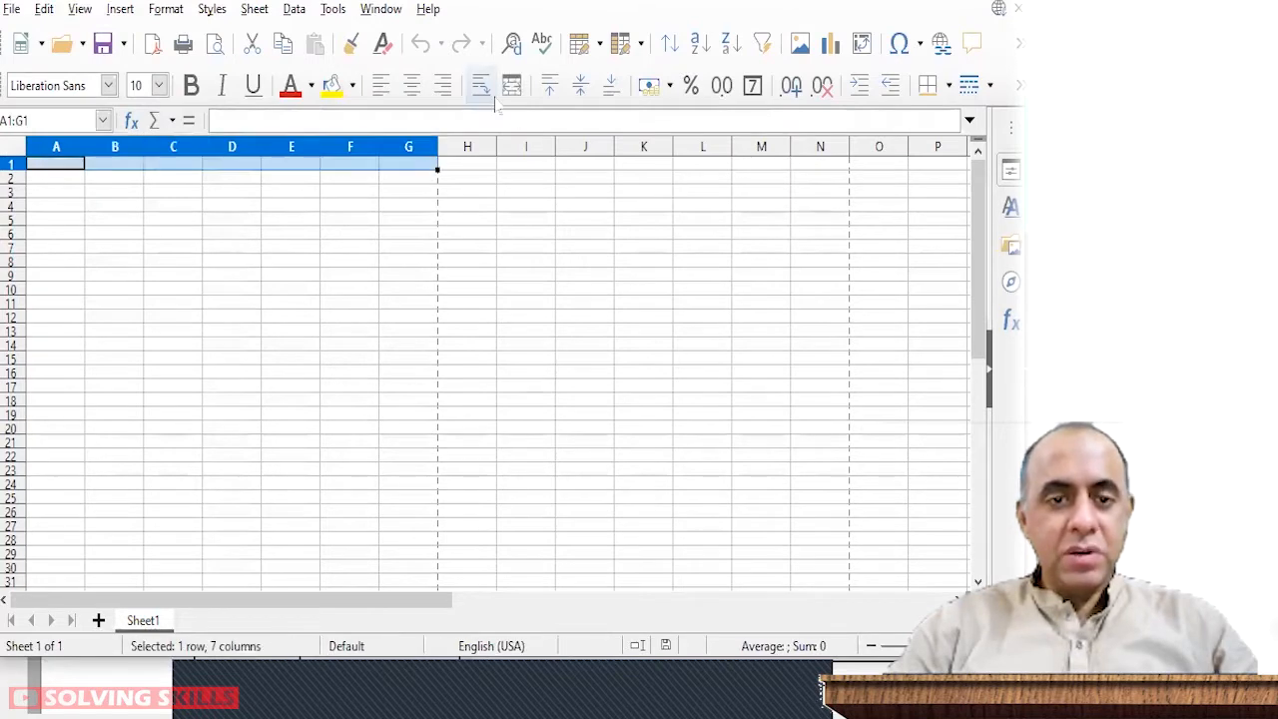
pyautogui.click(512, 87)
pyautogui.write('S')
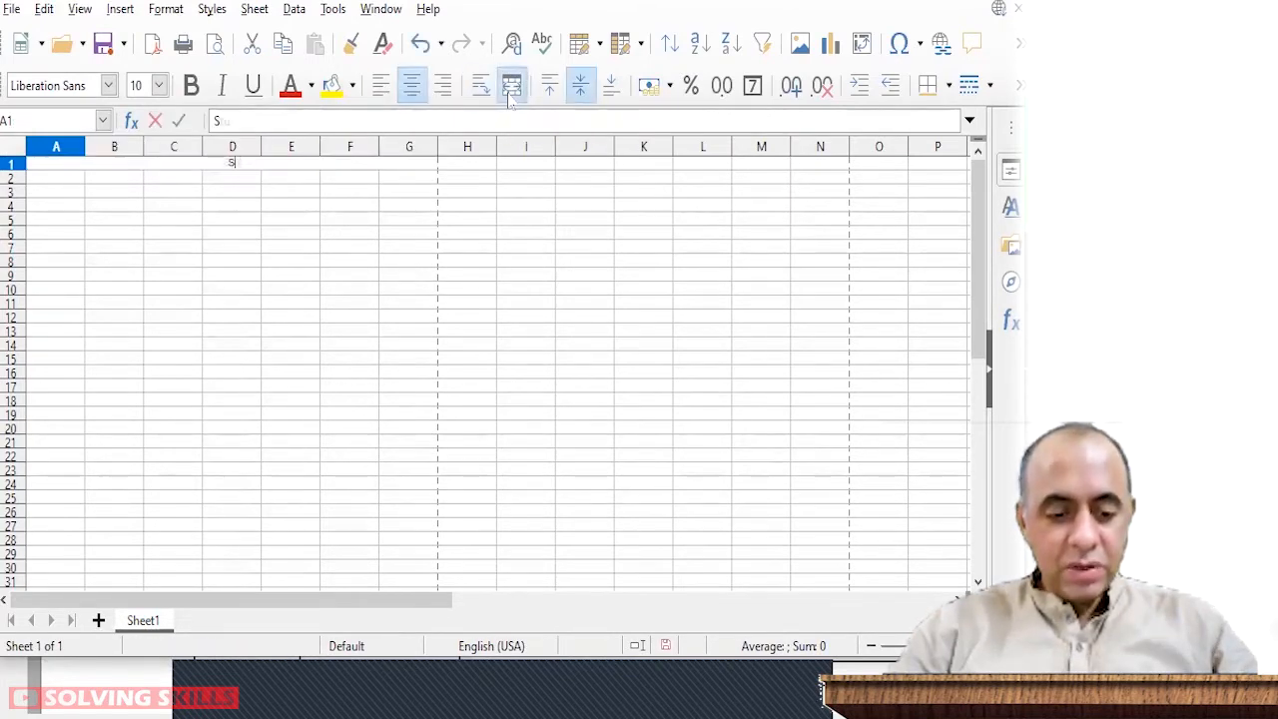
pyautogui.write('tudent Information Sheet')
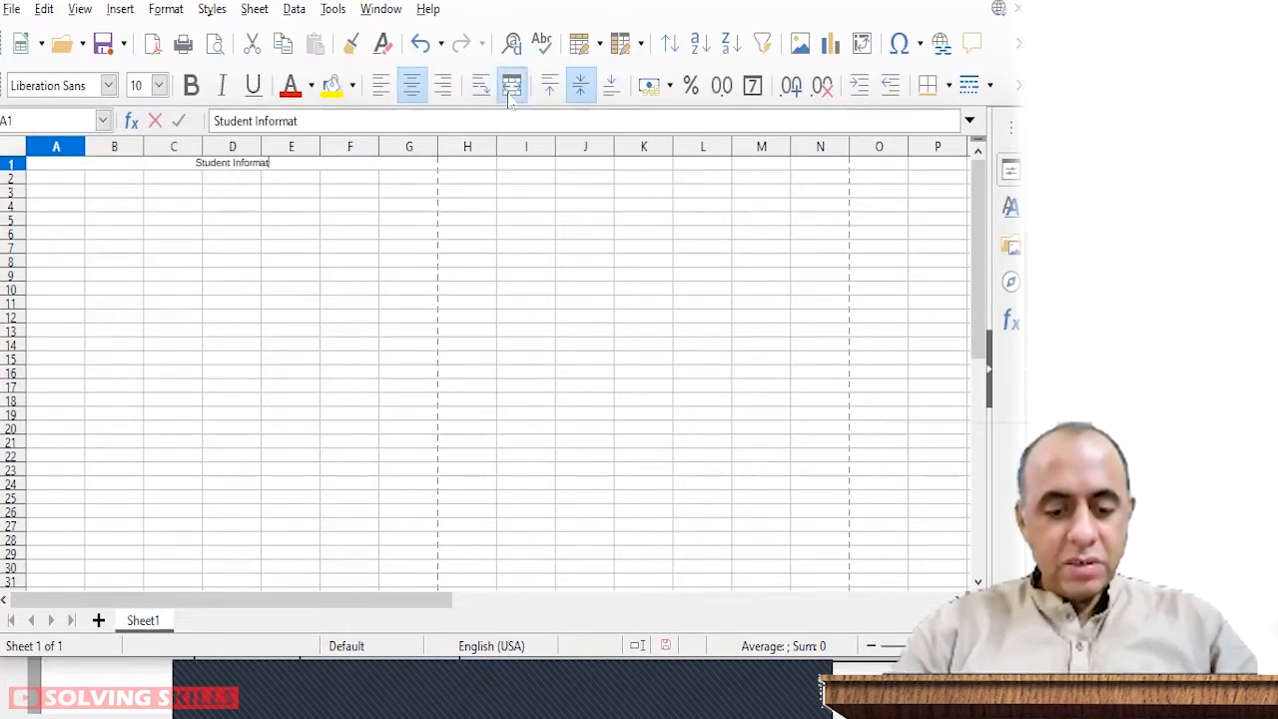
pyautogui.press('Return')
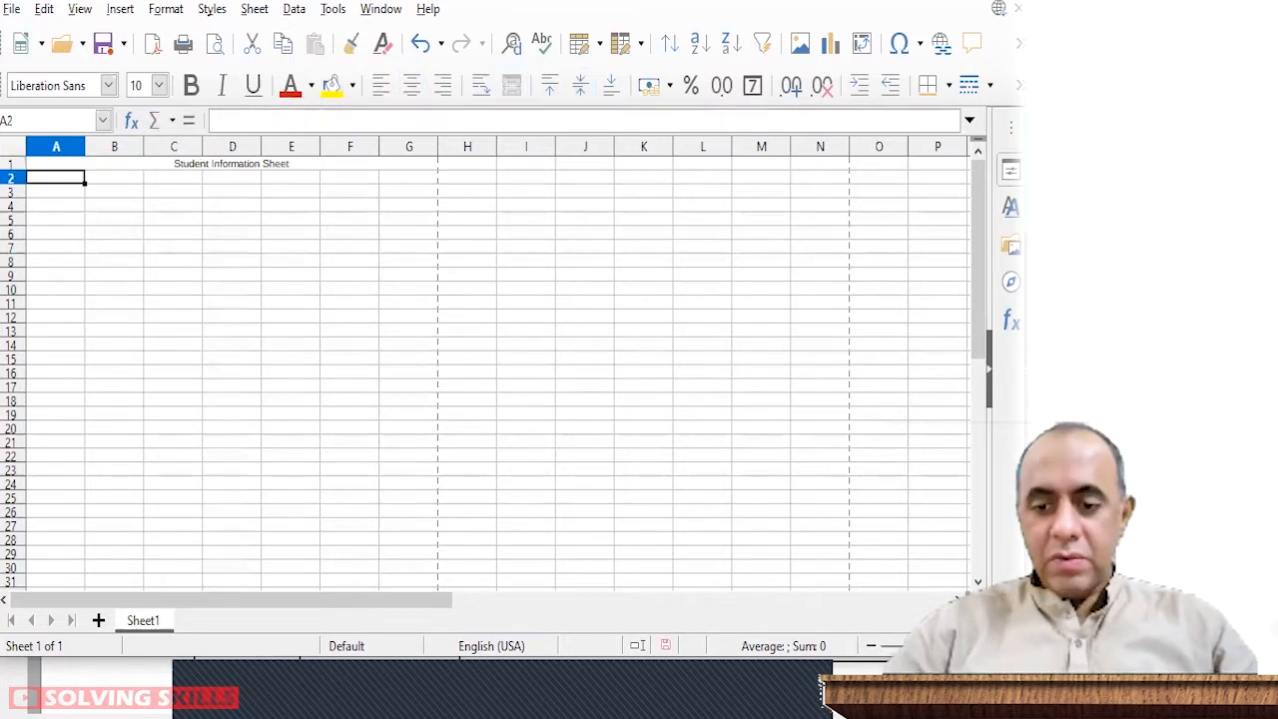
# Step: Enter the headings "Serial No.", "Name" and "Date of Birth" in cells A2 to C2
pyautogui.scroll(5, 498, 373)
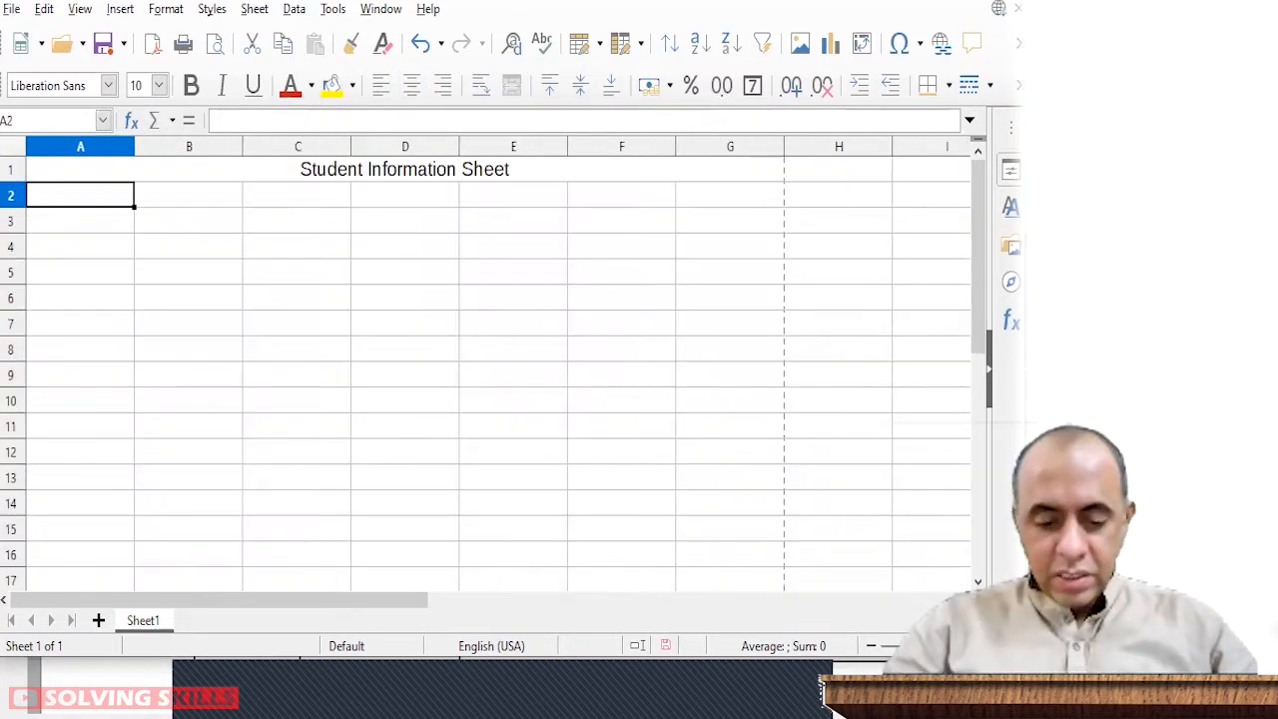
pyautogui.write('Serial No.')
pyautogui.press('Tab')
pyautogui.write('Nam')
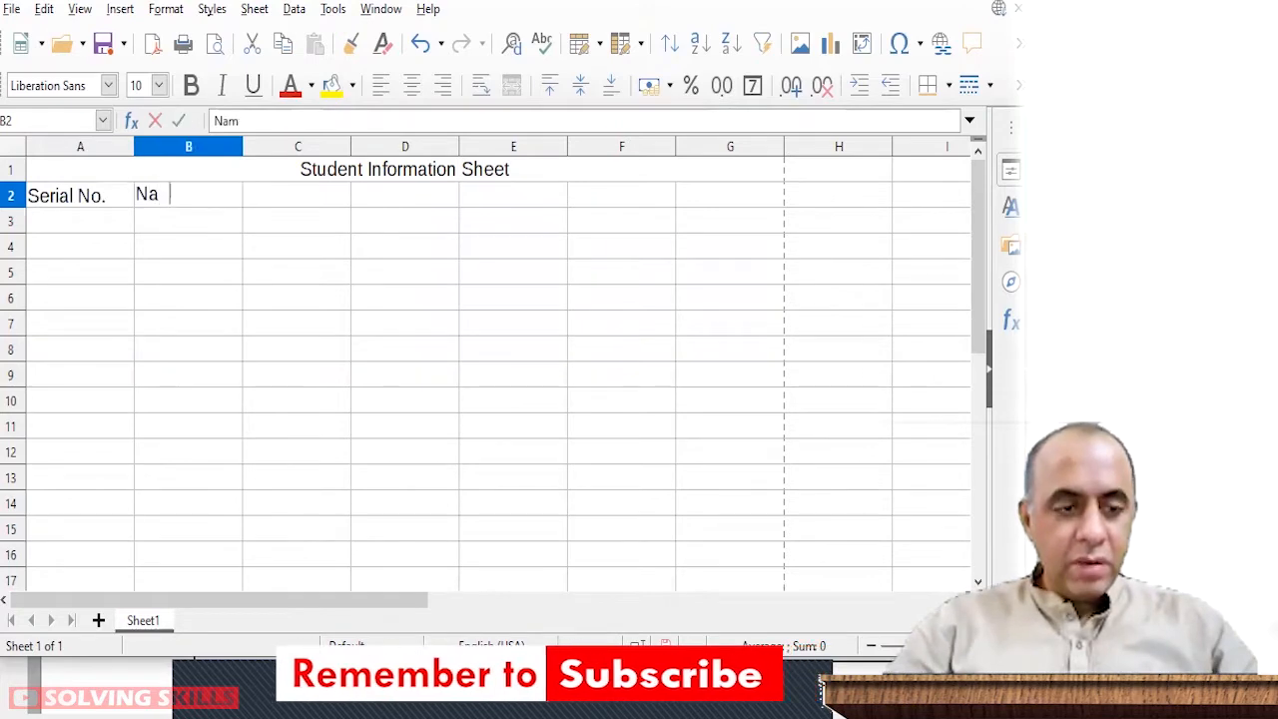
pyautogui.write('e')
pyautogui.press('Tab')
pyautogui.write('Date ')
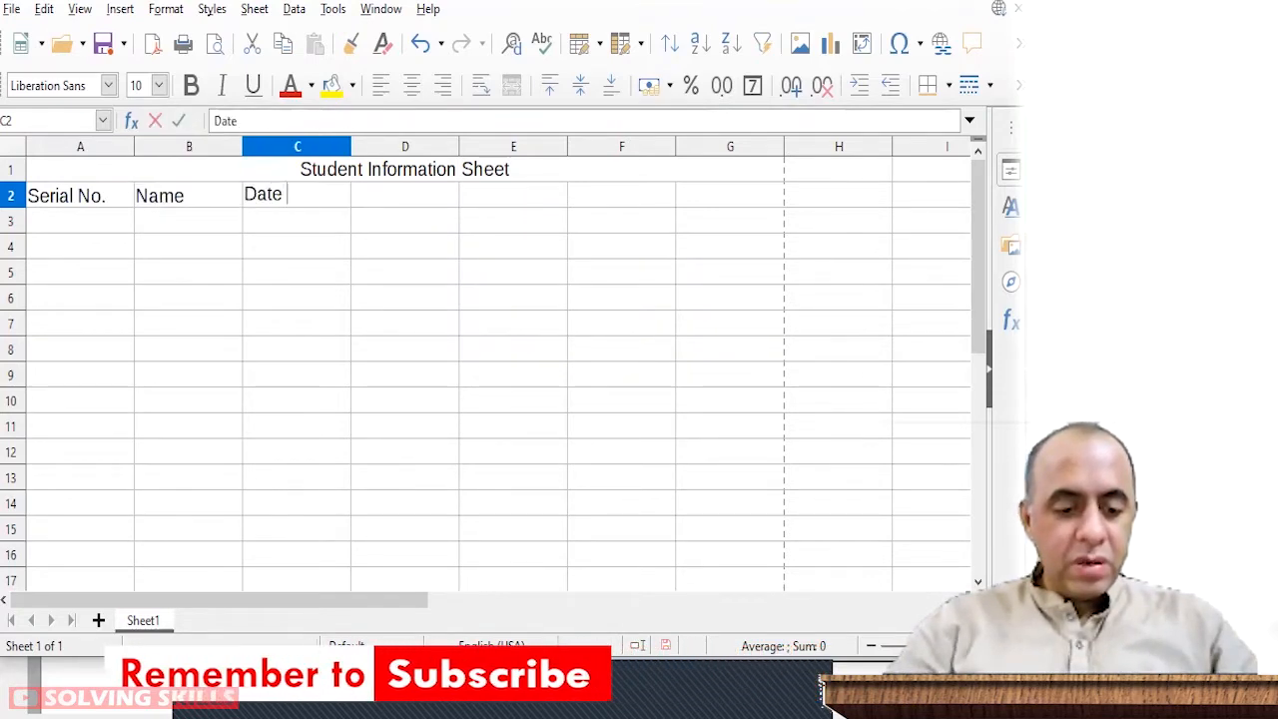
pyautogui.write('of Birth')
pyautogui.press('Return')
pyautogui.press('Up')
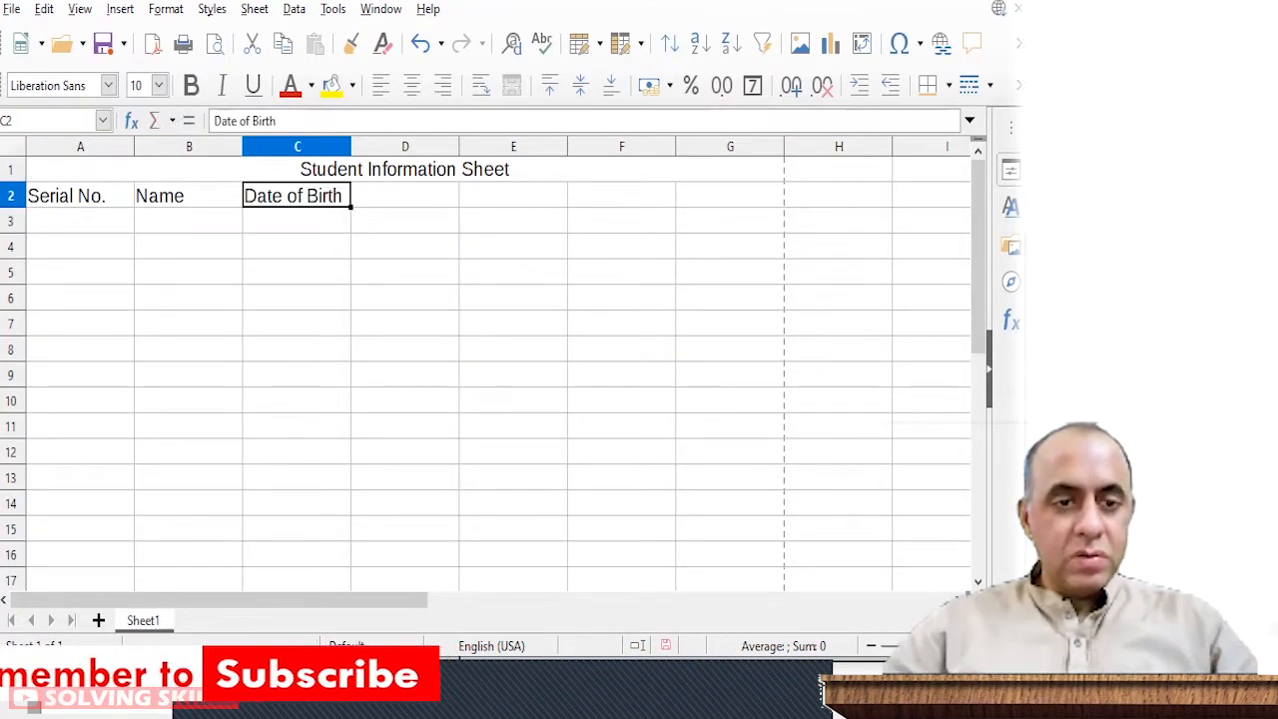
# Step: Number the students 1 to 10 in A3:A12 by entering the first numbers and filling the series down
pyautogui.click(80, 221)
pyautogui.write('1')
pyautogui.press('Return')
pyautogui.write('2')
pyautogui.press('Return')
pyautogui.write('3')
pyautogui.press('Return')
pyautogui.moveTo(90, 222); pyautogui.dragTo(150, 464)
# Step: Enter the names of the first six students in the Name column, cells B3 to B8
pyautogui.click(188, 221)
pyautogui.write('Abdullah')
pyautogui.press('Return')
pyautogui.write('Bilal')
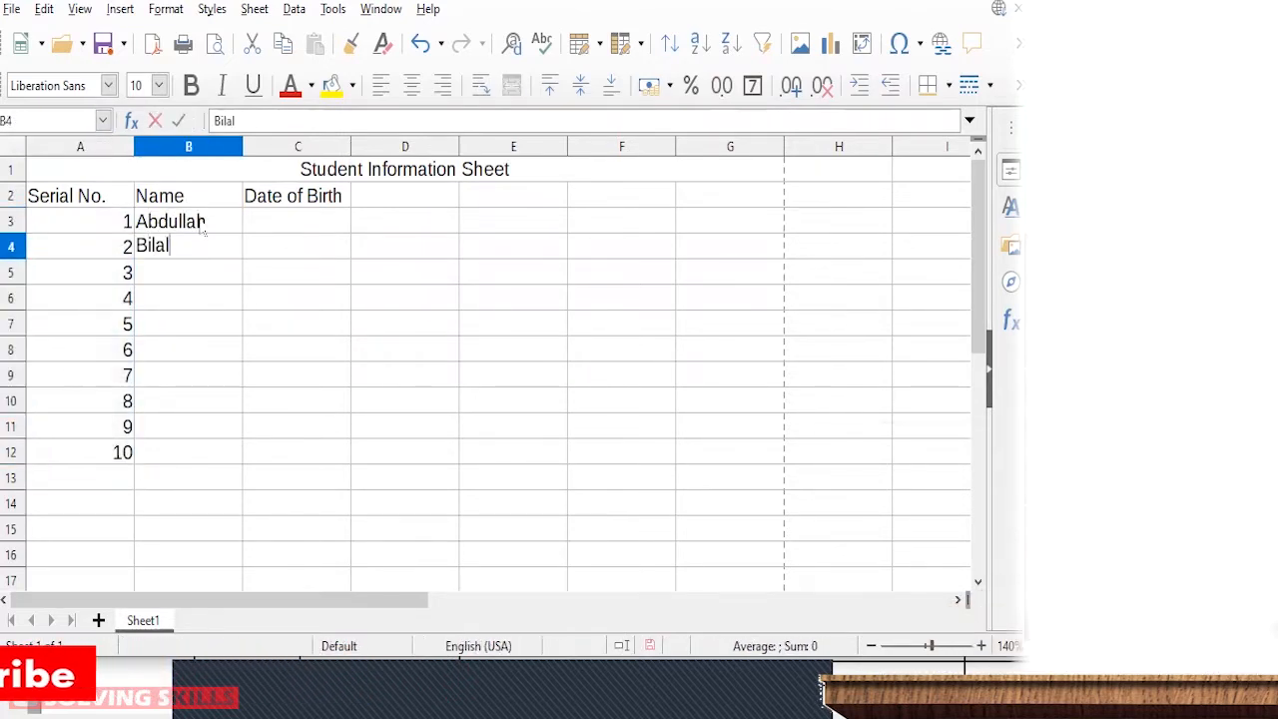
pyautogui.press('Return')
pyautogui.write('Dawar')
pyautogui.press('Return')
pyautogui.write('Faraz')
pyautogui.press('Return')
pyautogui.write('Gohar')
pyautogui.press('Return')
pyautogui.write('Ijaz ')
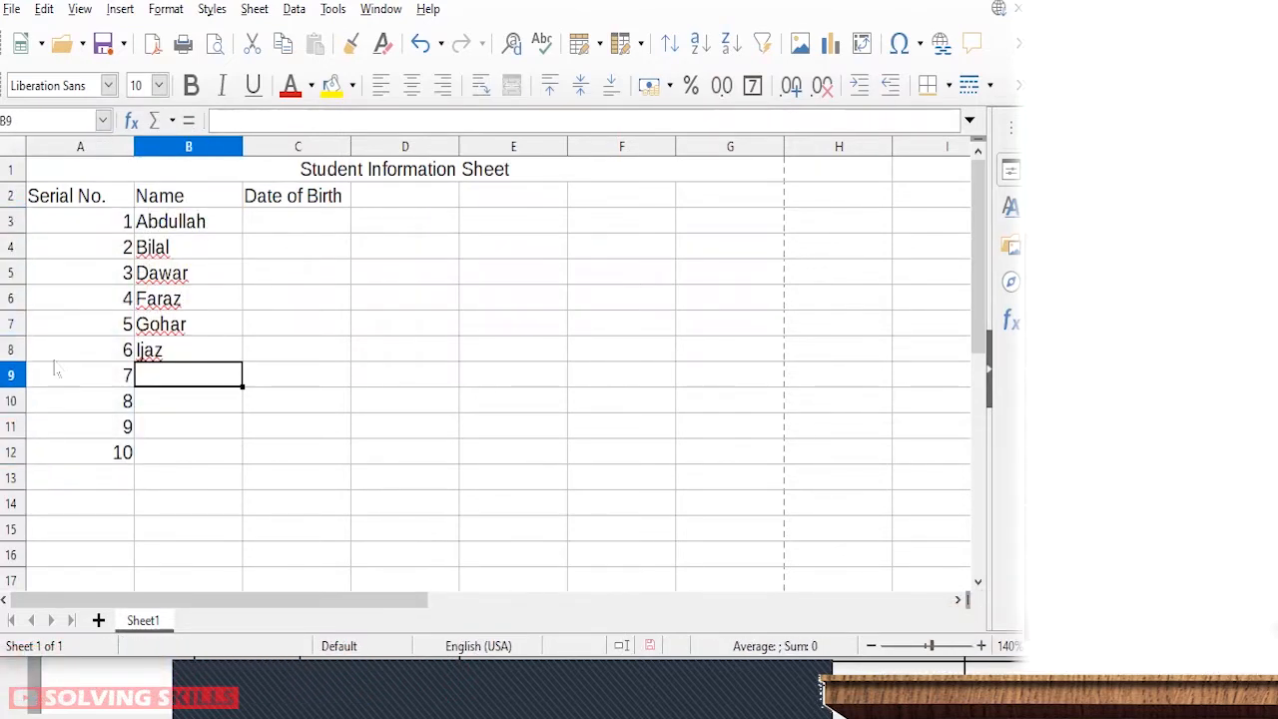
# Step: Enter the names of the remaining four students in cells B9 to B12
pyautogui.write('Joil')
pyautogui.press('Return')
pyautogui.write('Karim')
pyautogui.press('Return')
pyautogui.write('Mumtaz')
pyautogui.press('Return')
pyautogui.write('Zubair')
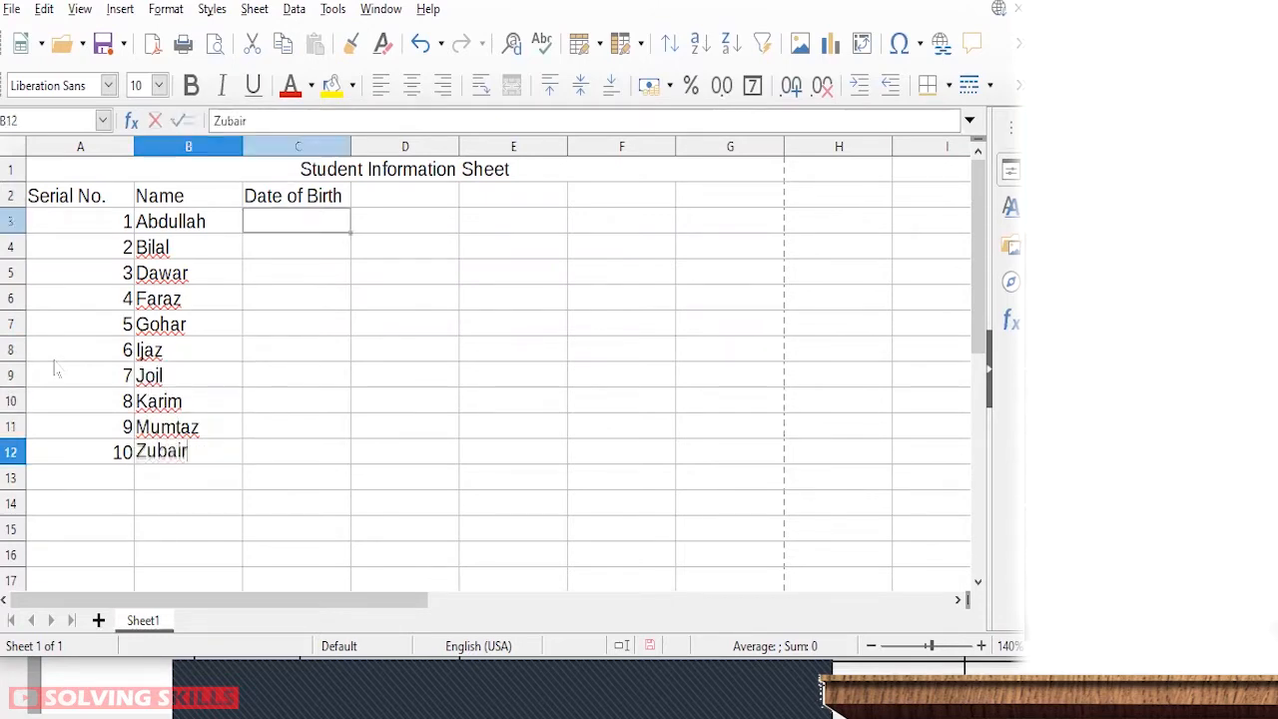
# Step: Enter the random date formula =DATE(RANDBETWEEN(1990,1995),RANDBETWEEN(1,12),RANDBETWEEN(1,28)) in C3 under Date of Birth
pyautogui.write('=ran')
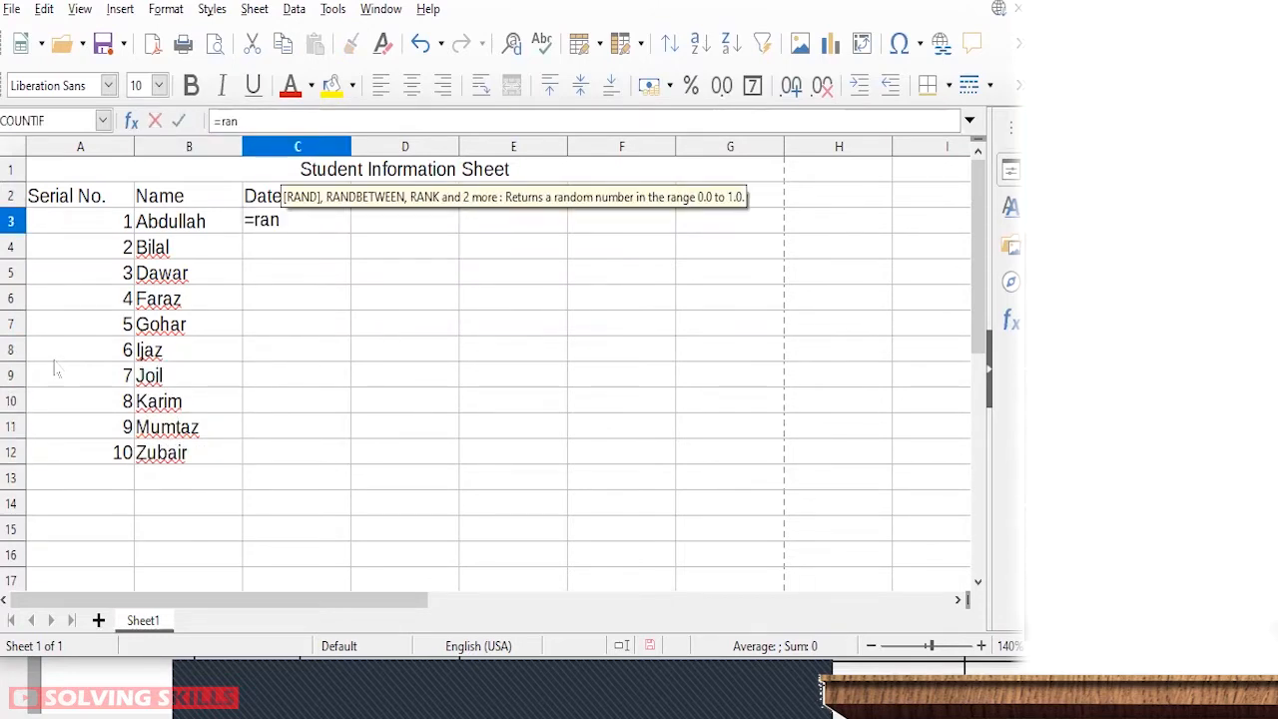
pyautogui.press('BackSpace')
pyautogui.press('BackSpace')
pyautogui.press('BackSpace')
pyautogui.write('date(randbetween(')
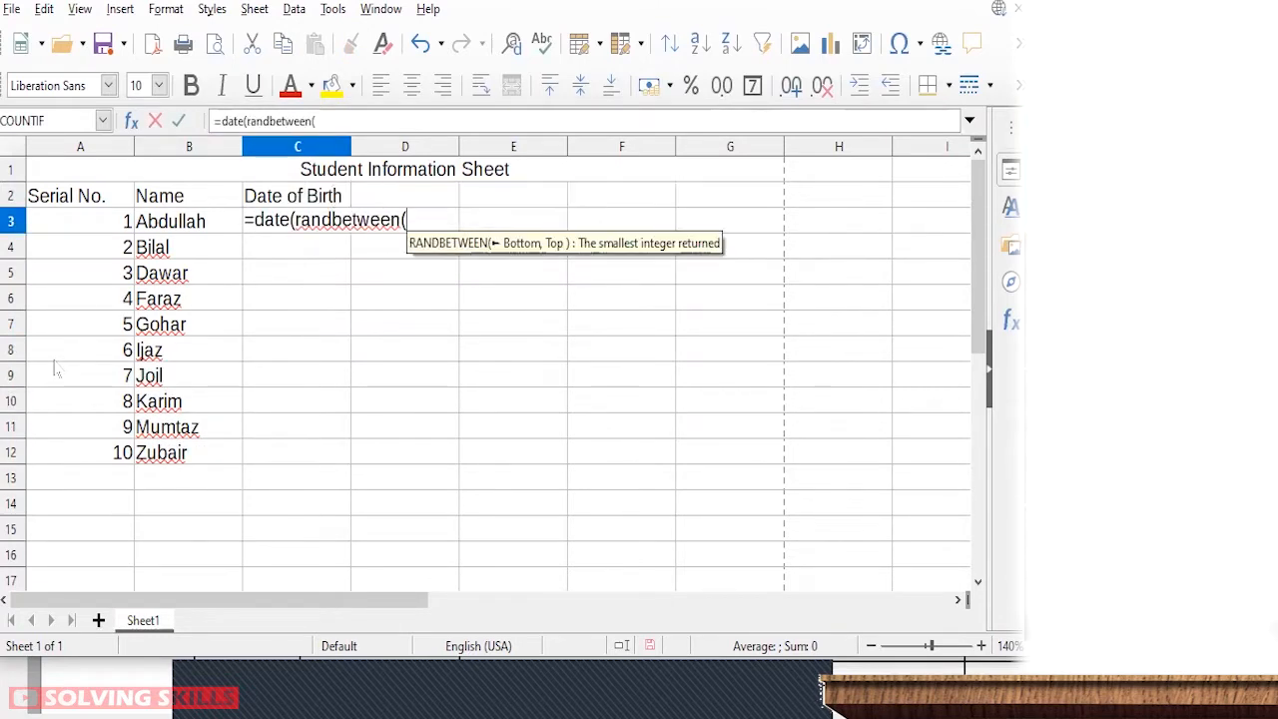
pyautogui.write('1990,1995),randbetween(')
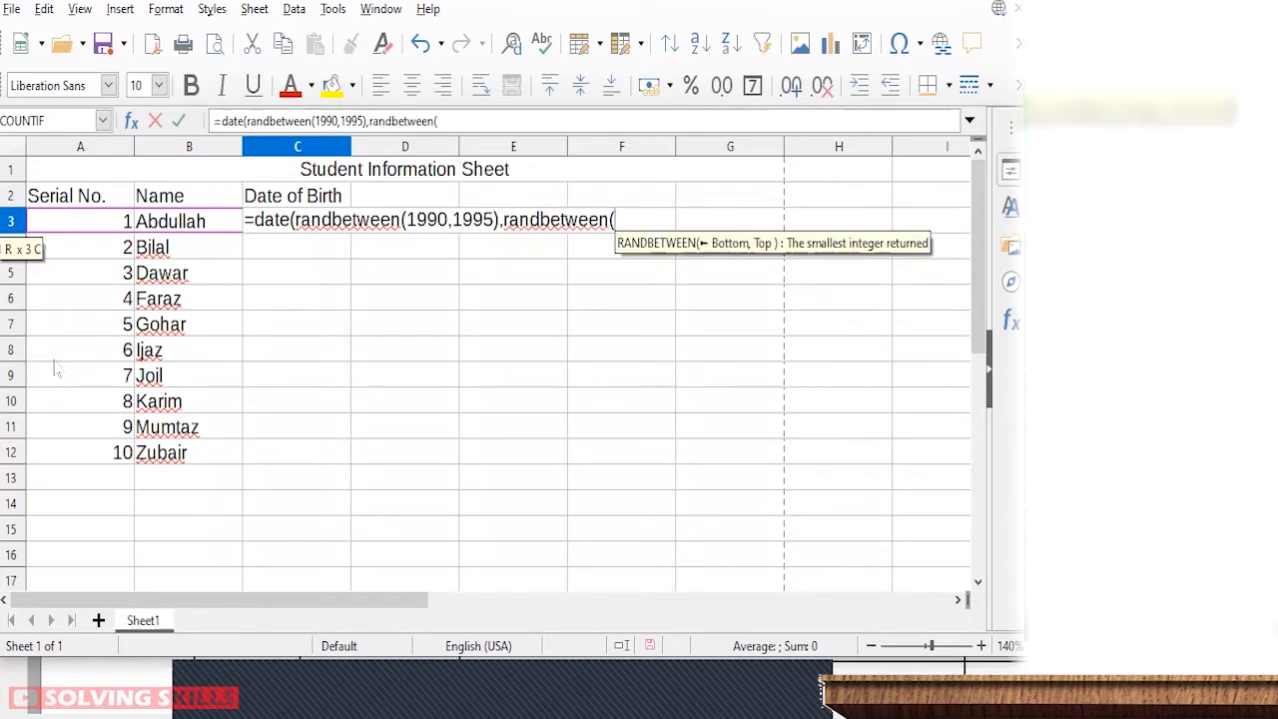
pyautogui.write('1,12),randbetween(1,30))')
pyautogui.press('Return')
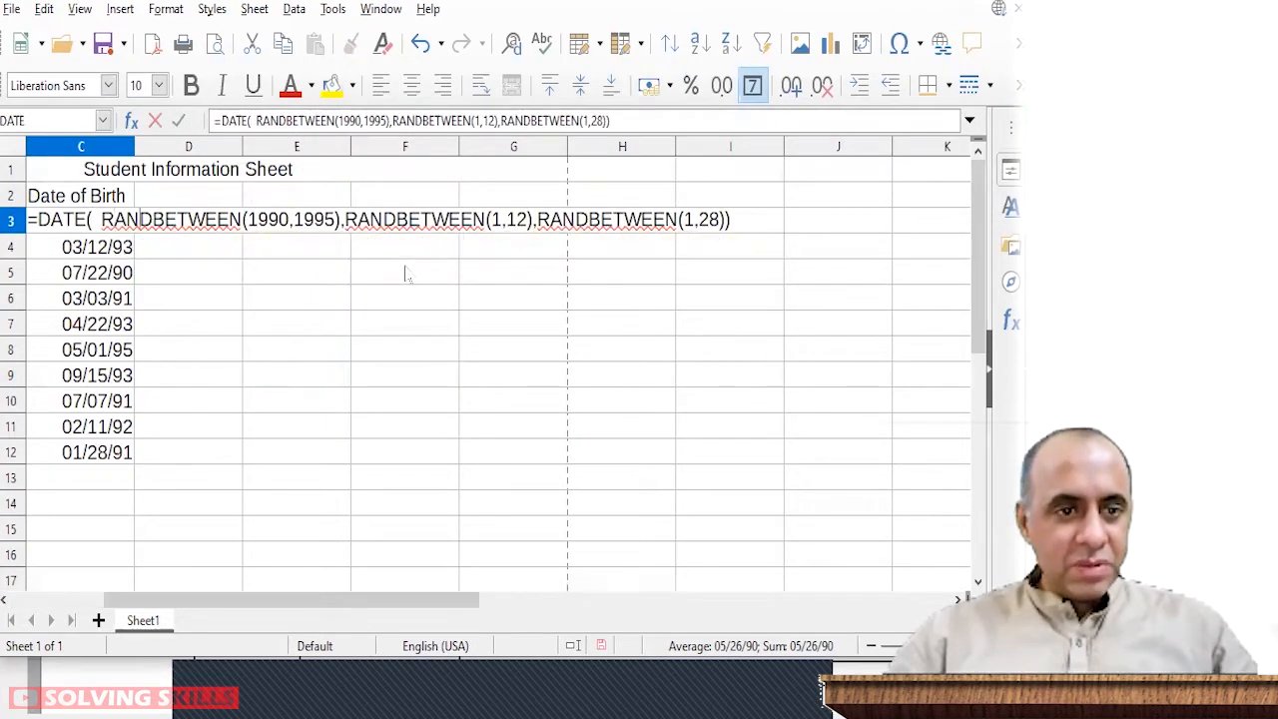
# Step: Insert spaces around the year, month and day arguments of the date formula in C3 for readability
pyautogui.press('Right')
pyautogui.press('Right')
pyautogui.press('Right')
pyautogui.press('Right')
pyautogui.press('Right')
pyautogui.press('Right')
pyautogui.press('Right')
pyautogui.press('Right')
pyautogui.press('Right')
pyautogui.press('Right')
pyautogui.press('Right')
pyautogui.press('Right')
pyautogui.press('Right')
pyautogui.press('Right')
pyautogui.press('Right')
pyautogui.press('Right')
pyautogui.press('Right')
pyautogui.press('Right')
pyautogui.press('Right')
pyautogui.press('Right')
pyautogui.press('Right')
pyautogui.press('Right')
pyautogui.press('Right')
pyautogui.press('Right')
pyautogui.press('Right')
pyautogui.press('Right')
pyautogui.press('Right')
pyautogui.press('Right')
pyautogui.press('Right')
pyautogui.press('Right')
pyautogui.press('Right')
pyautogui.press('Right')
pyautogui.press('Right')
pyautogui.press('Right')
pyautogui.press('Right')
pyautogui.press('Right')
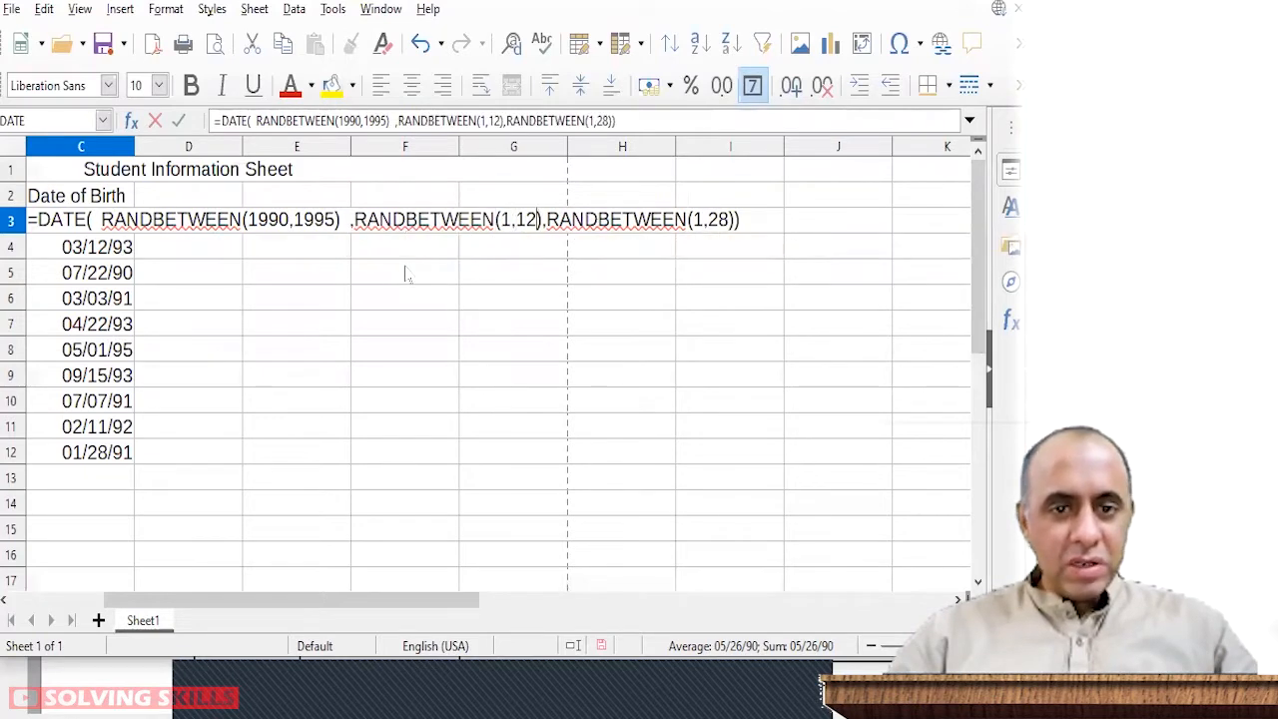
pyautogui.press('Left')
pyautogui.press('Left')
pyautogui.press('Left')
pyautogui.press('Left')
pyautogui.press('Left')
pyautogui.press('Left')
pyautogui.press('Left')
pyautogui.press('Left')
pyautogui.press('Left')
pyautogui.press('Left')
pyautogui.press('Left')
pyautogui.press('Left')
pyautogui.press('Left')
pyautogui.press('Left')
pyautogui.press('Left')
pyautogui.press('Left')
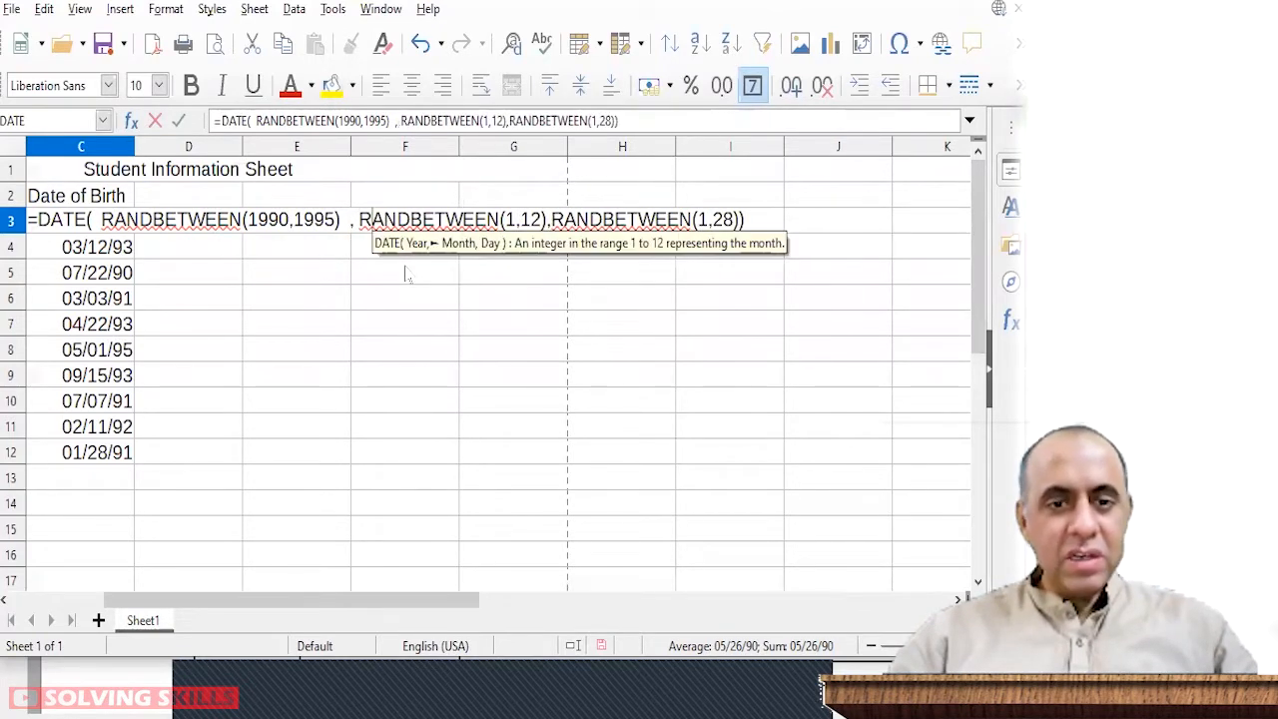
pyautogui.press('Right')
pyautogui.press('Right')
pyautogui.press('Right')
pyautogui.press('Right')
pyautogui.press('Right')
pyautogui.press('Right')
pyautogui.press('Right')
pyautogui.press('Right')
pyautogui.press('Right')
pyautogui.press('Right')
pyautogui.press('Right')
pyautogui.press('Right')
pyautogui.press('Right')
pyautogui.press('Right')
pyautogui.press('Right')
pyautogui.press('Right')
pyautogui.press('Right')
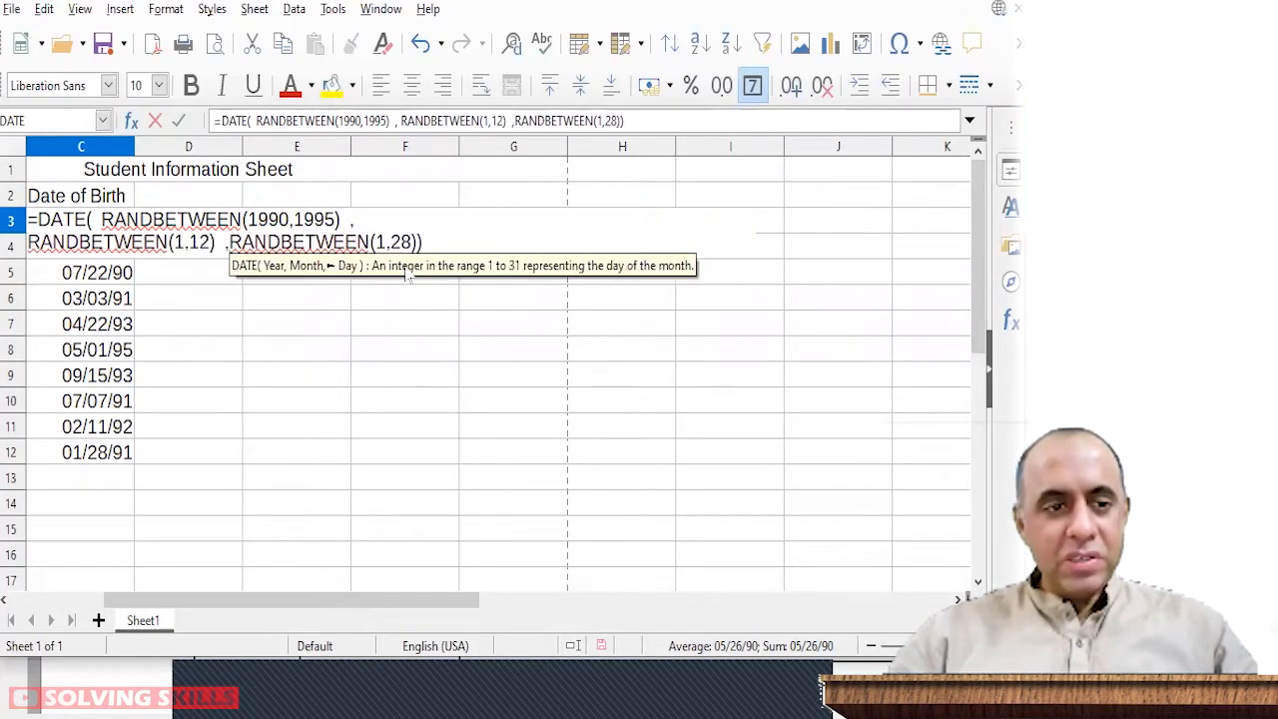
pyautogui.press('Right')
pyautogui.press('Right')
pyautogui.press('Right')
pyautogui.press('Right')
pyautogui.press('Right')
pyautogui.press('Right')
pyautogui.press('Right')
pyautogui.press('Right')
pyautogui.press('Right')
pyautogui.press('Right')
pyautogui.press('Right')
pyautogui.press('Right')
pyautogui.press('Right')
pyautogui.press('Right')
pyautogui.press('Right')
pyautogui.press('Right')
pyautogui.press('Right')
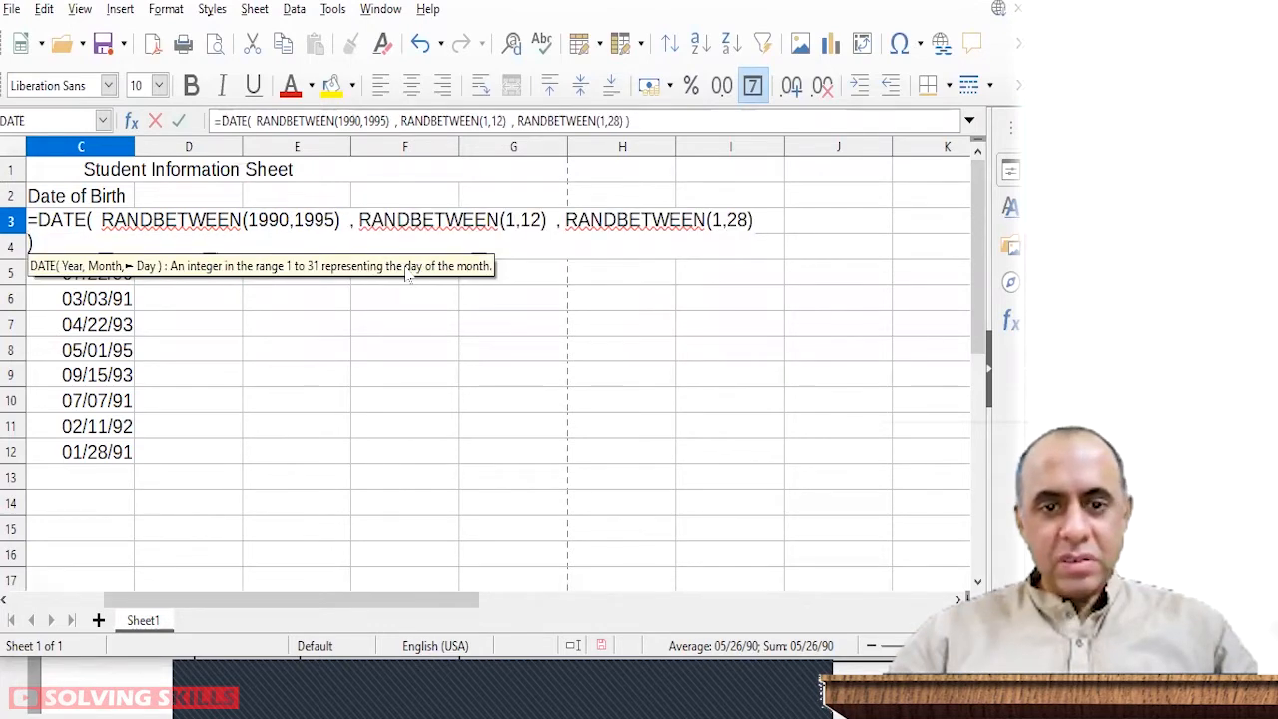
pyautogui.press('Right')
pyautogui.press('Return')
# Step: Examine the date formula in C3, going through the DATE function and its RANDBETWEEN year, month and day arguments
pyautogui.press('Up')
pyautogui.press('F2')
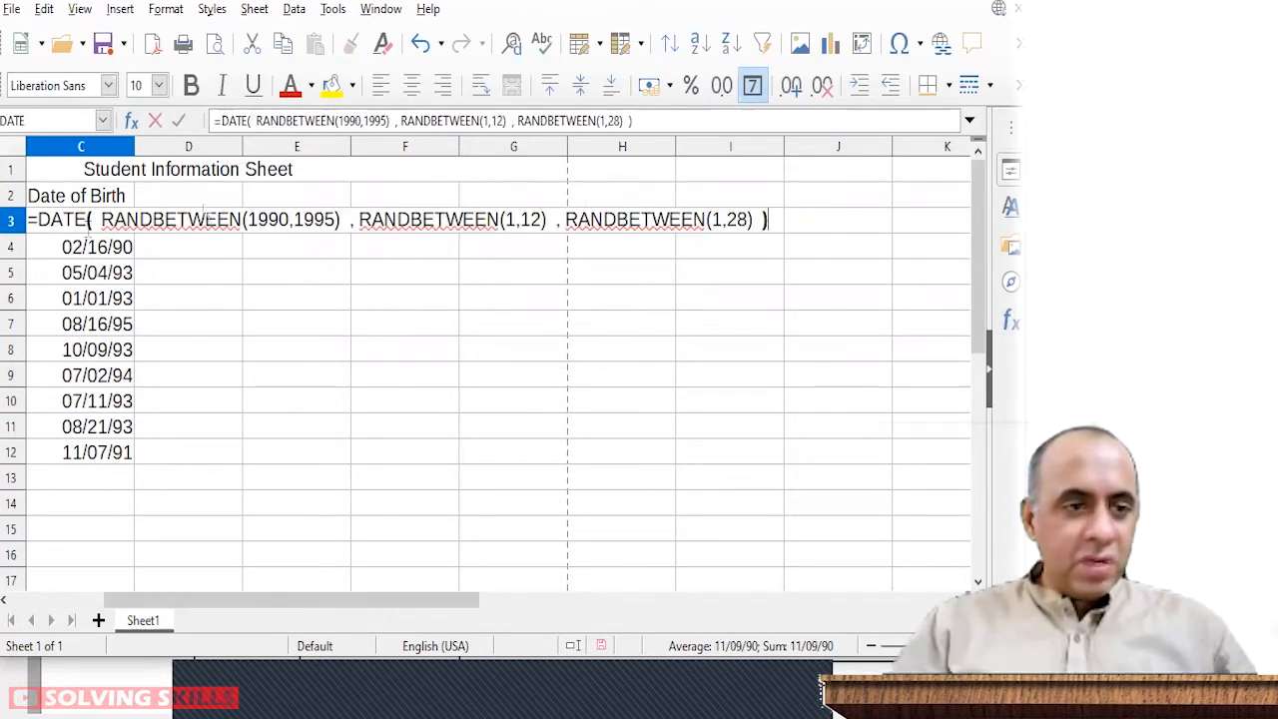
pyautogui.click(34, 223)
pyautogui.moveTo(40, 224); pyautogui.dragTo(80, 226)
pyautogui.click(91, 220)
pyautogui.click(97, 220)
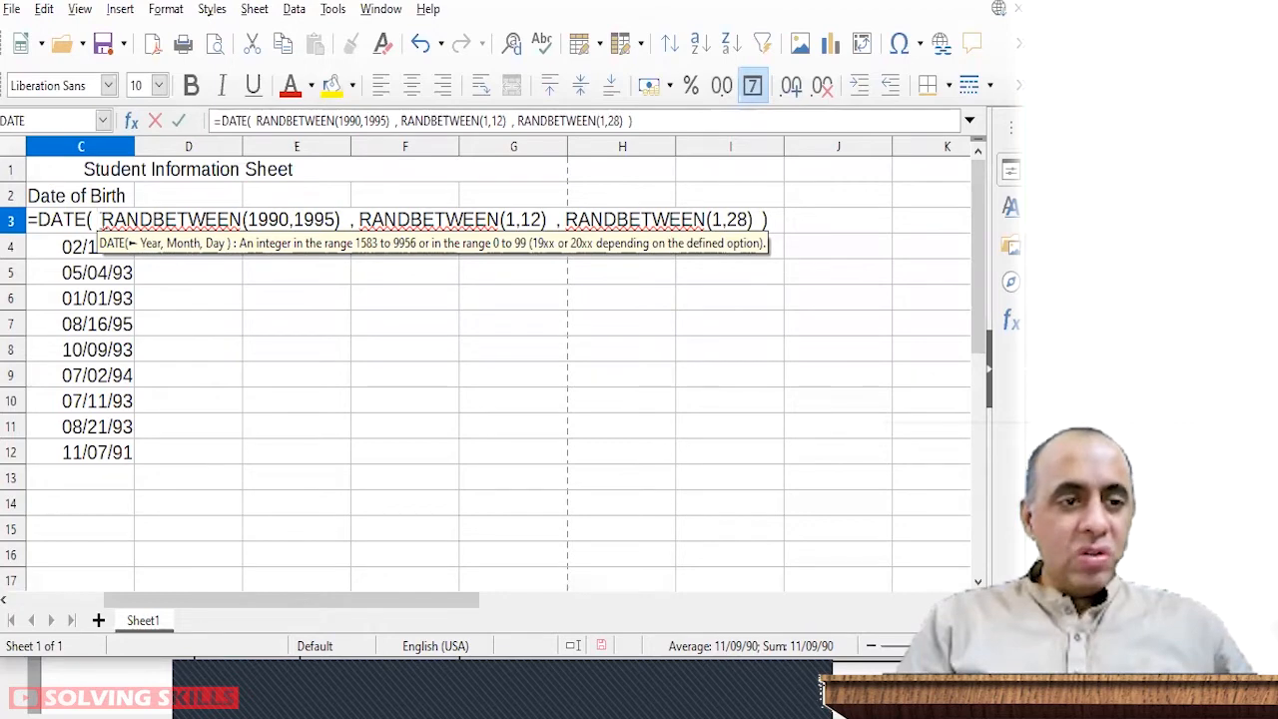
pyautogui.moveTo(86, 219); pyautogui.dragTo(92, 219)
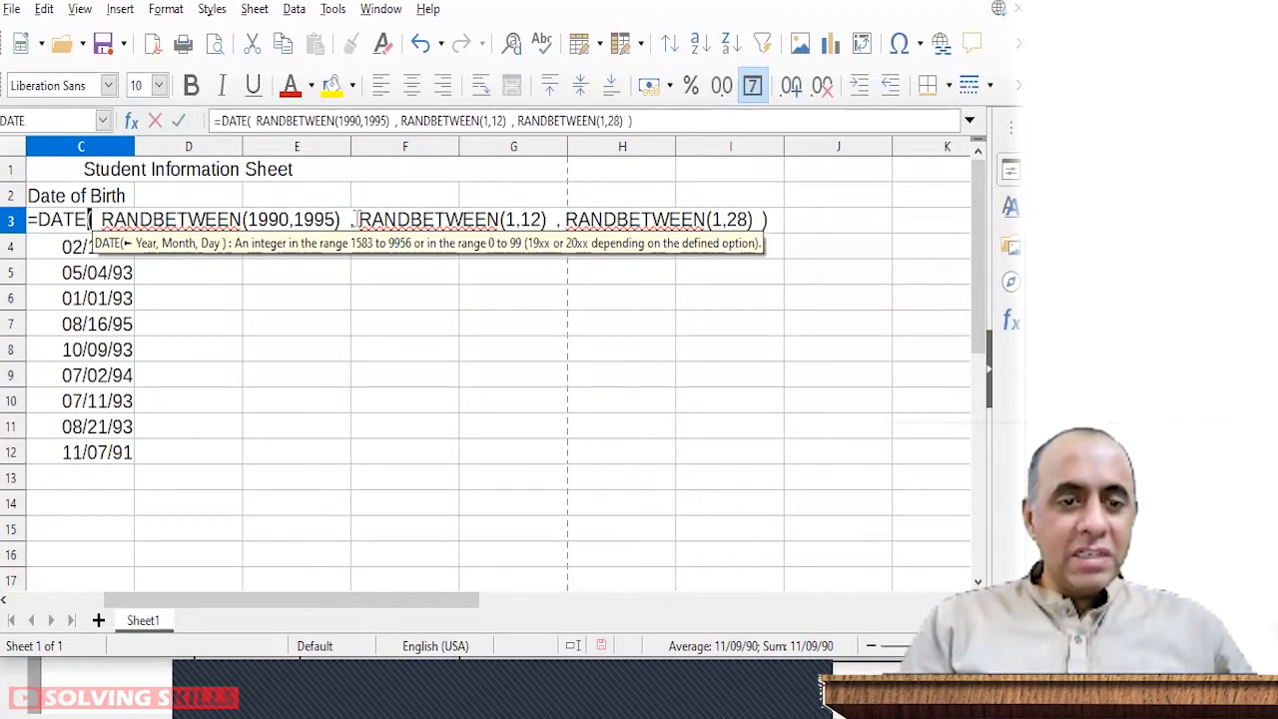
pyautogui.moveTo(360, 218); pyautogui.dragTo(347, 217)
pyautogui.moveTo(101, 219); pyautogui.dragTo(342, 218)
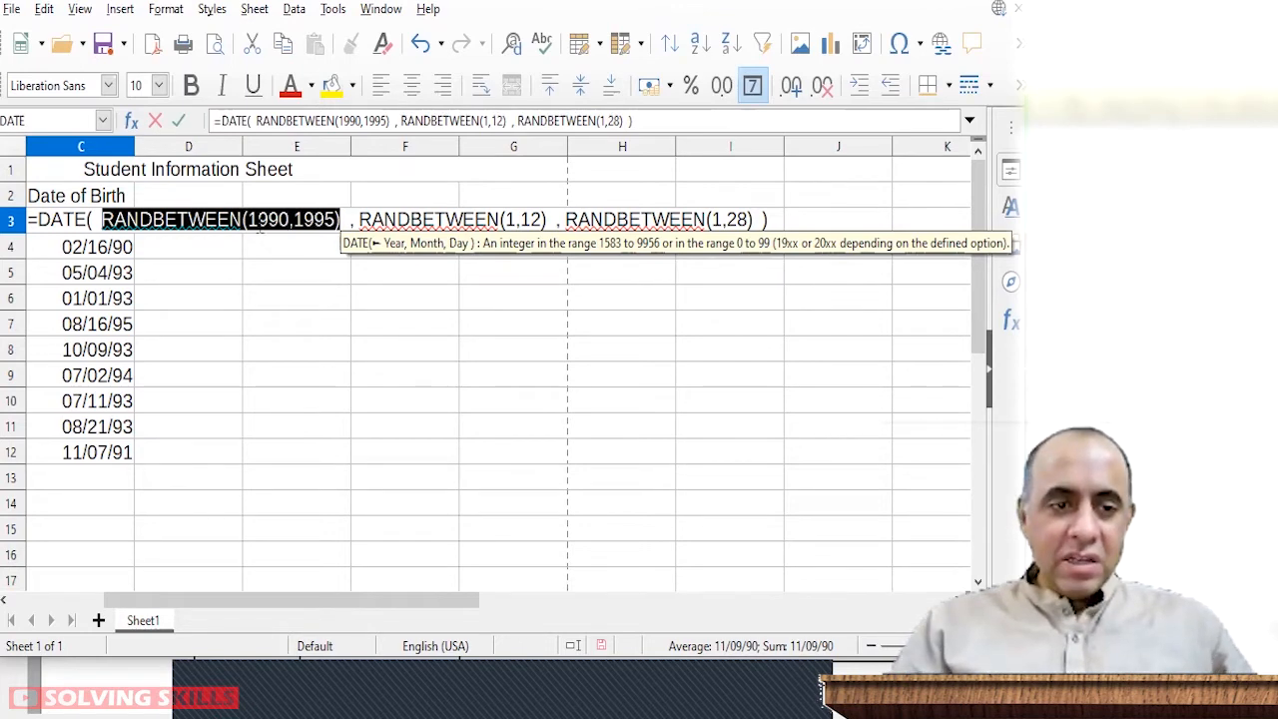
pyautogui.click(248, 219)
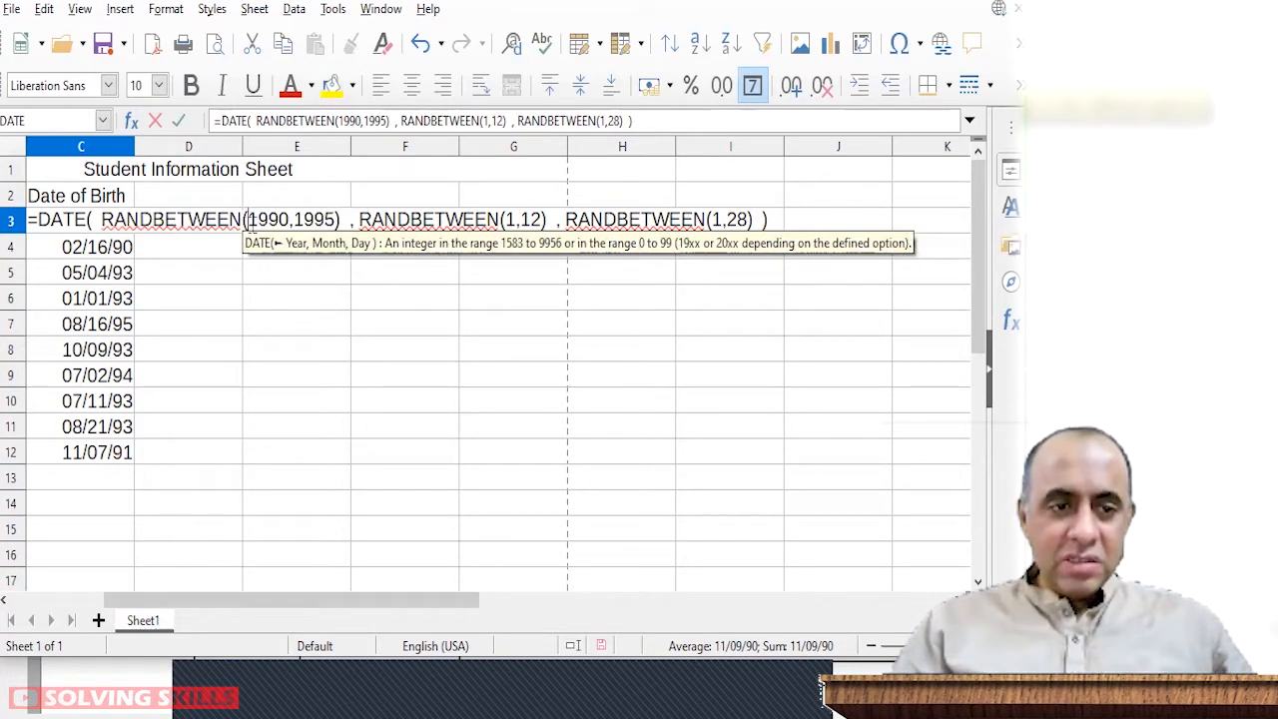
pyautogui.moveTo(248, 220); pyautogui.dragTo(326, 219)
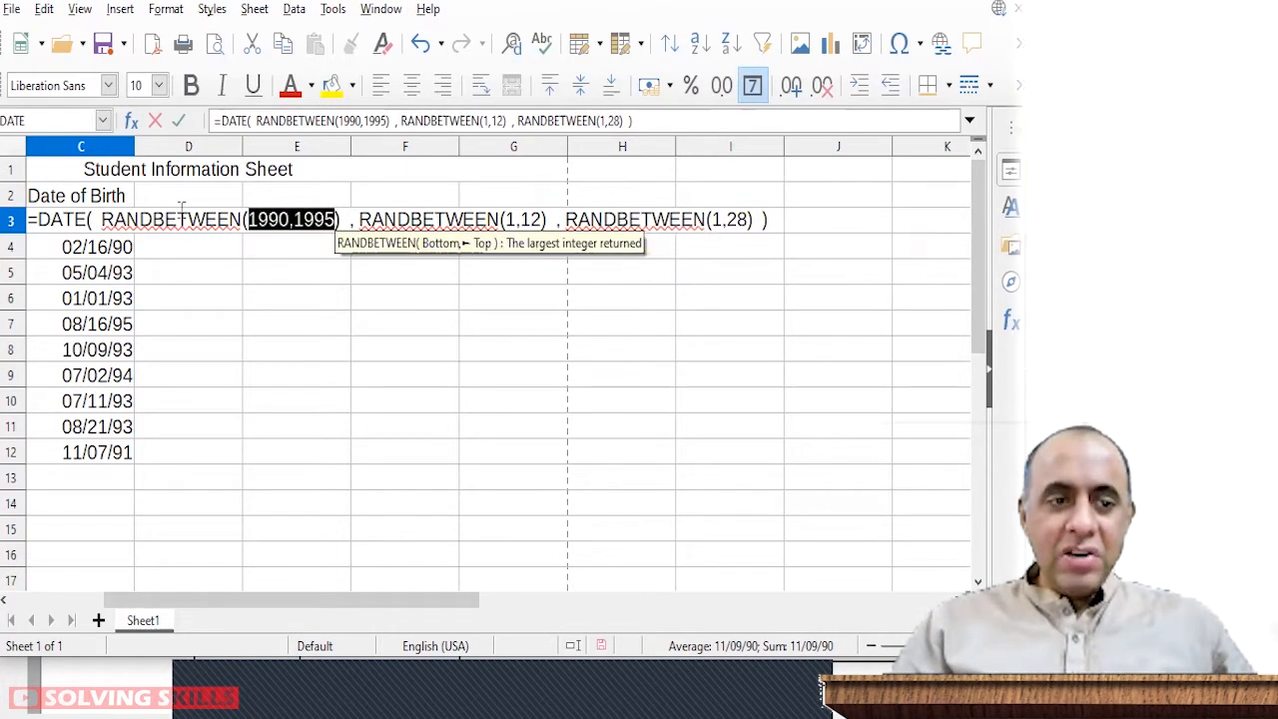
pyautogui.moveTo(102, 220); pyautogui.dragTo(342, 219)
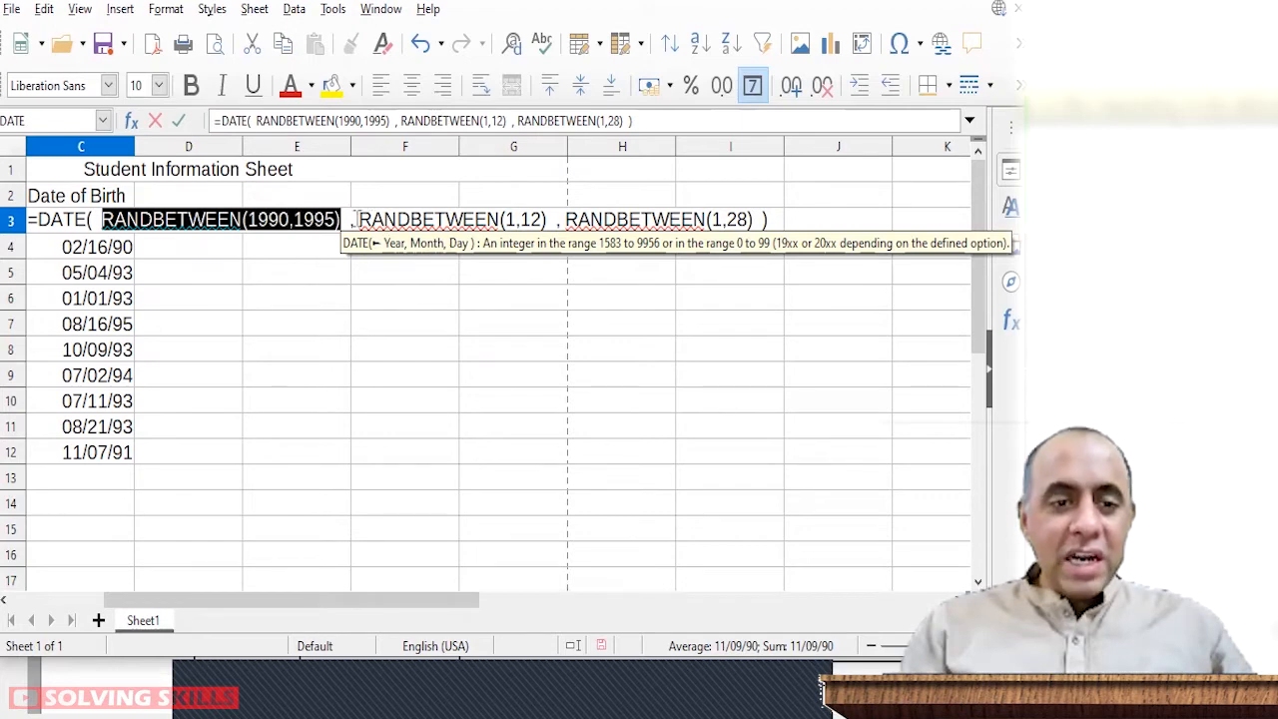
pyautogui.moveTo(354, 219); pyautogui.dragTo(554, 220)
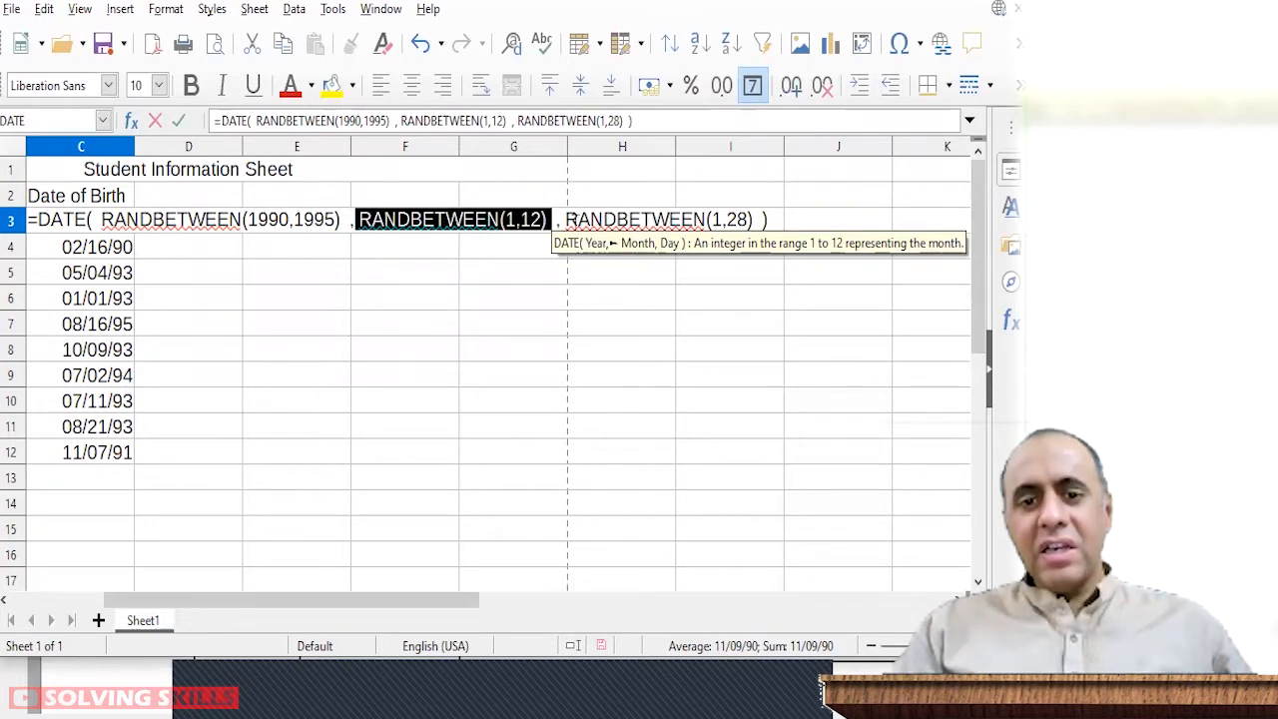
pyautogui.moveTo(565, 218); pyautogui.dragTo(756, 211)
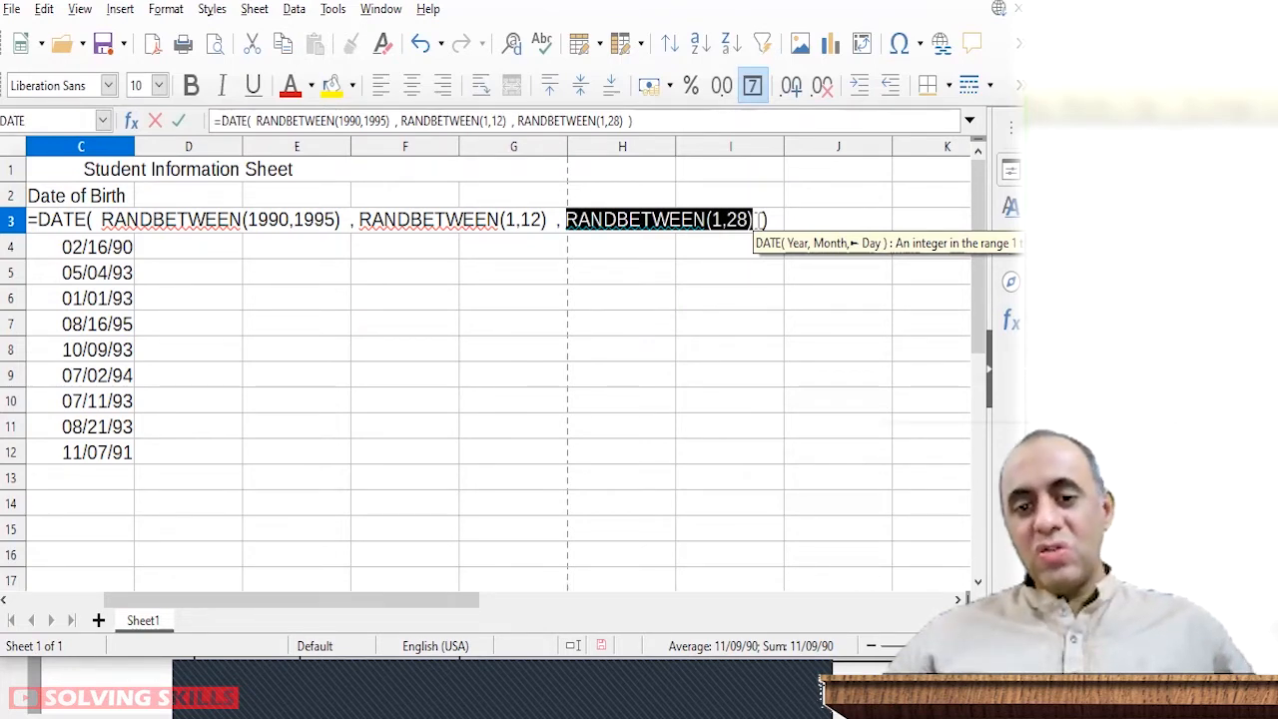
pyautogui.click(759, 220)
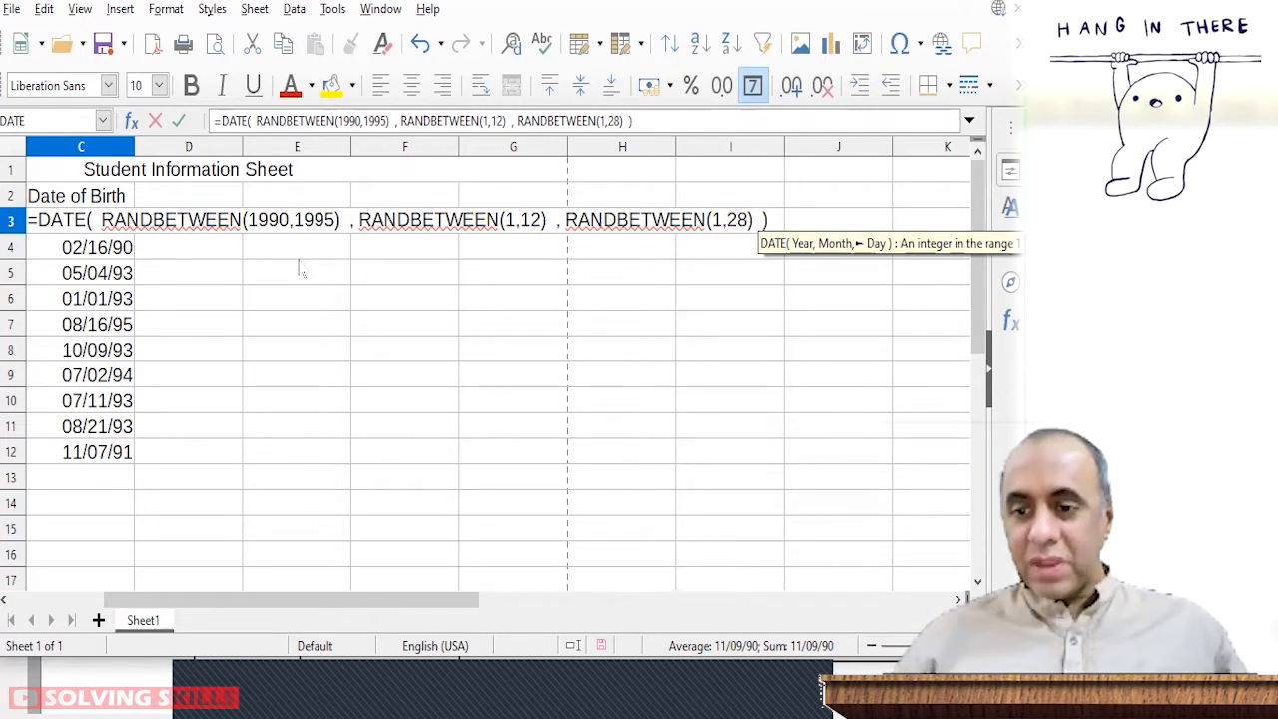
pyautogui.press('Return')
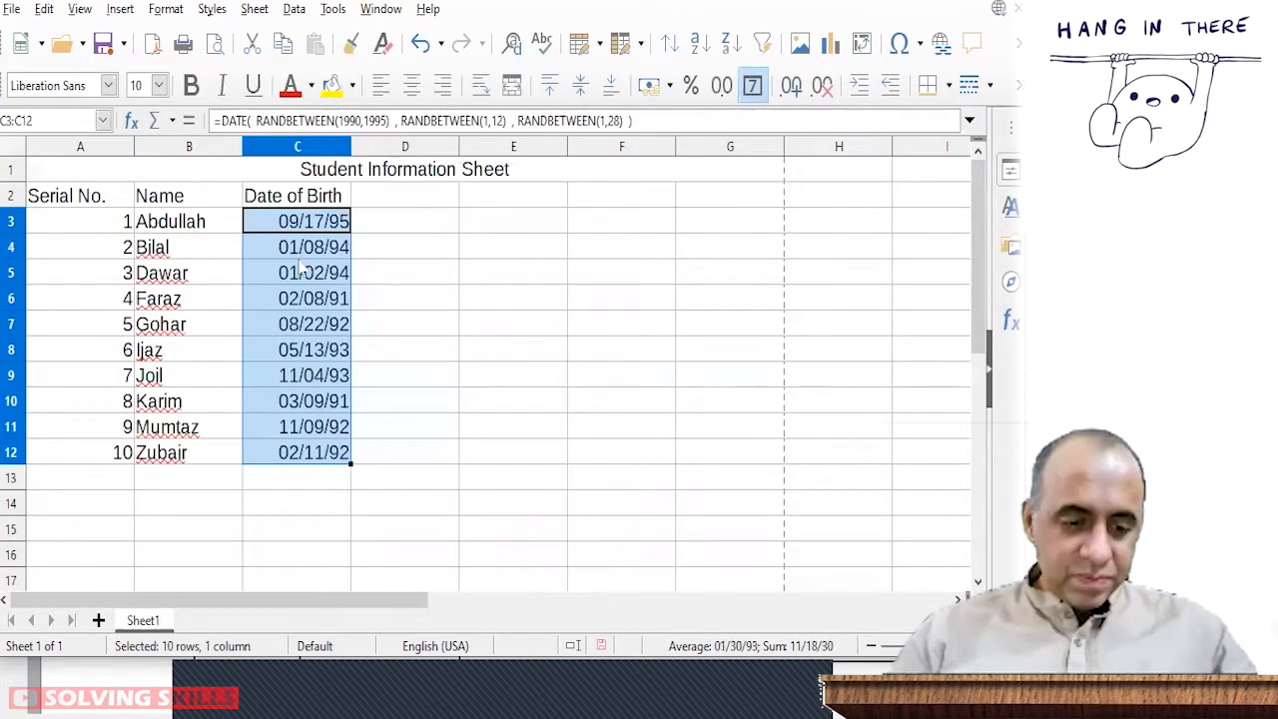
# Step: Undo the last date format change on the Date of Birth cells C3:C12
pyautogui.click(436, 354)
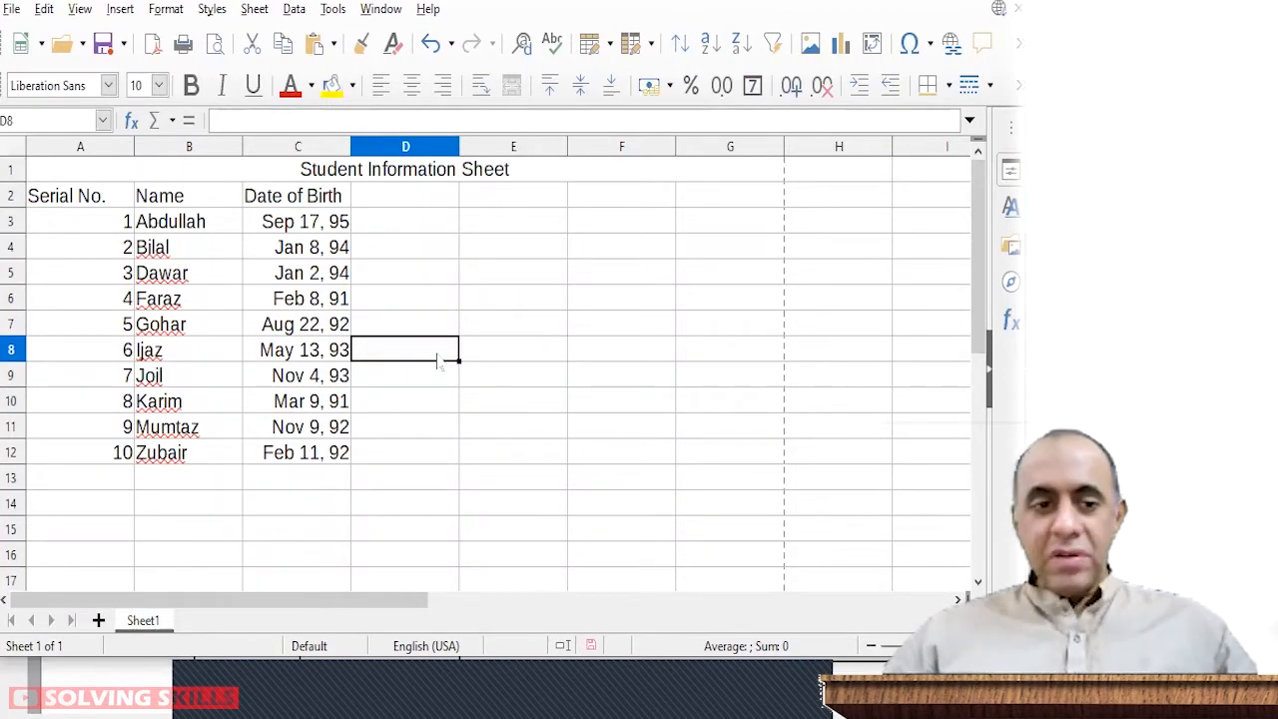
pyautogui.hotkey('ctrl', 'z')
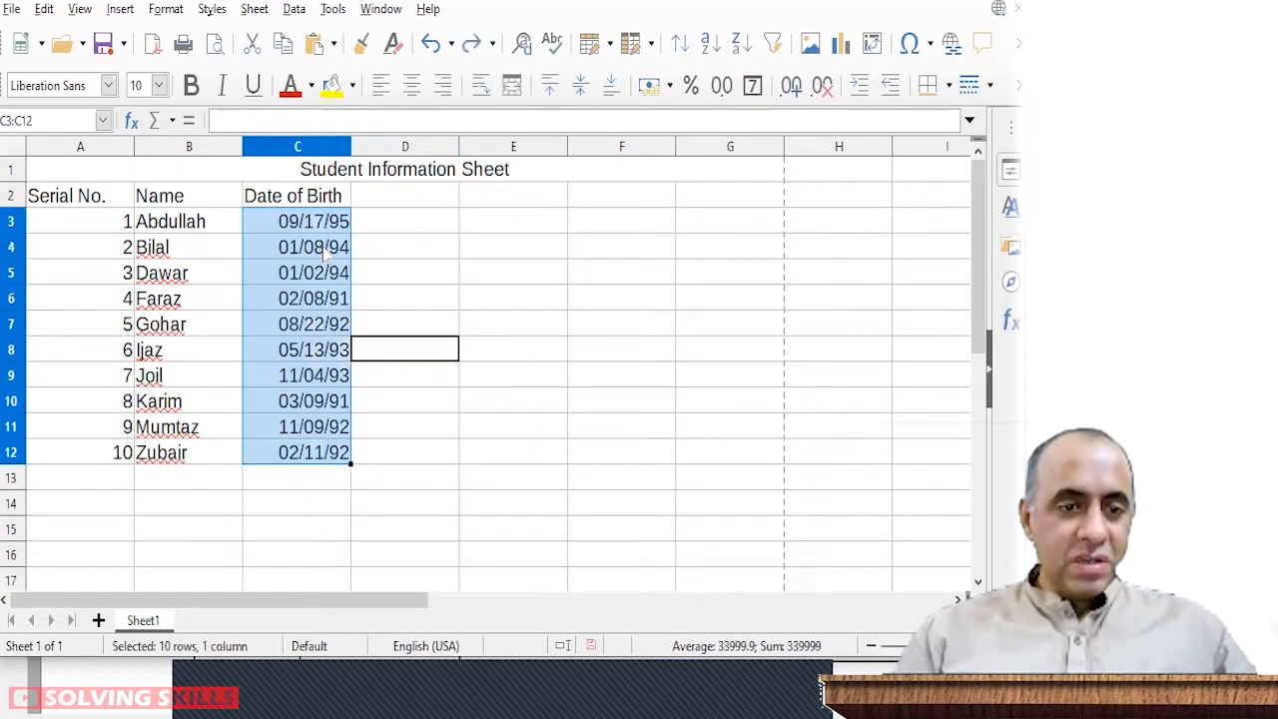
# Step: Undo one more change to the Date of Birth cells and select C3
pyautogui.hotkey('ctrl', 'z')
pyautogui.click(429, 251)
pyautogui.press('Left')
pyautogui.press('Up')
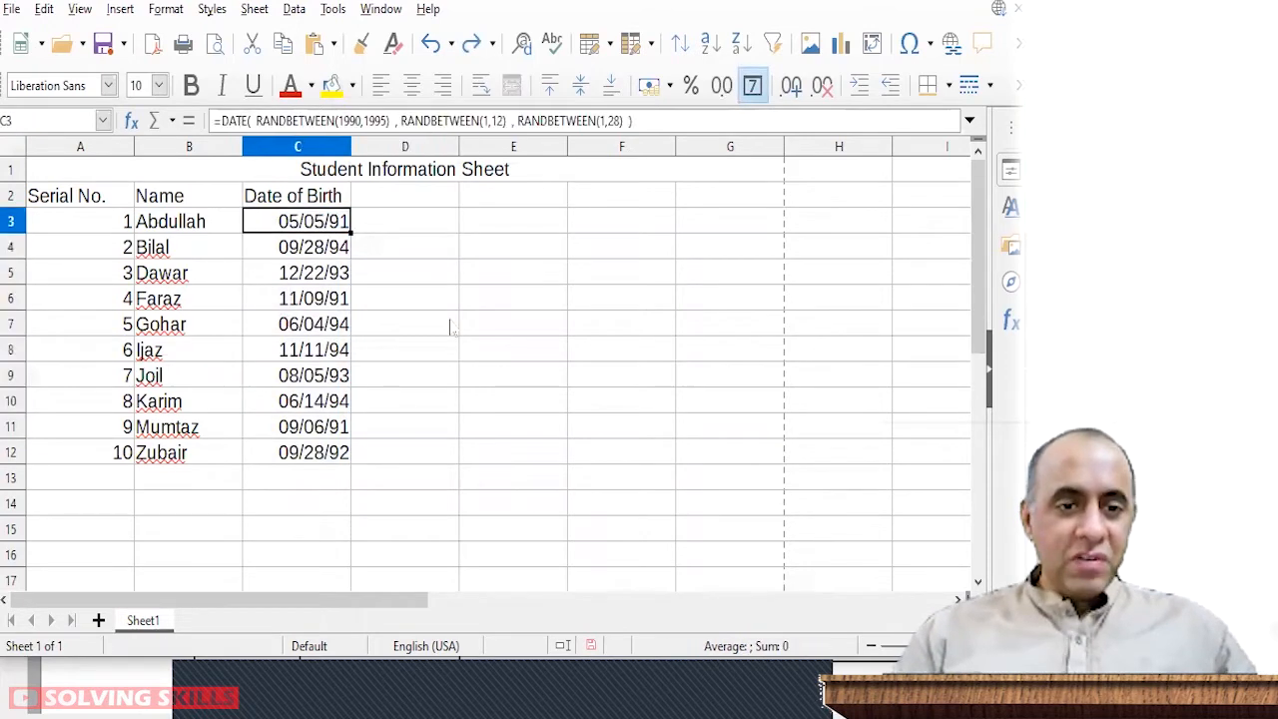
# Step: Examine the random date formulas in the Date of Birth cells C6 to C8
pyautogui.press('Down')
pyautogui.press('Down')
pyautogui.press('Down')
pyautogui.press('F2')
pyautogui.press('Return')
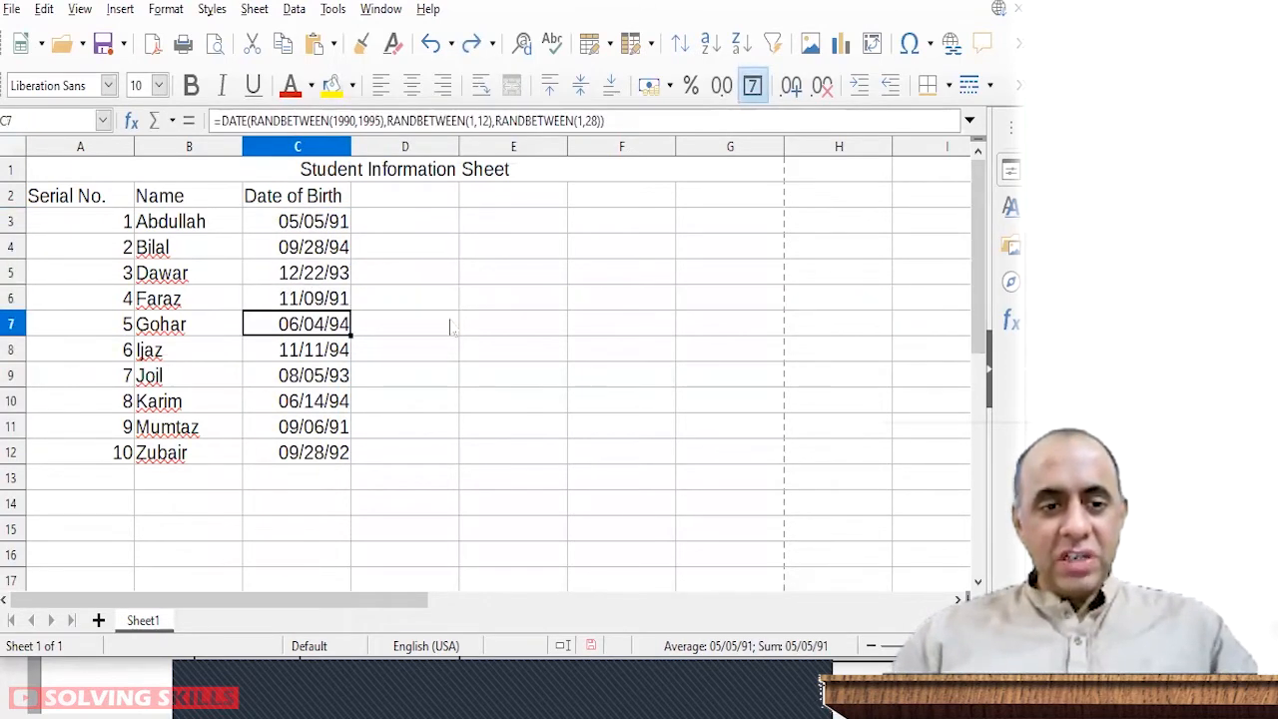
pyautogui.press('F2')
pyautogui.press('Return')
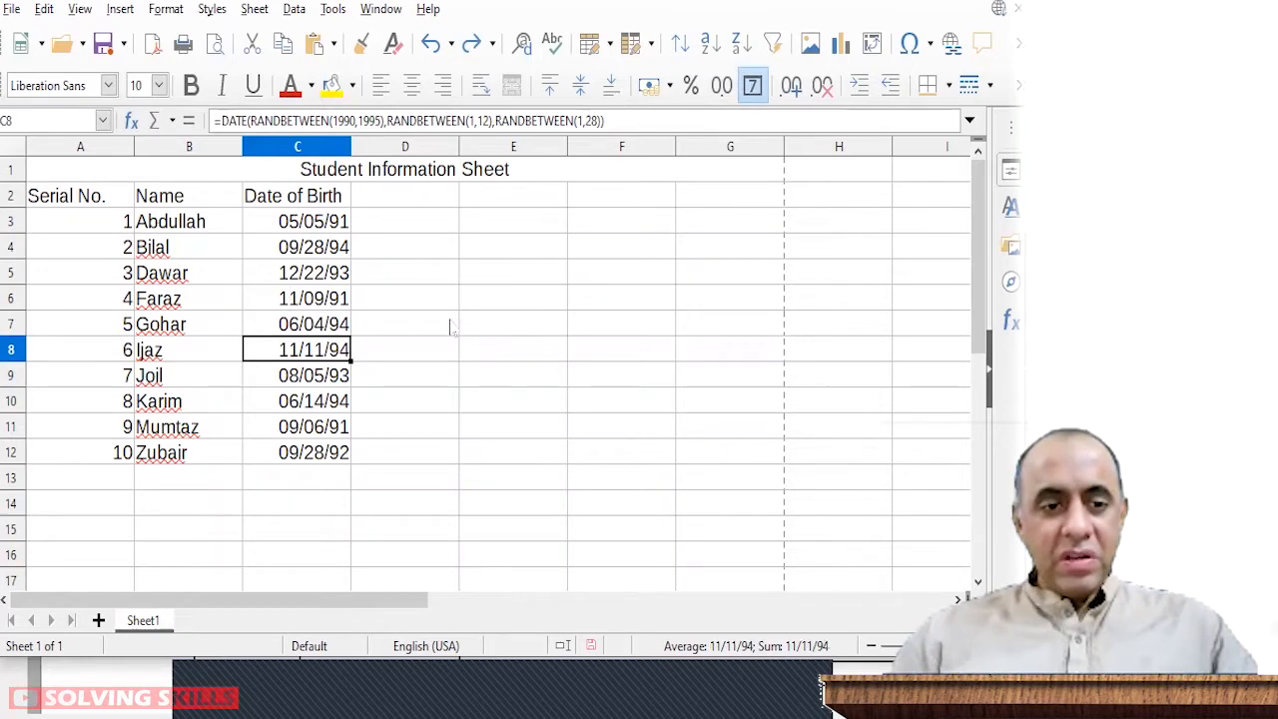
pyautogui.press('F2')
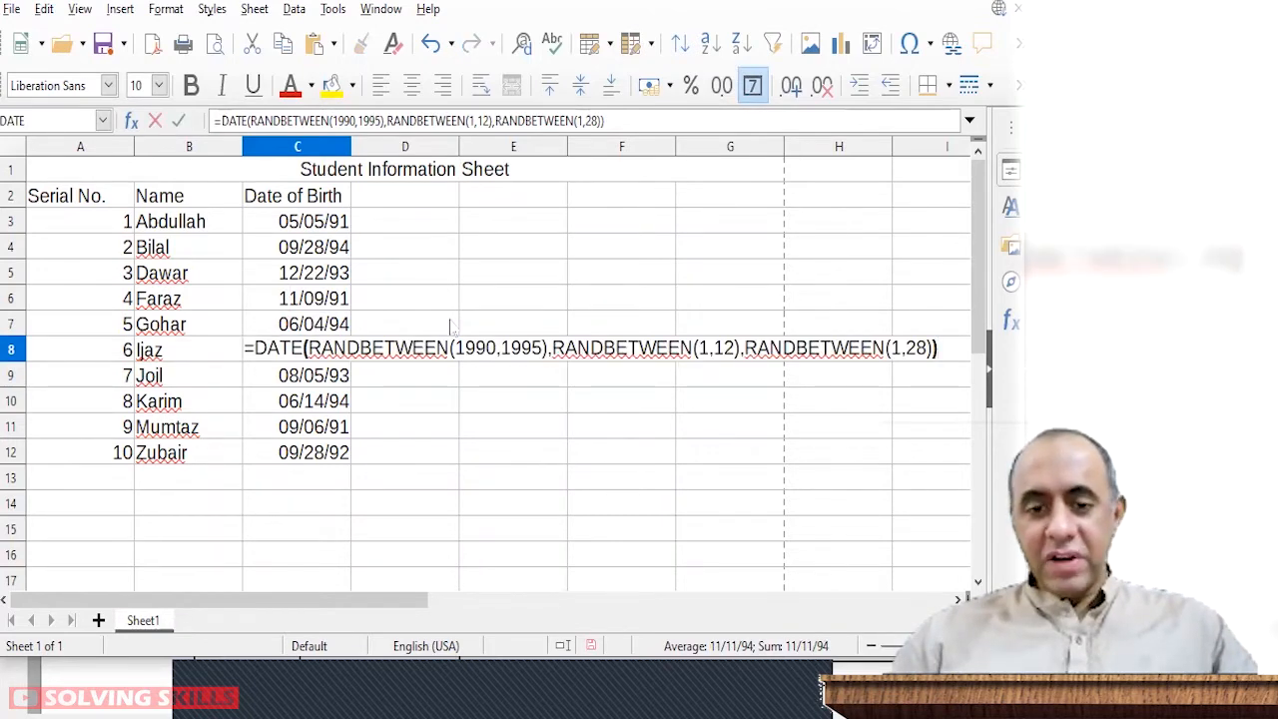
pyautogui.press('Return')
# Step: Copy the ten Date of Birth cells C3:C12
pyautogui.press('Down')
pyautogui.press('Down')
pyautogui.press('Down')
pyautogui.hotkey('shift', 'Up')
pyautogui.hotkey('shift', 'Up')
pyautogui.hotkey('shift', 'Up')
pyautogui.hotkey('shift', 'Up')
pyautogui.hotkey('shift', 'Up')
pyautogui.hotkey('shift', 'Up')
pyautogui.hotkey('shift', 'Up')
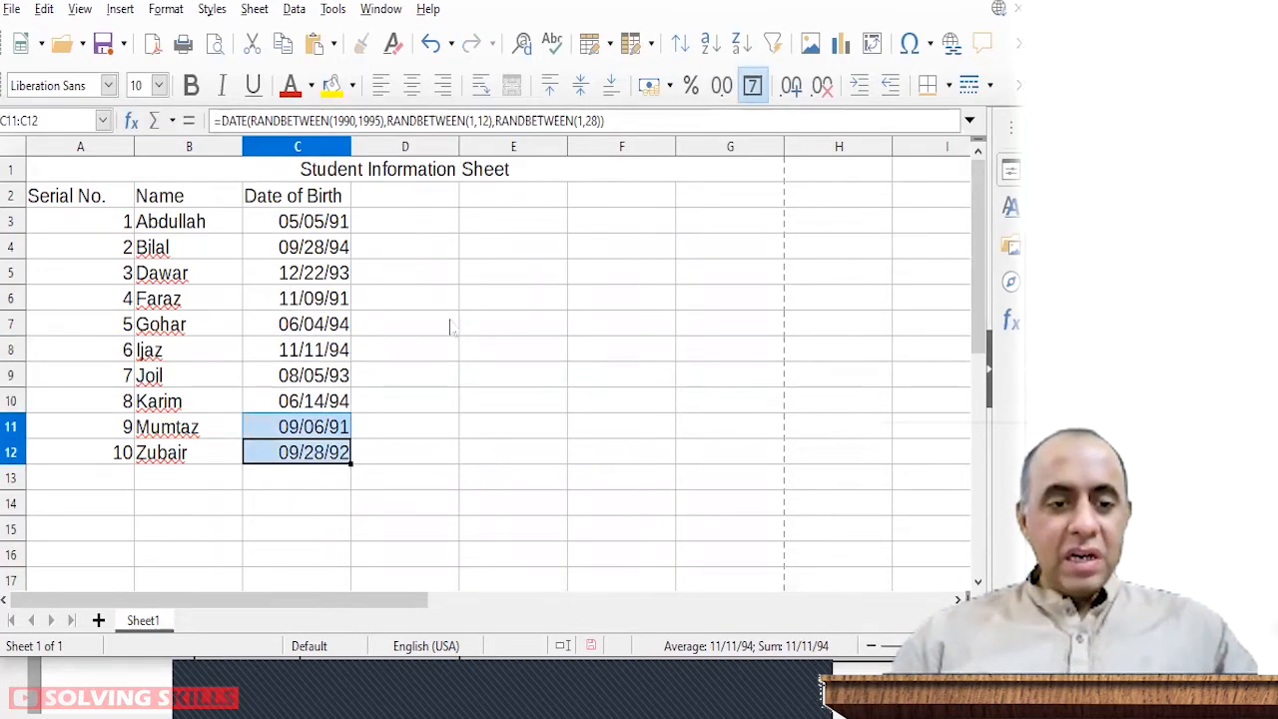
pyautogui.hotkey('shift', 'Up')
pyautogui.hotkey('shift', 'Up')
pyautogui.hotkey('ctrl', 'c')
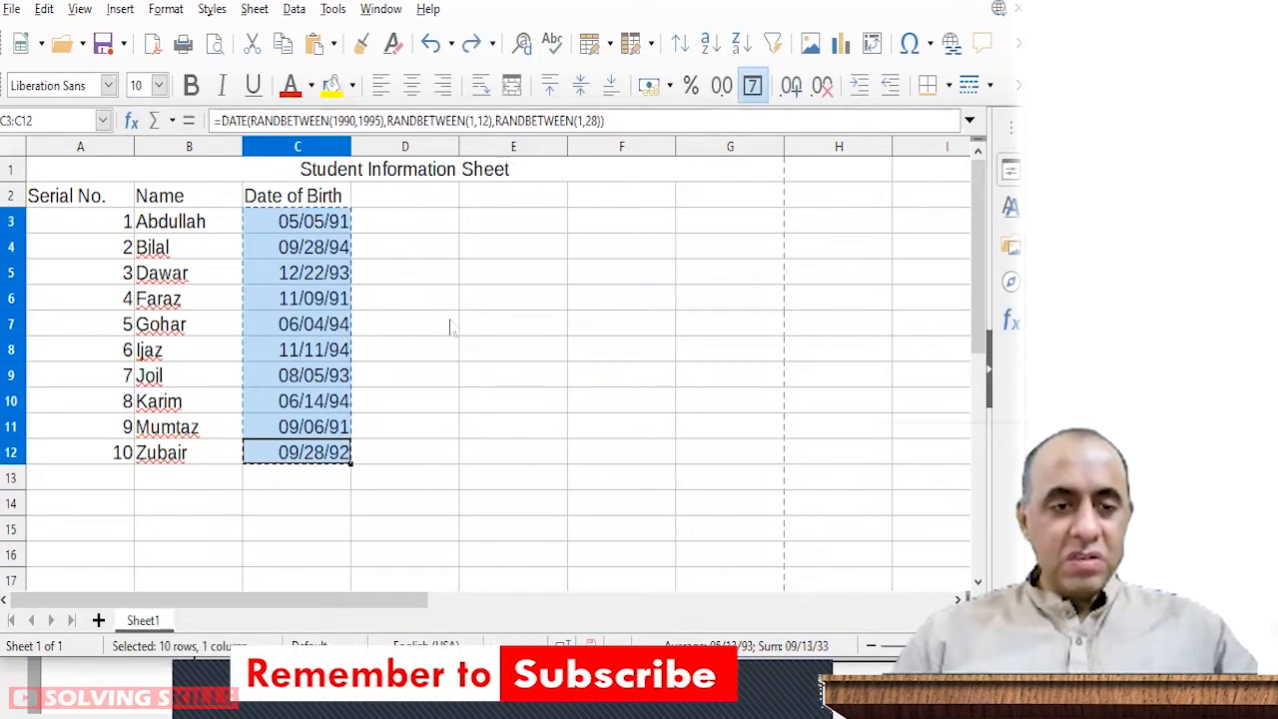
# Step: Paste the copied dates back over C3:C12 as unformatted text with the default import options, replacing the formulas with fixed dates
pyautogui.click(44, 9)
pyautogui.moveTo(107, 201)
pyautogui.click(310, 199)
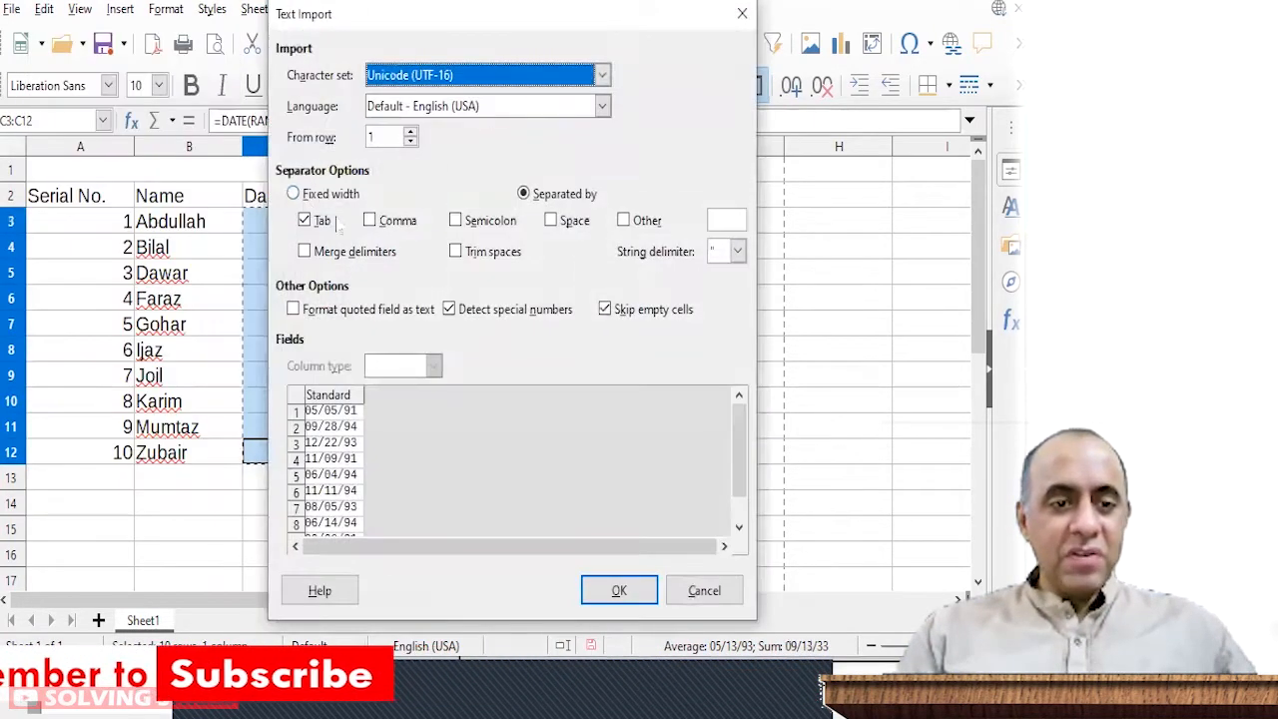
pyautogui.click(619, 590)
# Step: Check the contents of the pasted Date of Birth cells from C9 up to C3
pyautogui.click(296, 376)
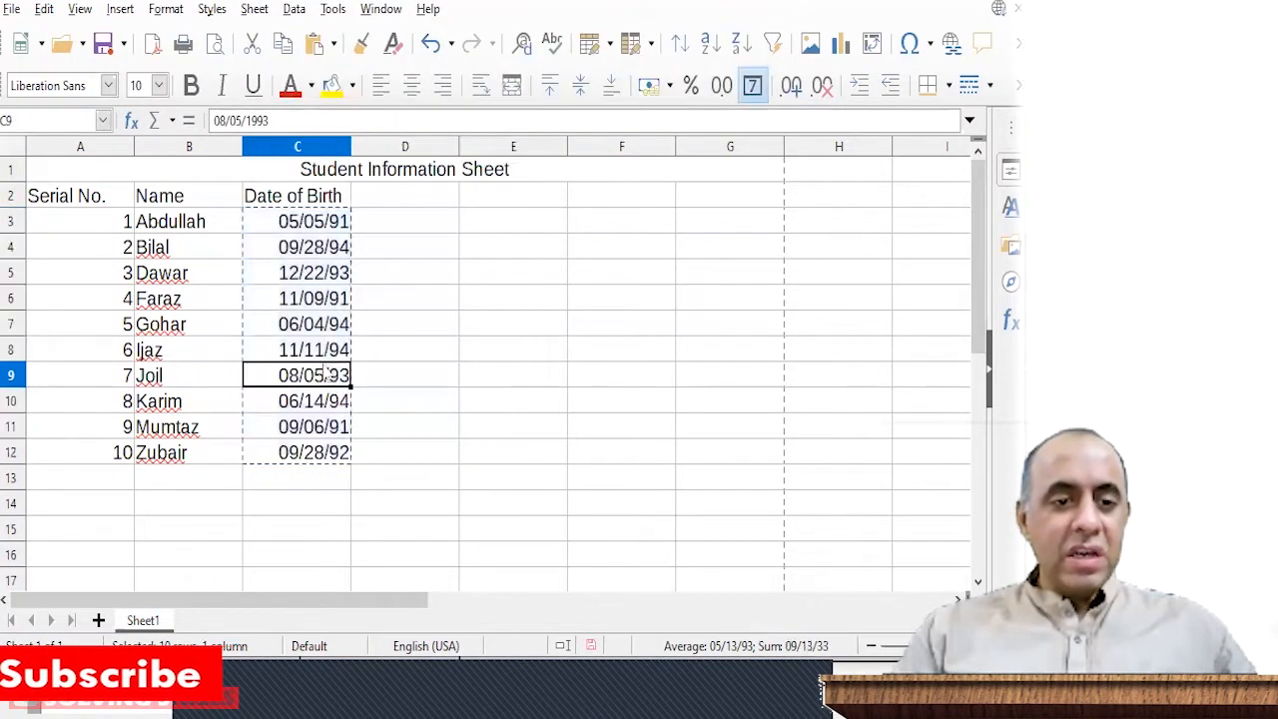
pyautogui.press('Up')
pyautogui.press('Up')
pyautogui.press('Up')
pyautogui.press('Up')
pyautogui.press('Up')
pyautogui.press('Up')
pyautogui.press('Up')
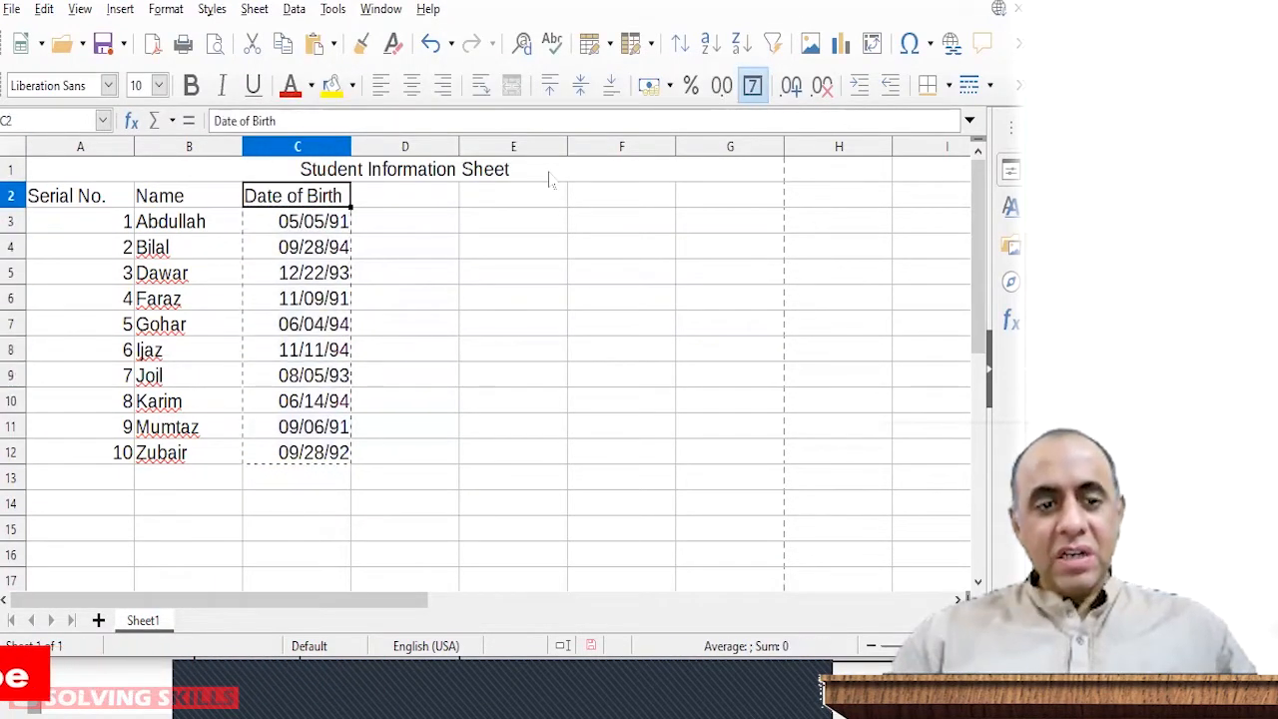
# Step: Format the Date of Birth cells C3:C12 with the date format Dec 31, 99 (MMM D, YY)
pyautogui.press('Down')
pyautogui.hotkey('ctrl', 'shift', 'Down')
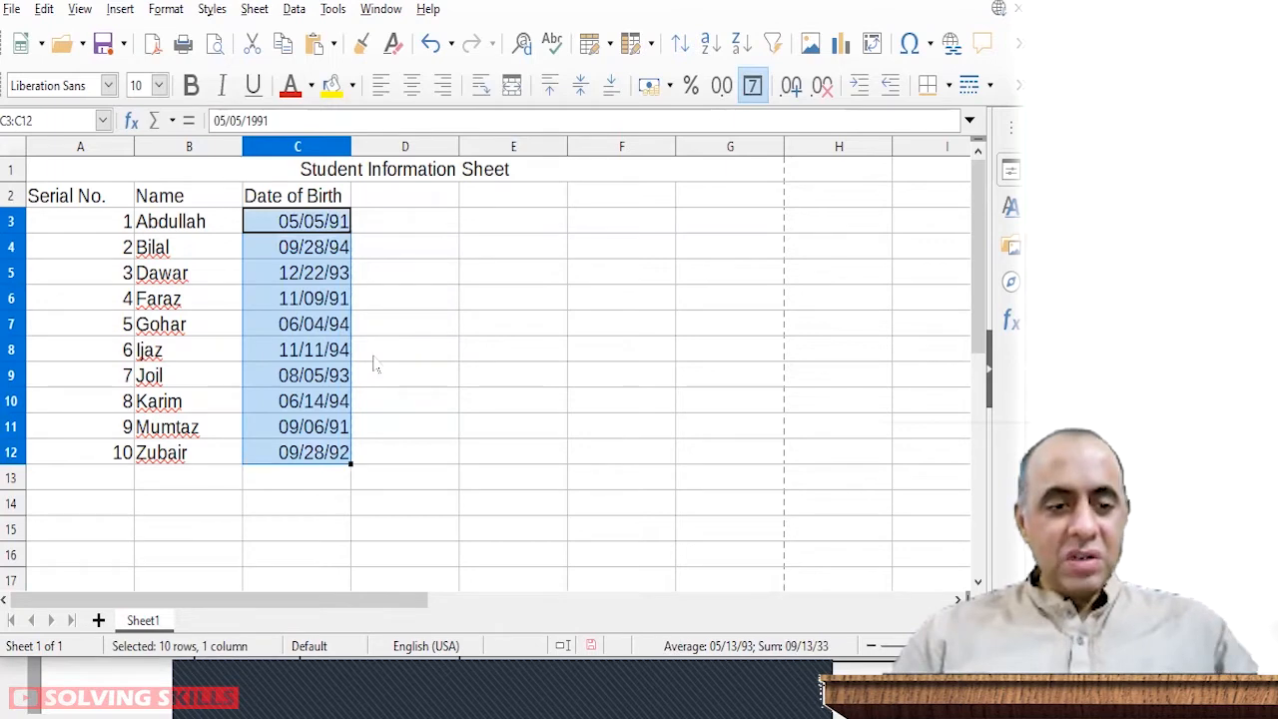
pyautogui.rightClick(297, 287)
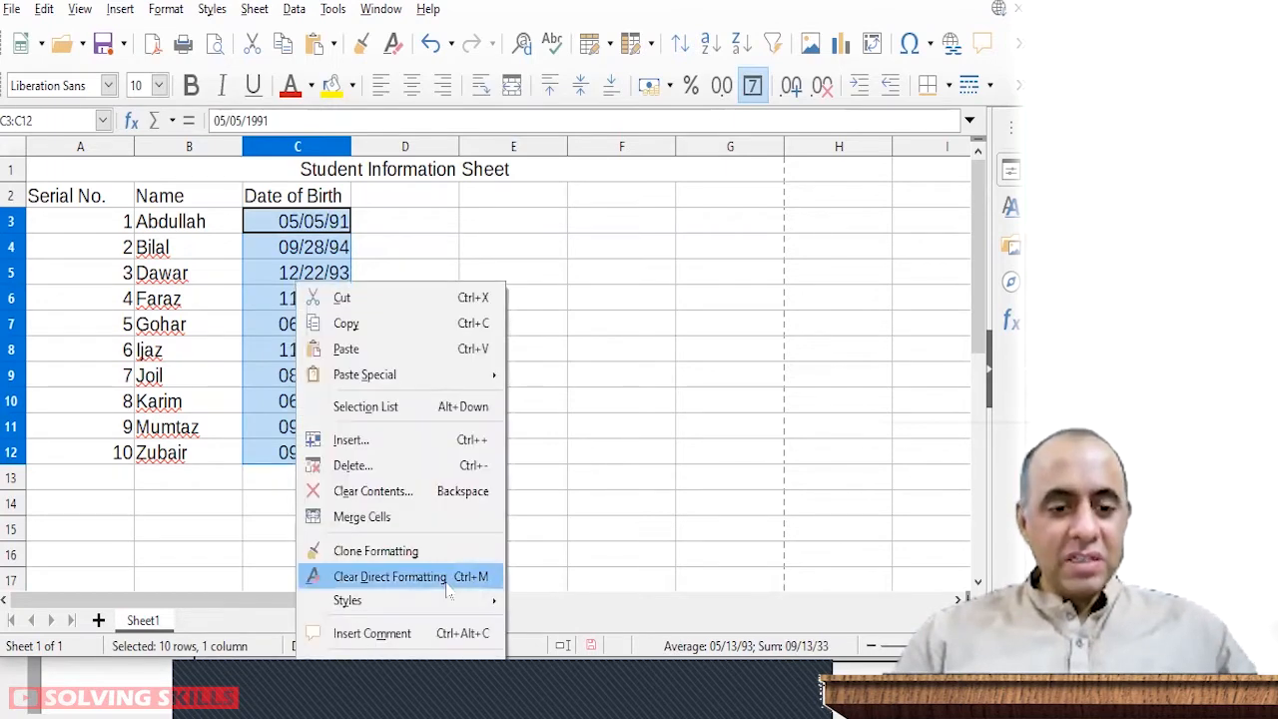
pyautogui.press('Escape')
pyautogui.hotkey('ctrl', '1')
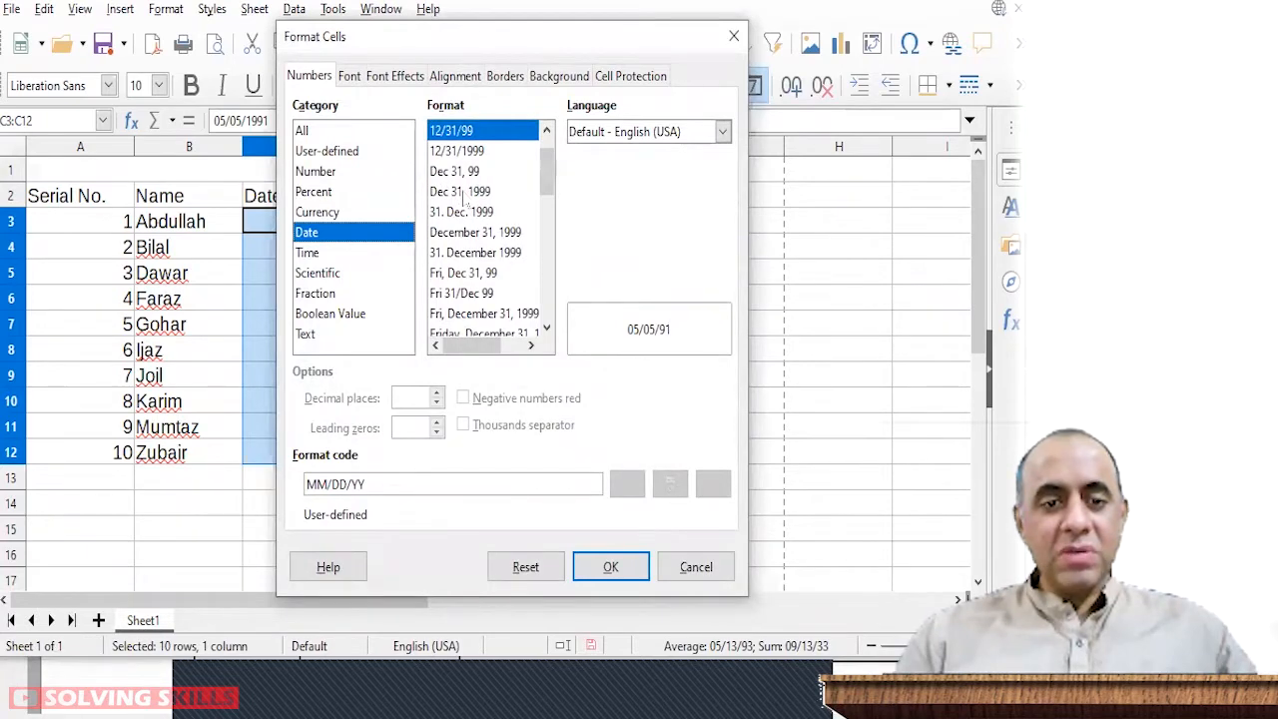
pyautogui.click(464, 192)
pyautogui.click(470, 172)
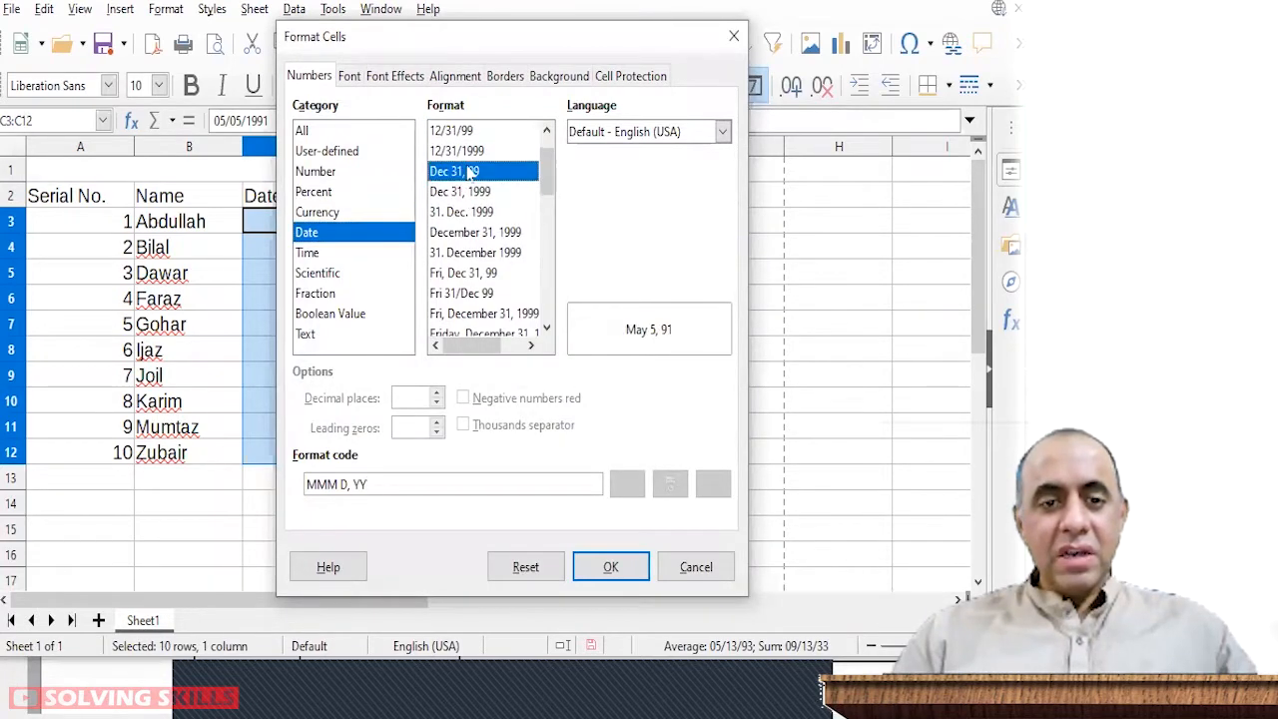
pyautogui.click(611, 567)
pyautogui.click(412, 258)
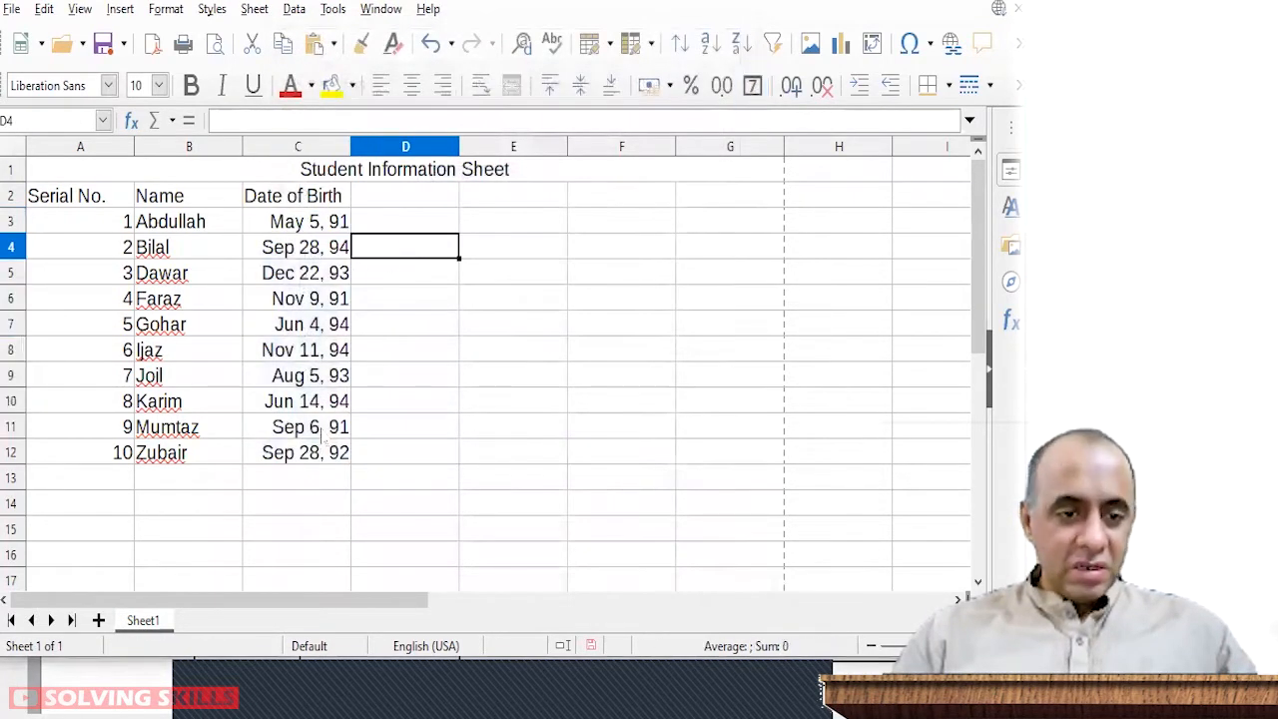
# Step: Add the header "Age in Years" in D2 and widen column D slightly
pyautogui.click(300, 252)
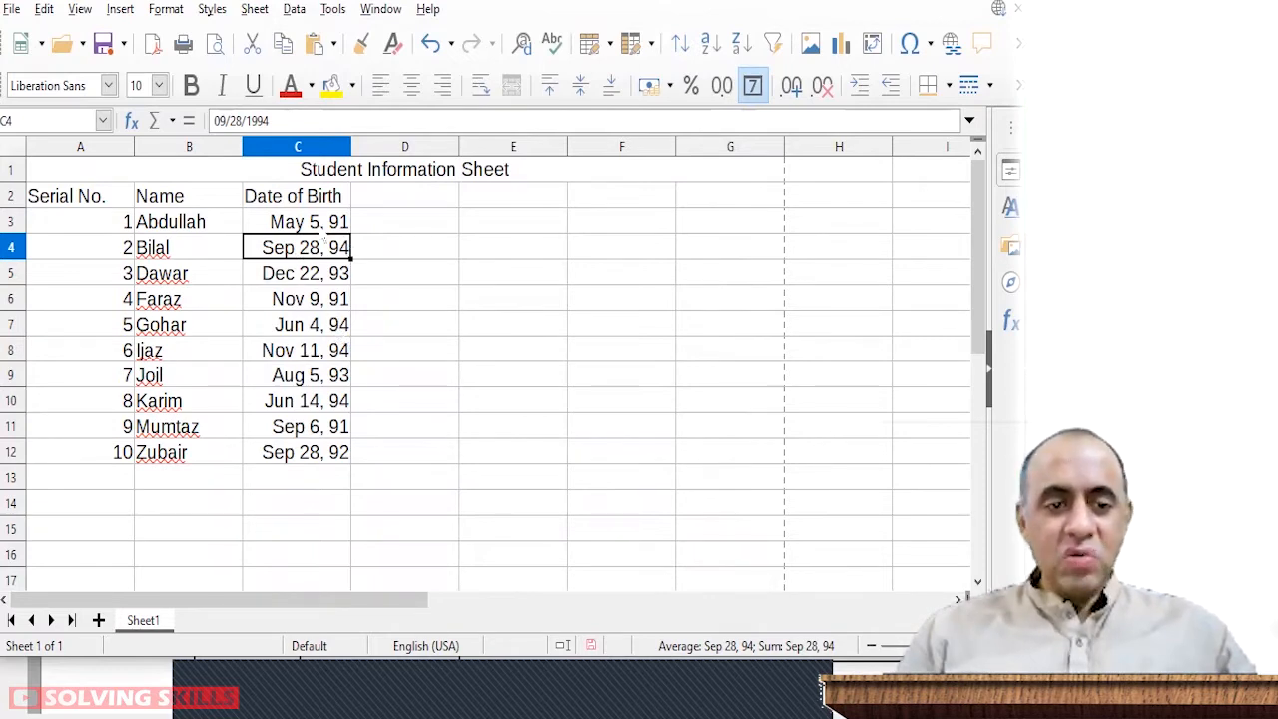
pyautogui.moveTo(320, 230); pyautogui.dragTo(324, 466)
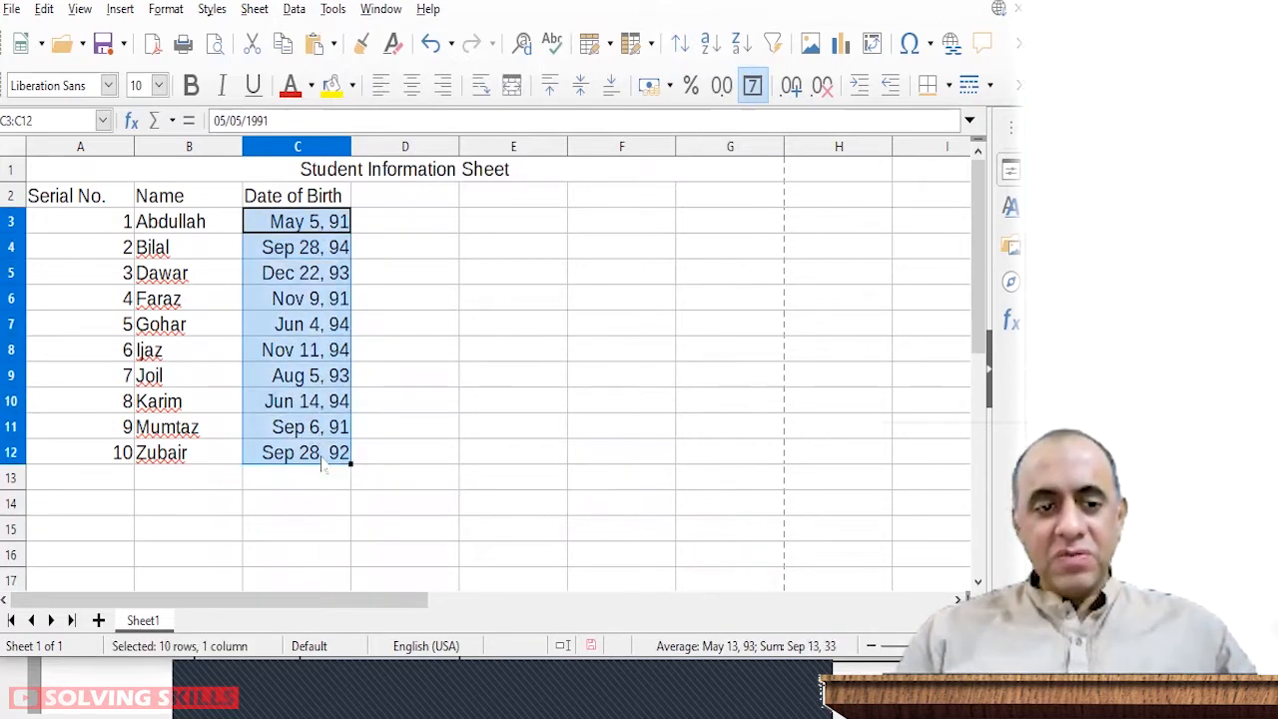
pyautogui.moveTo(192, 229); pyautogui.dragTo(319, 457)
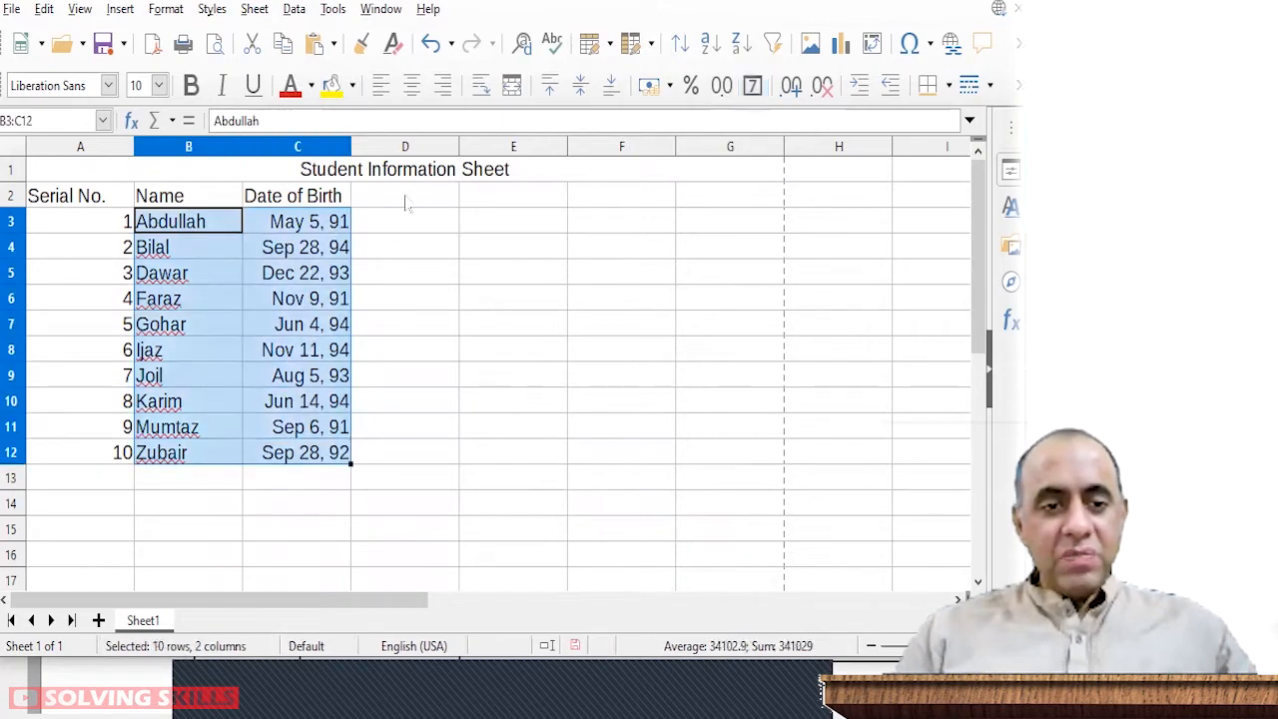
pyautogui.click(405, 199)
pyautogui.write('Age in Years')
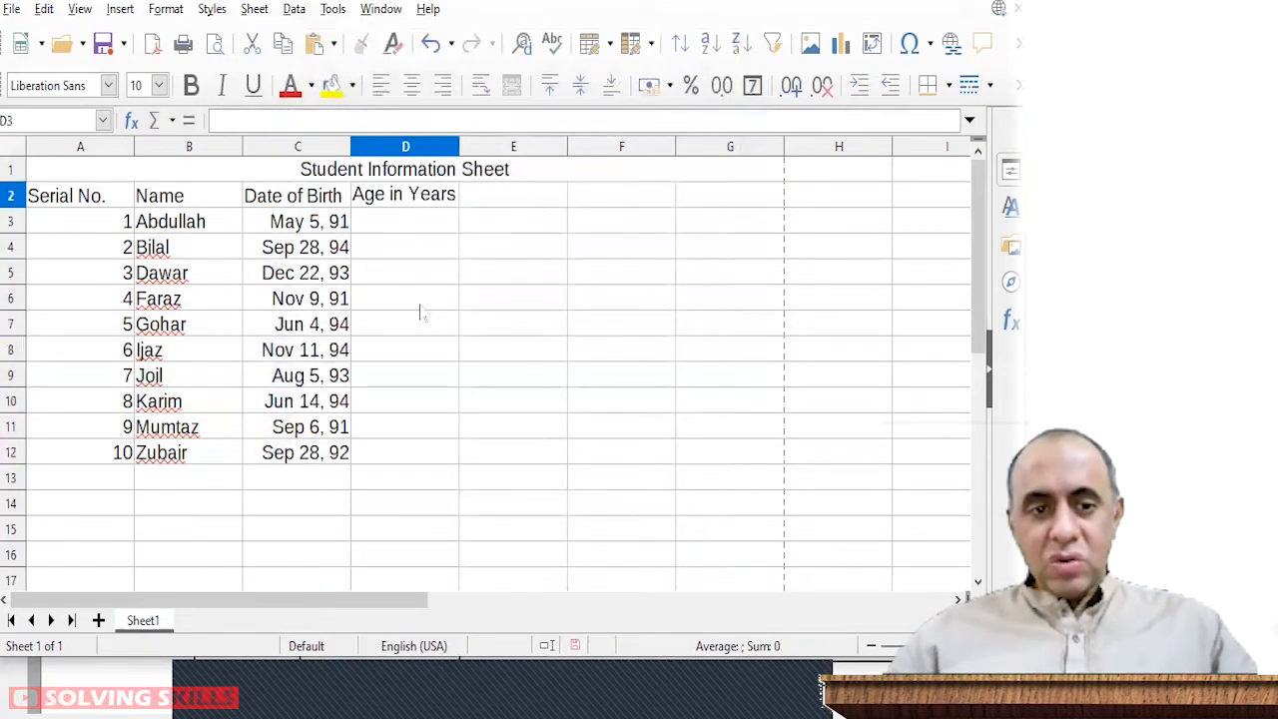
pyautogui.press('Return')
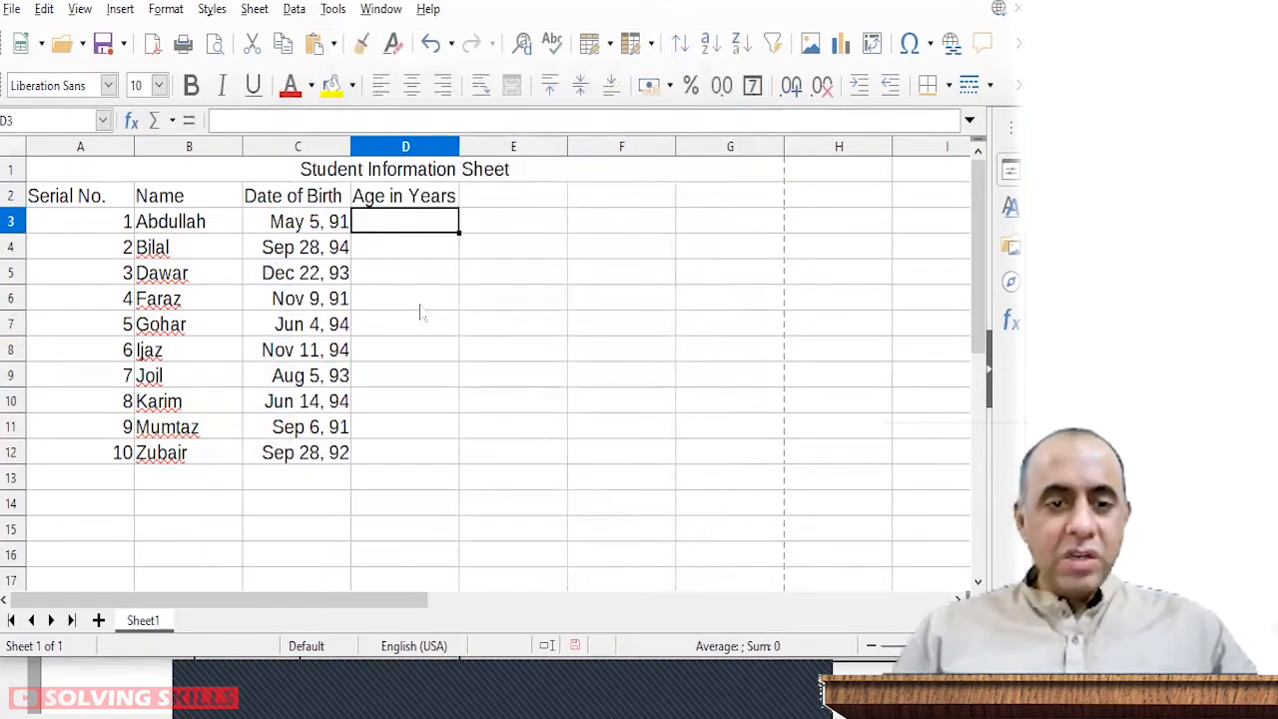
pyautogui.moveTo(462, 152); pyautogui.dragTo(469, 150)
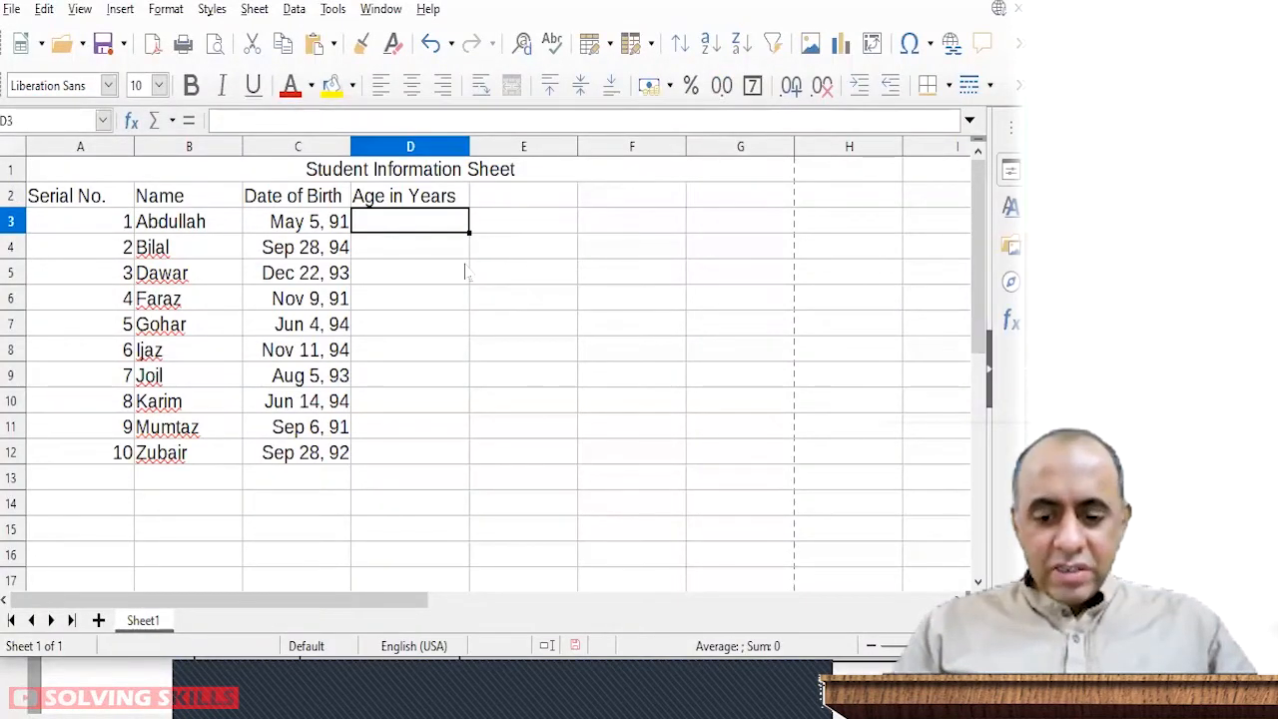
# Step: Enter =TODAY() in D3 and compare the returned date with the system calendar
pyautogui.write('=today()')
pyautogui.press('Return')
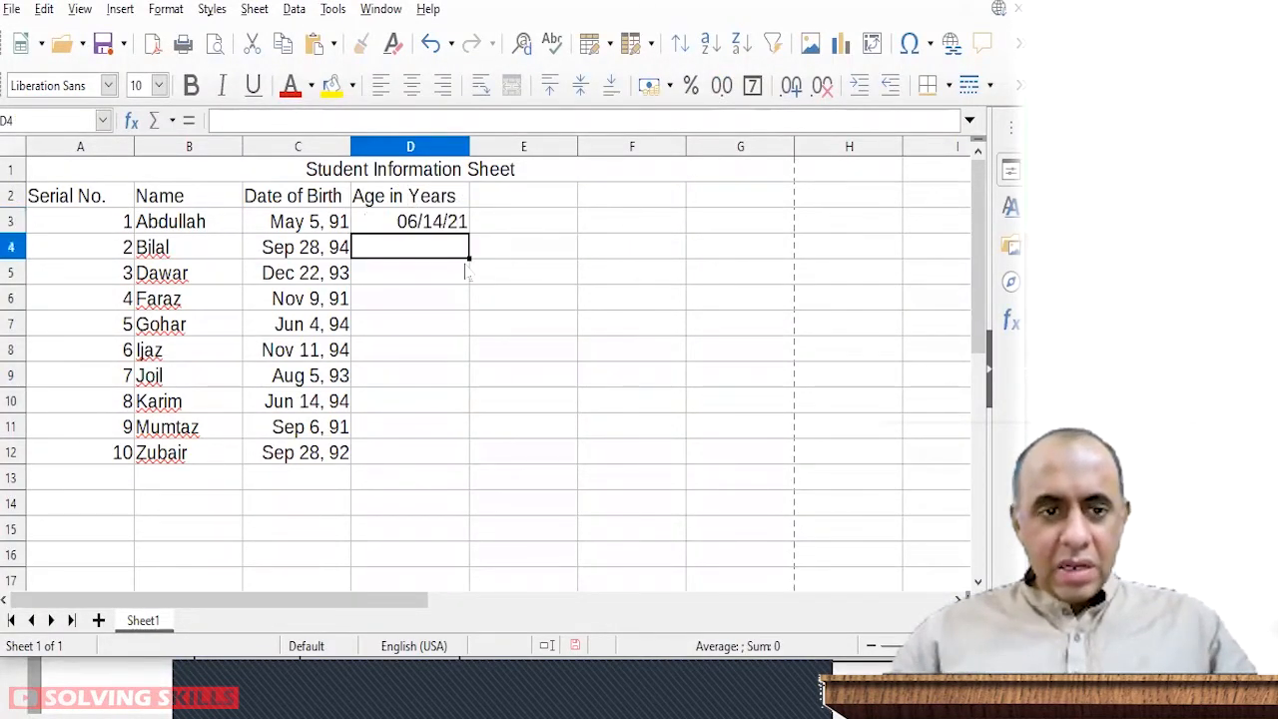
pyautogui.press('Up')
pyautogui.press('F2')
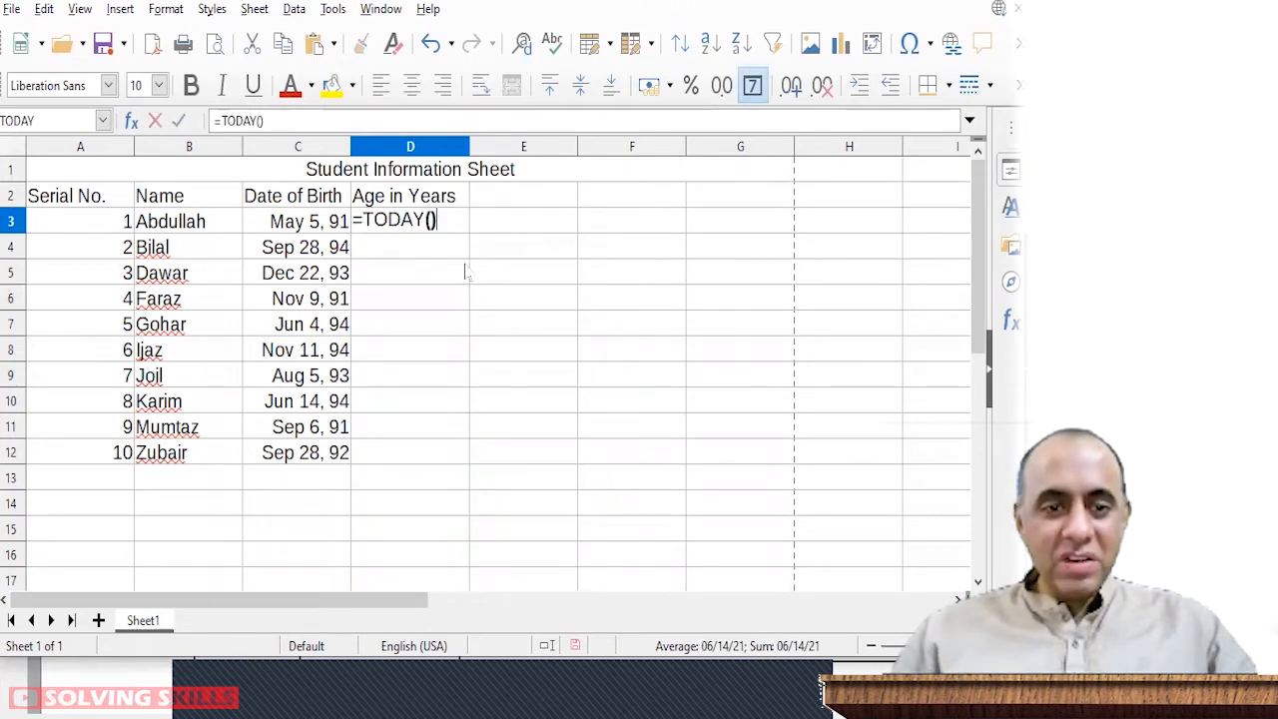
pyautogui.press('Left')
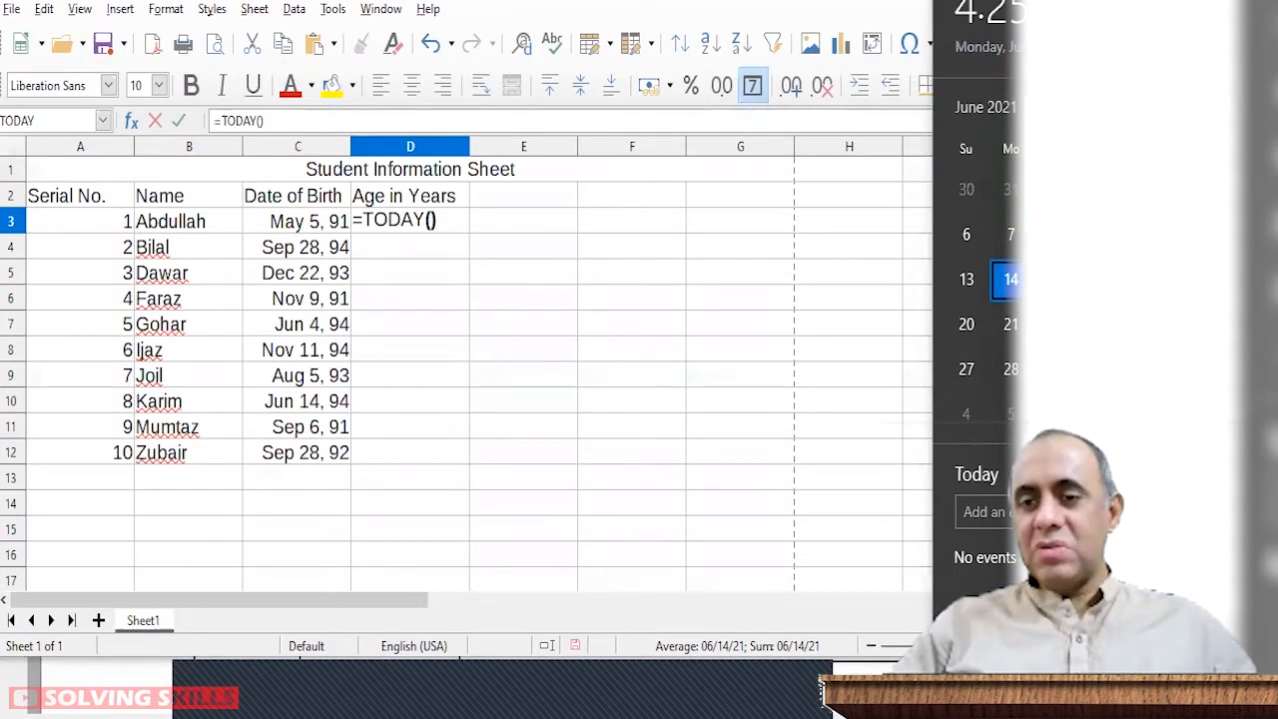
pyautogui.click(436, 219)
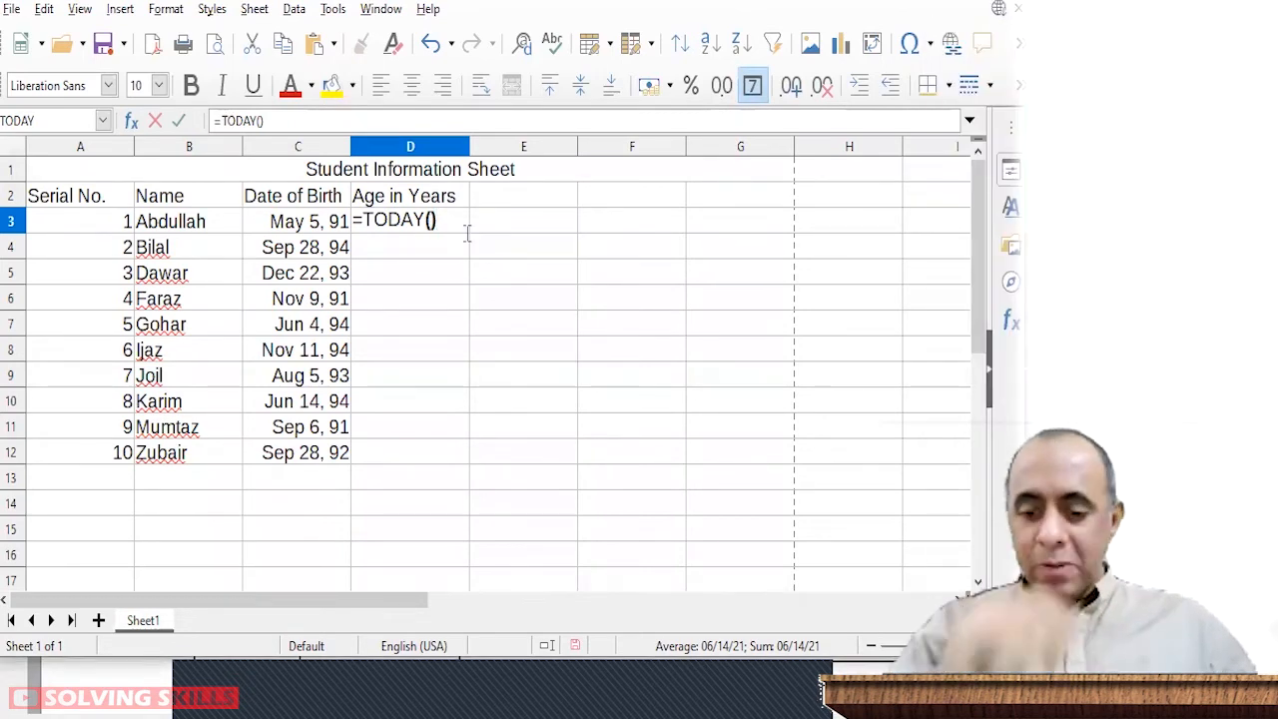
pyautogui.press('Return')
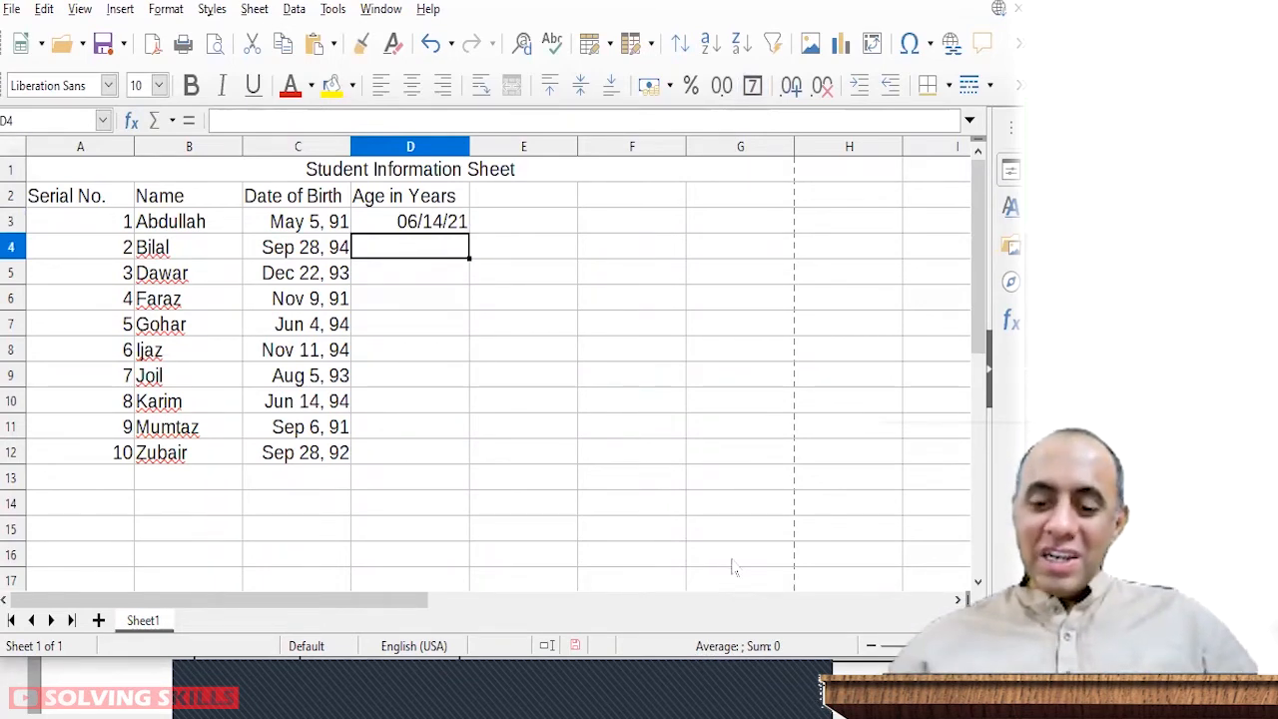
pyautogui.press('Up')
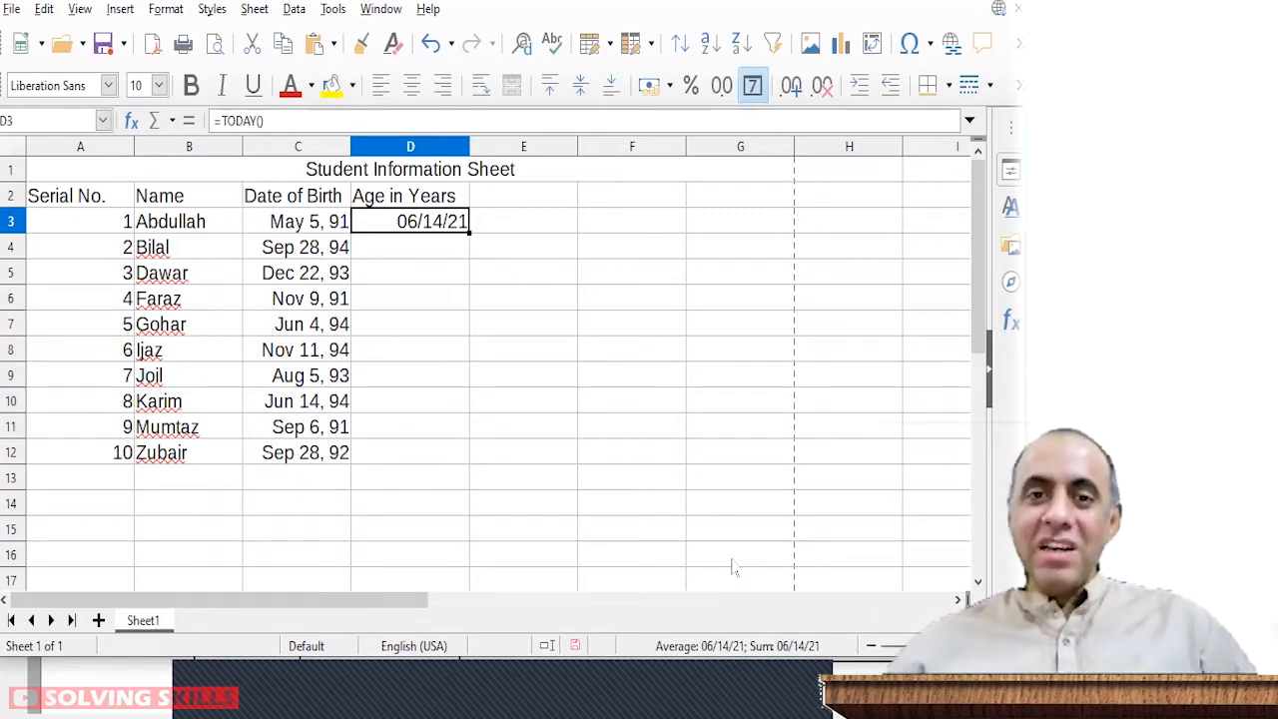
pyautogui.press('F2')
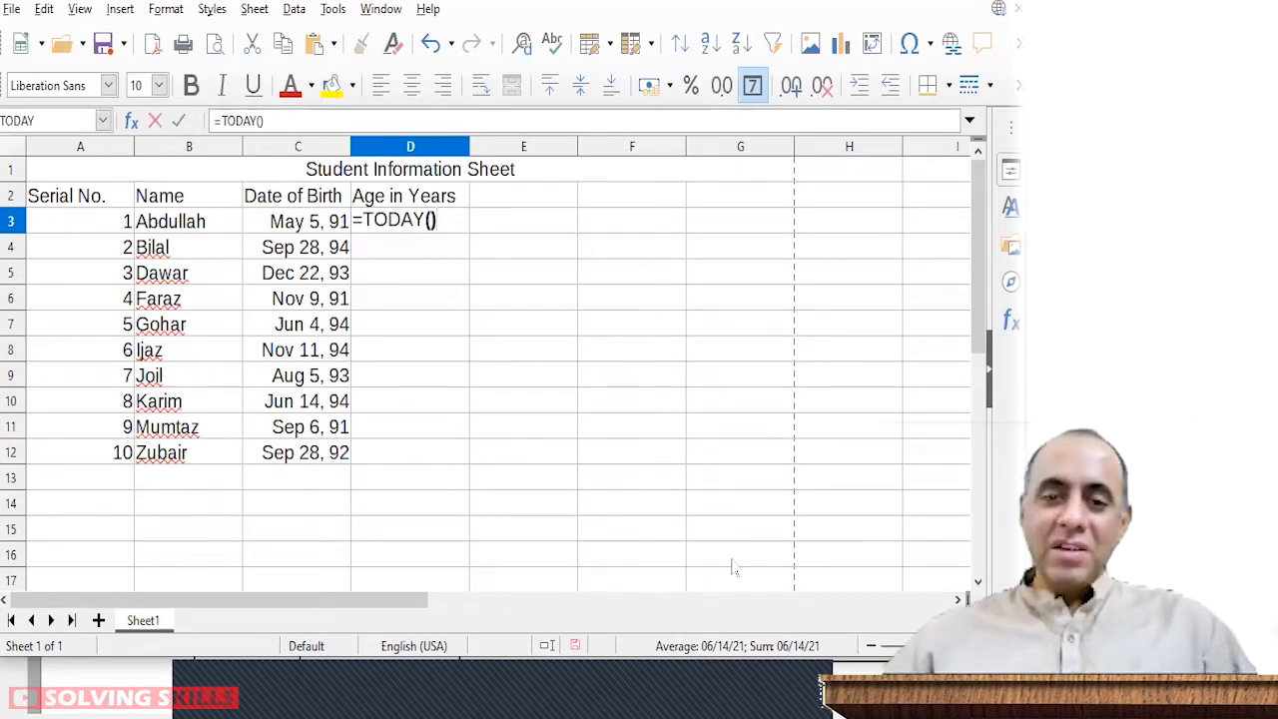
pyautogui.press('Return')
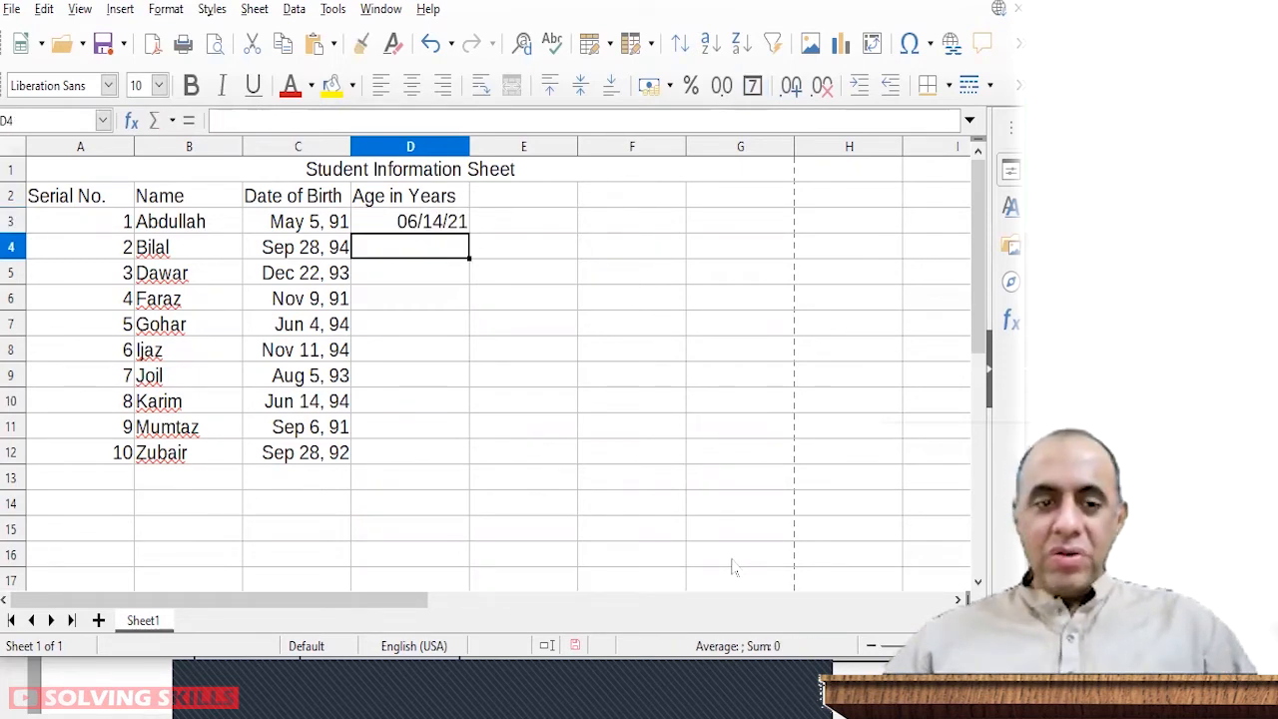
# Step: Change the D3 formula to =YEARS(C3,TODAY(),1) and review its start date, end date and type arguments
pyautogui.click(302, 226)
pyautogui.click(428, 224)
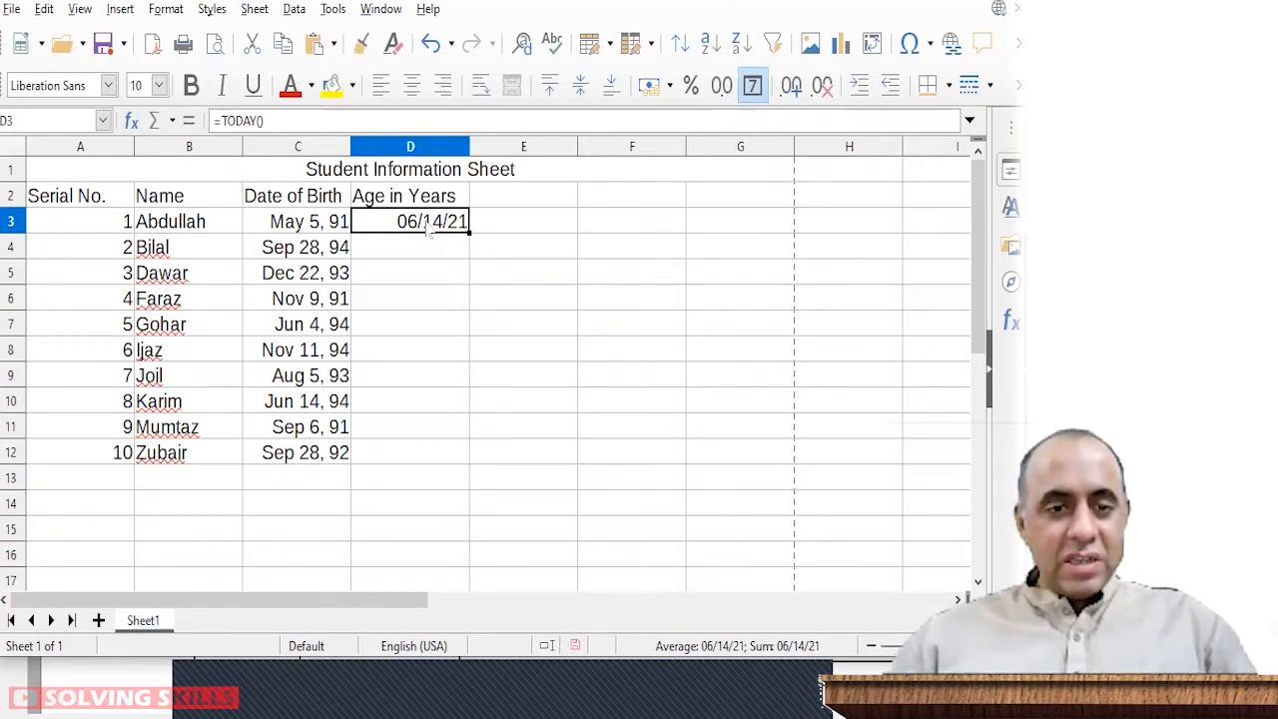
pyautogui.doubleClick(428, 223)
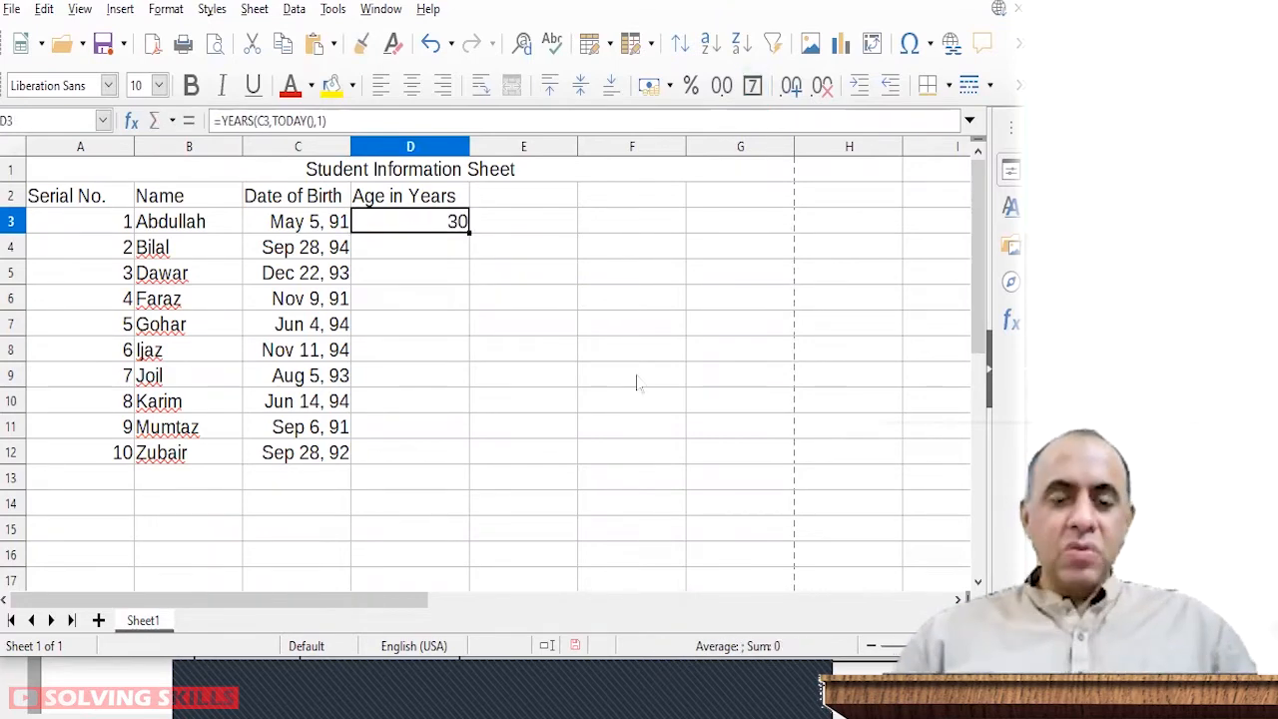
pyautogui.press('F2')
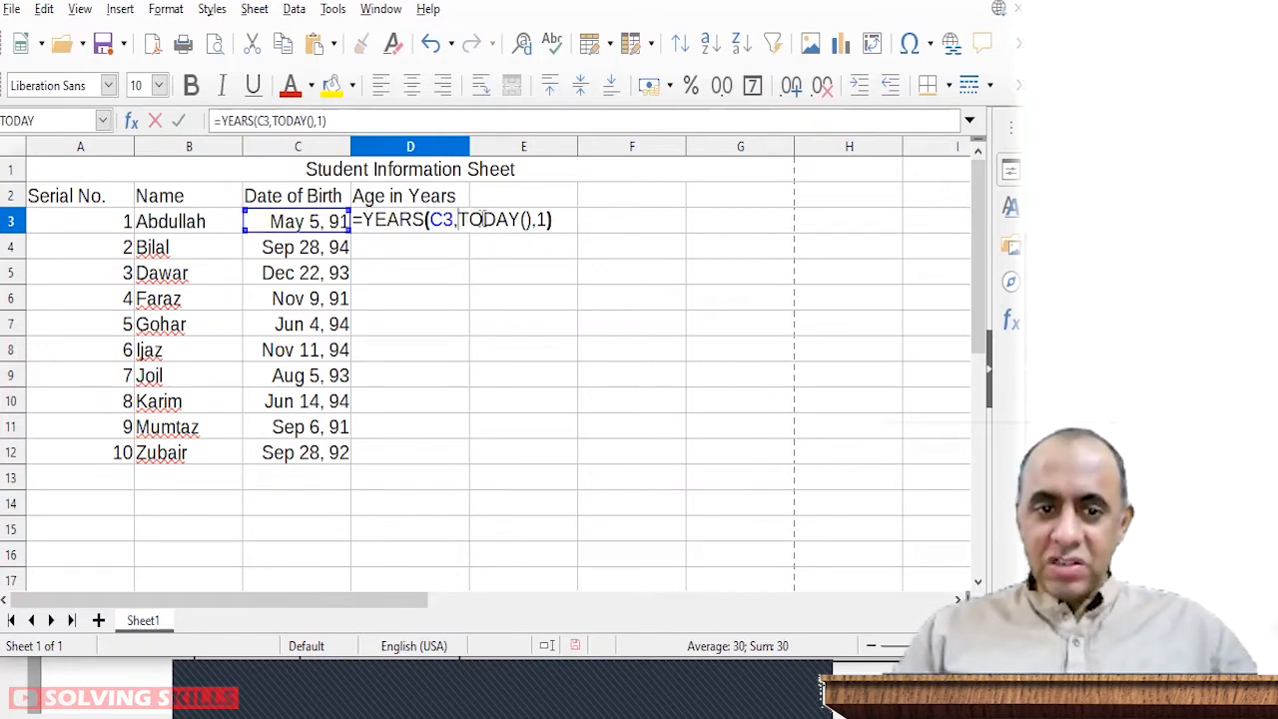
pyautogui.moveTo(458, 219); pyautogui.dragTo(534, 222)
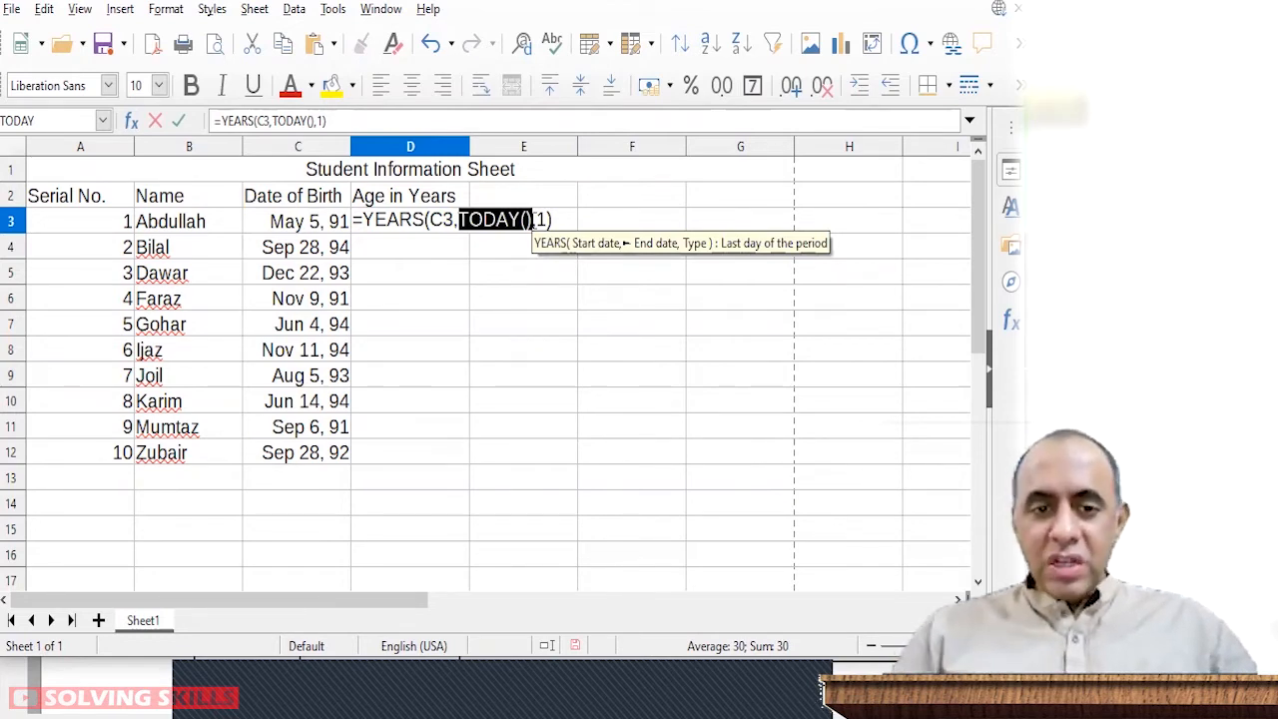
pyautogui.moveTo(519, 220); pyautogui.dragTo(346, 221)
pyautogui.press('Return')
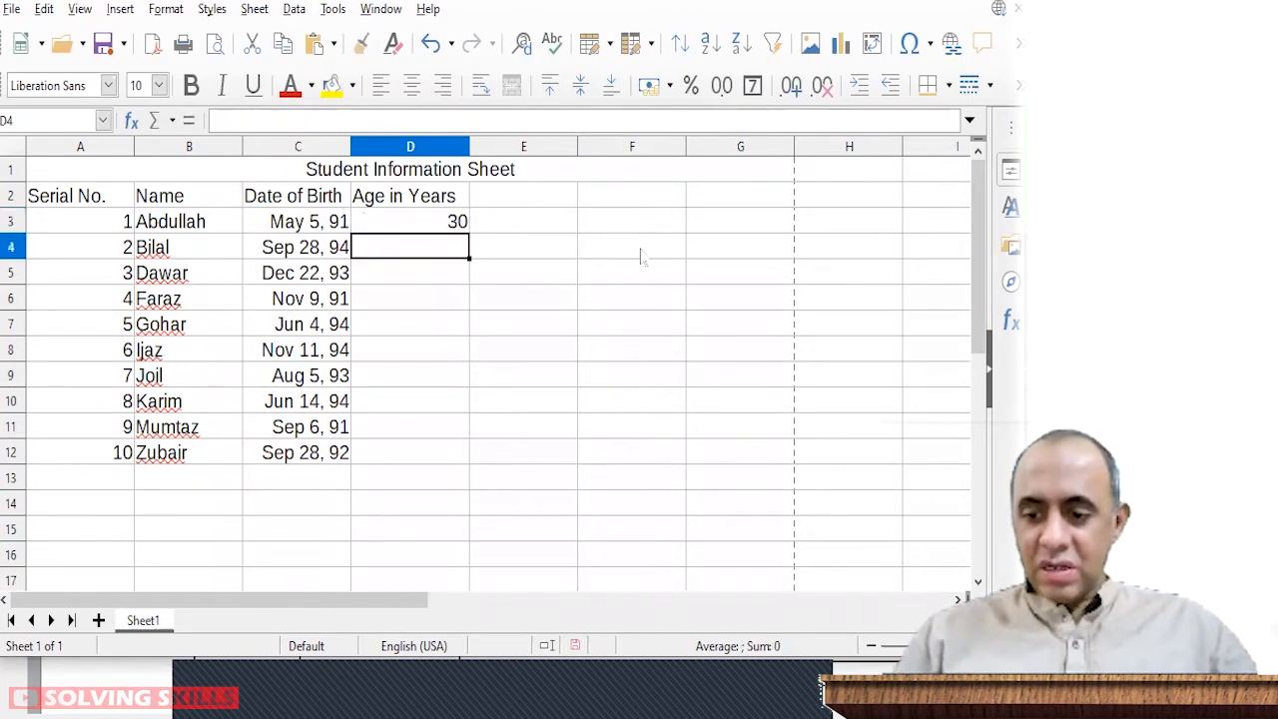
# Step: Format the age cell D3 as a Number with the whole-number format -1235 and zero decimal places
pyautogui.click(442, 225)
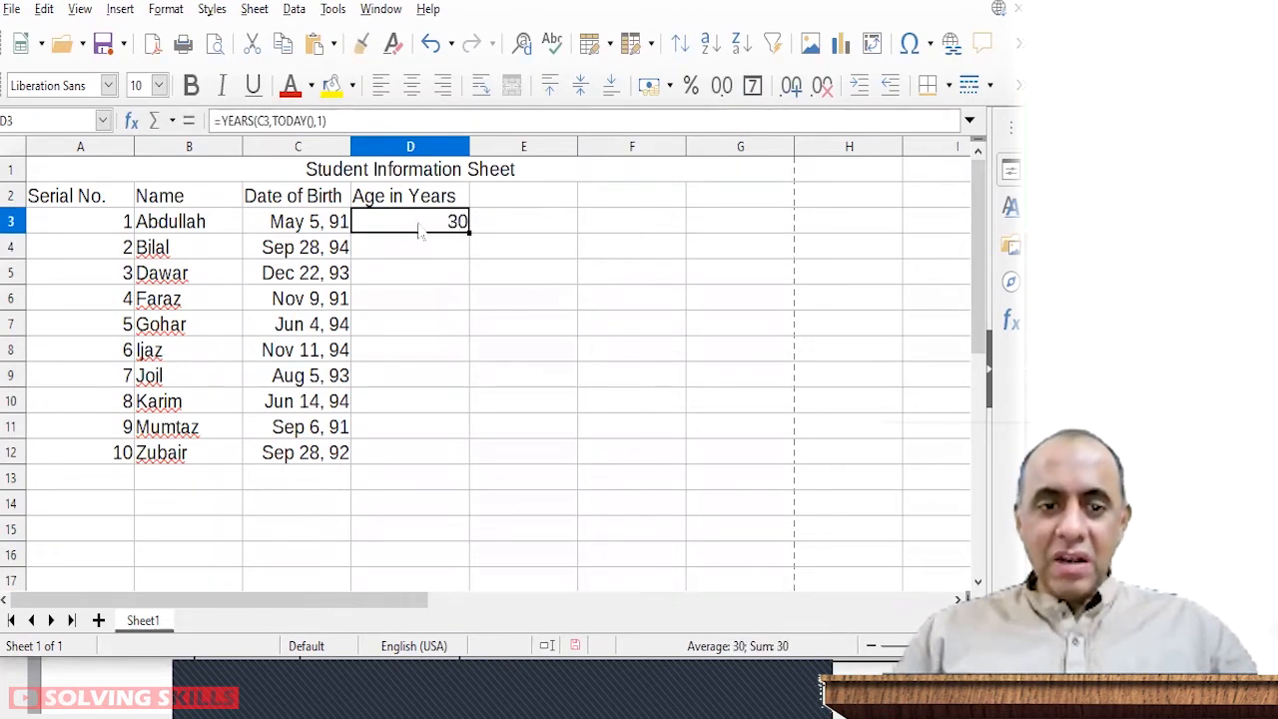
pyautogui.rightClick(420, 229)
pyautogui.click(499, 584)
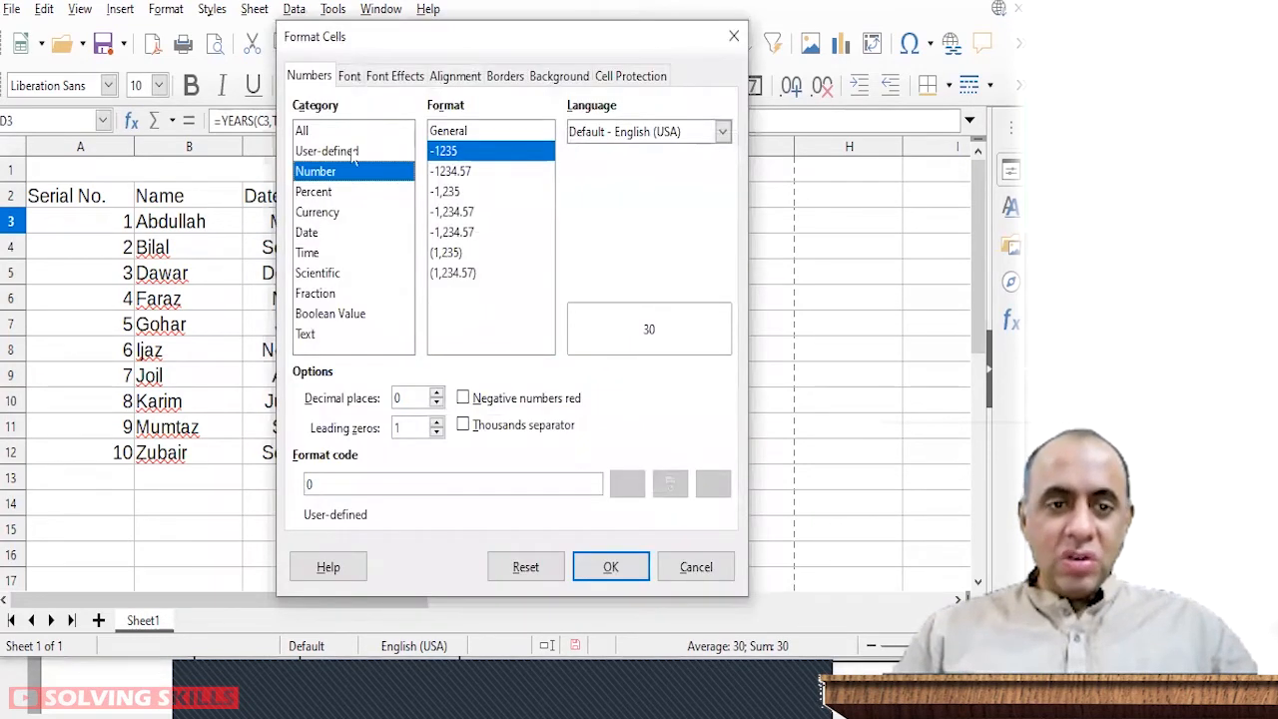
pyautogui.click(303, 131)
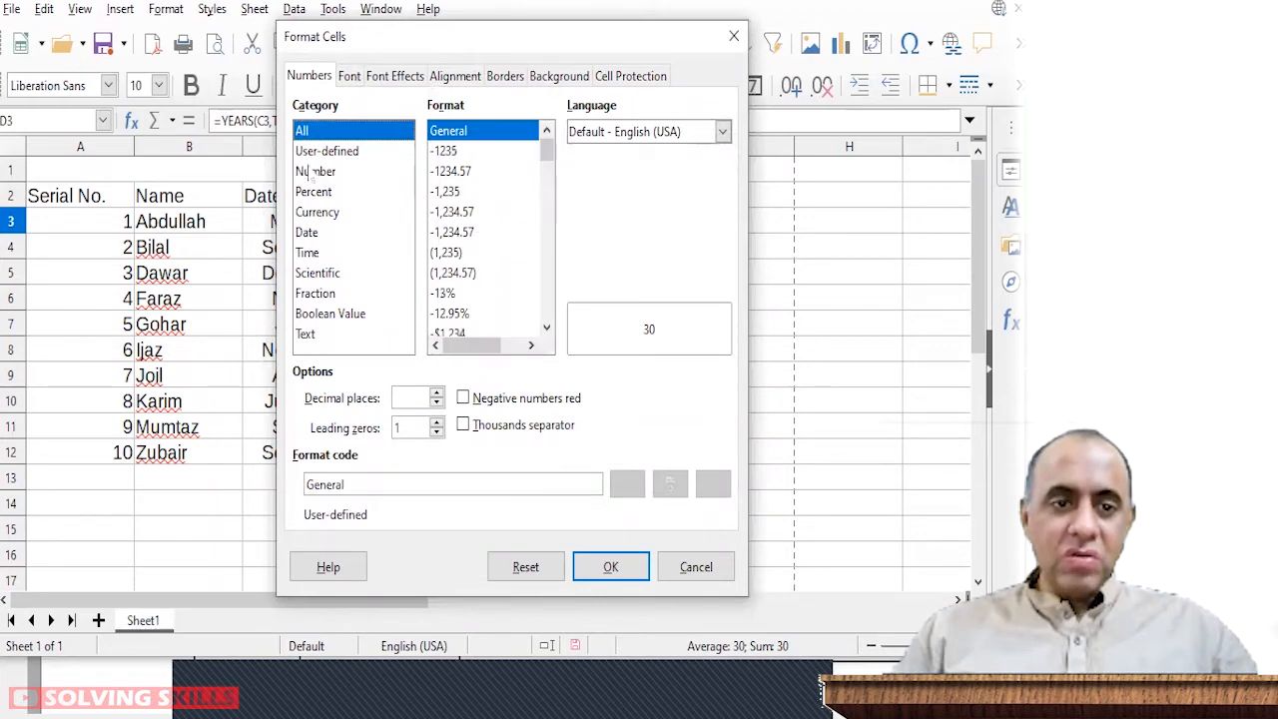
pyautogui.click(323, 172)
pyautogui.click(459, 152)
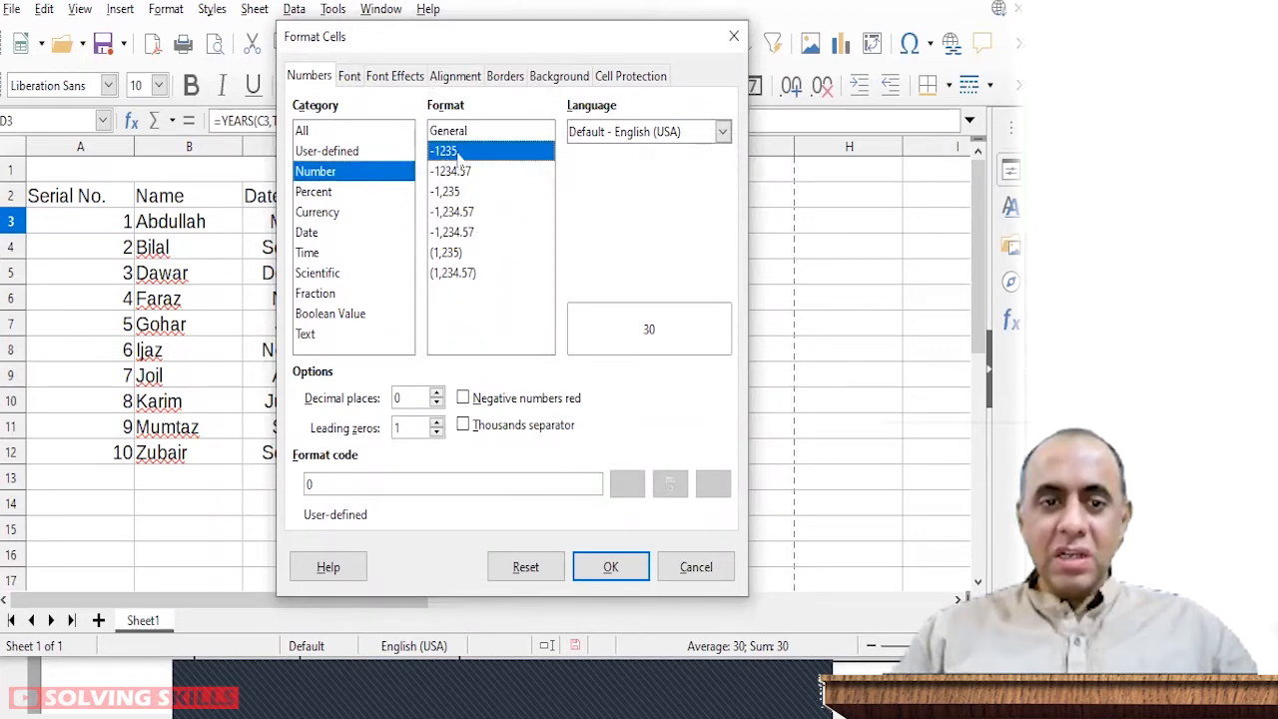
pyautogui.click(612, 566)
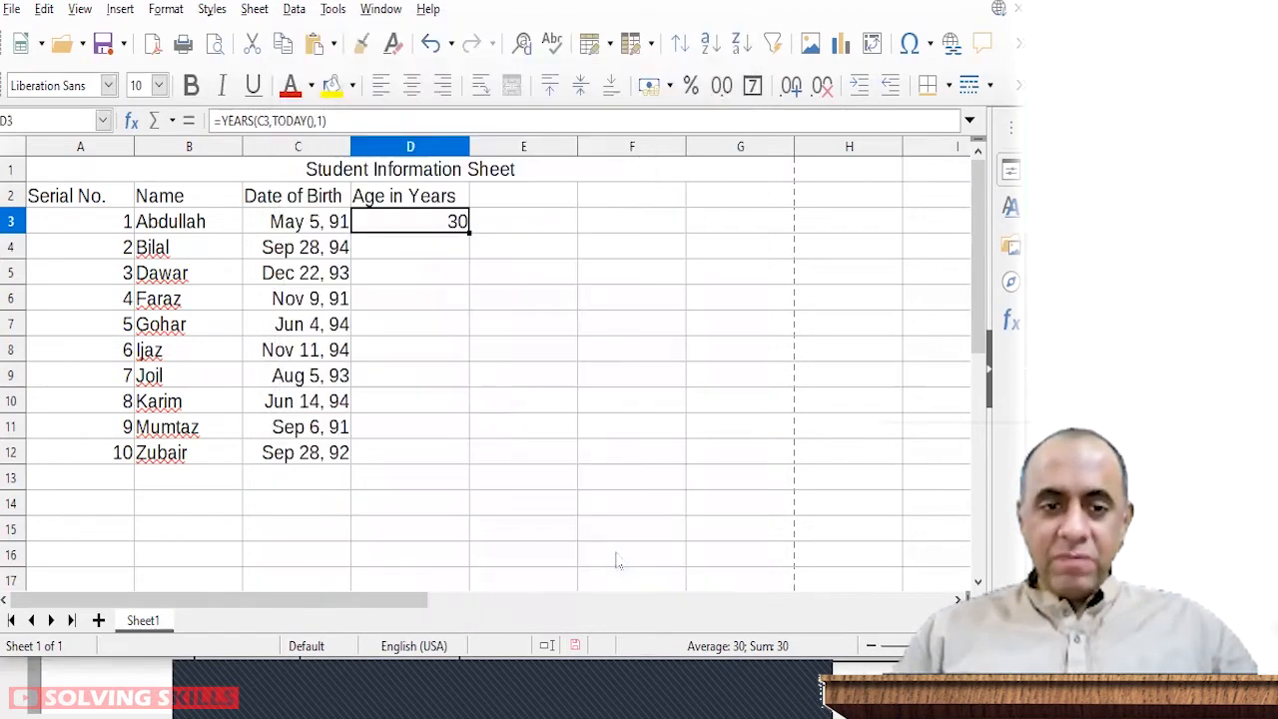
# Step: Check the YEARS formula in D3 and fill it down through D12 for all students
pyautogui.press('F2')
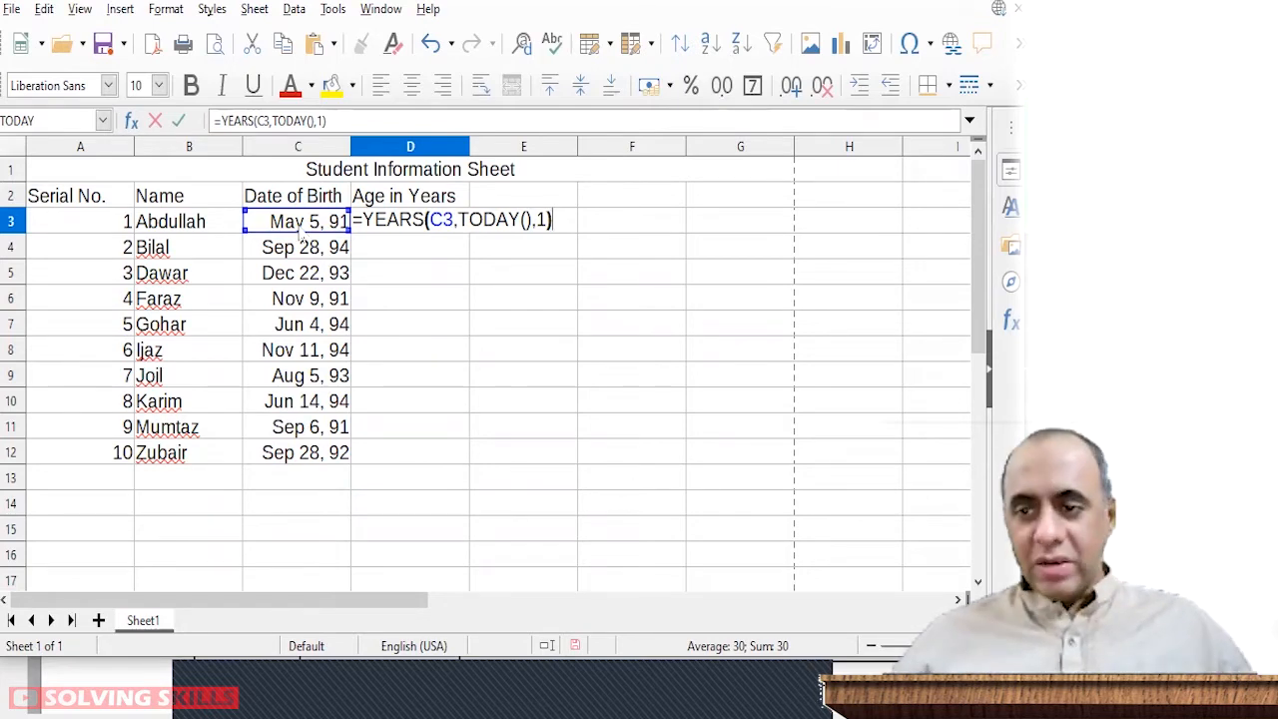
pyautogui.press('Return')
pyautogui.press('Up')
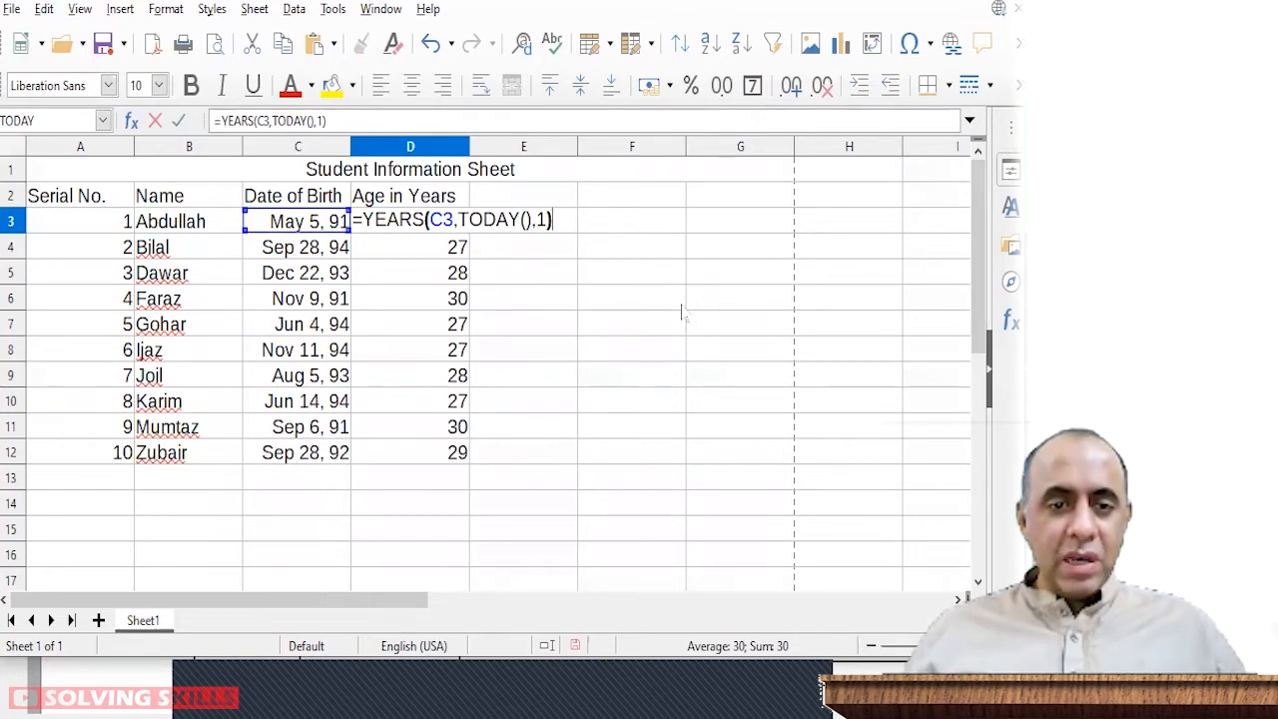
# Step: Add spaces around the C3, TODAY() and 1 arguments of the YEARS formula in D3 for readability
pyautogui.press('Left')
pyautogui.press('Left')
pyautogui.press('Left')
pyautogui.press('Left')
pyautogui.press('Left')
pyautogui.press('Left')
pyautogui.press('Left')
pyautogui.press('Left')
pyautogui.press('Left')
pyautogui.press('Left')
pyautogui.press('Left')
pyautogui.press('Left')
pyautogui.press('Left')
pyautogui.press('Right')
pyautogui.press('Right')
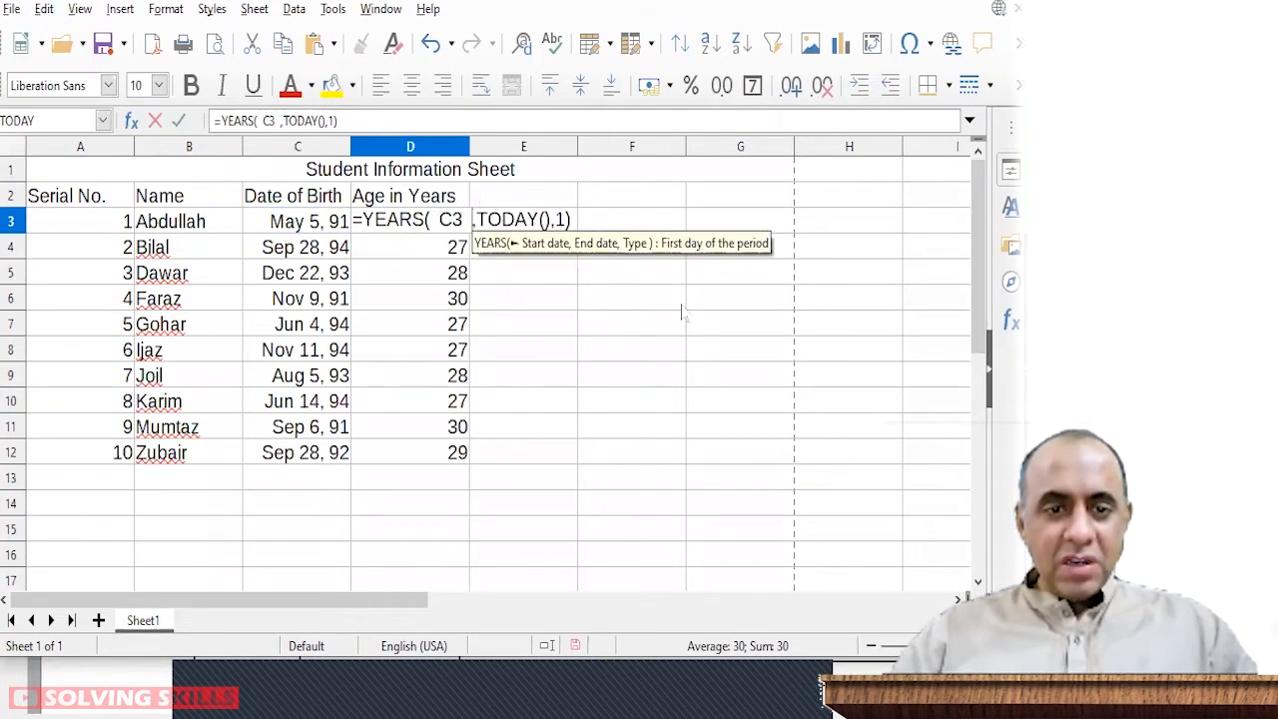
pyautogui.press('Right')
pyautogui.press('Right')
pyautogui.press('Right')
pyautogui.press('Right')
pyautogui.press('Right')
pyautogui.press('Right')
pyautogui.press('Right')
pyautogui.press('Right')
pyautogui.press('Right')
pyautogui.press('Right')
pyautogui.press('Left')
pyautogui.press('Left')
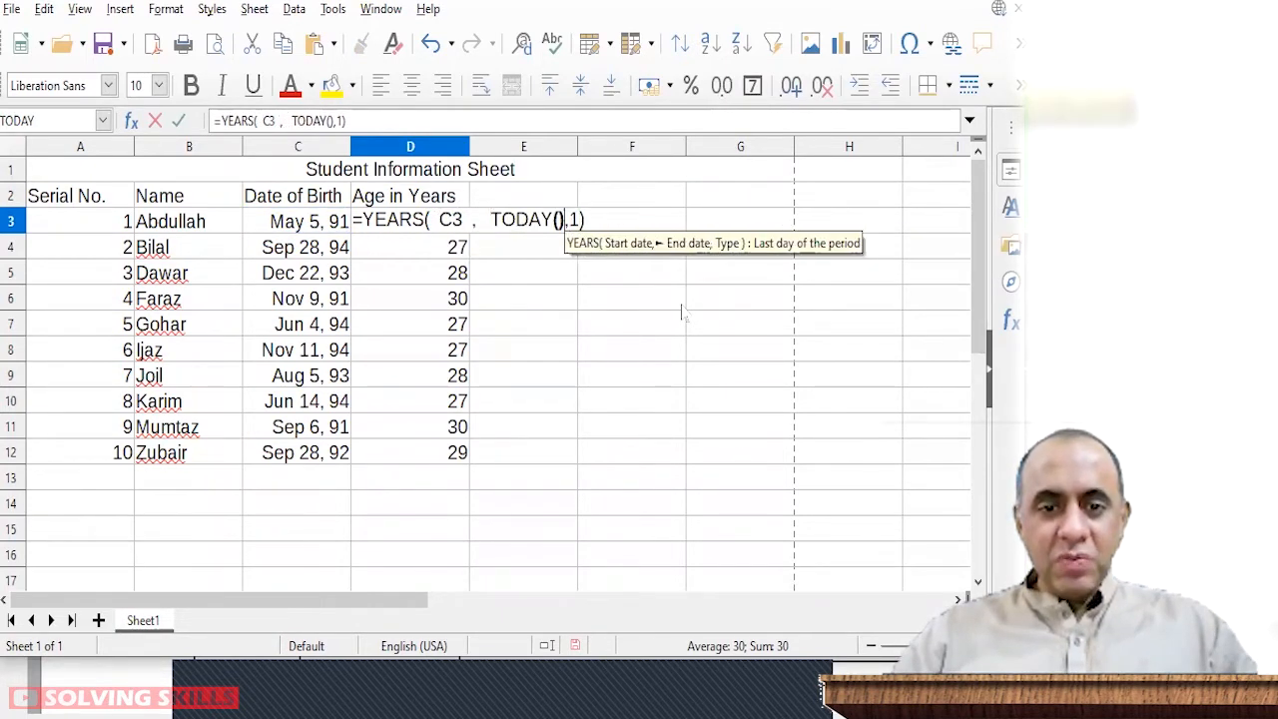
pyautogui.press('Right')
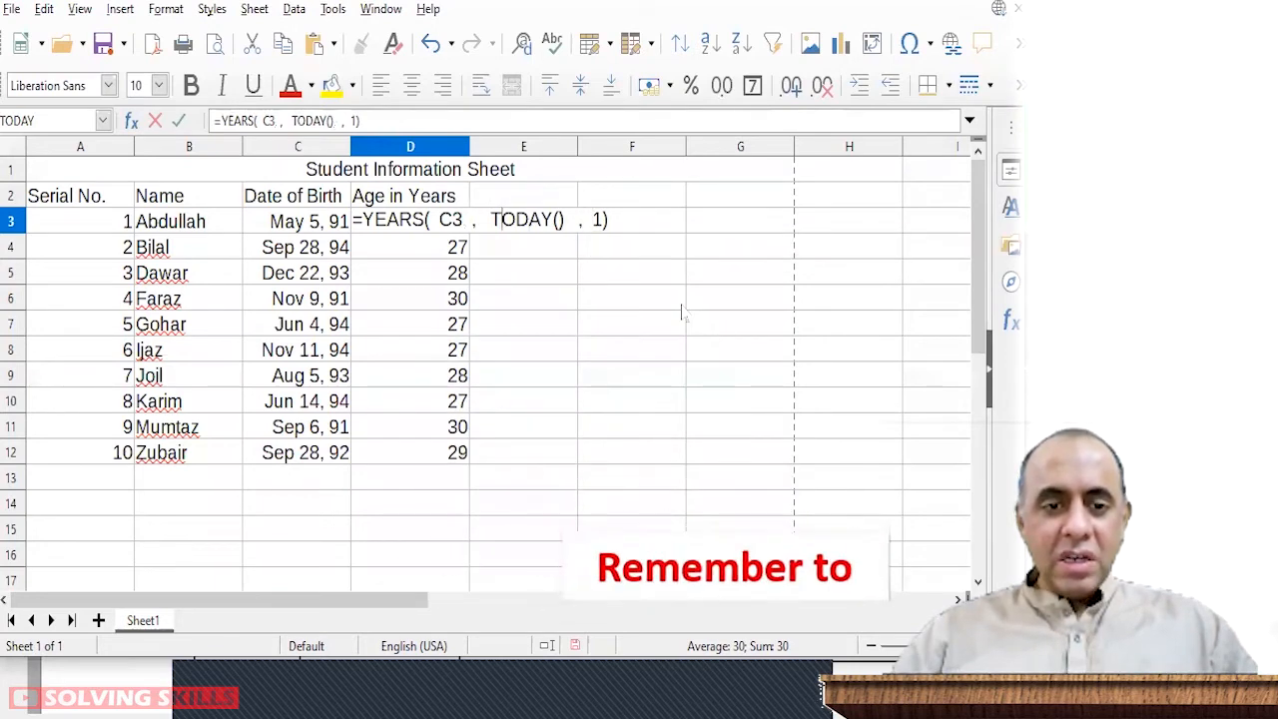
# Step: Examine the start date, end date and type arguments of the spaced YEARS formula in D3
pyautogui.press('Left')
pyautogui.press('Left')
pyautogui.press('Left')
pyautogui.press('Left')
pyautogui.press('Left')
pyautogui.press('Left')
pyautogui.press('Left')
pyautogui.press('Left')
pyautogui.press('Left')
pyautogui.press('Right')
pyautogui.press('Right')
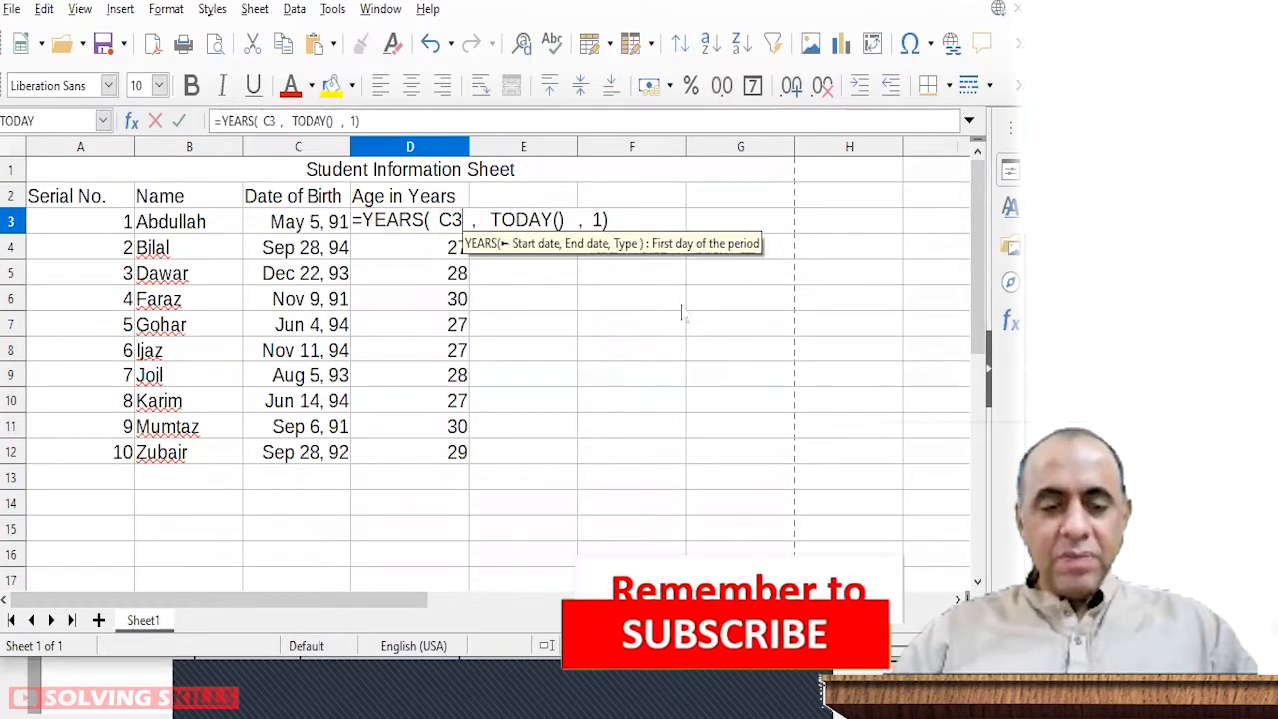
pyautogui.press('Right')
pyautogui.press('Right')
pyautogui.press('Right')
pyautogui.press('Right')
pyautogui.press('Right')
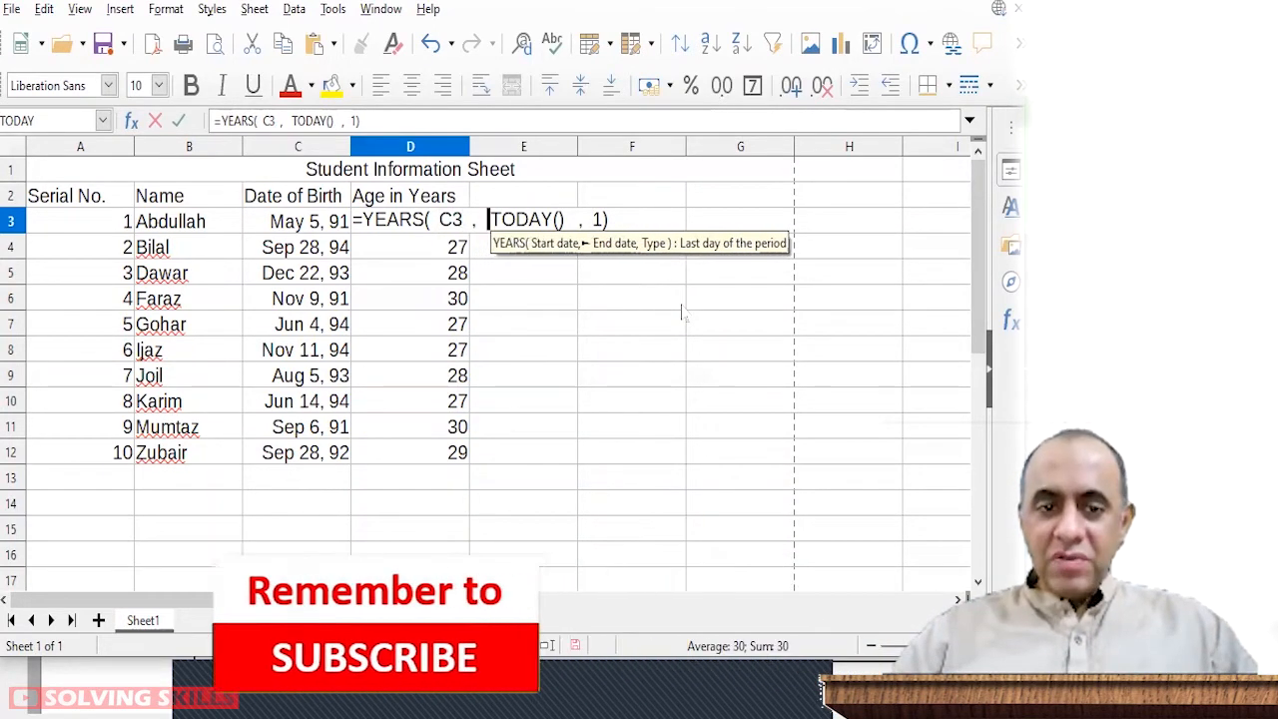
pyautogui.hotkey('shift', 'Right')
pyautogui.hotkey('shift', 'Right')
pyautogui.hotkey('shift', 'Right')
pyautogui.hotkey('shift', 'Right')
pyautogui.hotkey('shift', 'Right')
pyautogui.hotkey('shift', 'Right')
pyautogui.hotkey('shift', 'Right')
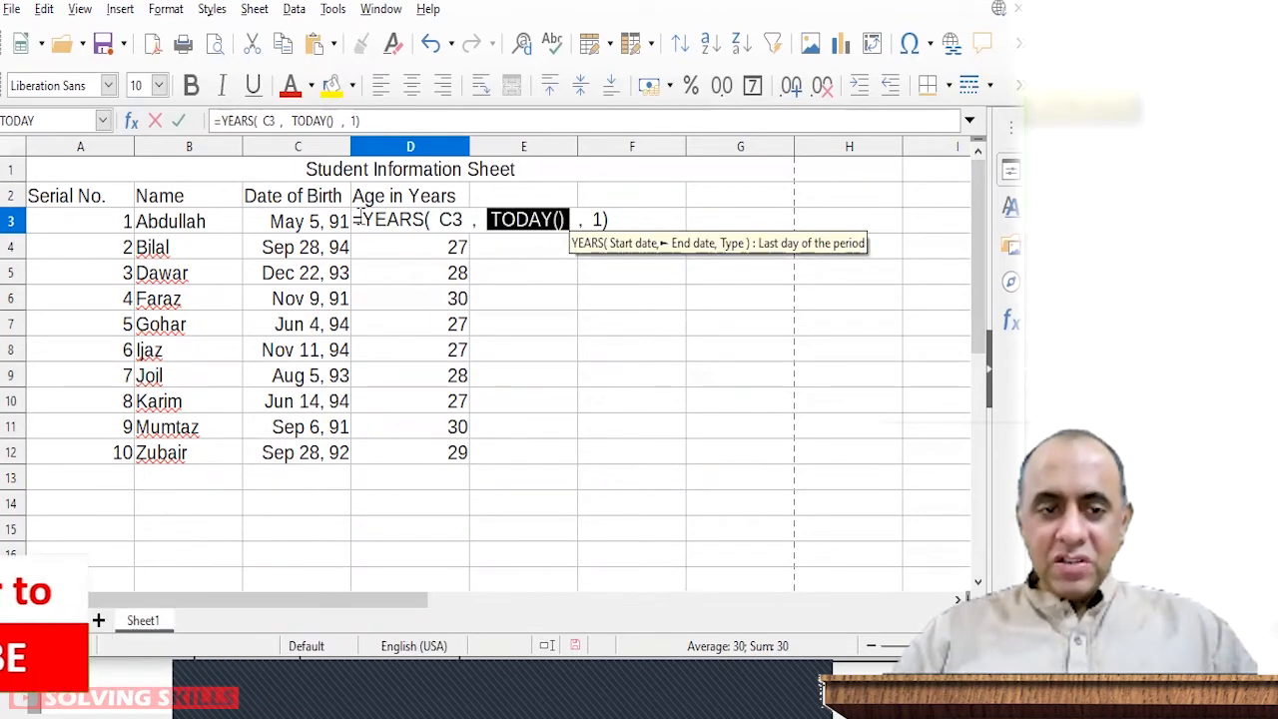
pyautogui.moveTo(362, 219); pyautogui.dragTo(549, 221)
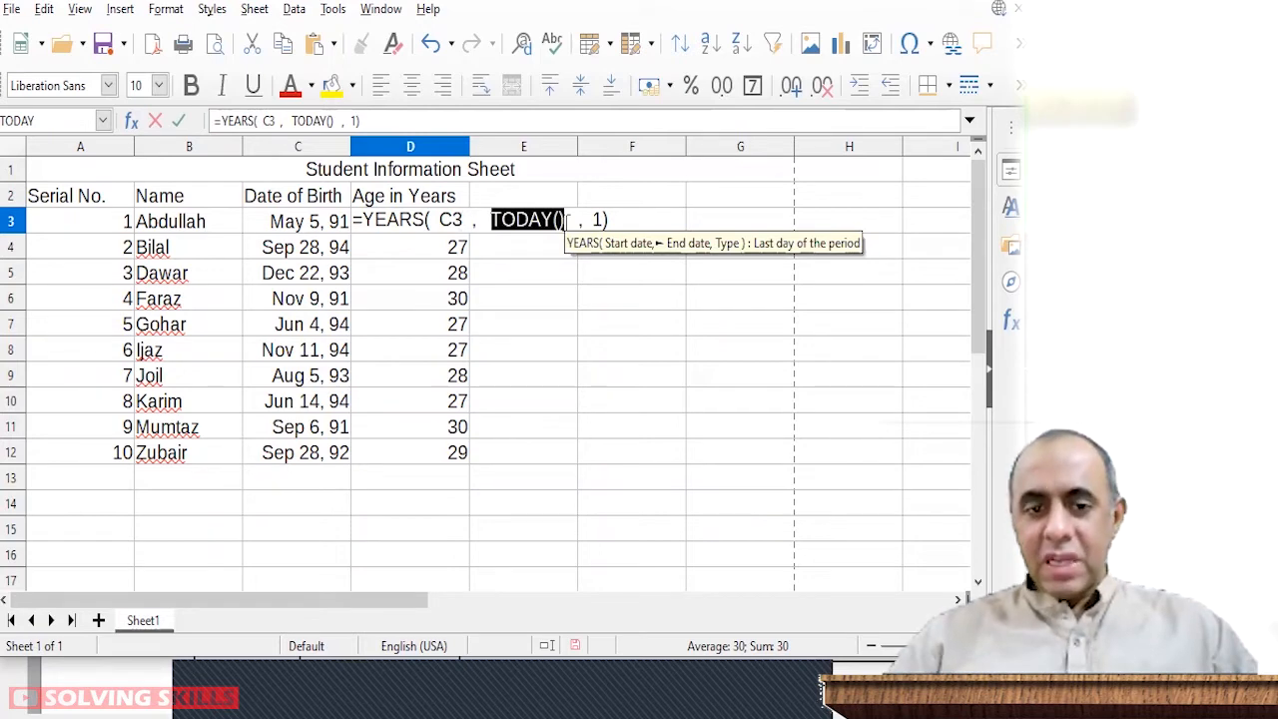
pyautogui.doubleClick(598, 220)
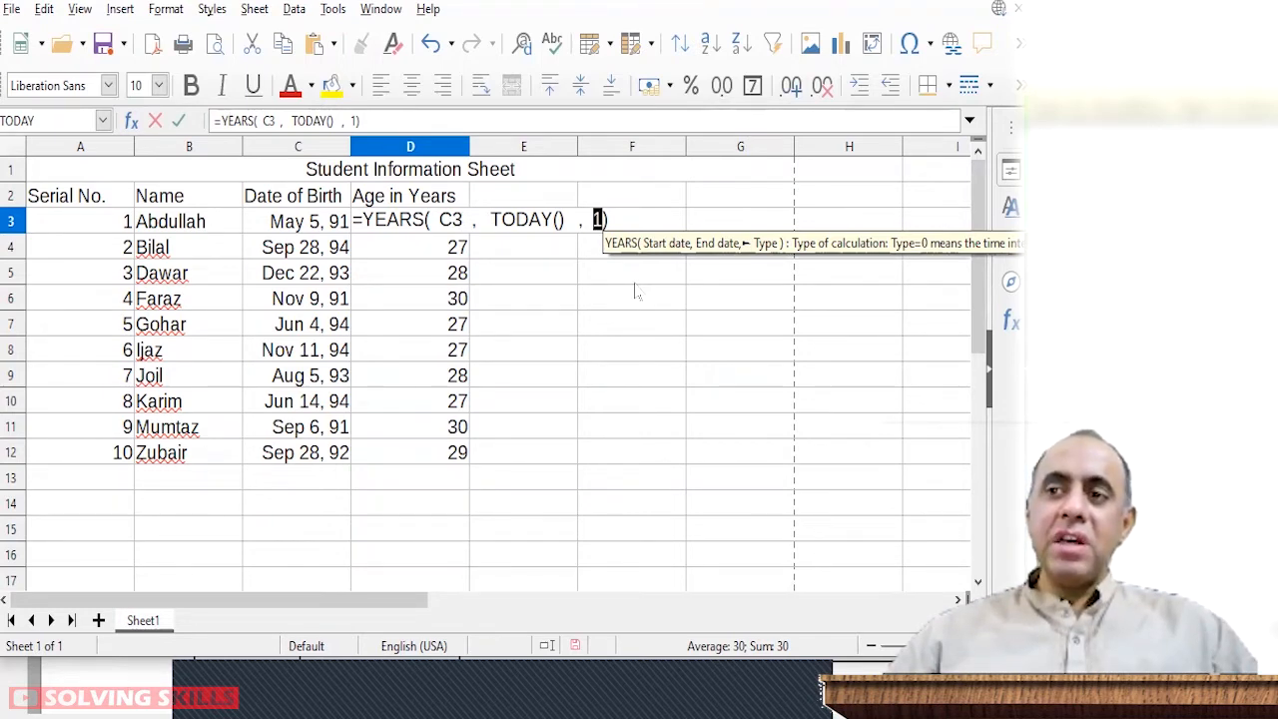
pyautogui.press('Return')
# Step: Add the header "Age in Days" in E2
pyautogui.click(523, 196)
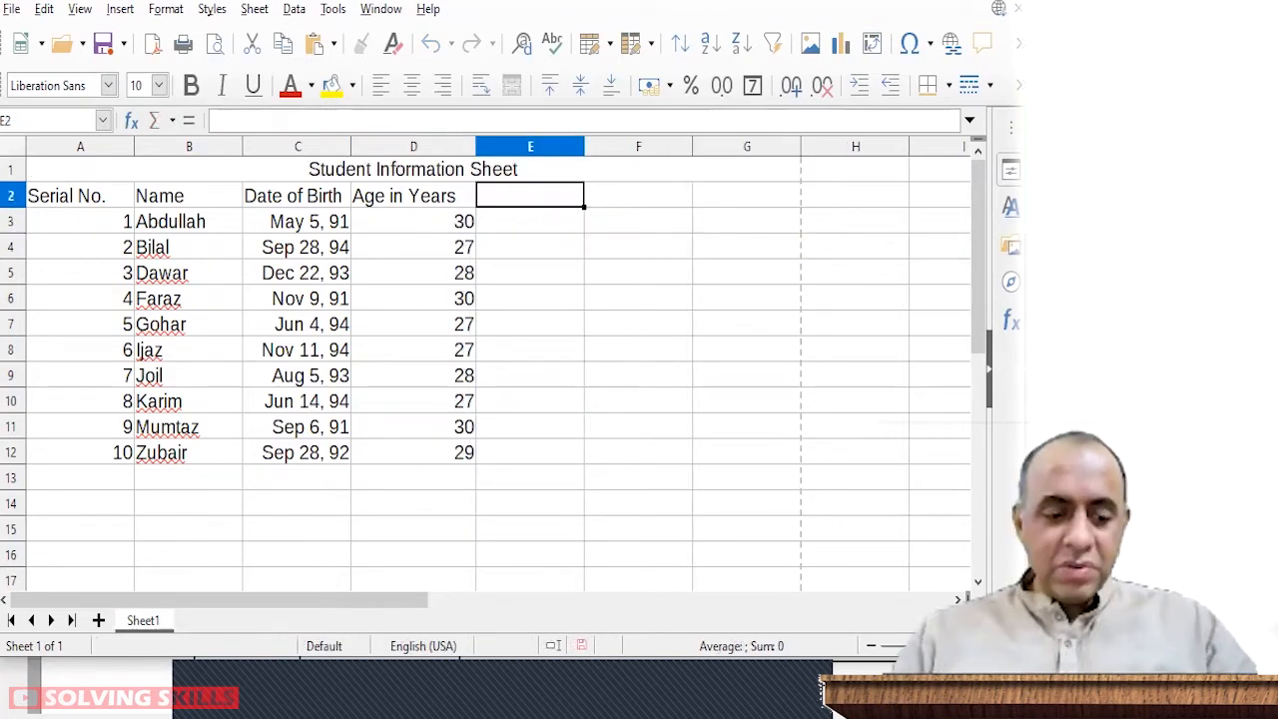
pyautogui.write('Age in Days')
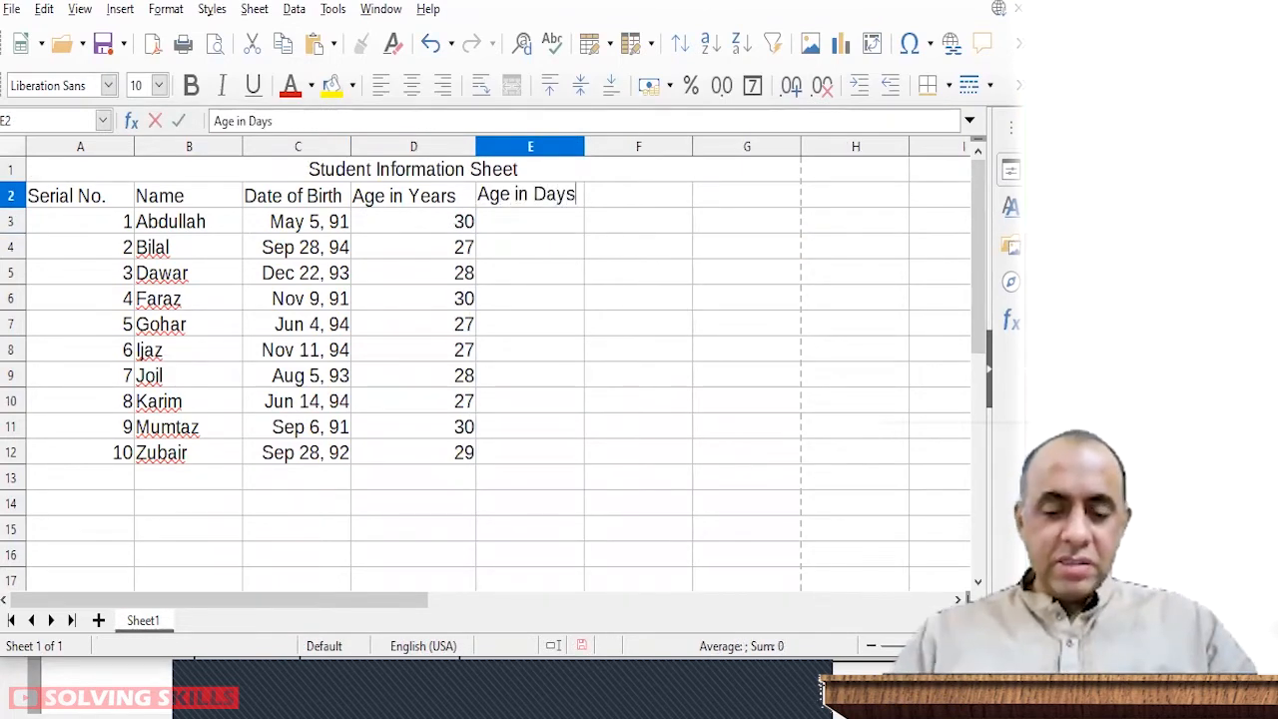
pyautogui.press('Return')
# Step: Enter the formula =DAYS(TODAY(),C3) in E3 to calculate the first student's age in days
pyautogui.write('=days')
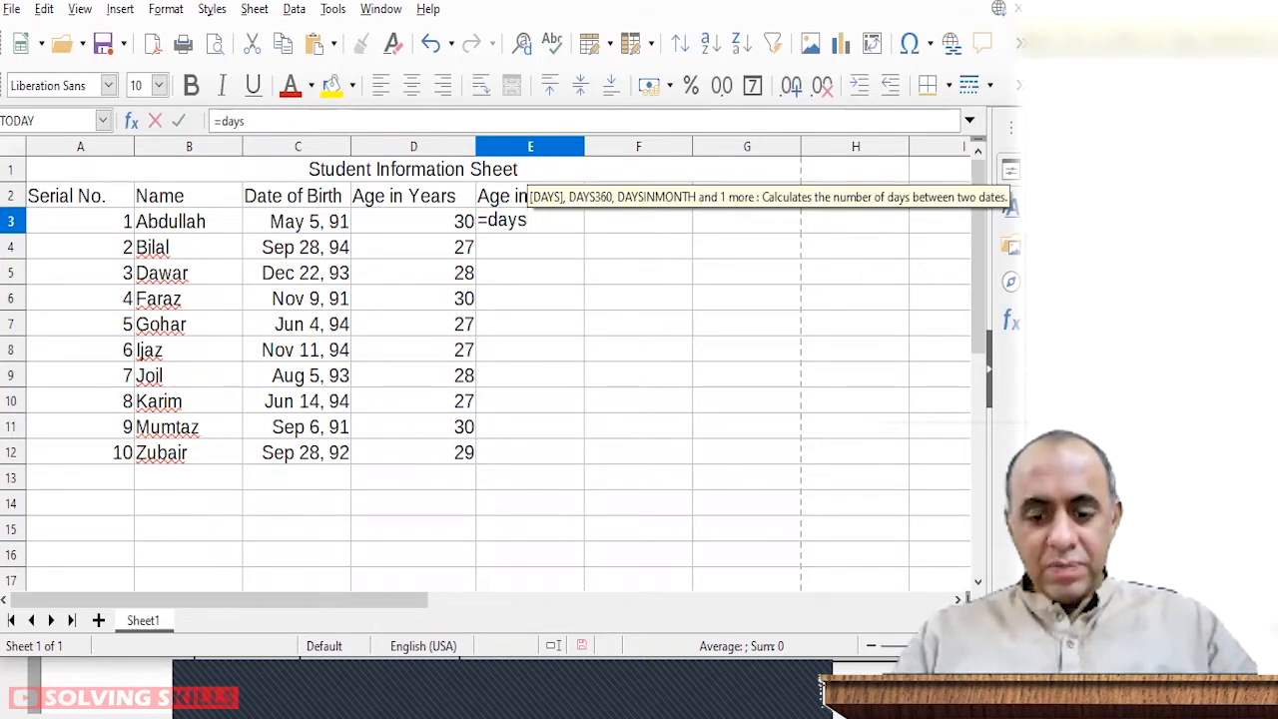
pyautogui.write('(')
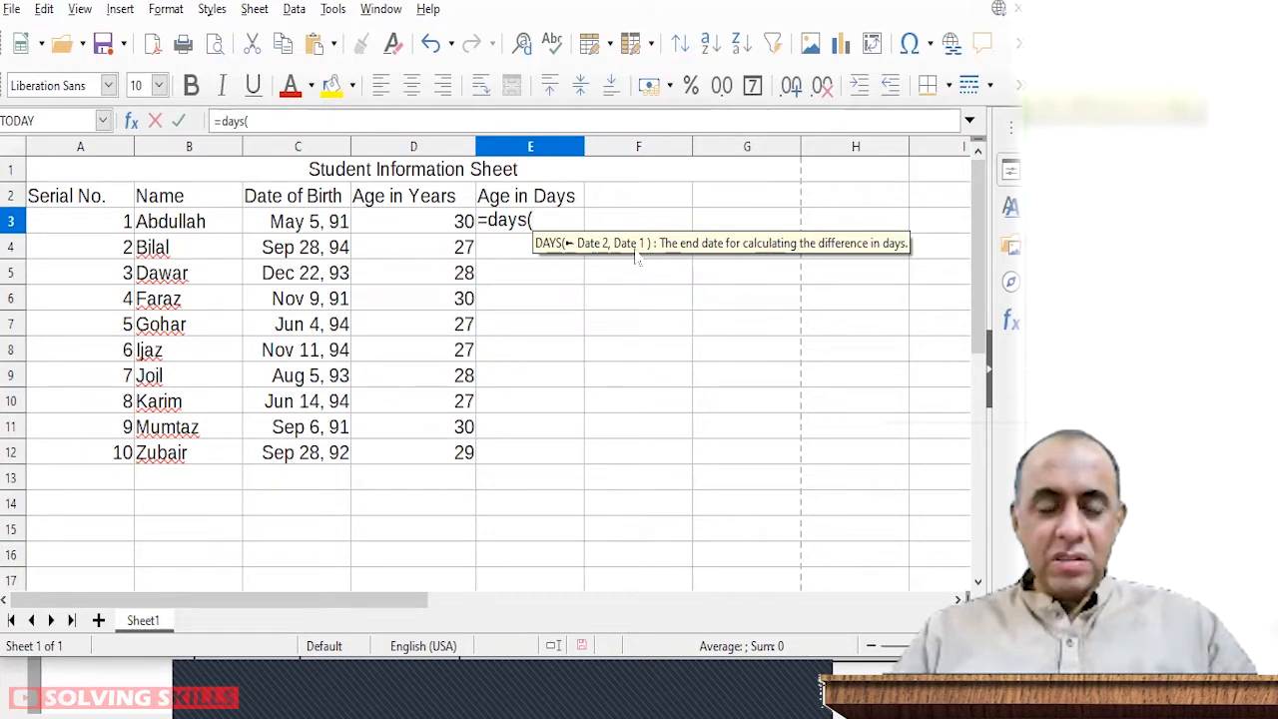
pyautogui.write('tod')
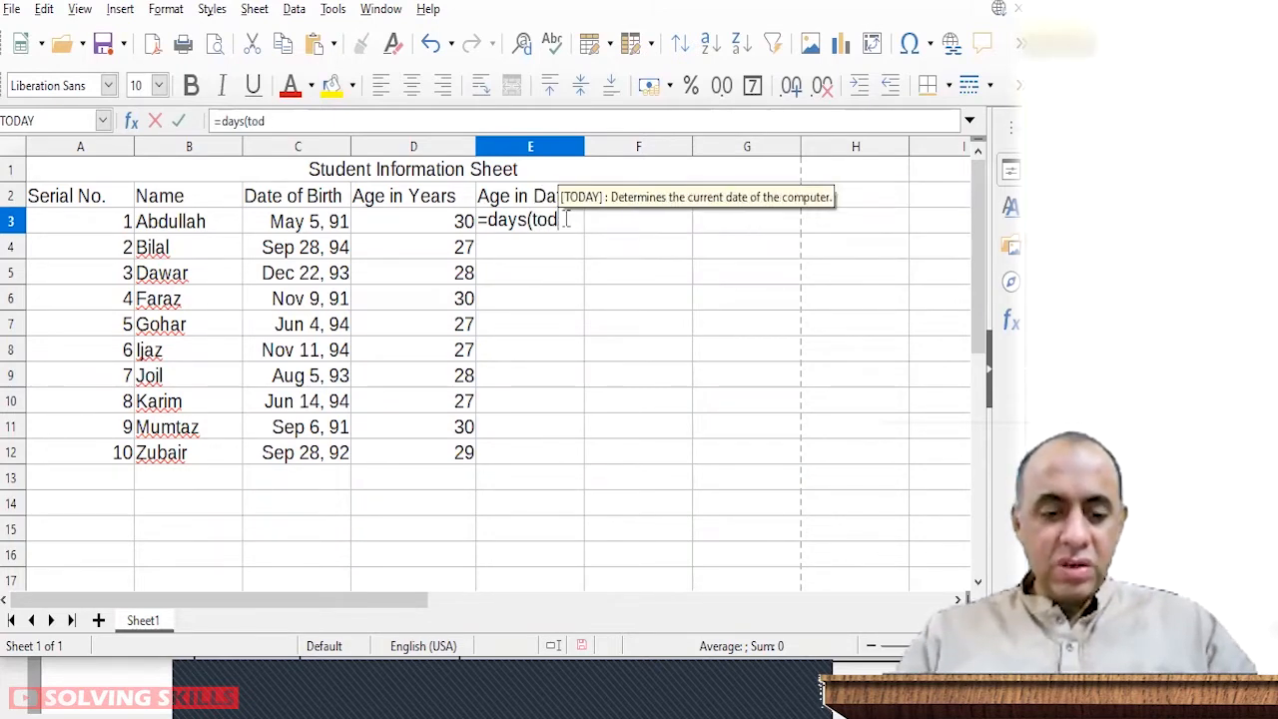
pyautogui.write('ay(),')
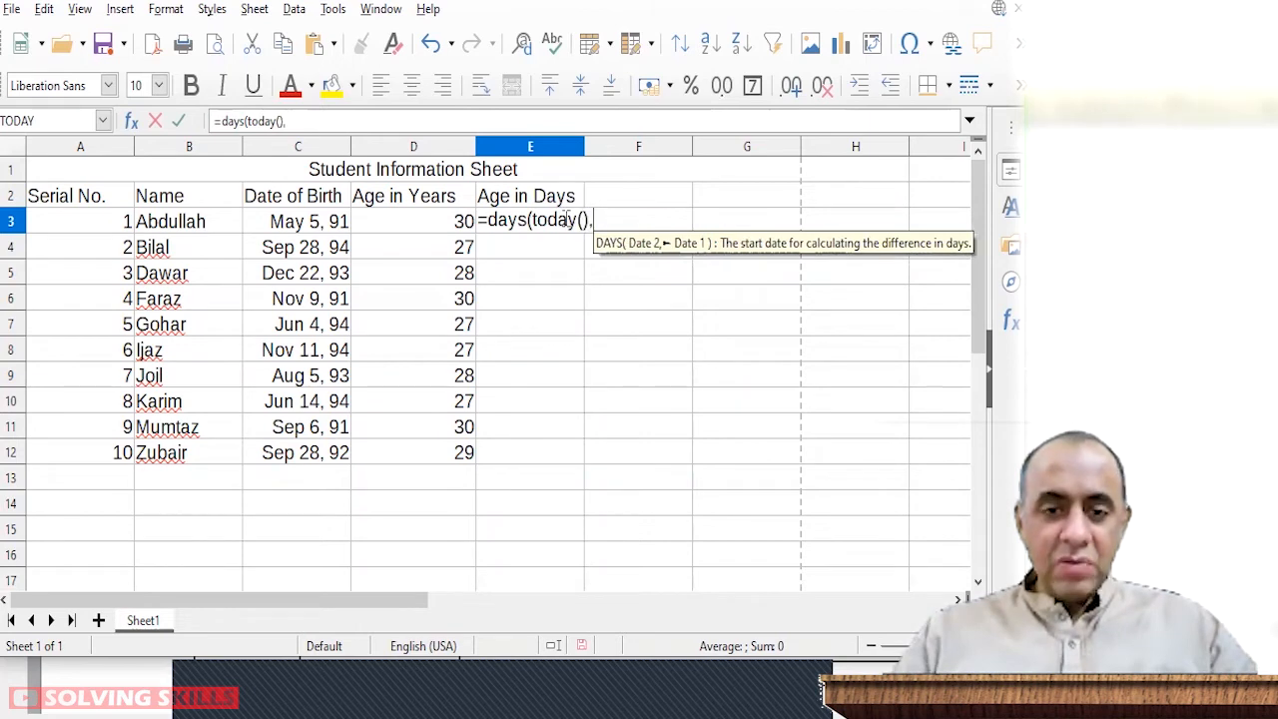
pyautogui.click(323, 222)
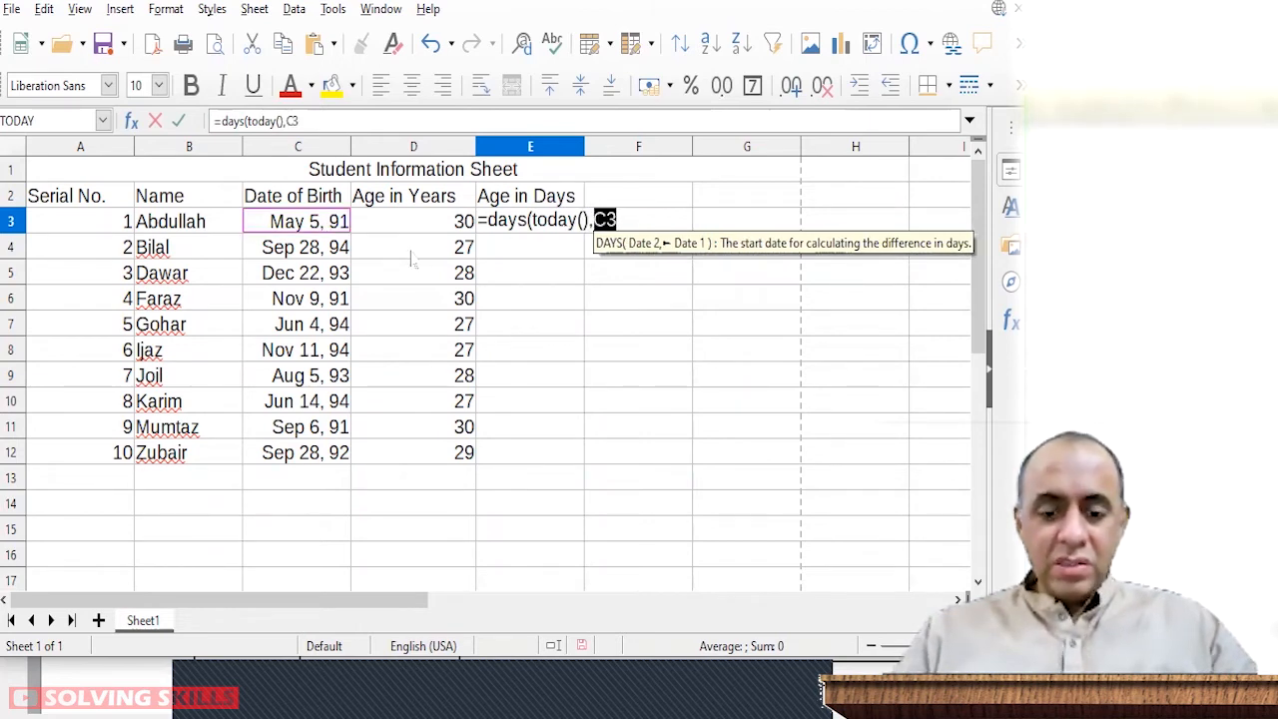
pyautogui.write(')')
pyautogui.press('Return')
# Step: Add spaces around the arguments of the E3 formula, making it =DAYS( TODAY() , C3 ), and review it
pyautogui.press('Up')
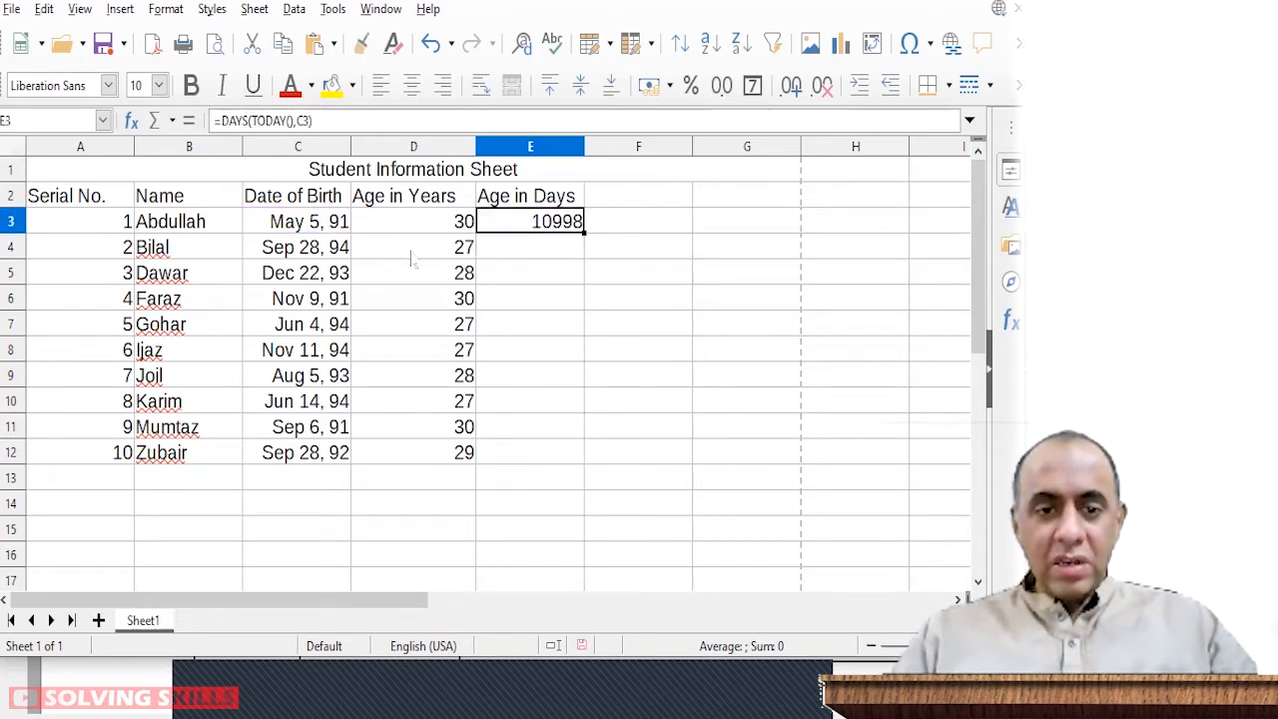
pyautogui.press('F2')
pyautogui.press('Left')
pyautogui.press('Left')
pyautogui.press('Left')
pyautogui.press('Left')
pyautogui.press('Left')
pyautogui.press('Left')
pyautogui.press('Left')
pyautogui.press('Left')
pyautogui.press('Left')
pyautogui.press('Left')
pyautogui.press('Left')
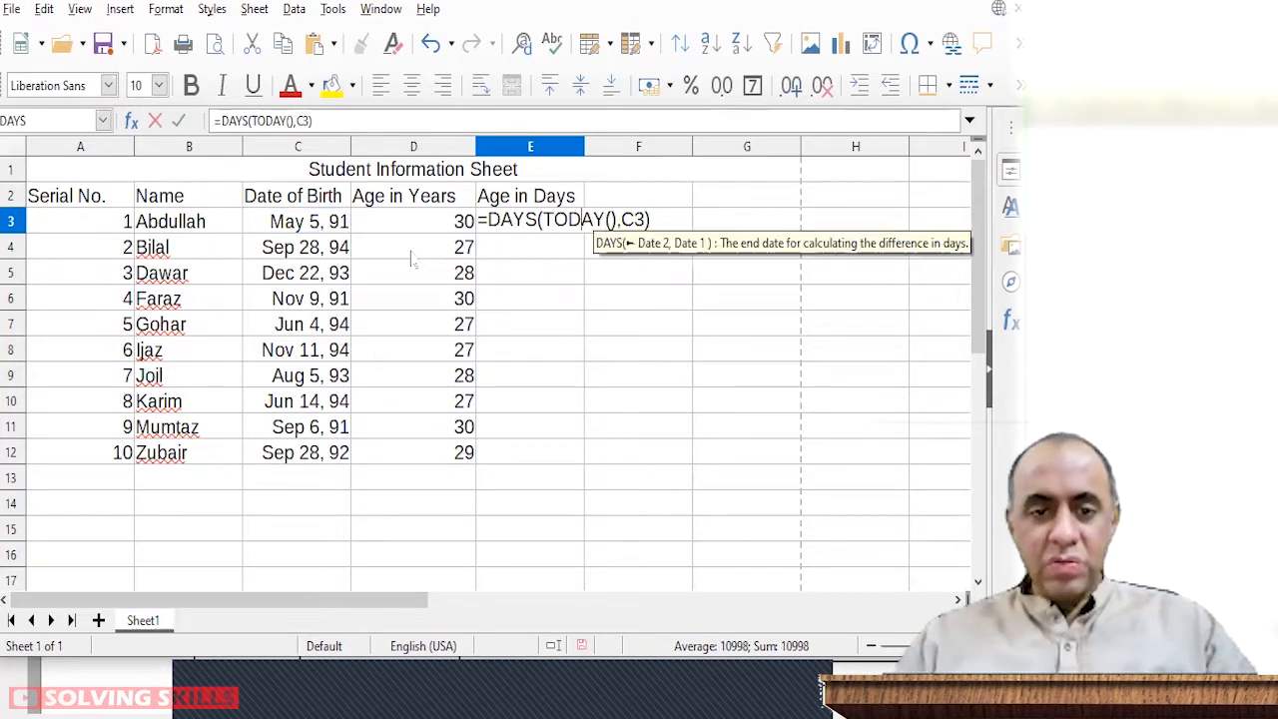
pyautogui.press('Right')
pyautogui.press('Right')
pyautogui.press('Right')
pyautogui.press('Right')
pyautogui.press('Right')
pyautogui.press('Right')
pyautogui.press('Right')
pyautogui.press('Right')
pyautogui.press('Right')
pyautogui.press('Right')
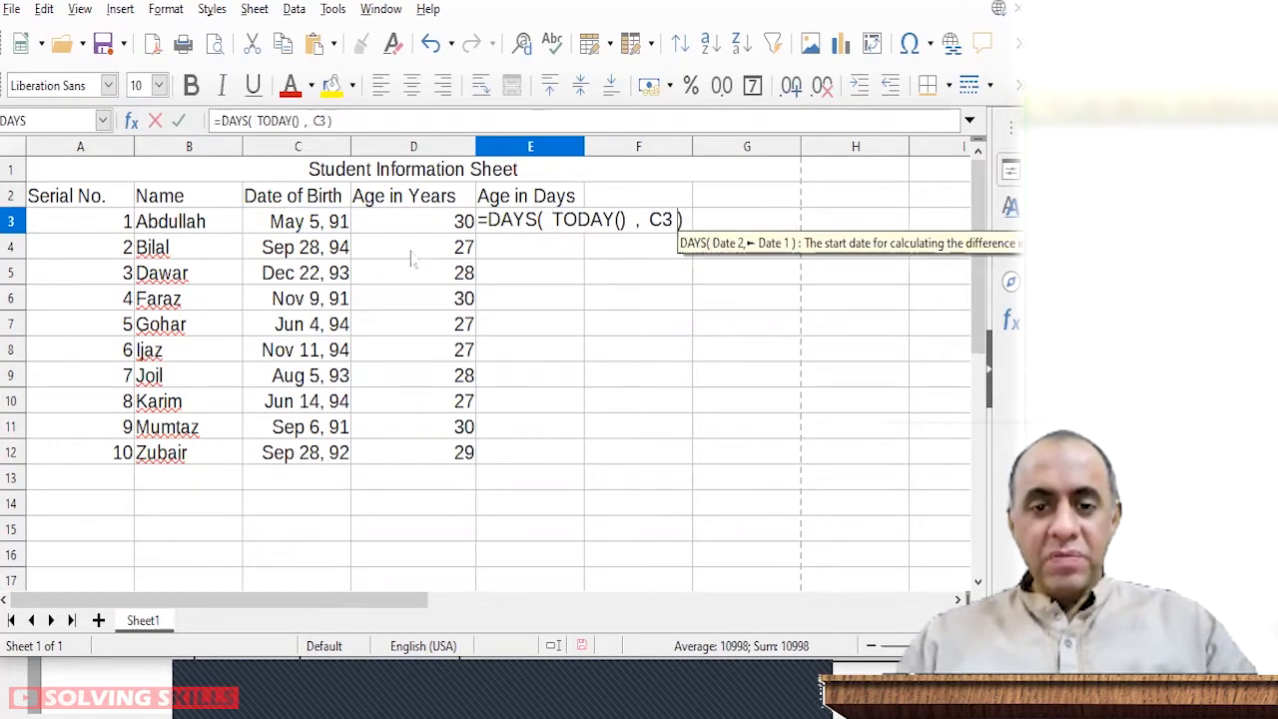
pyautogui.press('Return')
pyautogui.press('Up')
pyautogui.press('F2')
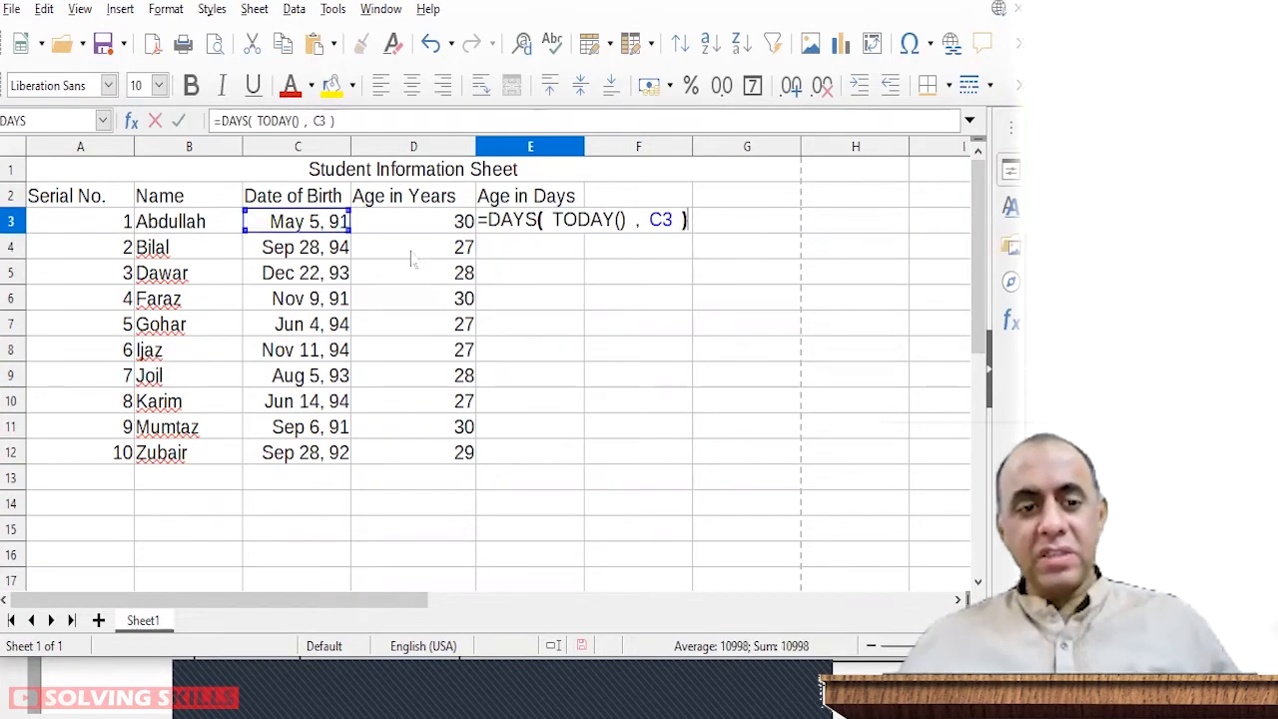
pyautogui.click(544, 257)
# Step: Fill the DAYS formula from E3 down through E12 and look over the copied cells
pyautogui.click(569, 234)
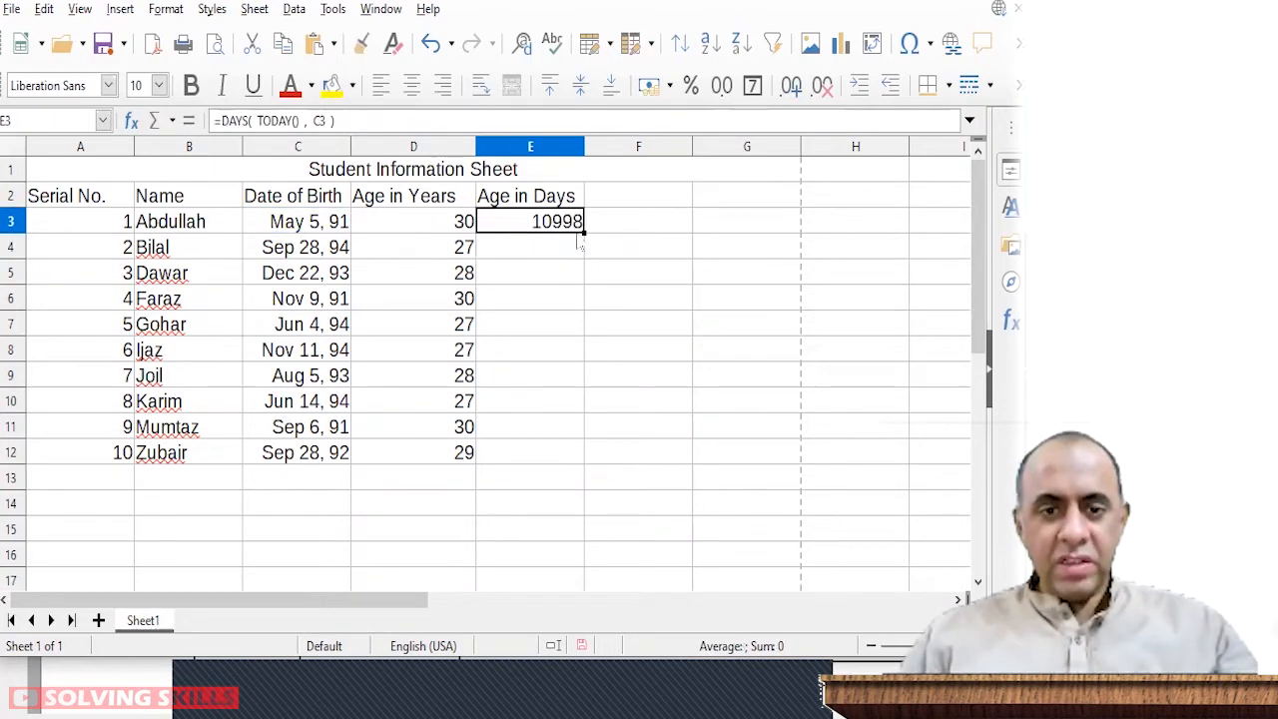
pyautogui.doubleClick(584, 233)
pyautogui.click(620, 355)
pyautogui.click(542, 396)
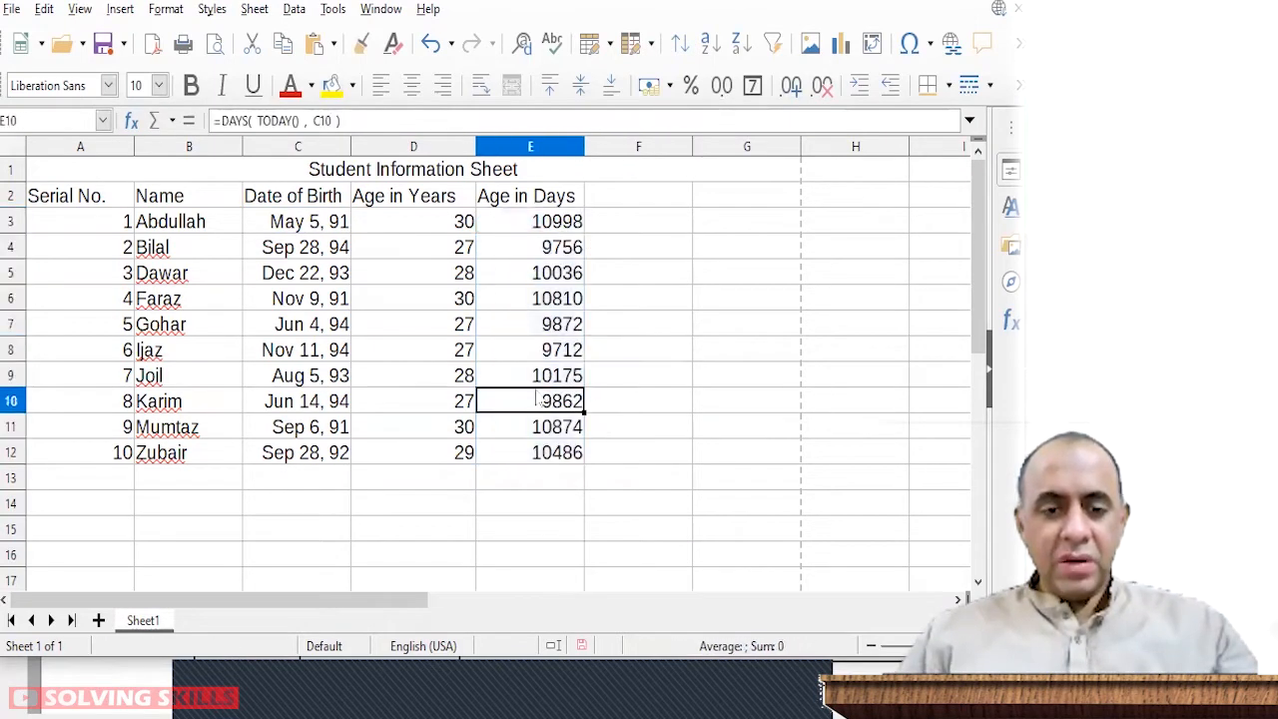
pyautogui.moveTo(544, 380); pyautogui.dragTo(547, 225)
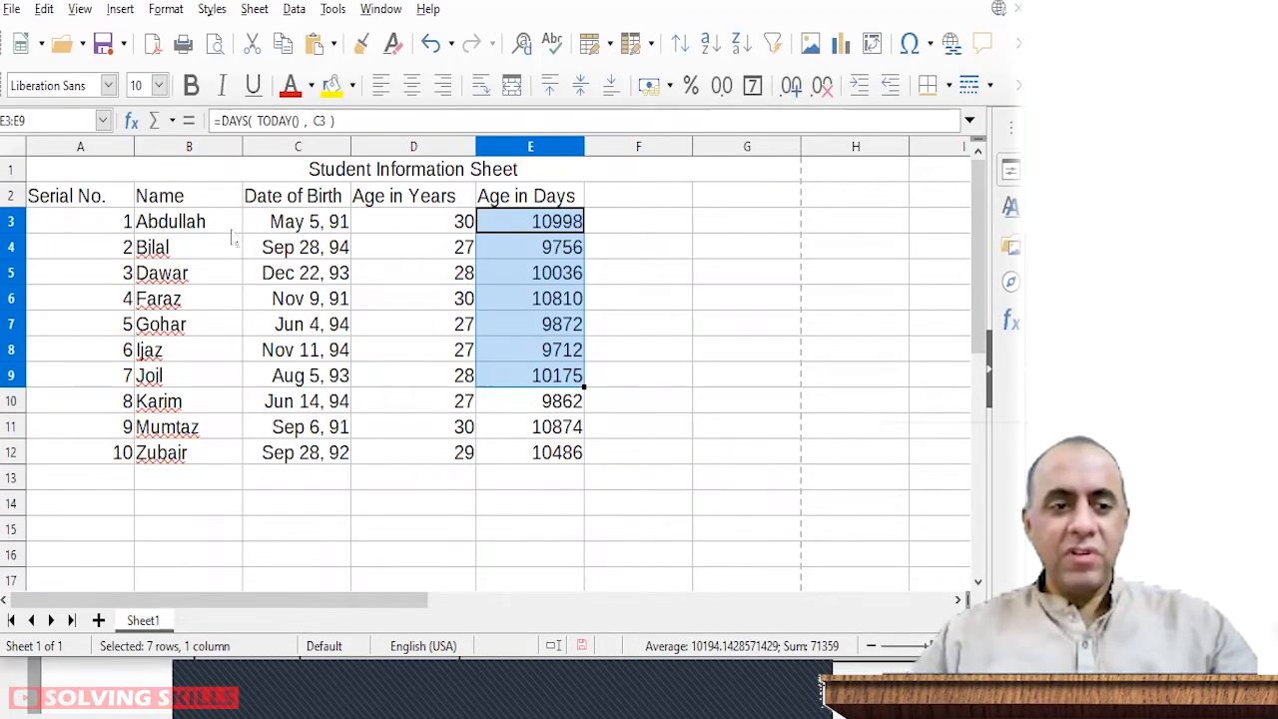
# Step: Sort the student records in B3:E12 by column D, Age in Years, in ascending order
pyautogui.moveTo(231, 223); pyautogui.dragTo(547, 476)
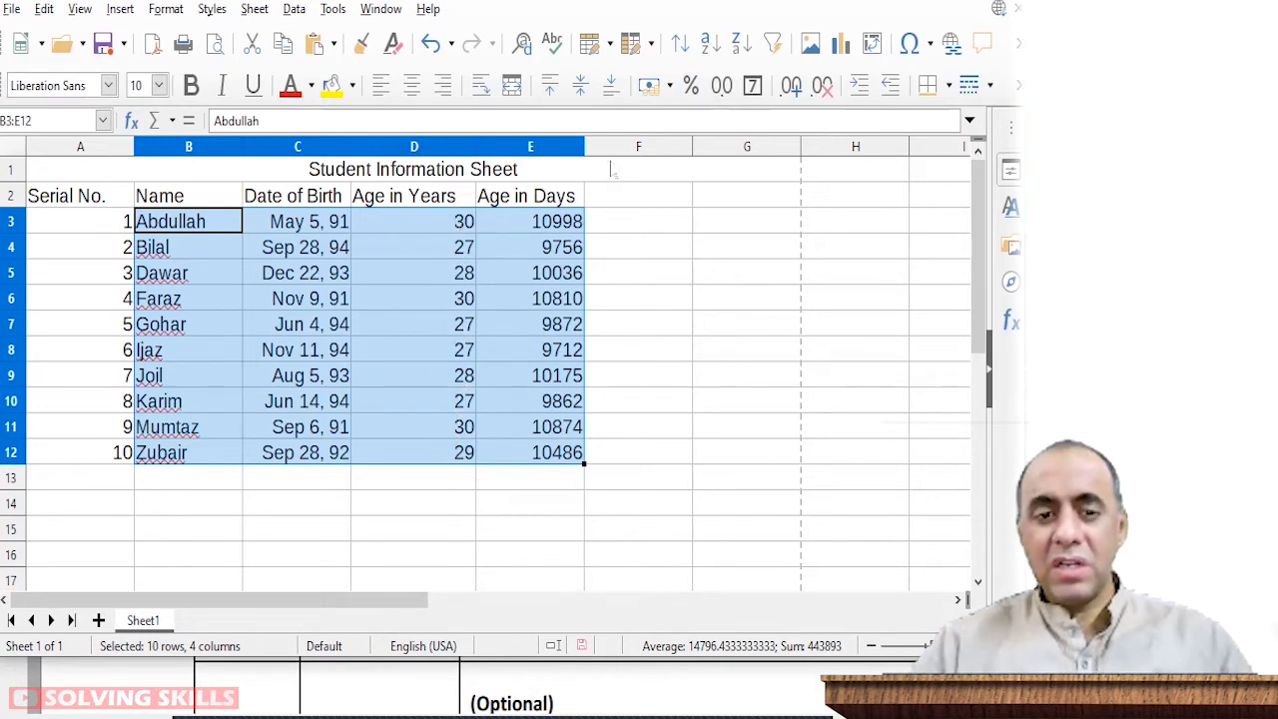
pyautogui.click(680, 43)
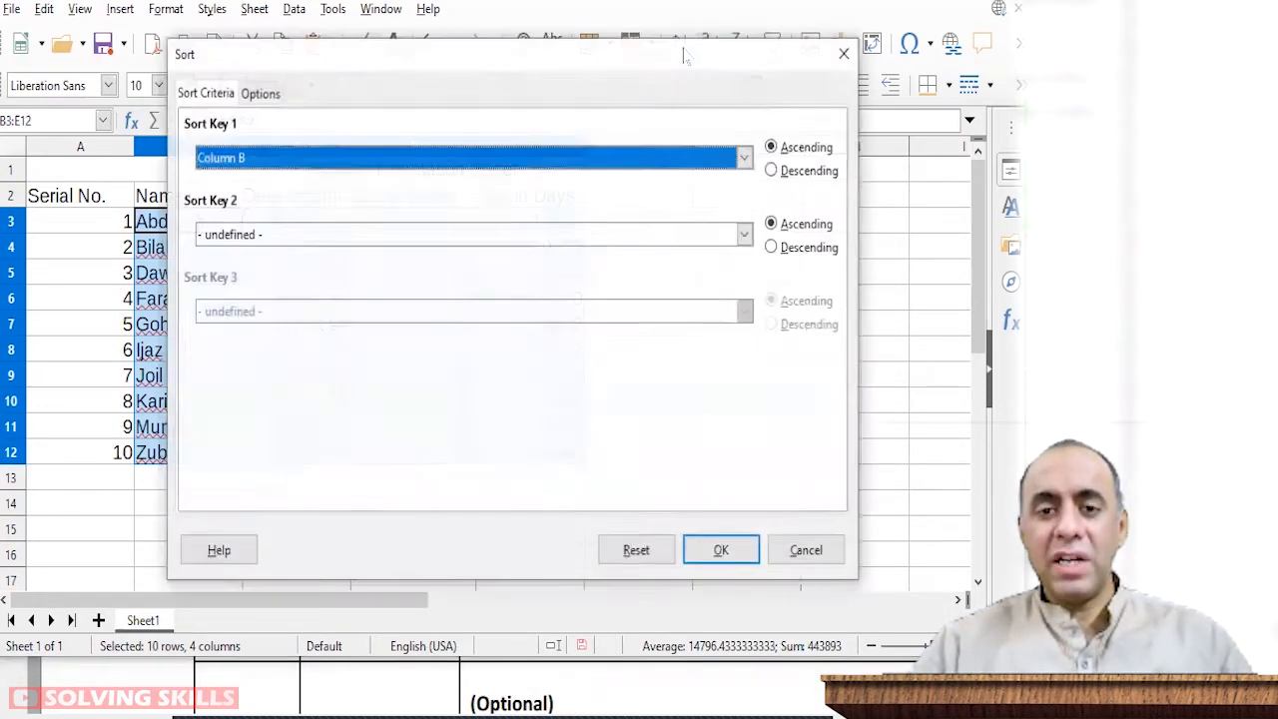
pyautogui.press('Escape')
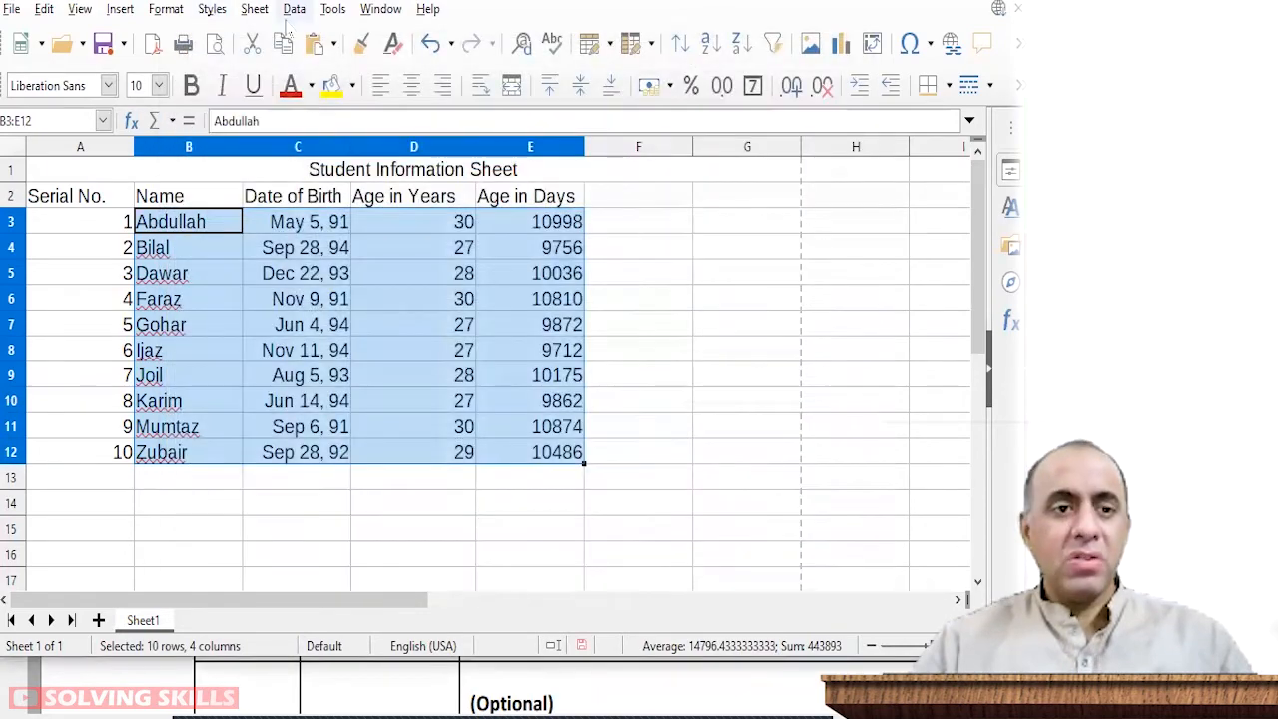
pyautogui.click(294, 9)
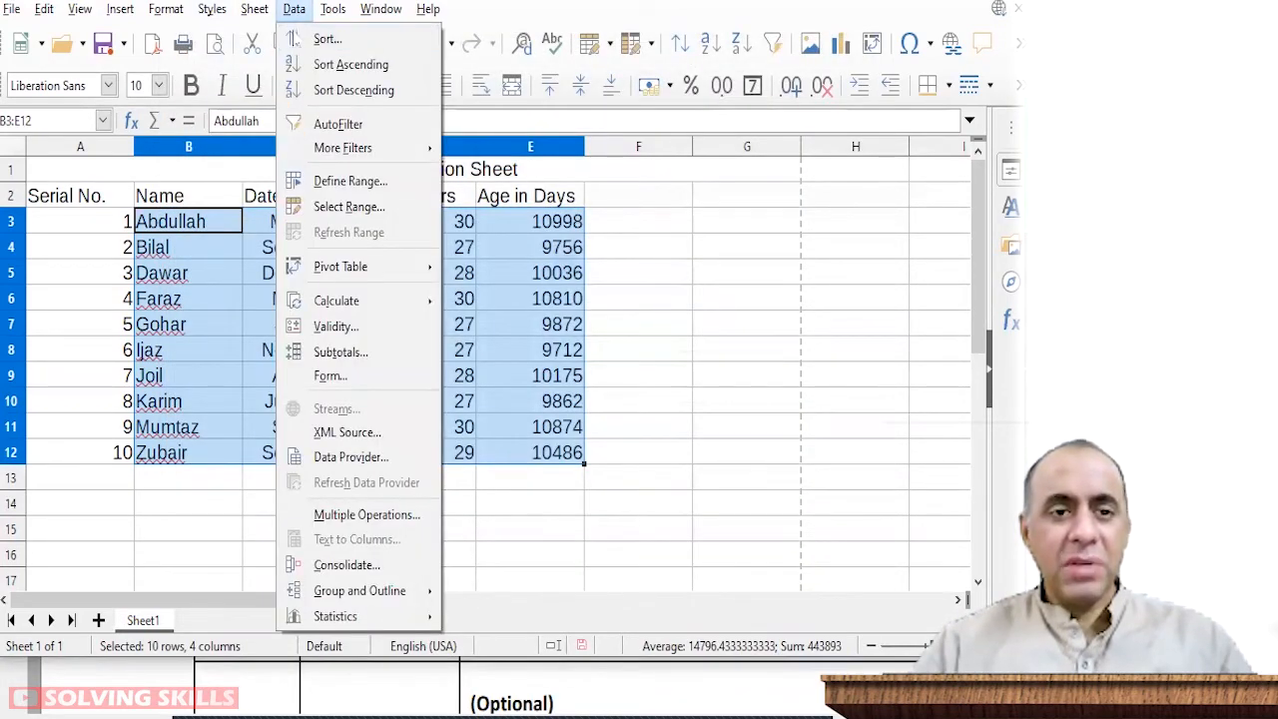
pyautogui.click(387, 40)
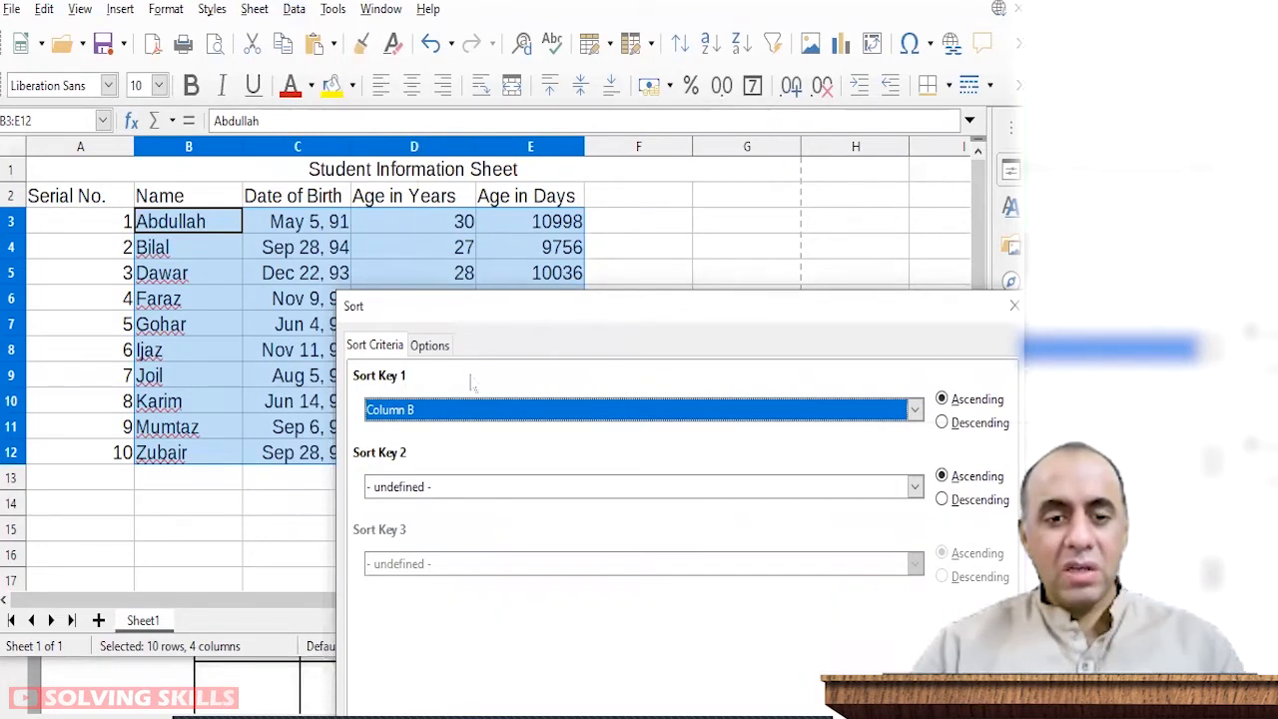
pyautogui.click(458, 410)
pyautogui.click(437, 486)
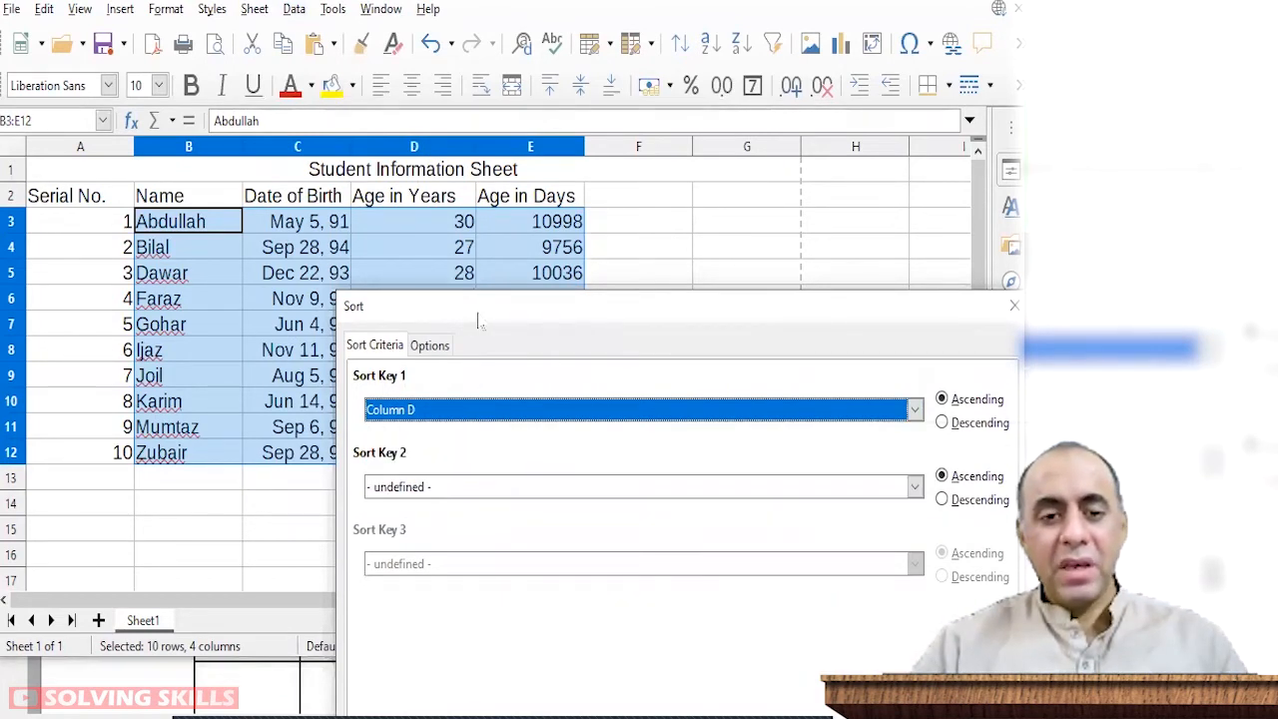
pyautogui.moveTo(479, 313); pyautogui.dragTo(370, 0)
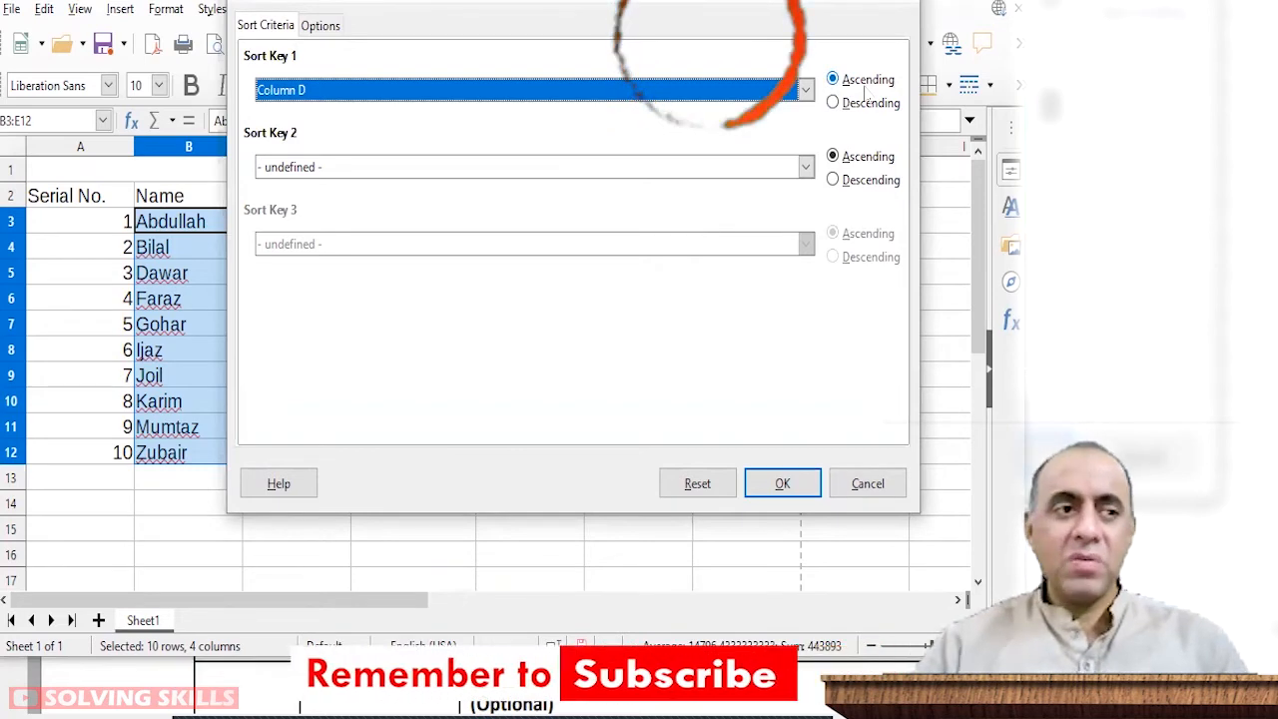
pyautogui.click(783, 484)
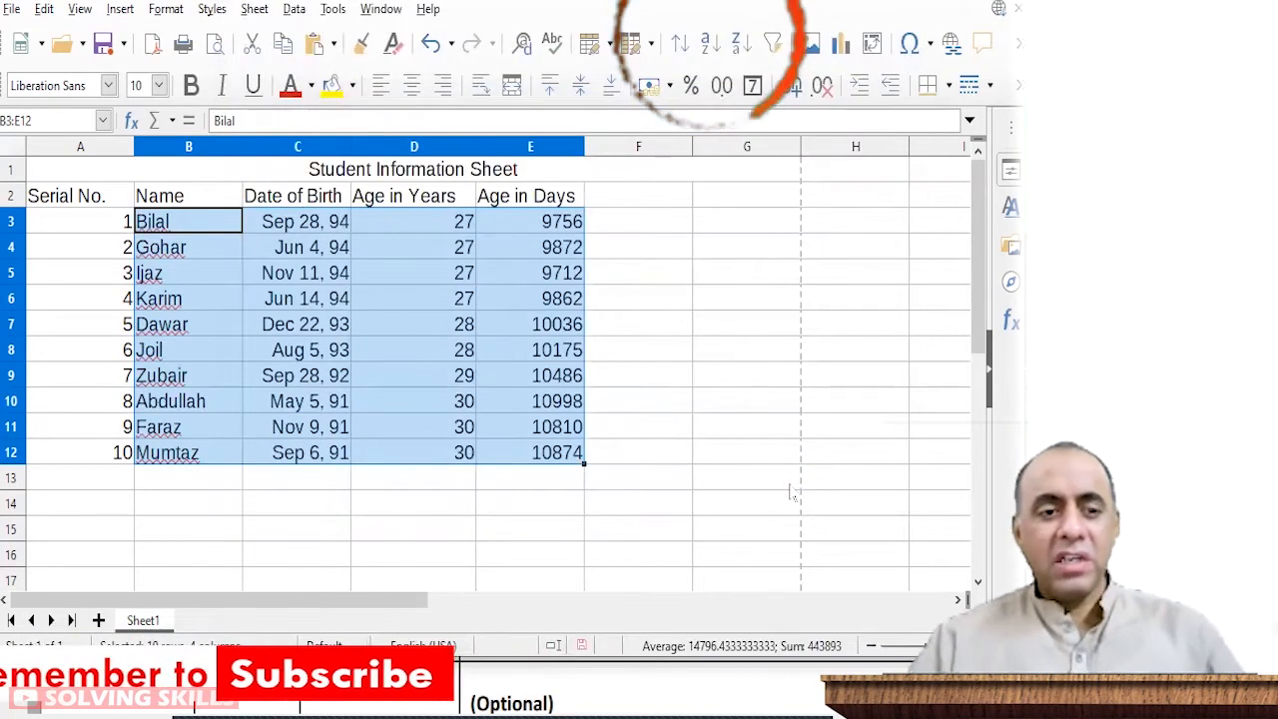
# Step: Examine the sorted records, comparing the order of the Age in Years and Age in Days values
pyautogui.click(439, 325)
pyautogui.moveTo(440, 221); pyautogui.dragTo(463, 458)
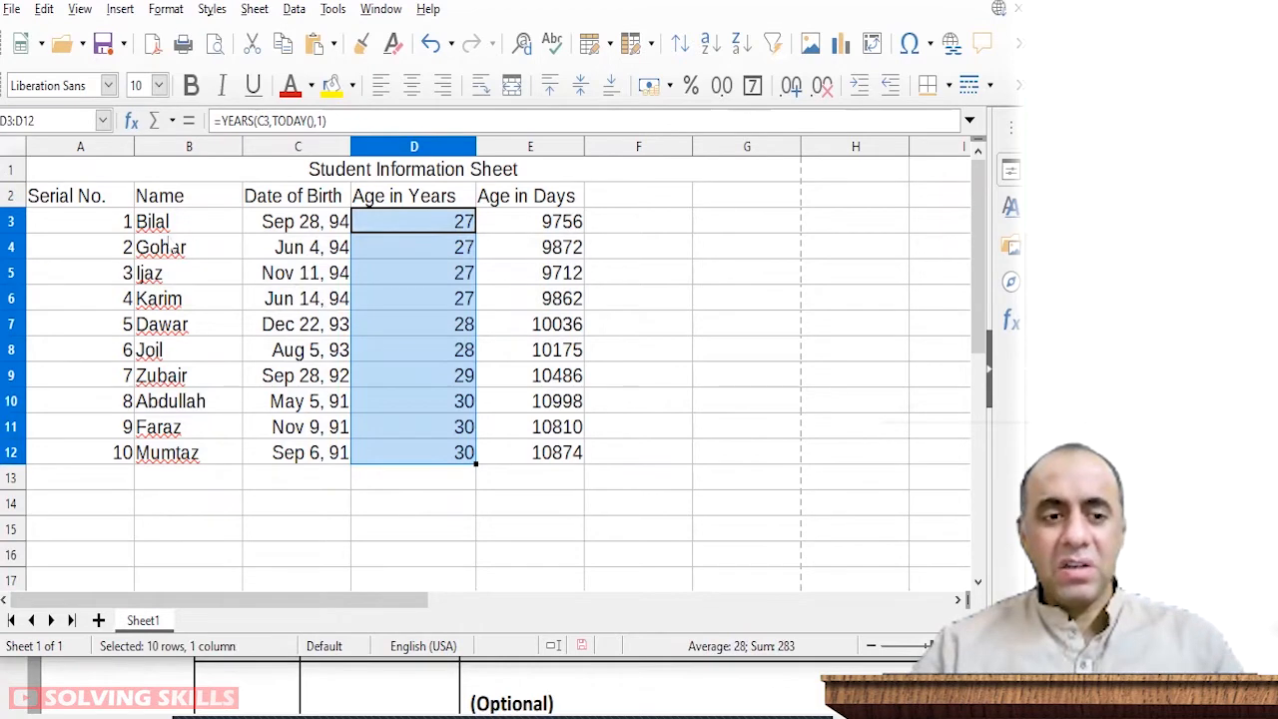
pyautogui.moveTo(164, 224)
pyautogui.mouseDown()
pyautogui.moveTo(589, 473)
pyautogui.moveTo(437, 323)
pyautogui.moveTo(189, 228)
pyautogui.mouseUp()
pyautogui.click(445, 402)
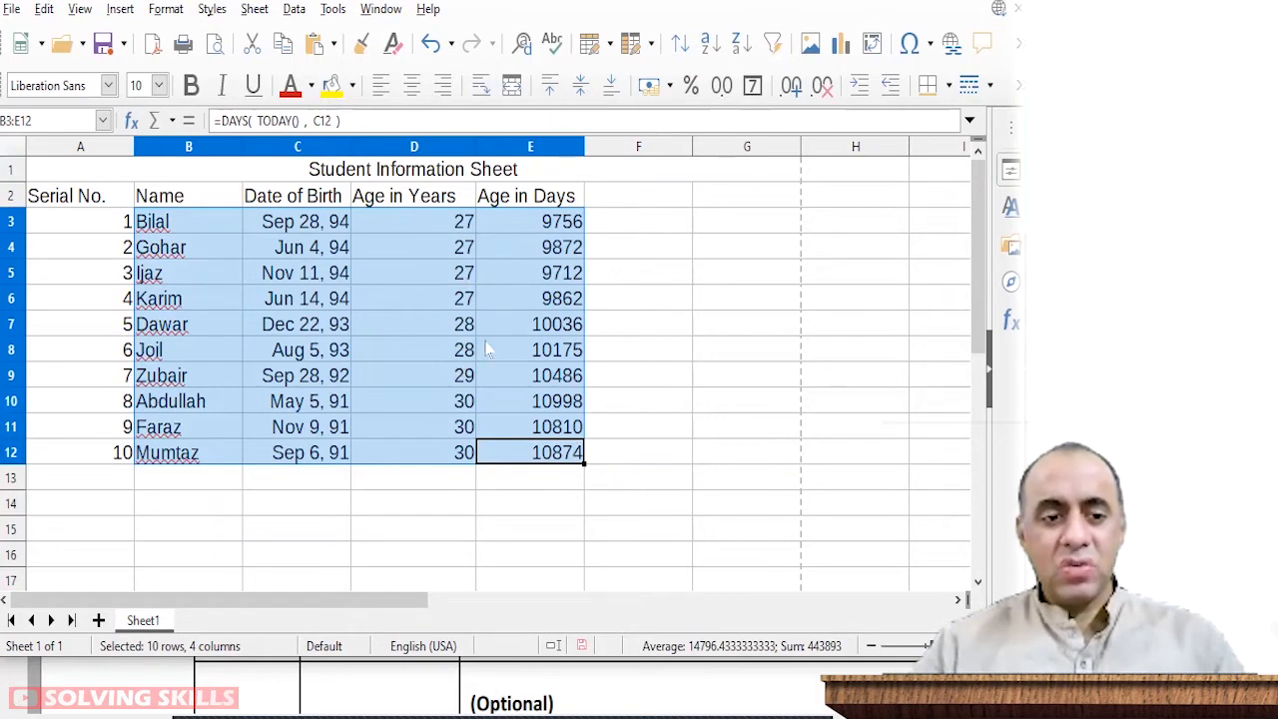
pyautogui.click(8, 400)
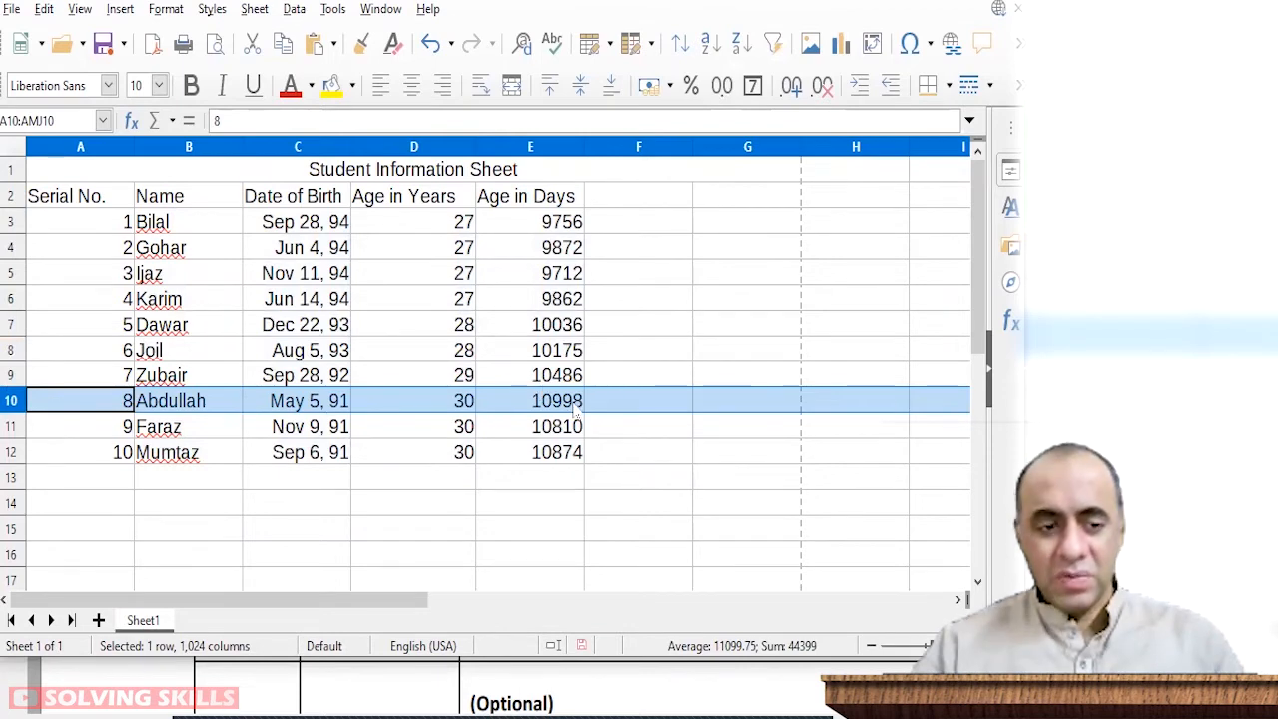
pyautogui.click(558, 454)
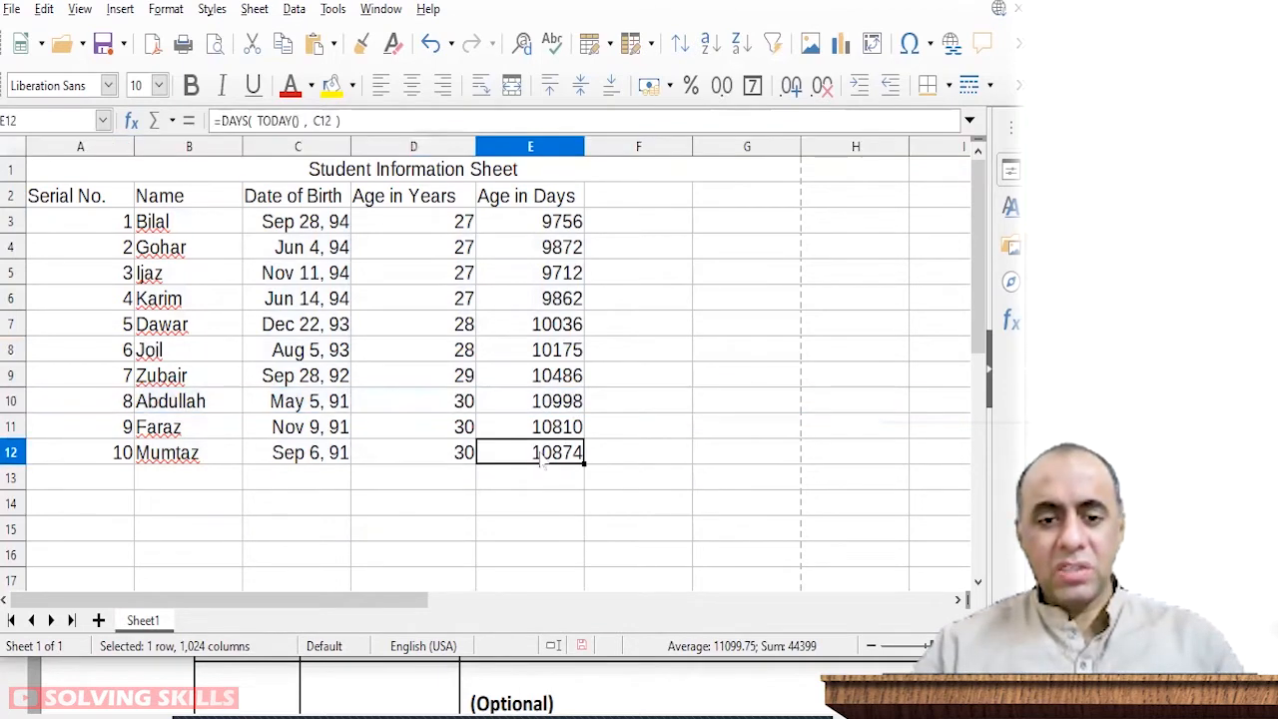
pyautogui.moveTo(557, 458); pyautogui.dragTo(181, 226)
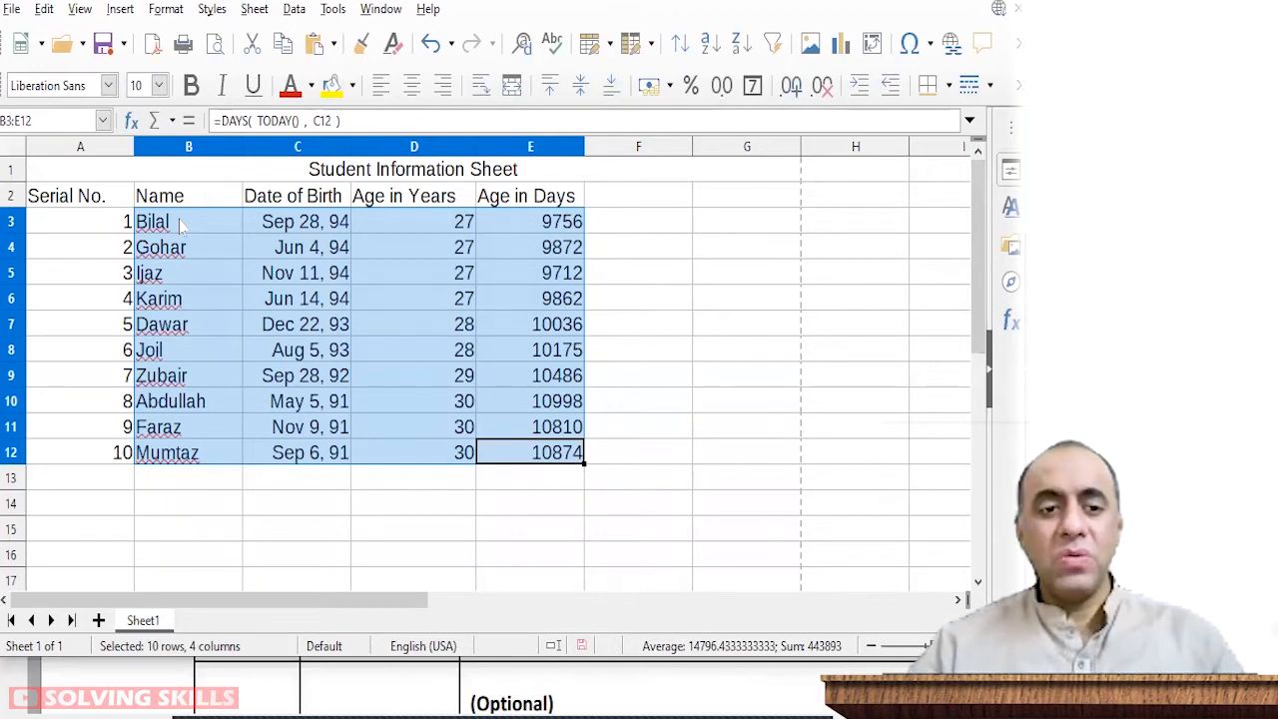
pyautogui.click(340, 405)
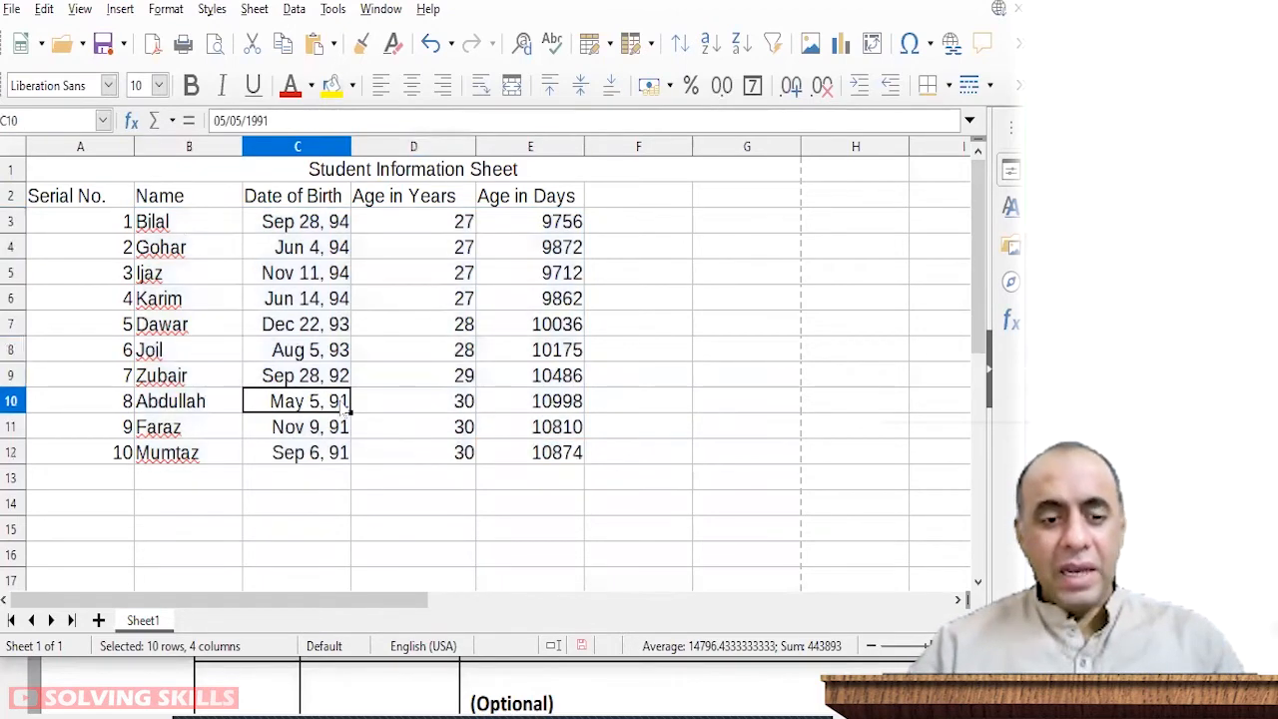
# Step: Add the label "Average Age:" in C14 below the student records
pyautogui.click(337, 555)
pyautogui.click(304, 483)
pyautogui.click(315, 507)
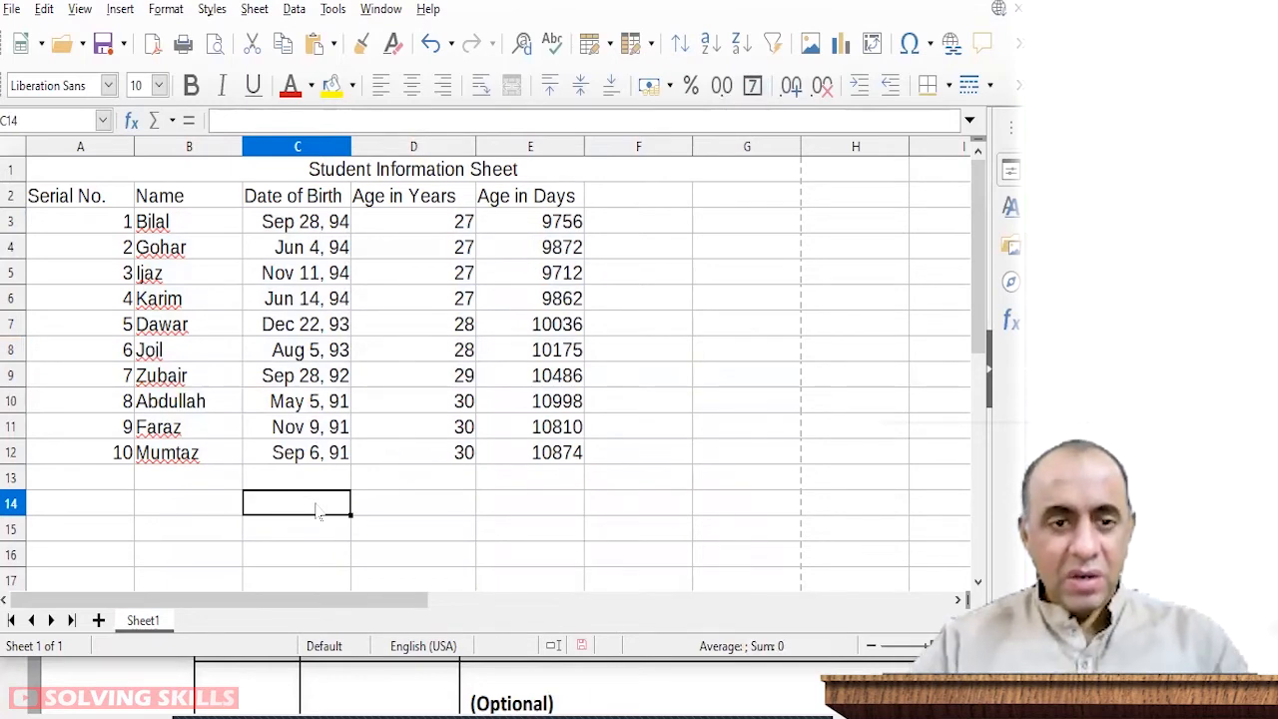
pyautogui.write('Average Age:')
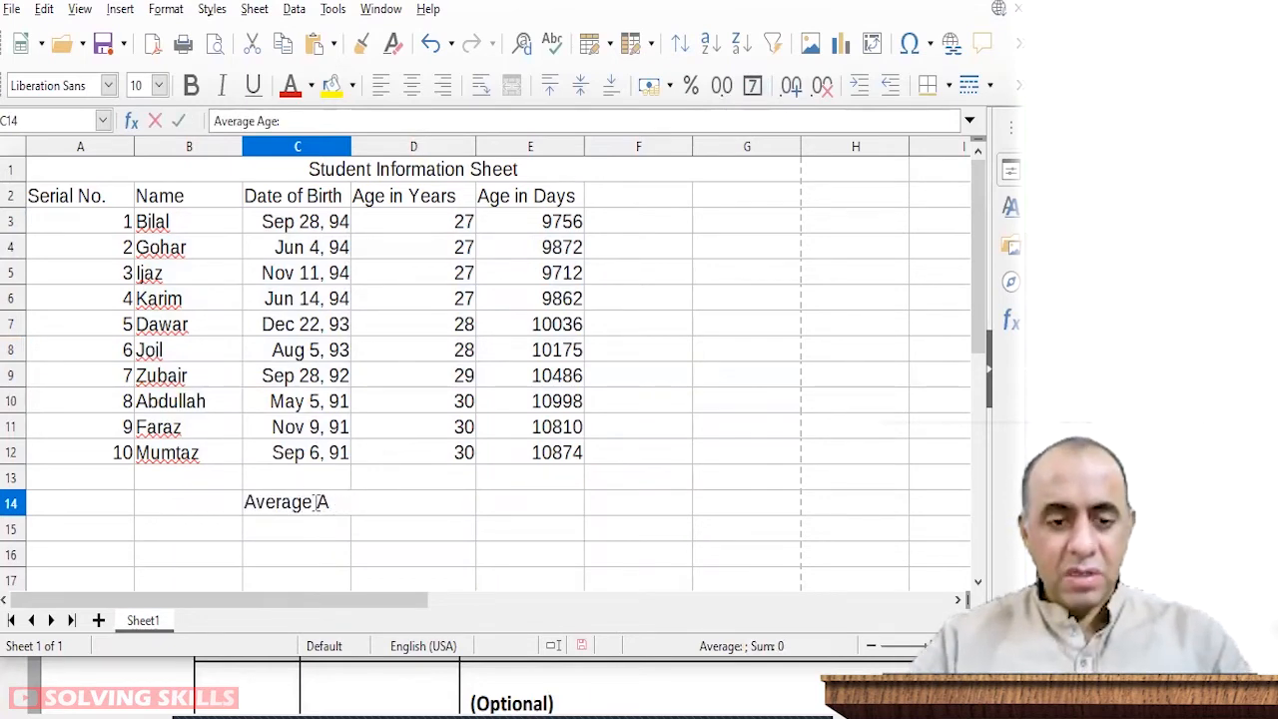
pyautogui.press('Tab')
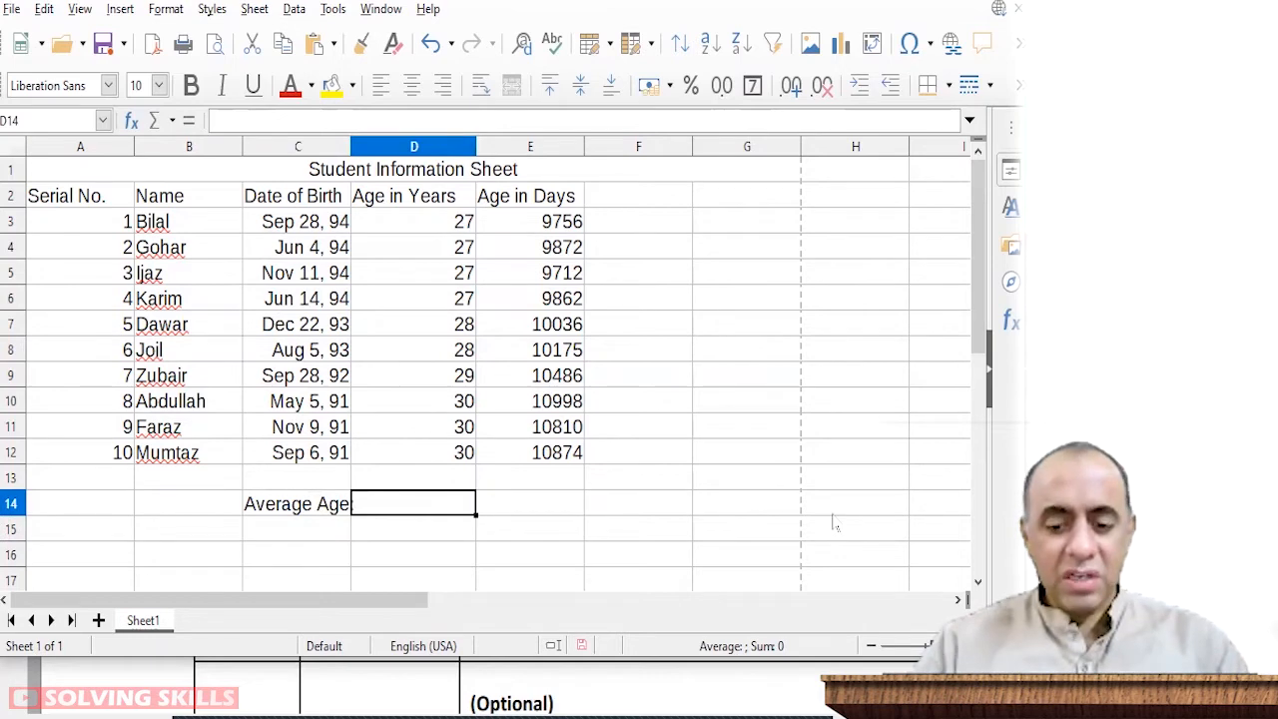
# Step: Enter the formula =AVERAGE(D3:D12) in D14 and widen column C so the "Average Age:" label fits
pyautogui.write('=average(')
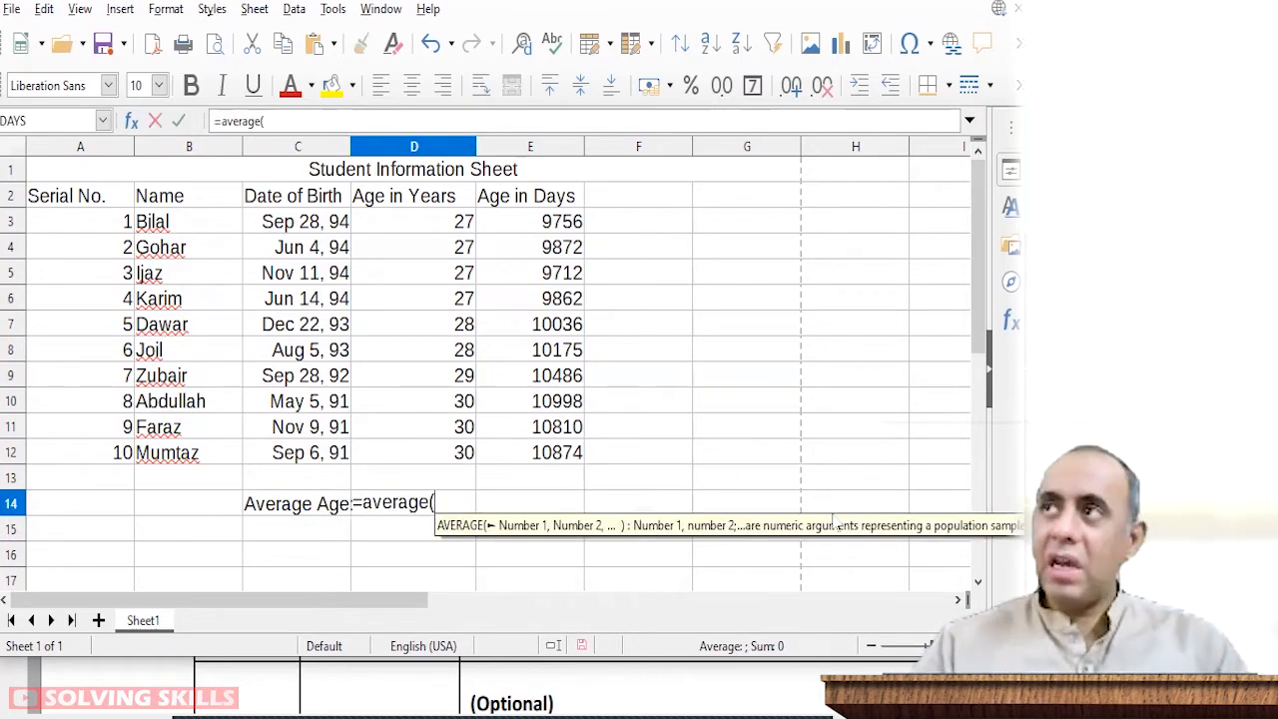
pyautogui.moveTo(456, 234); pyautogui.dragTo(466, 460)
pyautogui.write(')')
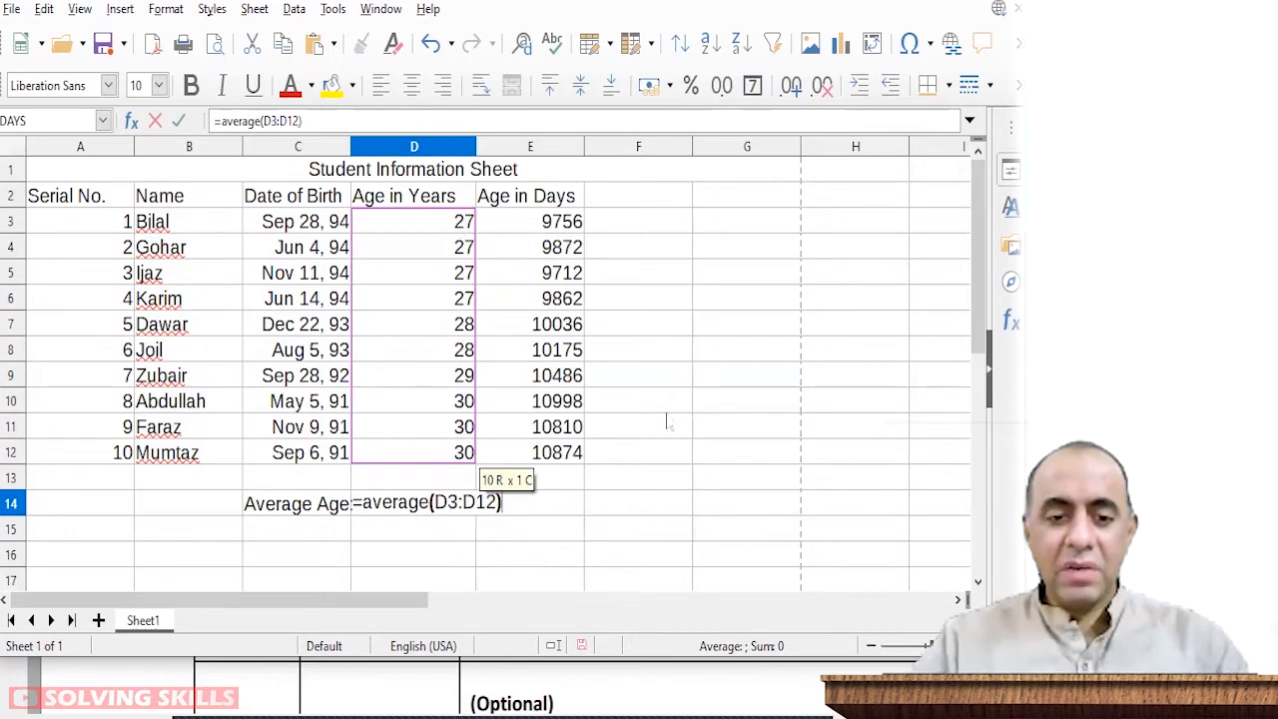
pyautogui.press('Return')
pyautogui.press('Up')
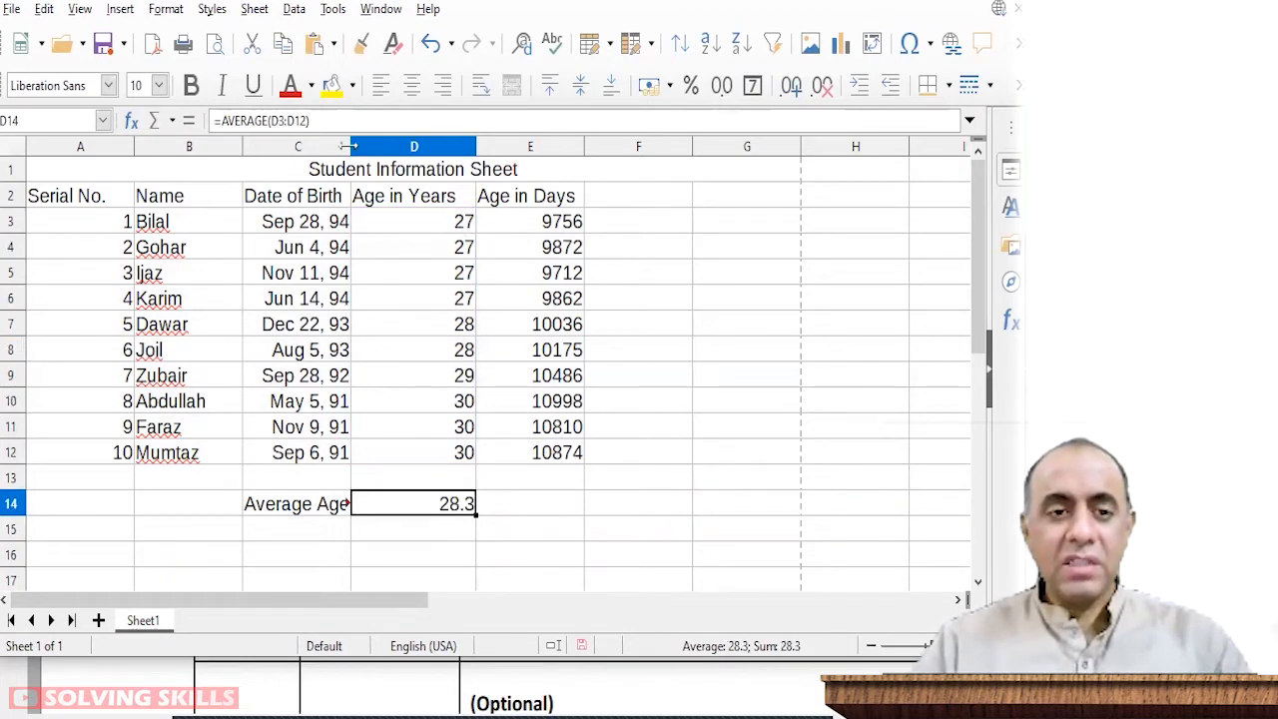
pyautogui.moveTo(349, 146); pyautogui.dragTo(387, 145)
# Step: Review the AVERAGE formula in D14 and the range it refers to, leaving it unedited
pyautogui.press('F2')
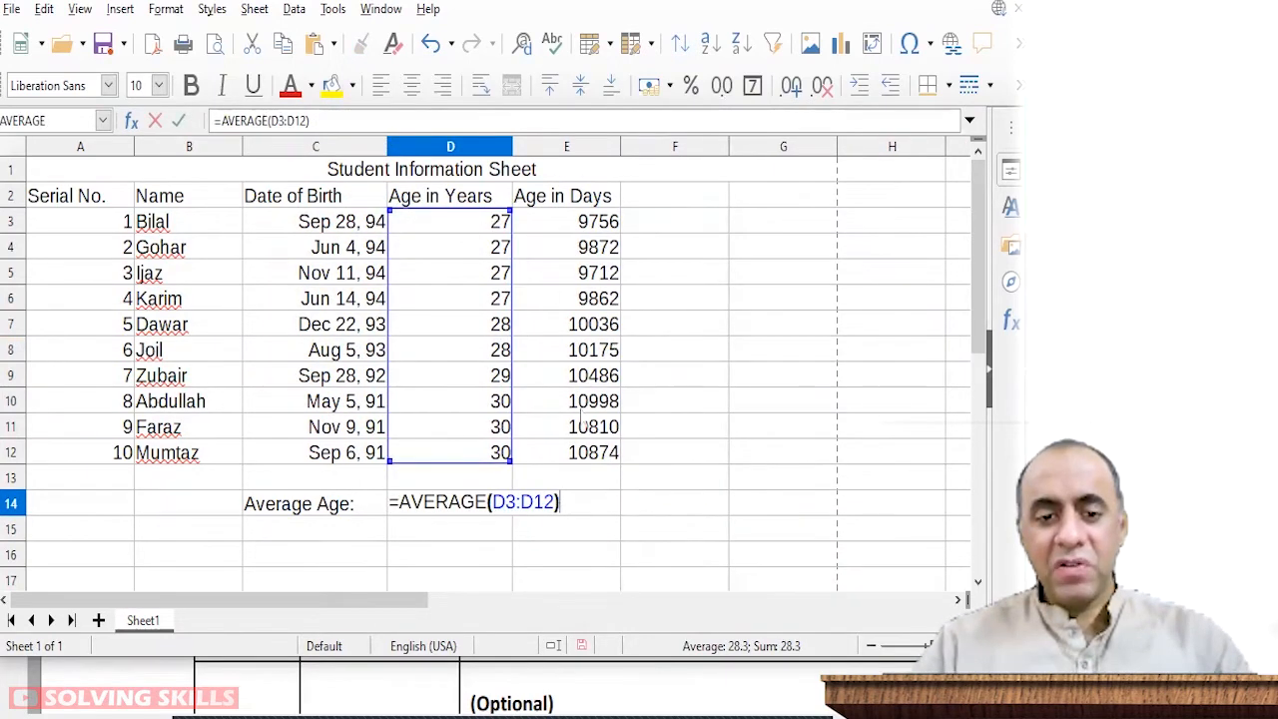
pyautogui.press('Return')
pyautogui.press('Up')
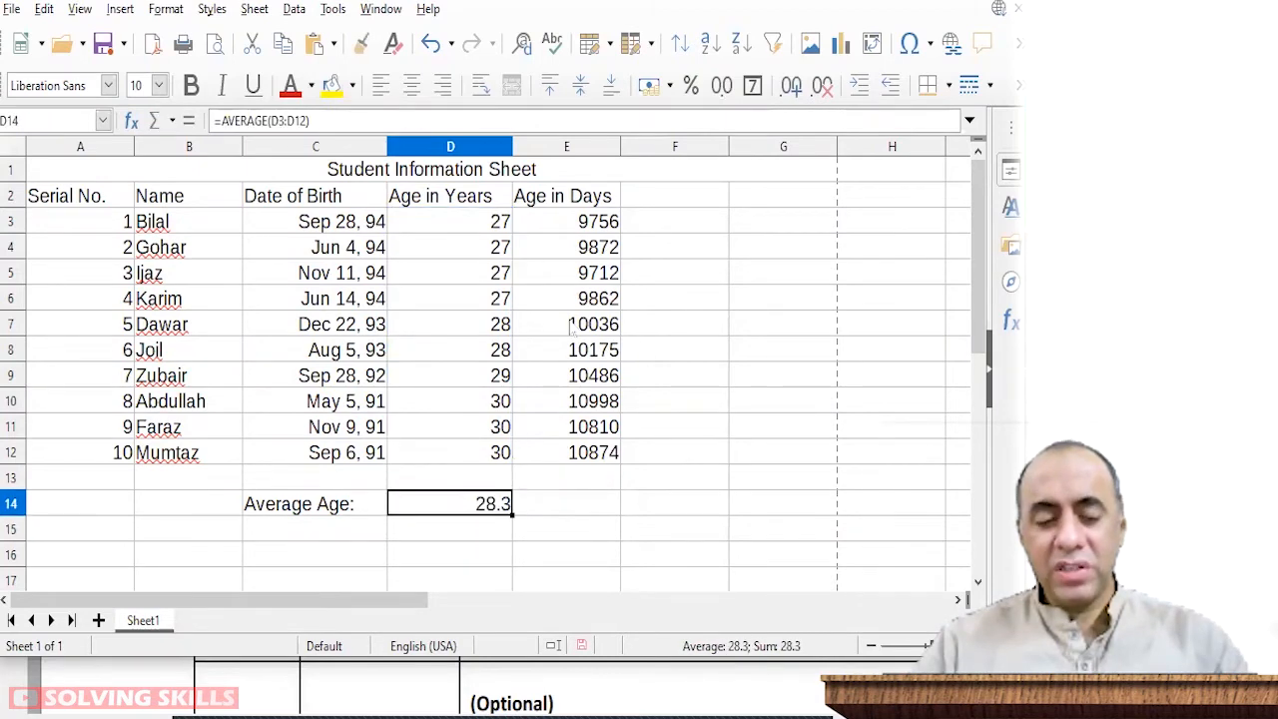
pyautogui.press('F2')
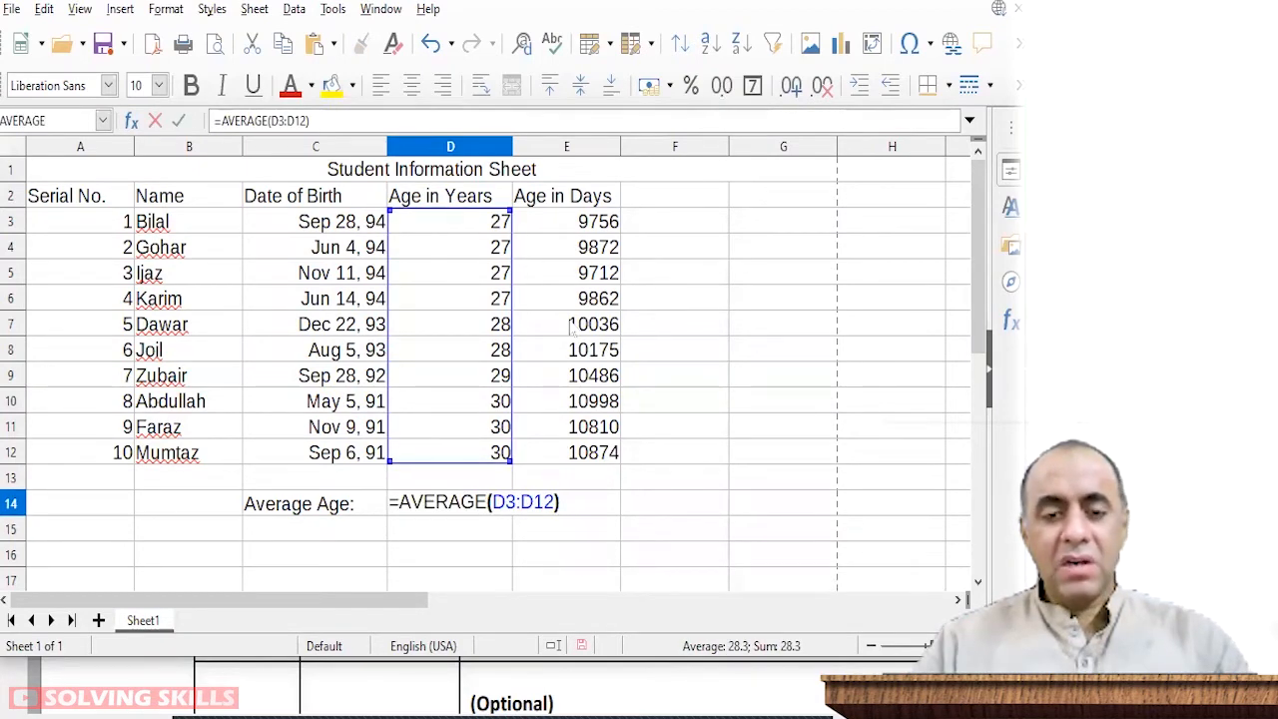
pyautogui.press('Return')
pyautogui.press('Up')
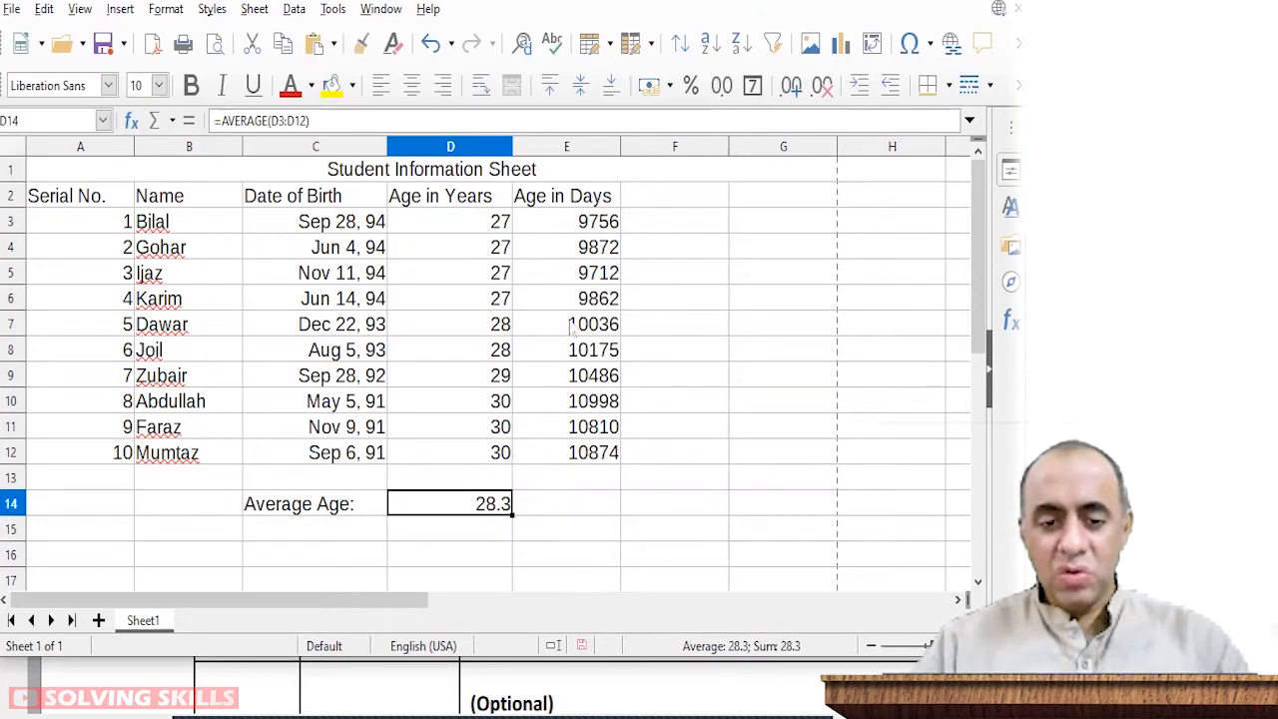
pyautogui.press('F2')
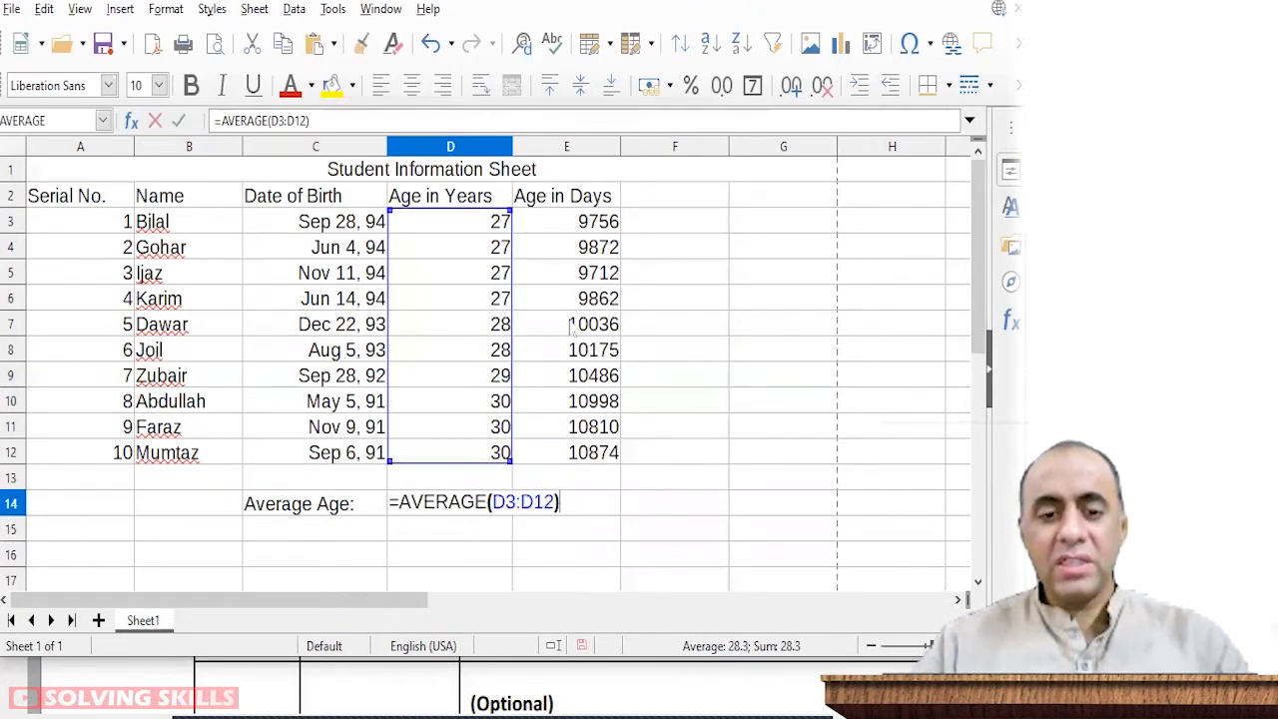
pyautogui.press('Return')
pyautogui.press('Up')
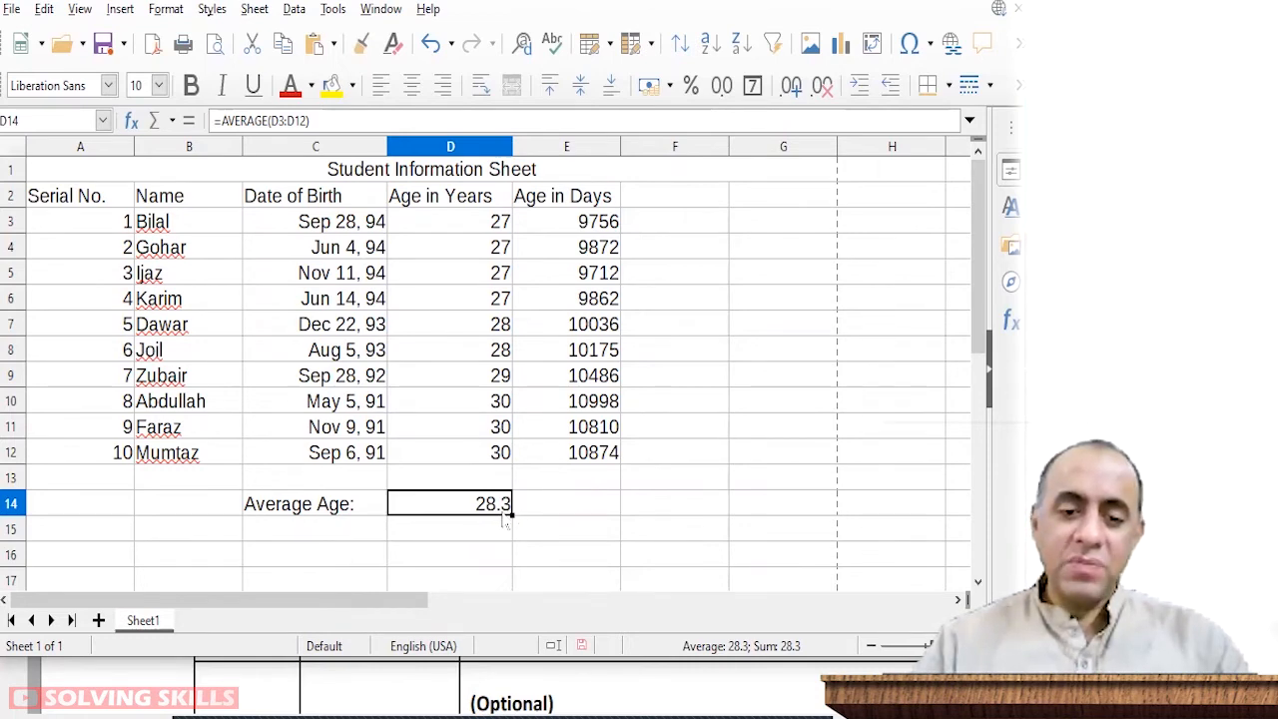
# Step: Format the average age in D14 as a Number with the -1235 format and 0 decimal places, previewing the two-decimal format -1234.57
pyautogui.rightClick(447, 510)
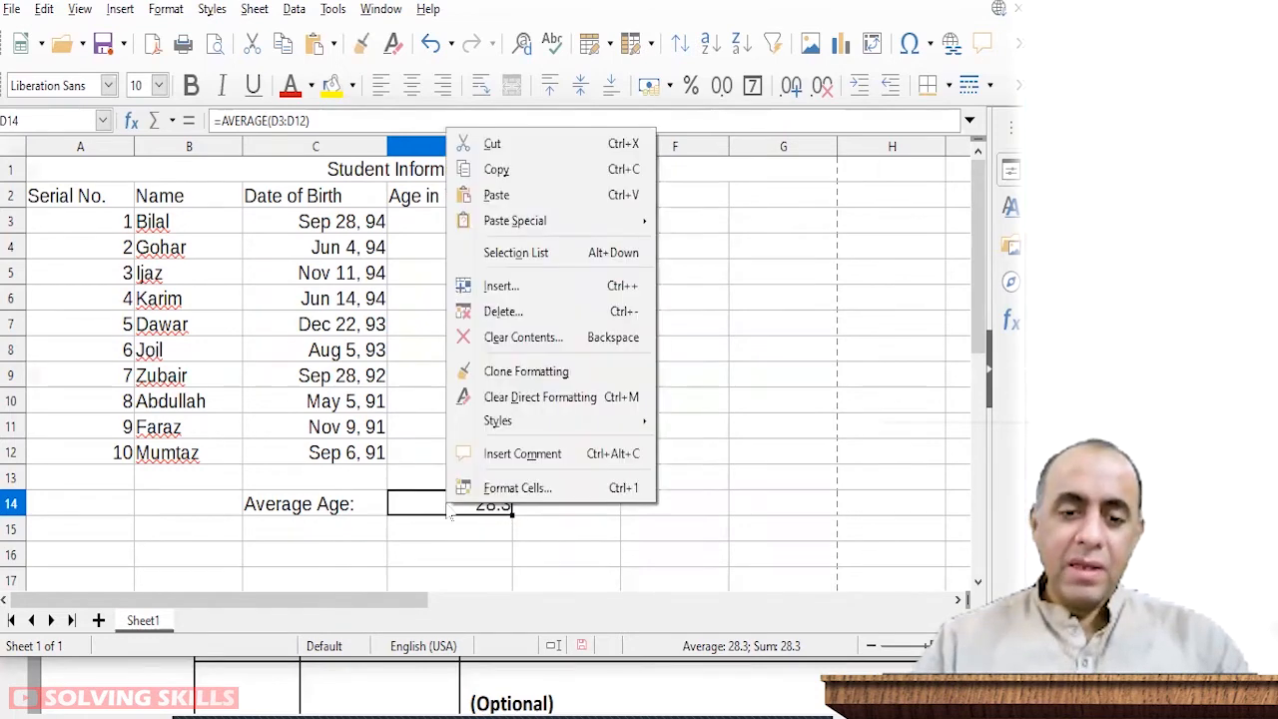
pyautogui.click(500, 489)
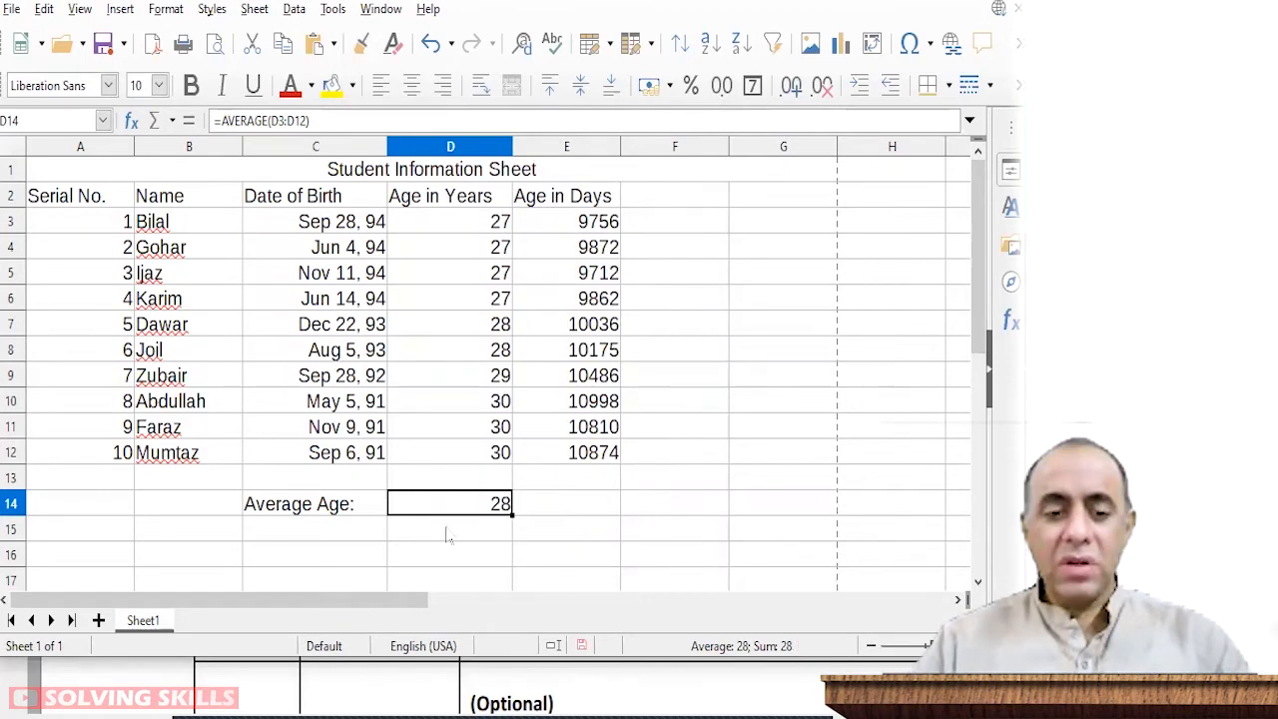
pyautogui.rightClick(451, 510)
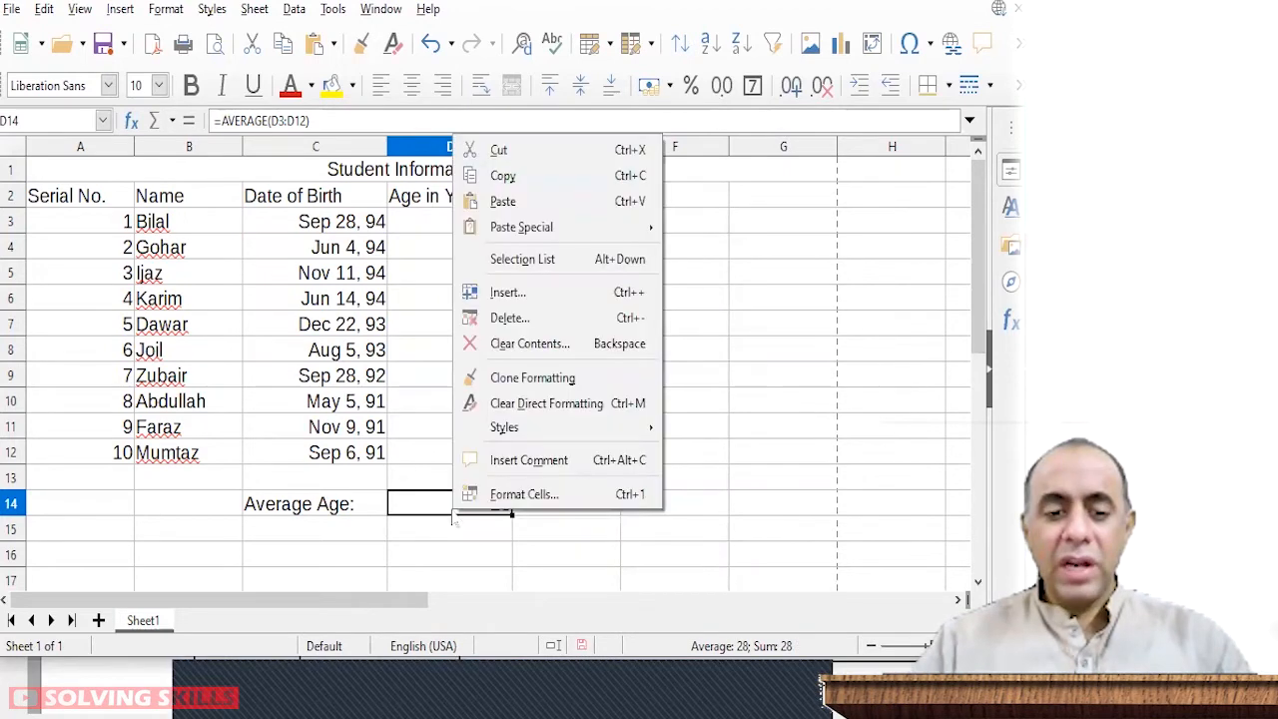
pyautogui.click(506, 492)
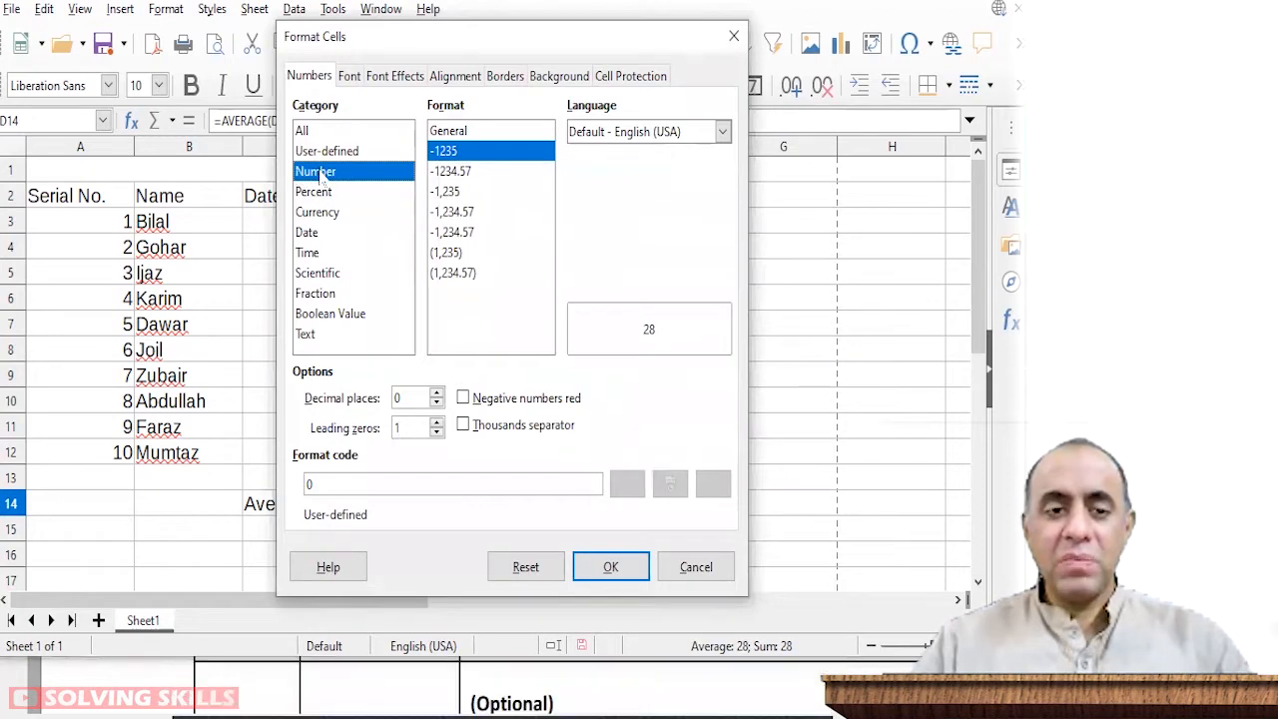
pyautogui.click(463, 170)
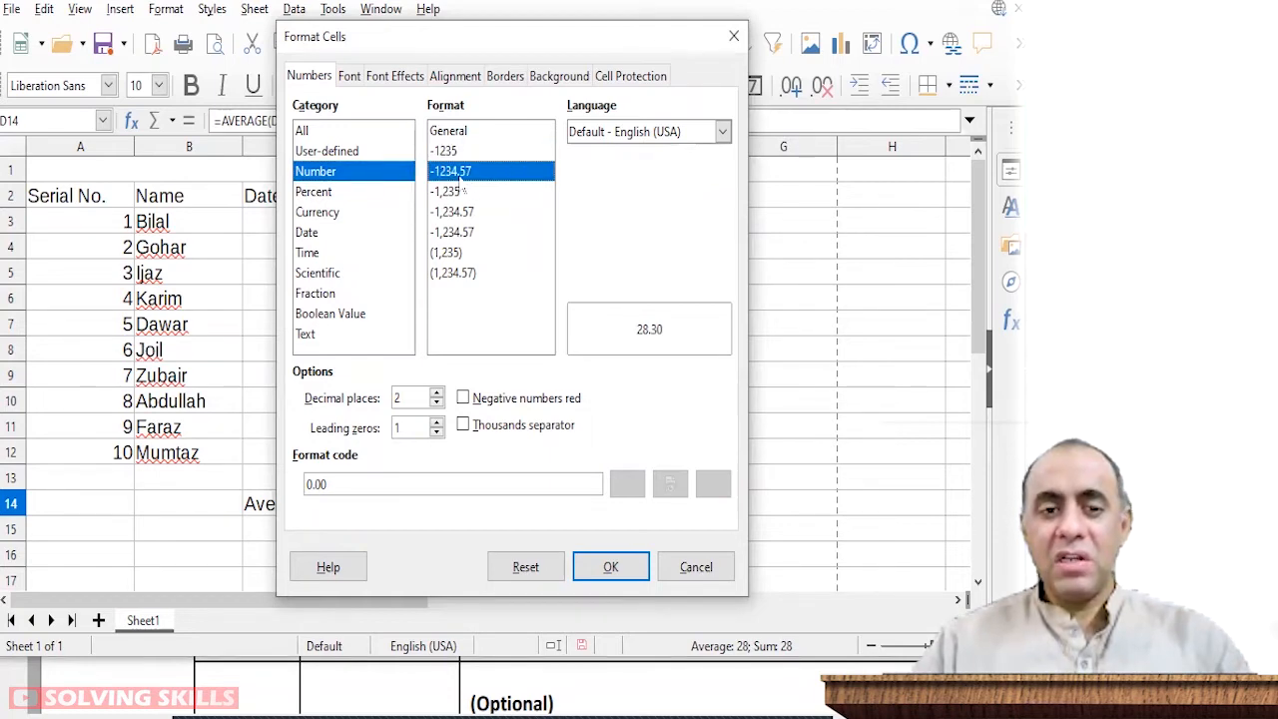
pyautogui.click(457, 151)
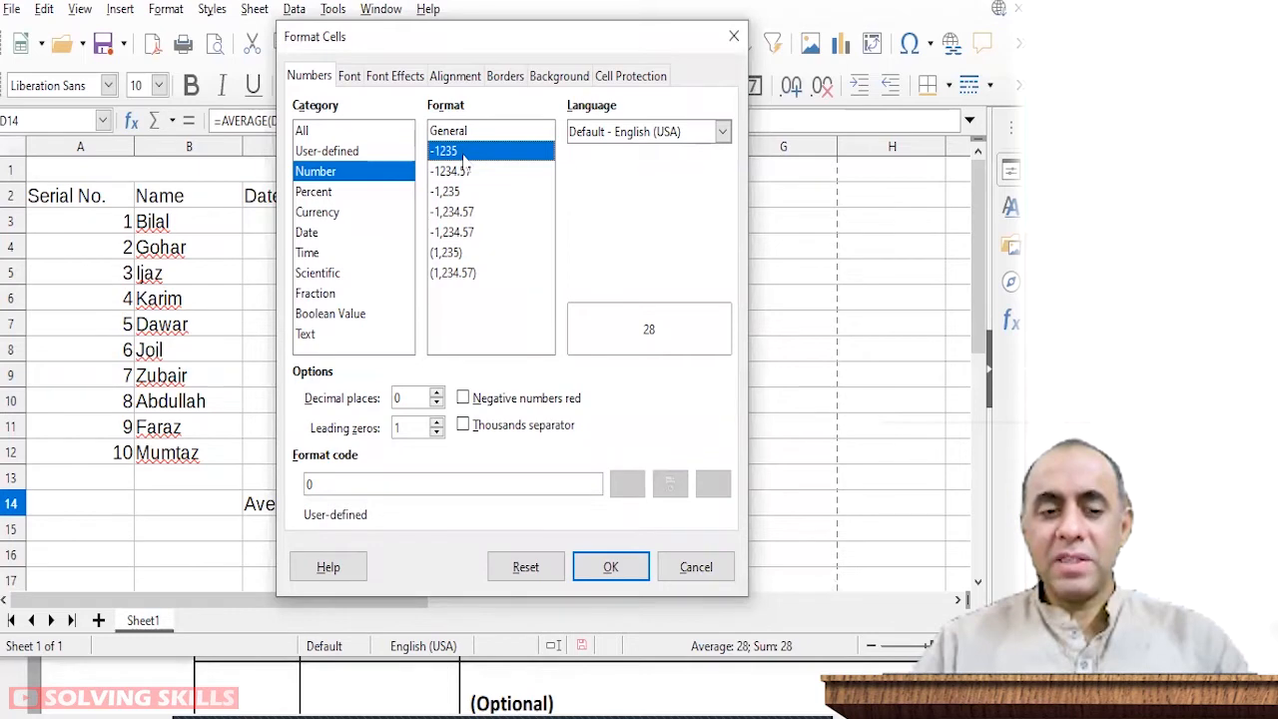
pyautogui.click(610, 567)
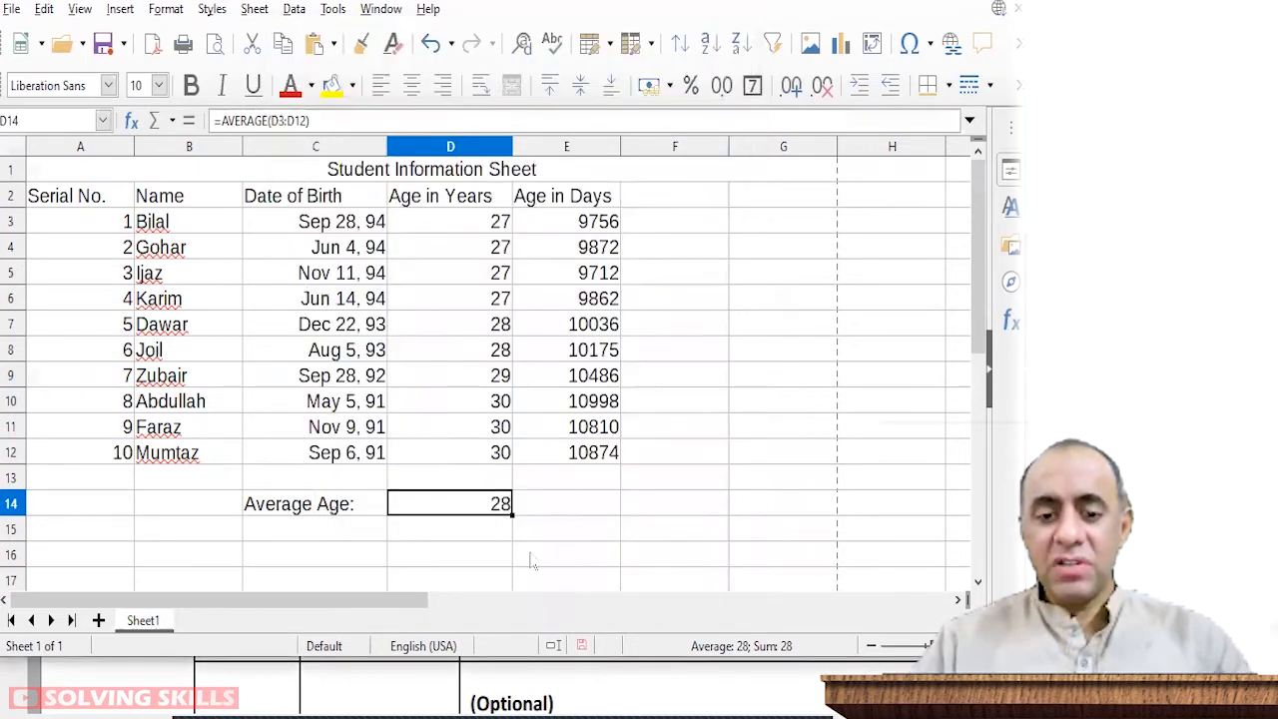
# Step: Add the label "Standard Deviation" in C15 and widen column C so the label fits
pyautogui.click(318, 532)
pyautogui.write('S')
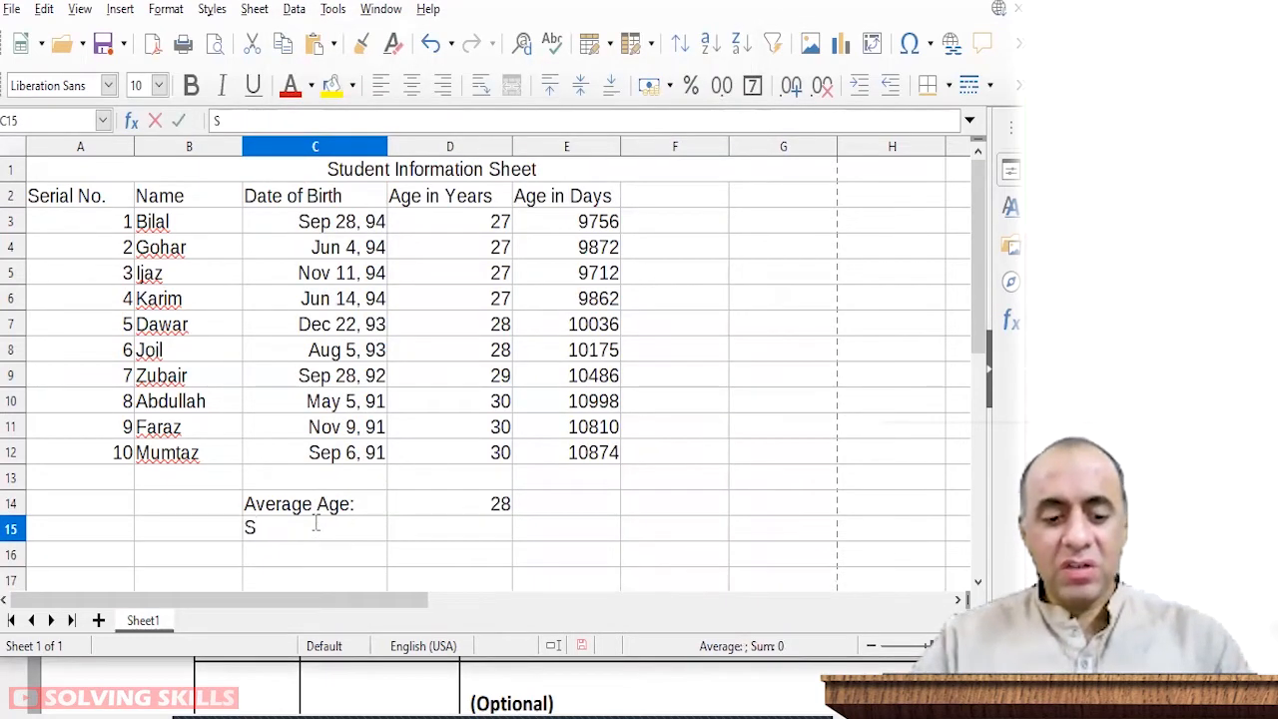
pyautogui.write('tandard Devi')
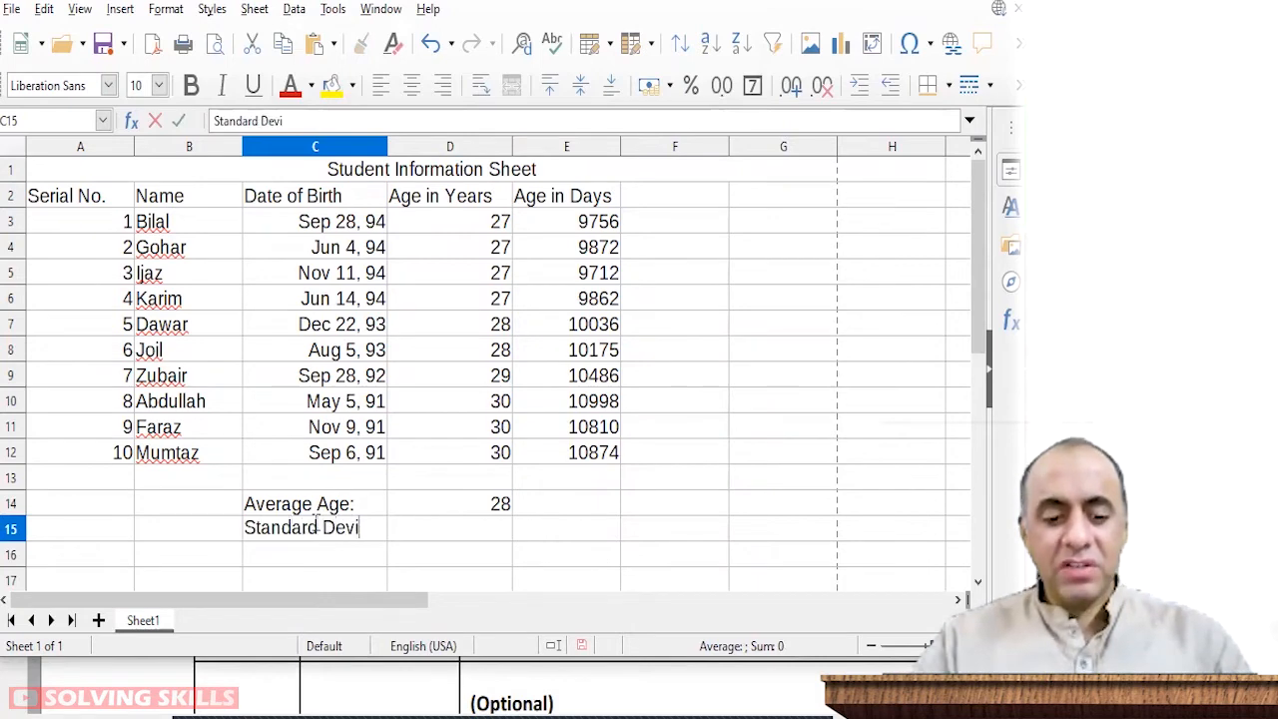
pyautogui.write('ation')
pyautogui.press('Return')
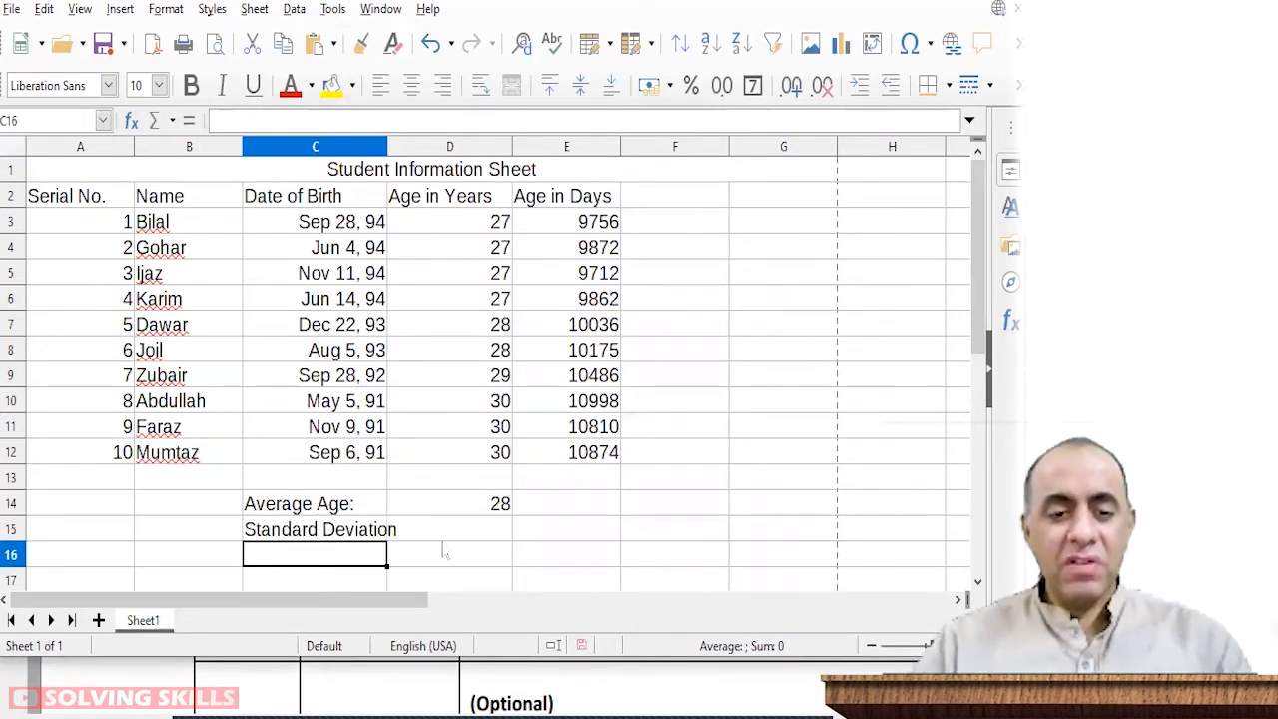
pyautogui.moveTo(386, 147); pyautogui.dragTo(408, 148)
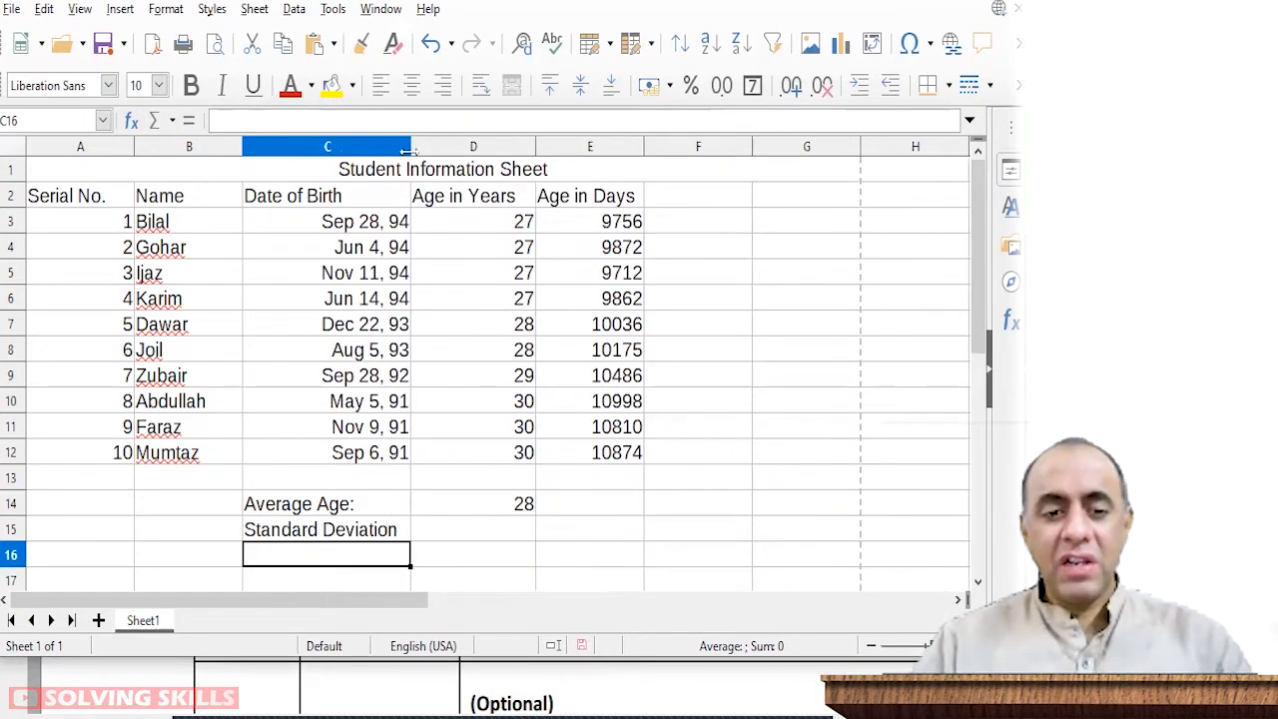
# Step: Enter the formula =STDEV(D3:D12) in D15 and review the range it refers to
pyautogui.click(469, 531)
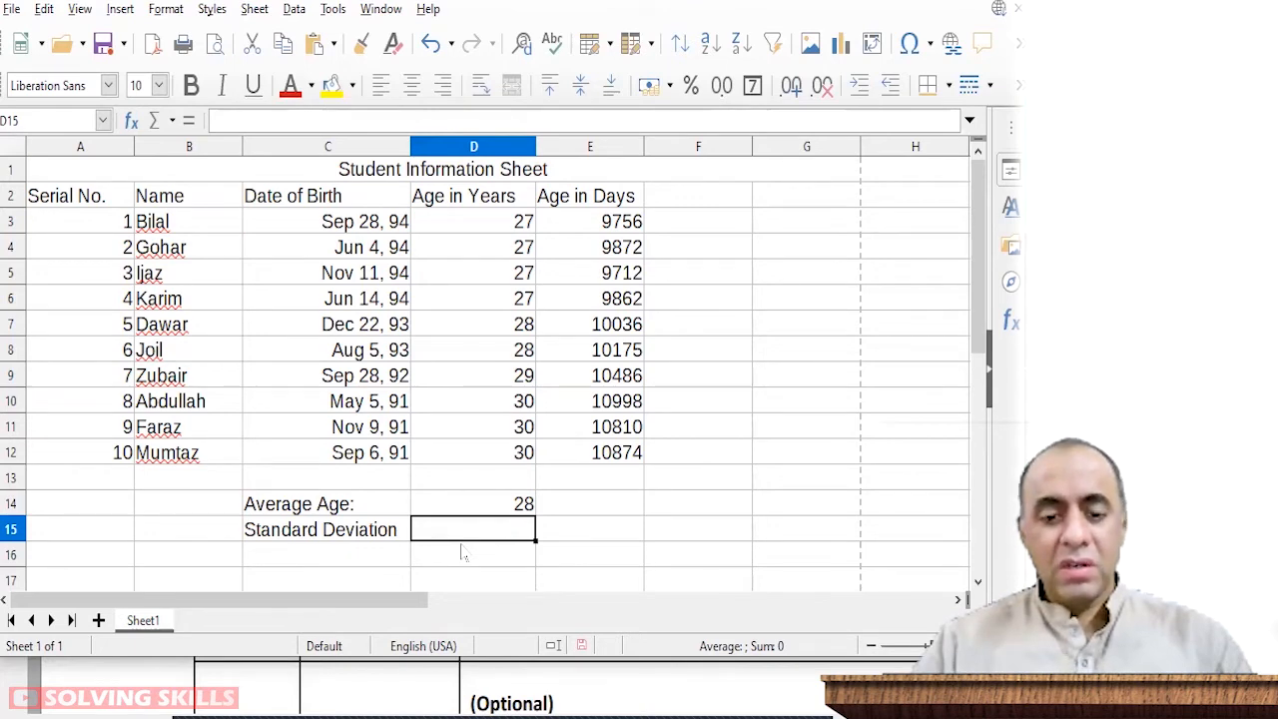
pyautogui.write('=stdev(')
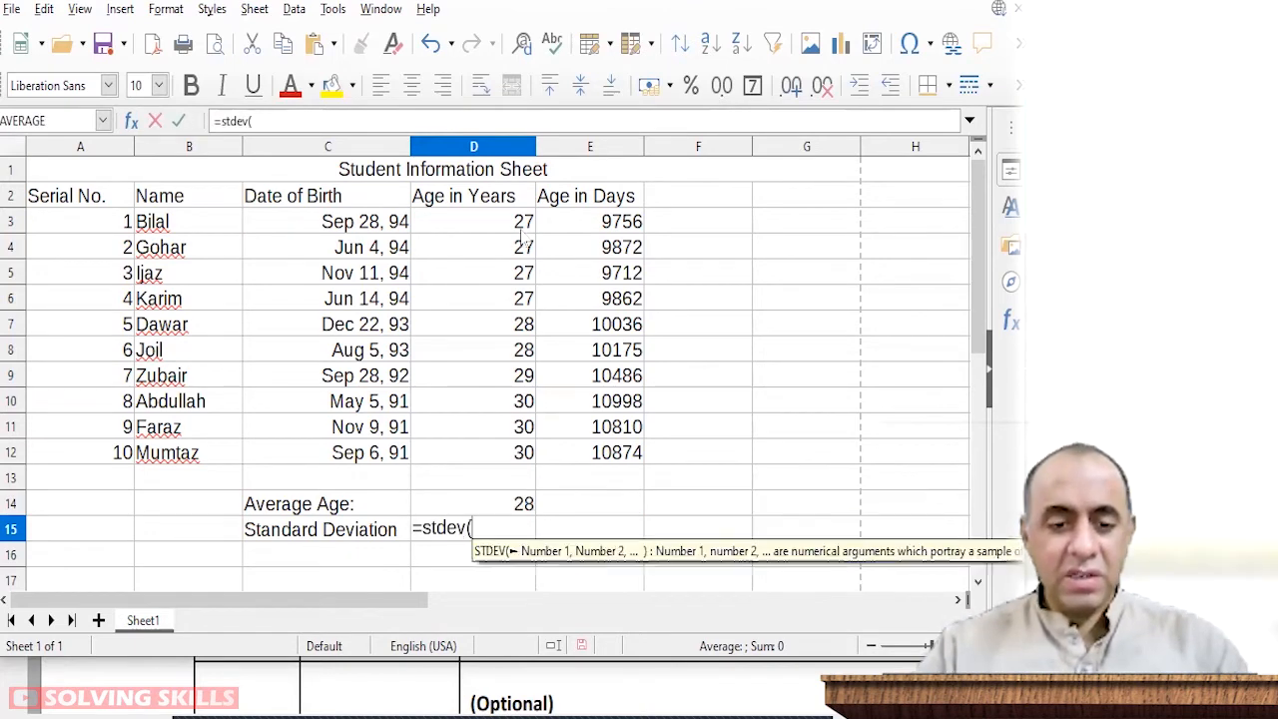
pyautogui.moveTo(510, 230); pyautogui.dragTo(527, 464)
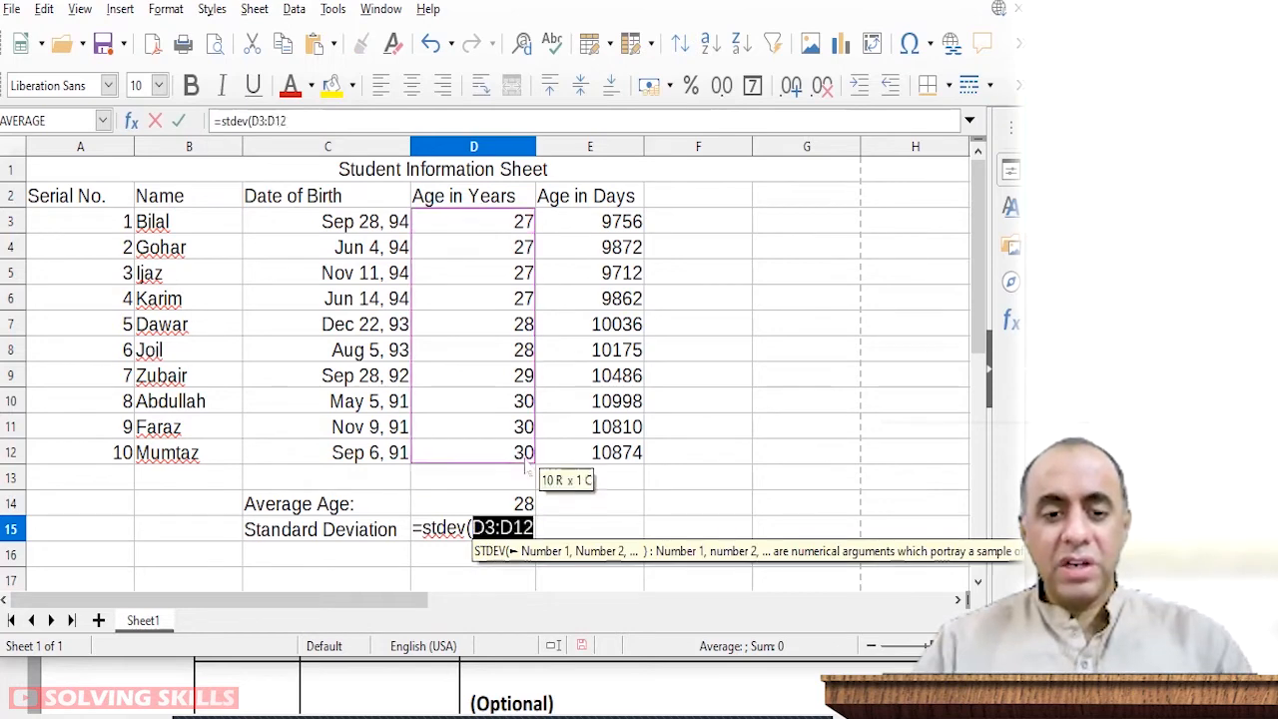
pyautogui.press('Return')
pyautogui.press('Up')
pyautogui.press('F2')
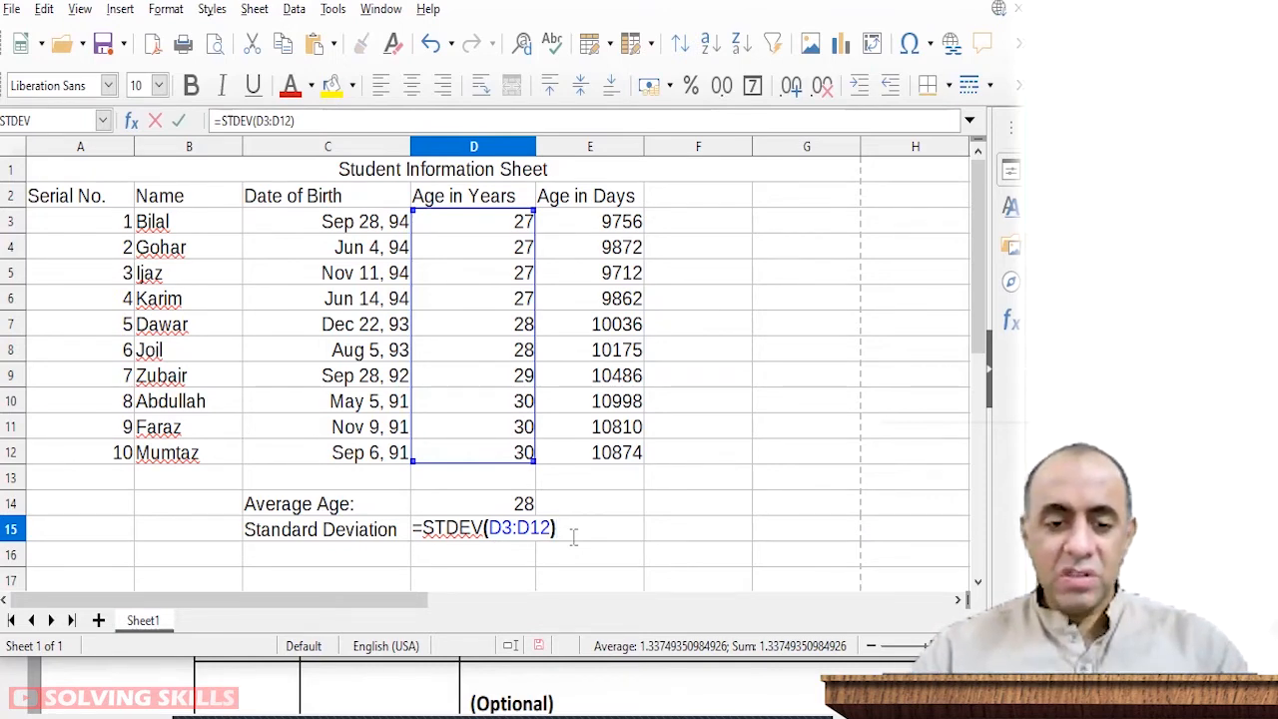
pyautogui.press('Return')
pyautogui.press('Up')
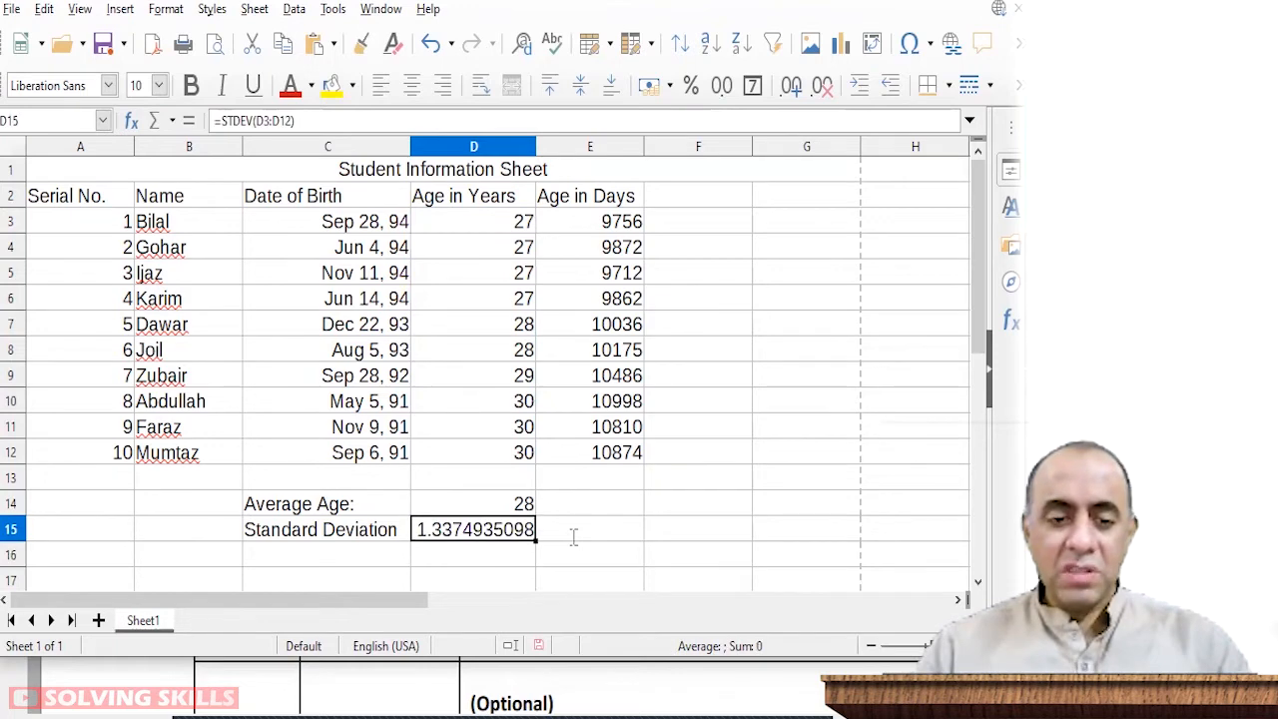
pyautogui.press('F2')
pyautogui.press('Return')
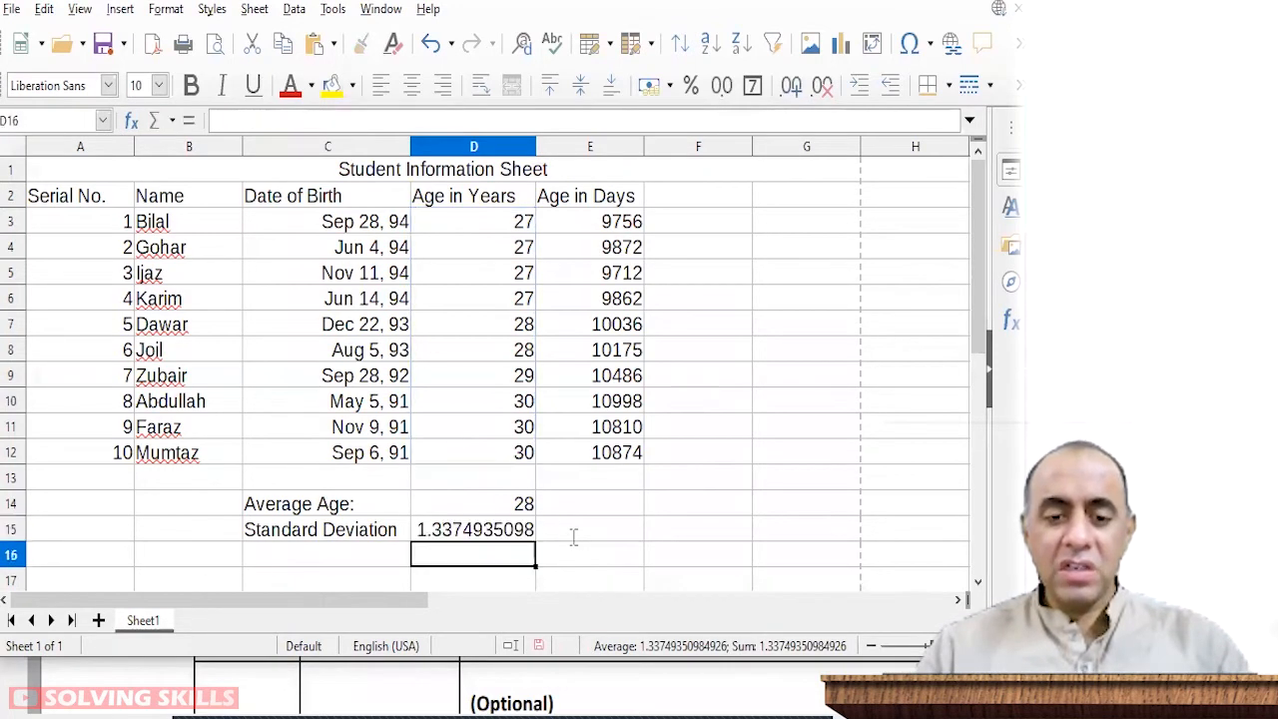
# Step: Try an age of 40 in D12 and go to the standard deviation in D15 to check its effect
pyautogui.hotkey('ctrl', 'Up')
pyautogui.hotkey('ctrl', 'Up')
pyautogui.hotkey('ctrl', 'Up')
pyautogui.hotkey('ctrl', 'Up')
pyautogui.scroll(1, 574, 537)
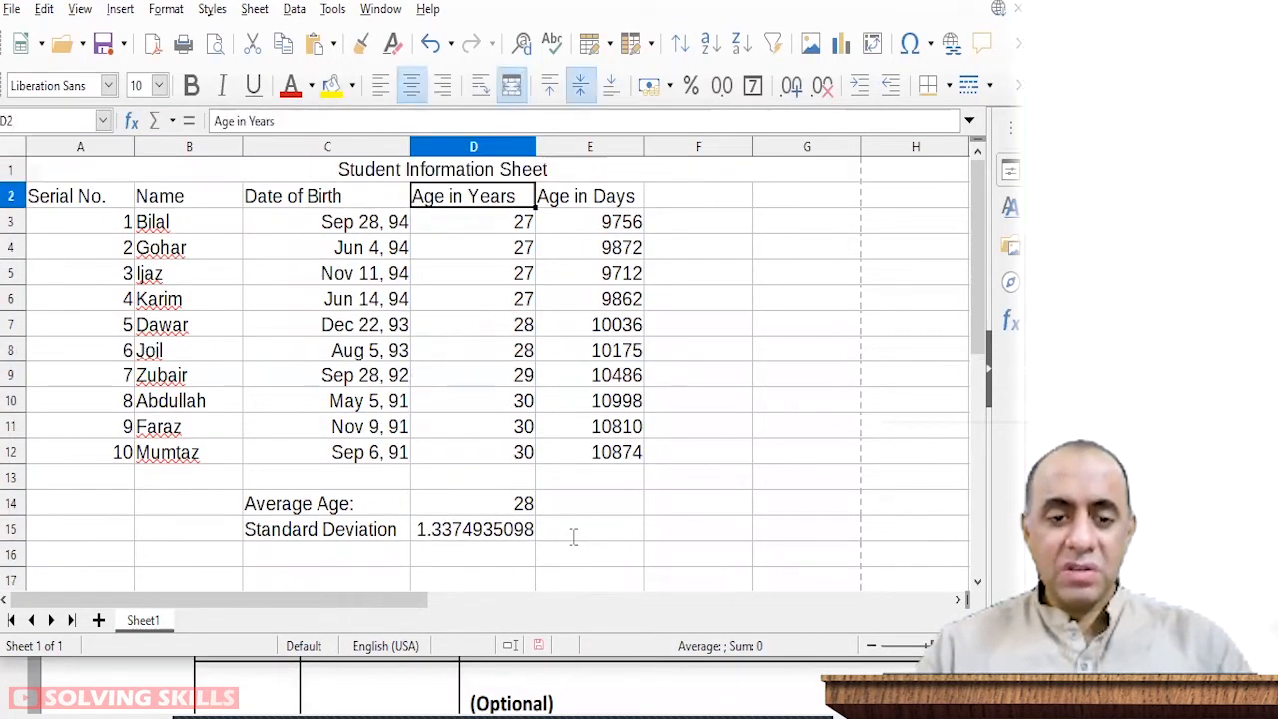
pyautogui.press('Down')
pyautogui.press('Down')
pyautogui.press('Down')
pyautogui.press('Down')
pyautogui.press('Down')
pyautogui.press('Down')
pyautogui.press('Down')
pyautogui.press('Down')
pyautogui.press('Down')
pyautogui.press('Down')
pyautogui.write('40')
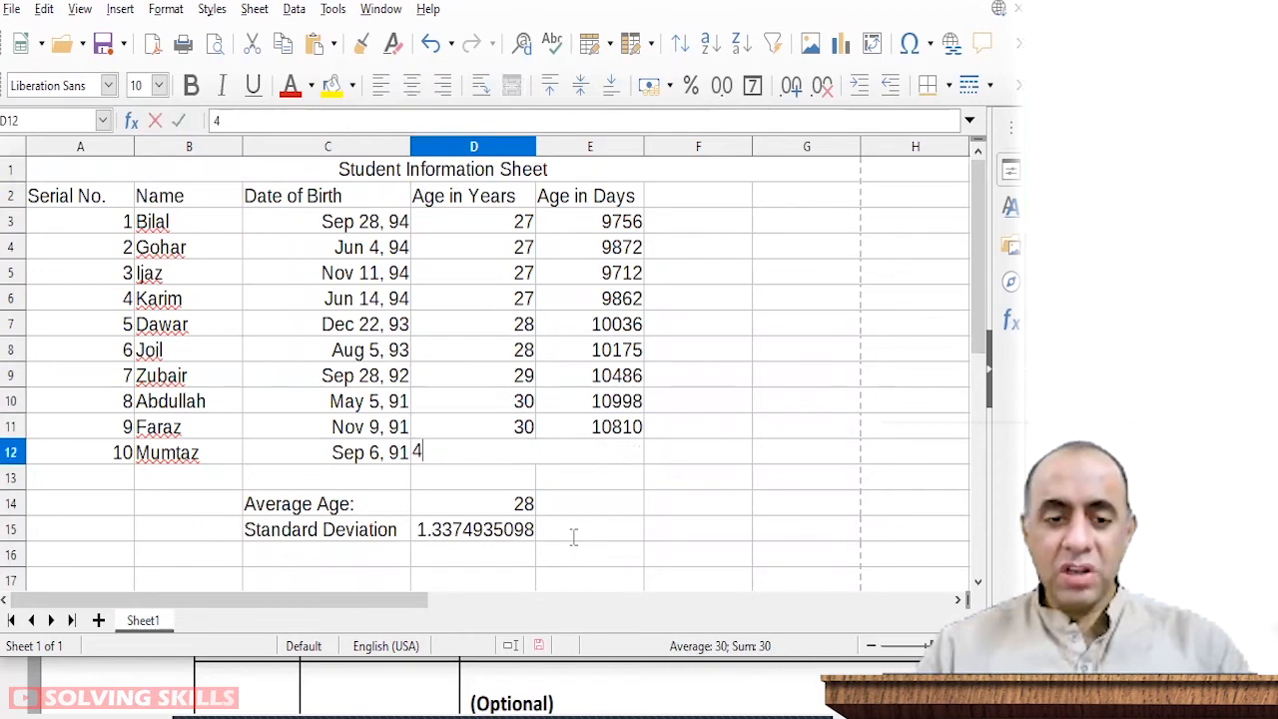
pyautogui.press('Return')
pyautogui.press('Down')
pyautogui.press('Down')
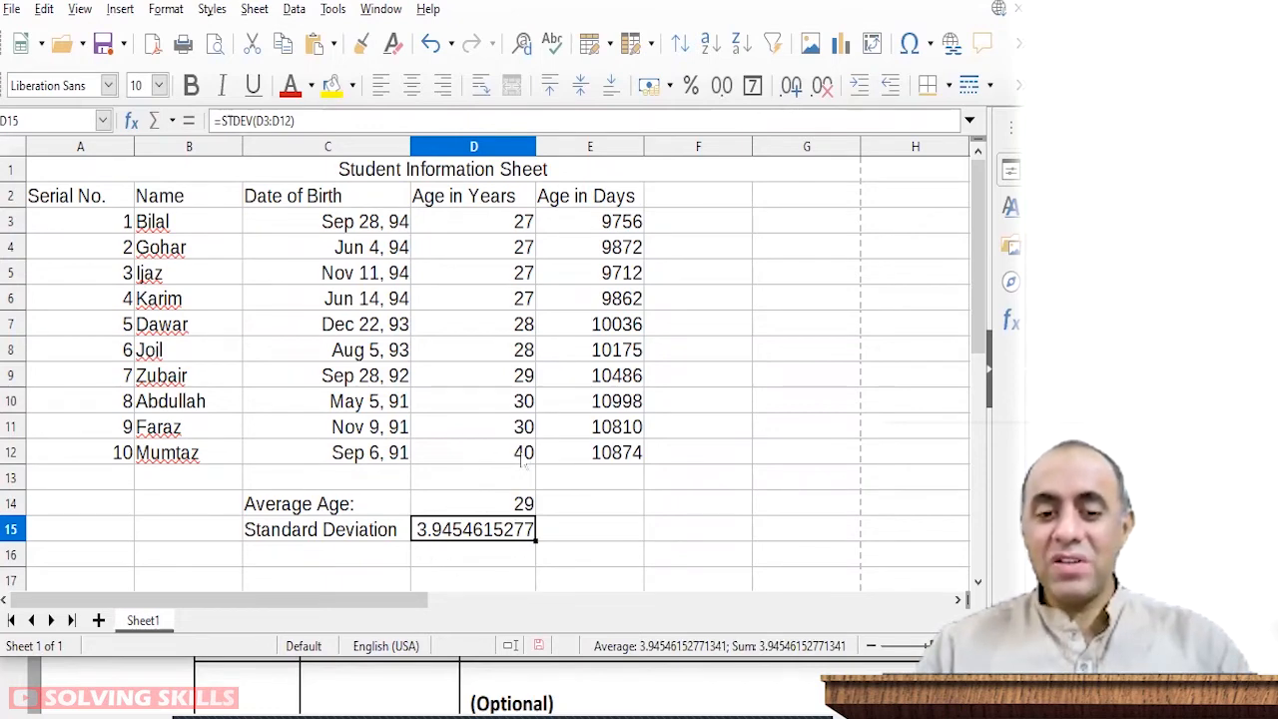
# Step: Examine the ages in D3:D12 and undo the test age entered in D12
pyautogui.moveTo(523, 457); pyautogui.dragTo(512, 228)
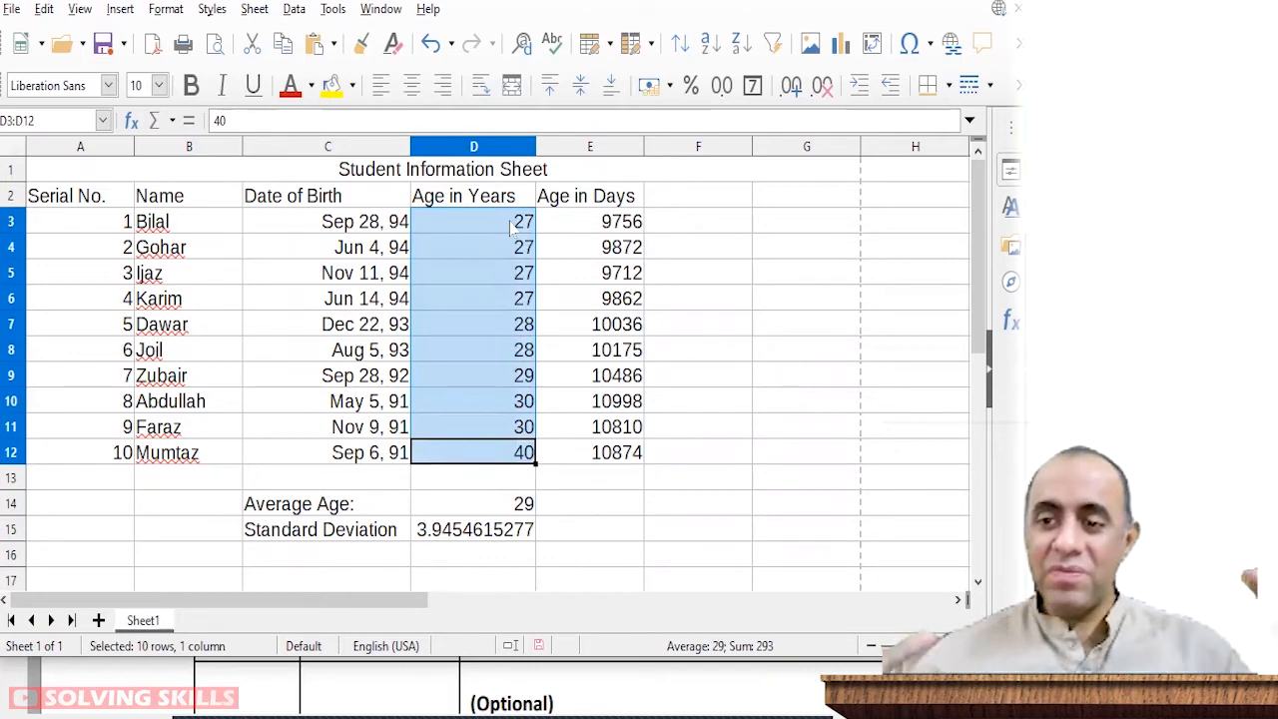
pyautogui.press('Down')
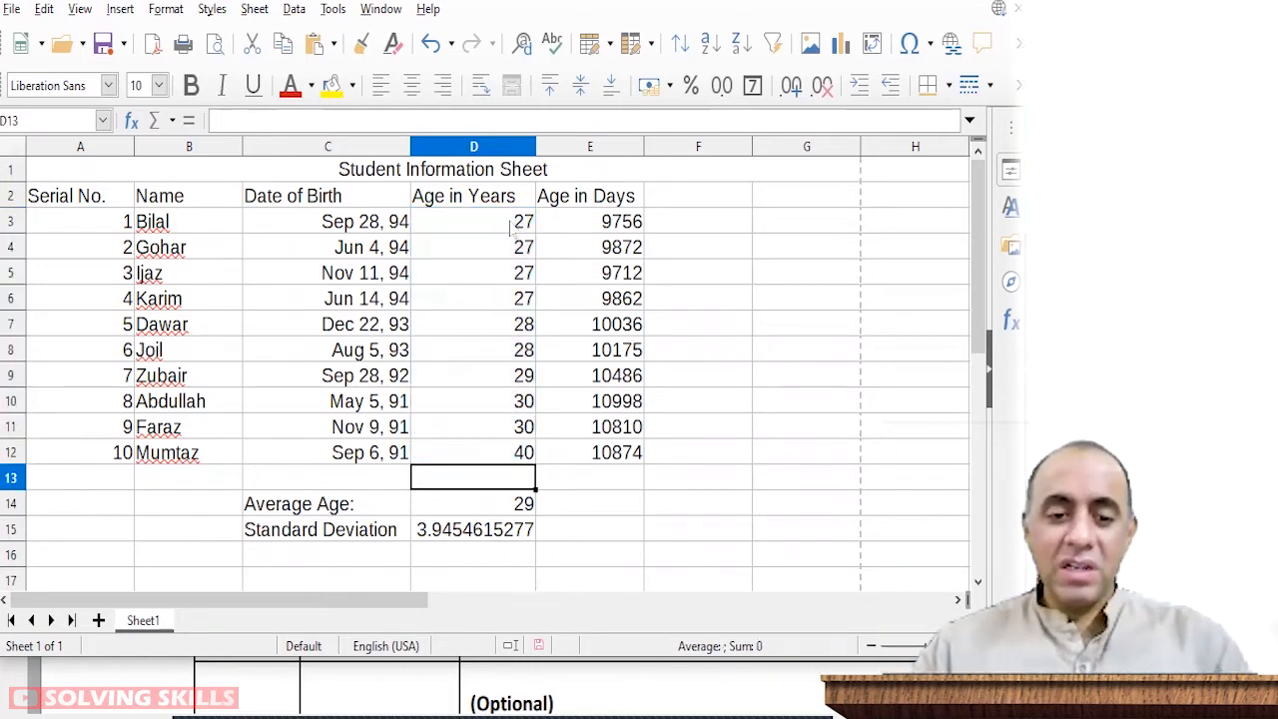
pyautogui.hotkey('ctrl', 'z')
# Step: Try an age of 27 in each of the cells D10, D11 and D12
pyautogui.press('Up')
pyautogui.press('Up')
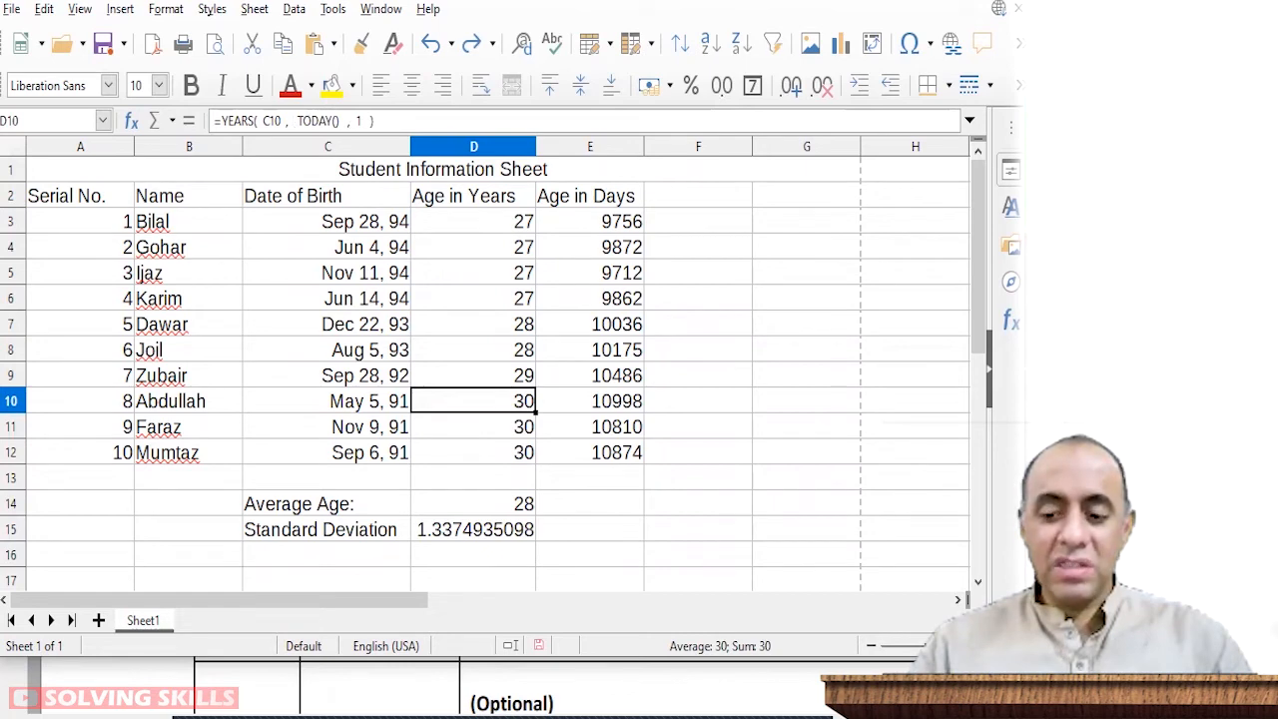
pyautogui.write('27')
pyautogui.press('Return')
pyautogui.write('27')
pyautogui.press('Return')
pyautogui.write('27')
pyautogui.press('Return')
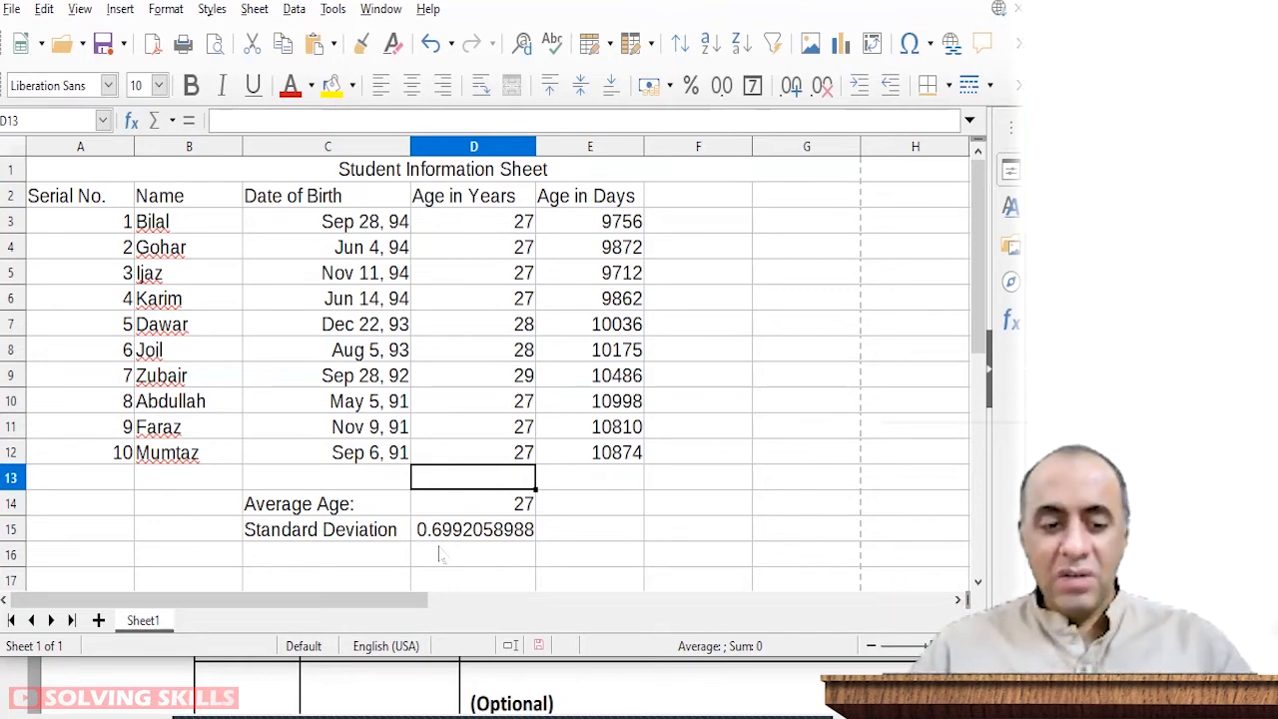
# Step: Undo the three test ages in D10:D12 to restore their age formulas
pyautogui.hotkey('ctrl', 'z')
pyautogui.hotkey('ctrl', 'z')
pyautogui.hotkey('ctrl', 'z')
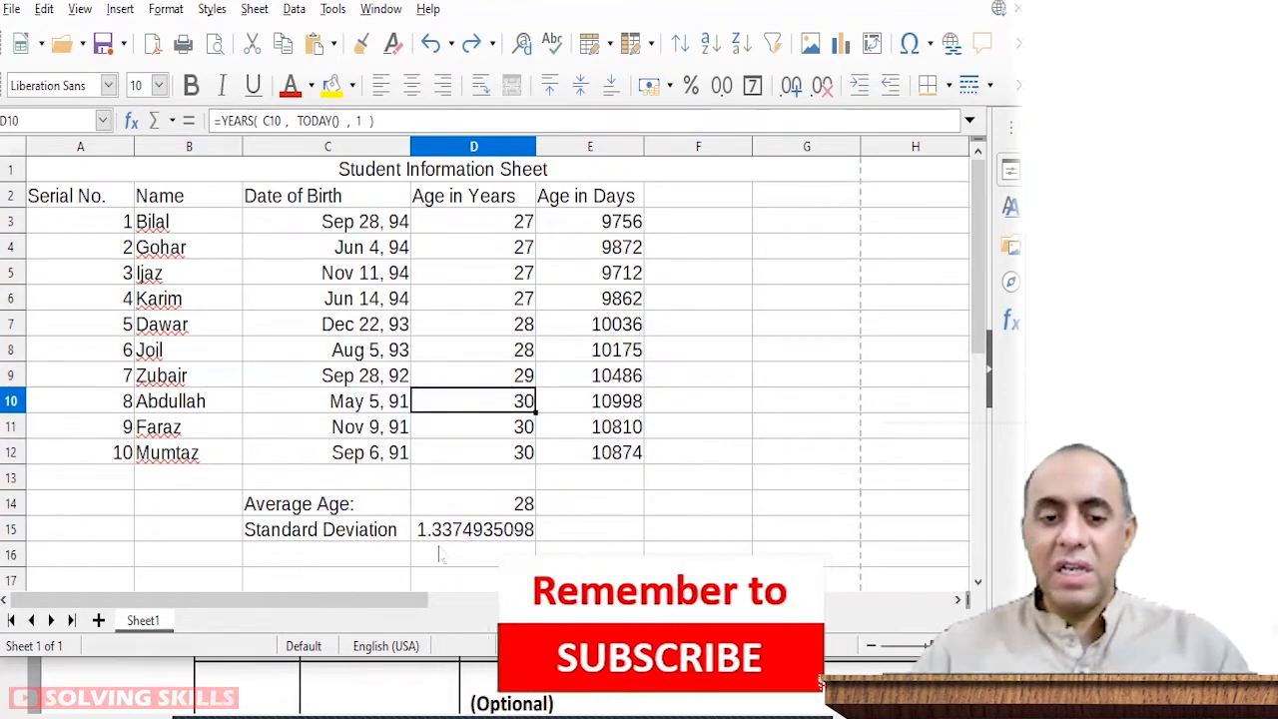
# Step: Round the standard deviation in D15 to two decimals with the formula =ROUND( STDEV(D3:D12) , 2 )
pyautogui.click(439, 530)
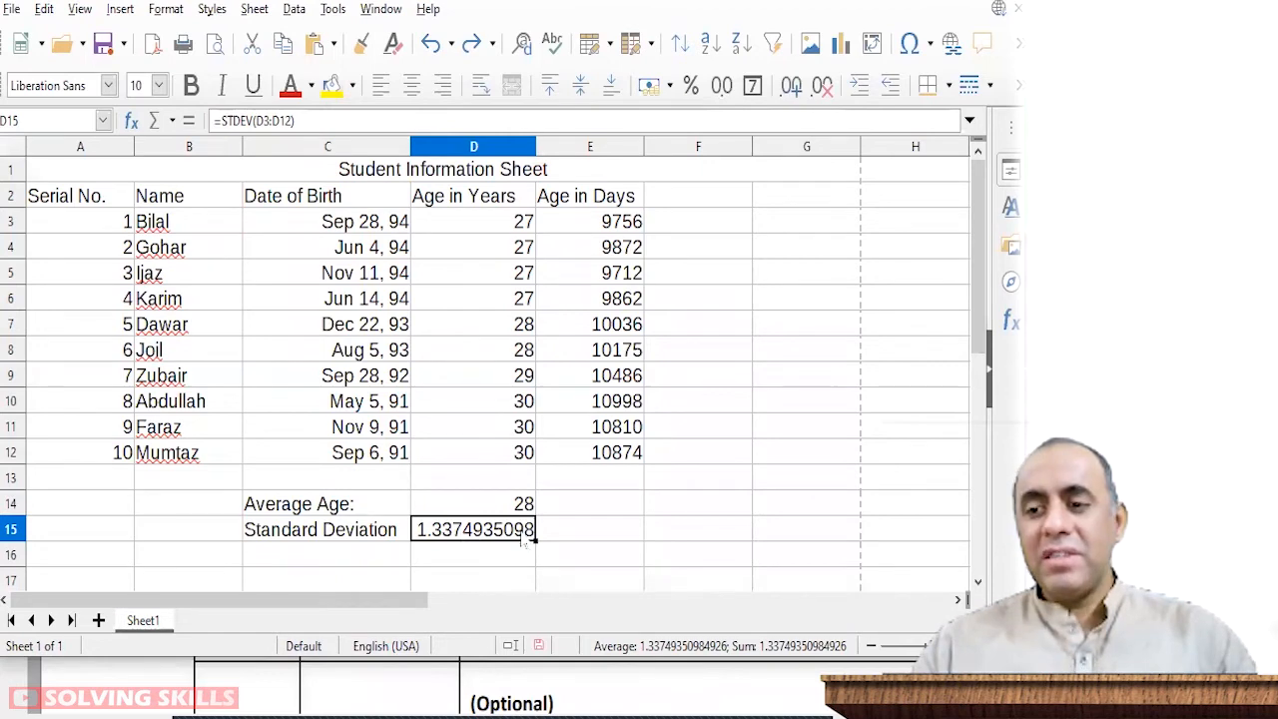
pyautogui.doubleClick(437, 539)
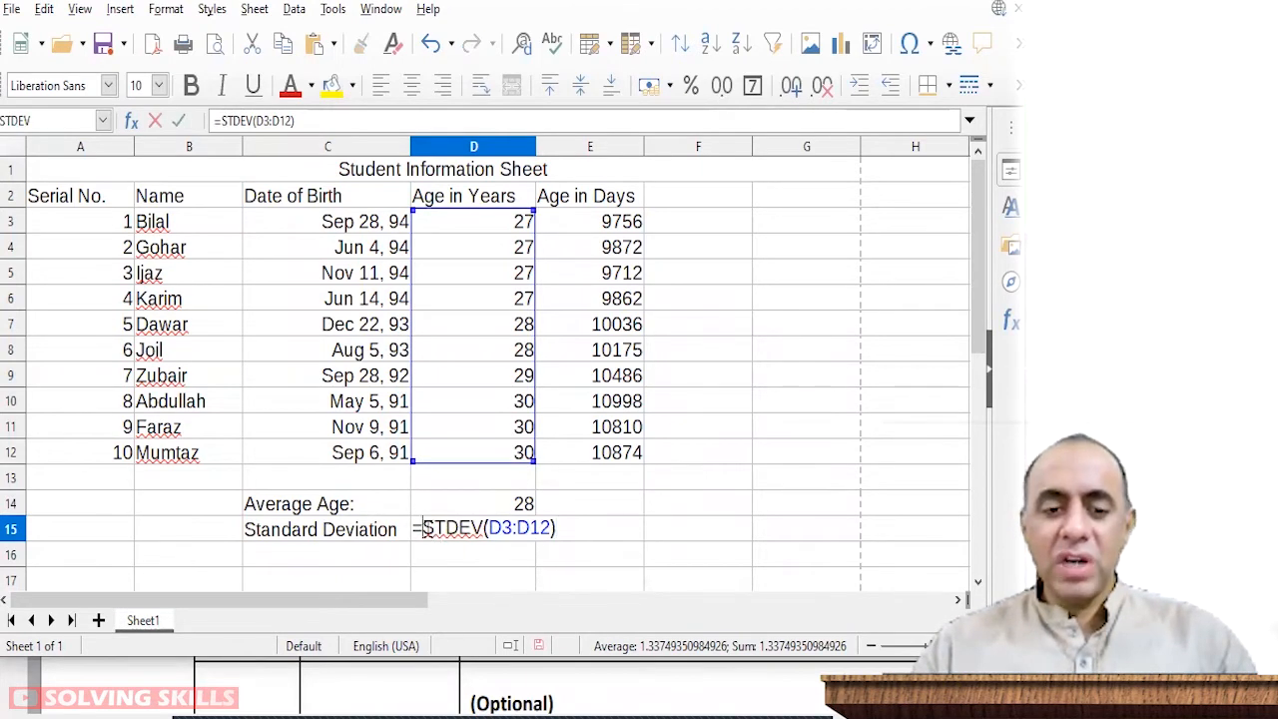
pyautogui.press('Home')
pyautogui.press('Right')
pyautogui.write('round(')
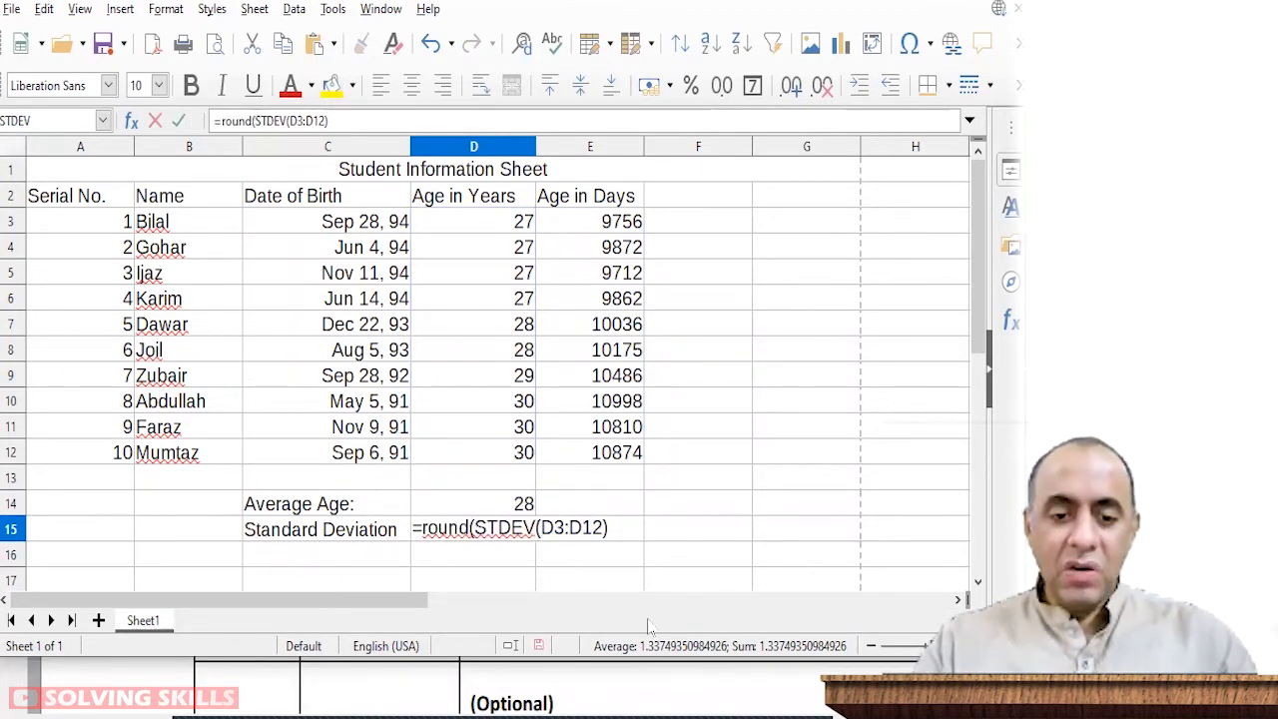
pyautogui.press('End')
pyautogui.write(', 2 )')
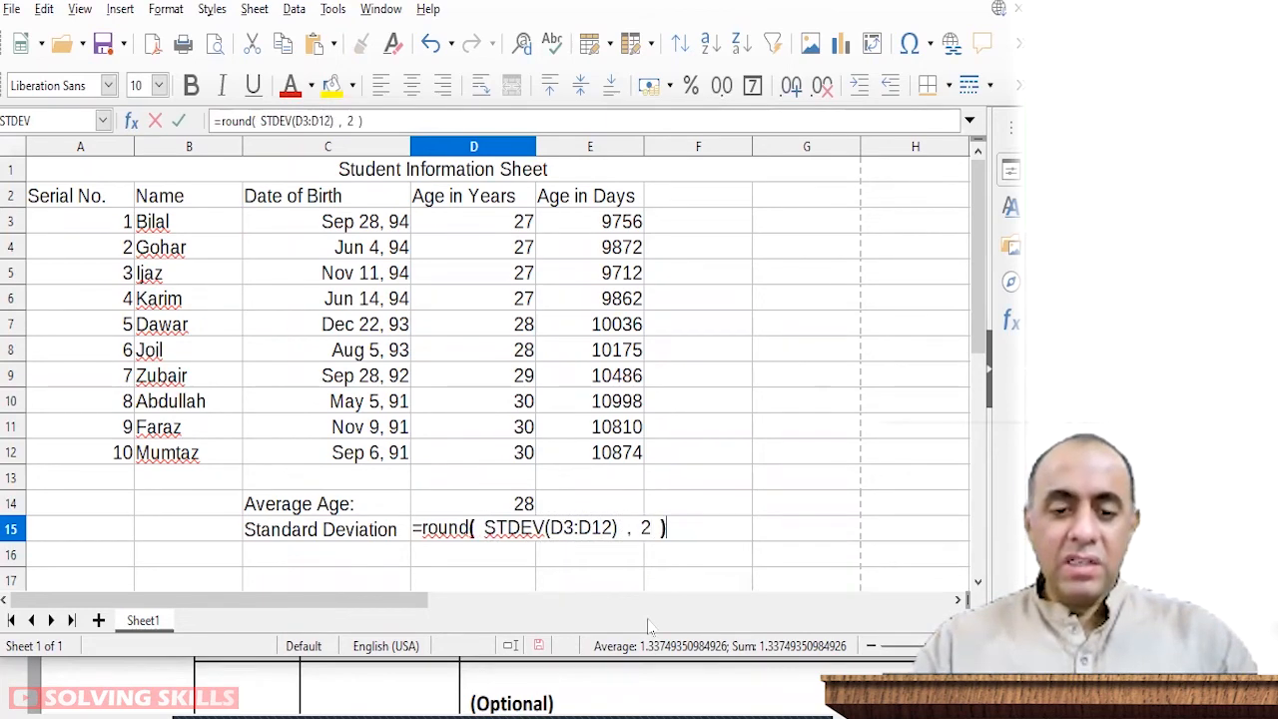
pyautogui.press('Return')
# Step: Review the ROUND formula in D15, examining its STDEV argument and decimal places argument without editing them
pyautogui.doubleClick(490, 531)
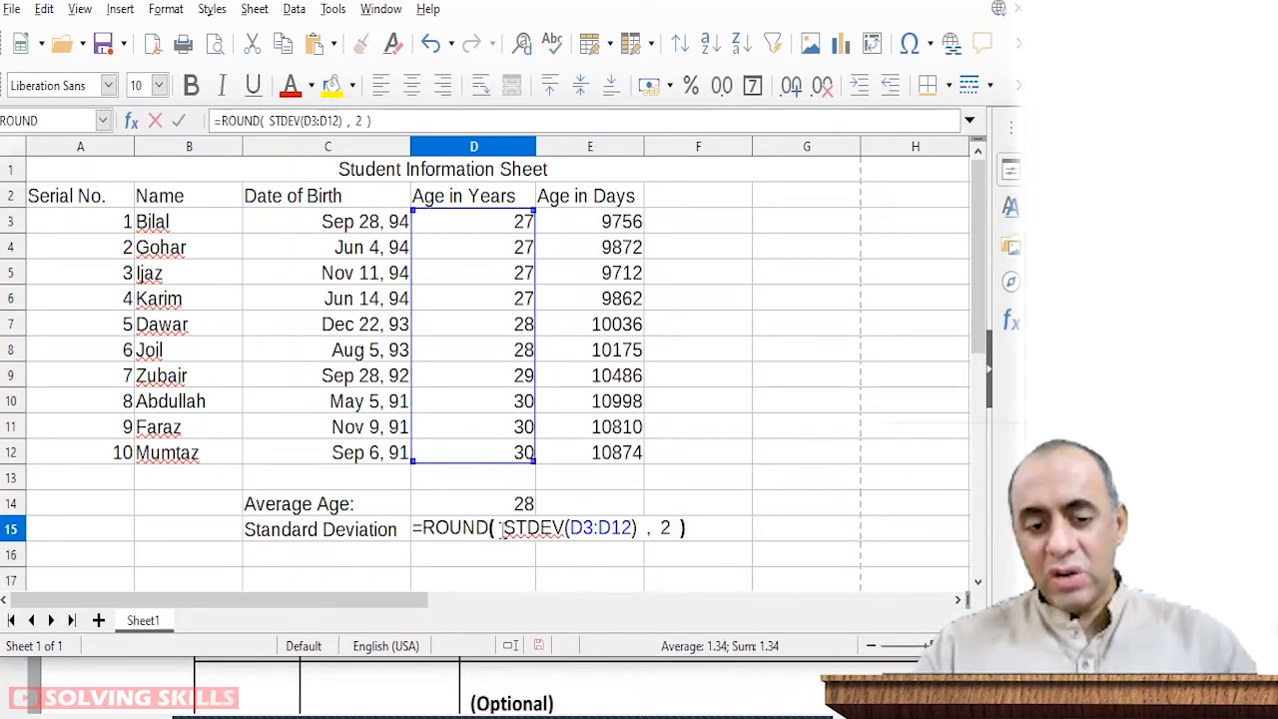
pyautogui.moveTo(503, 528); pyautogui.dragTo(646, 539)
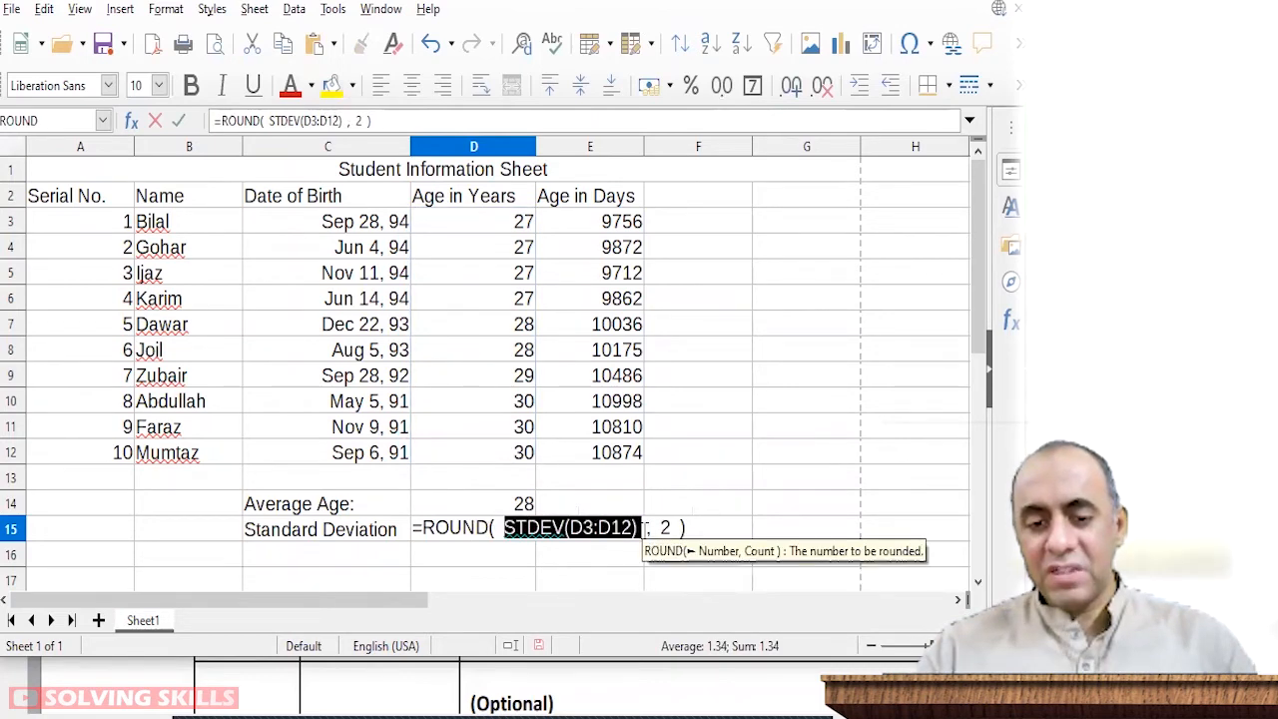
pyautogui.moveTo(503, 528); pyautogui.dragTo(639, 529)
pyautogui.moveTo(424, 527); pyautogui.dragTo(490, 527)
pyautogui.moveTo(654, 527); pyautogui.dragTo(675, 528)
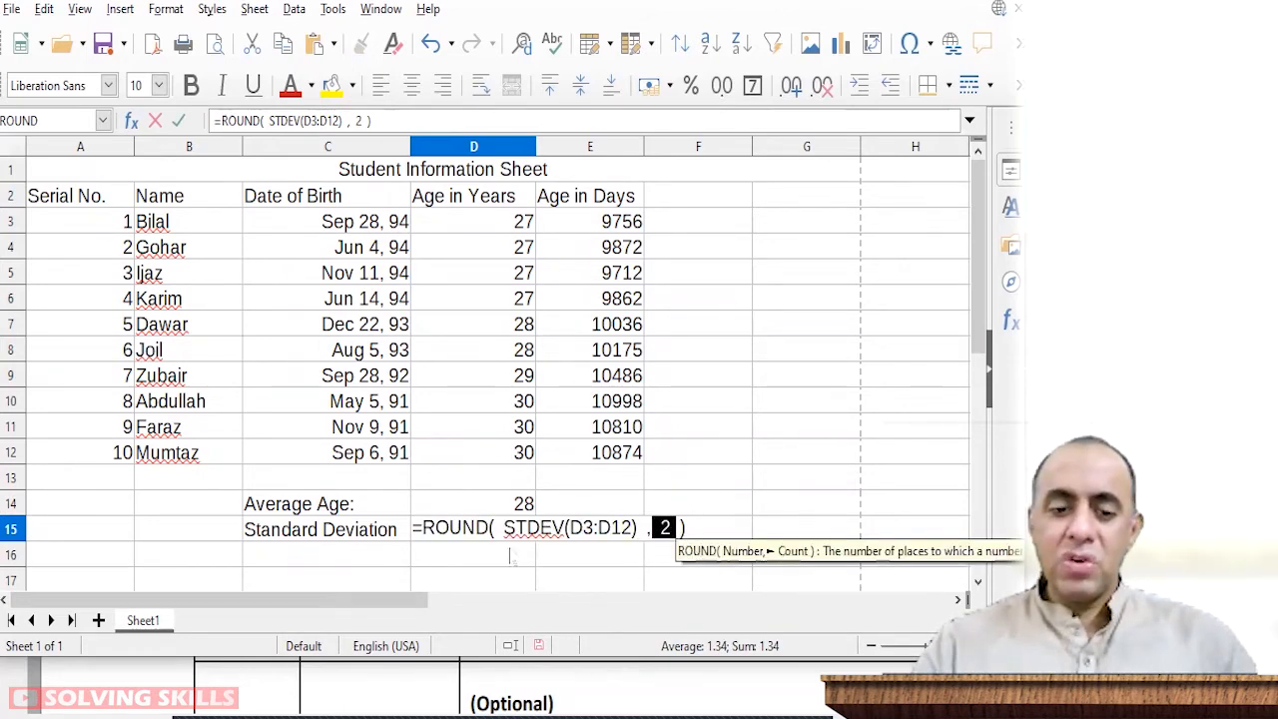
pyautogui.click(678, 527)
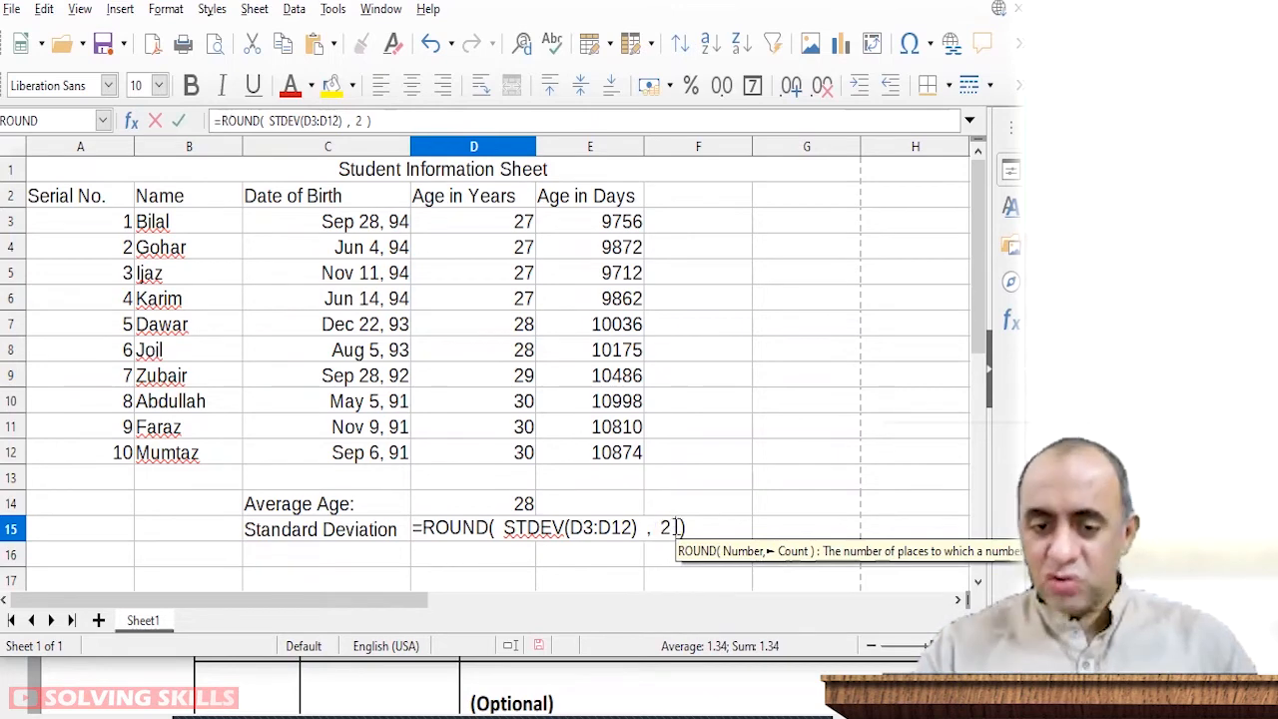
pyautogui.press('Return')
pyautogui.press('Up')
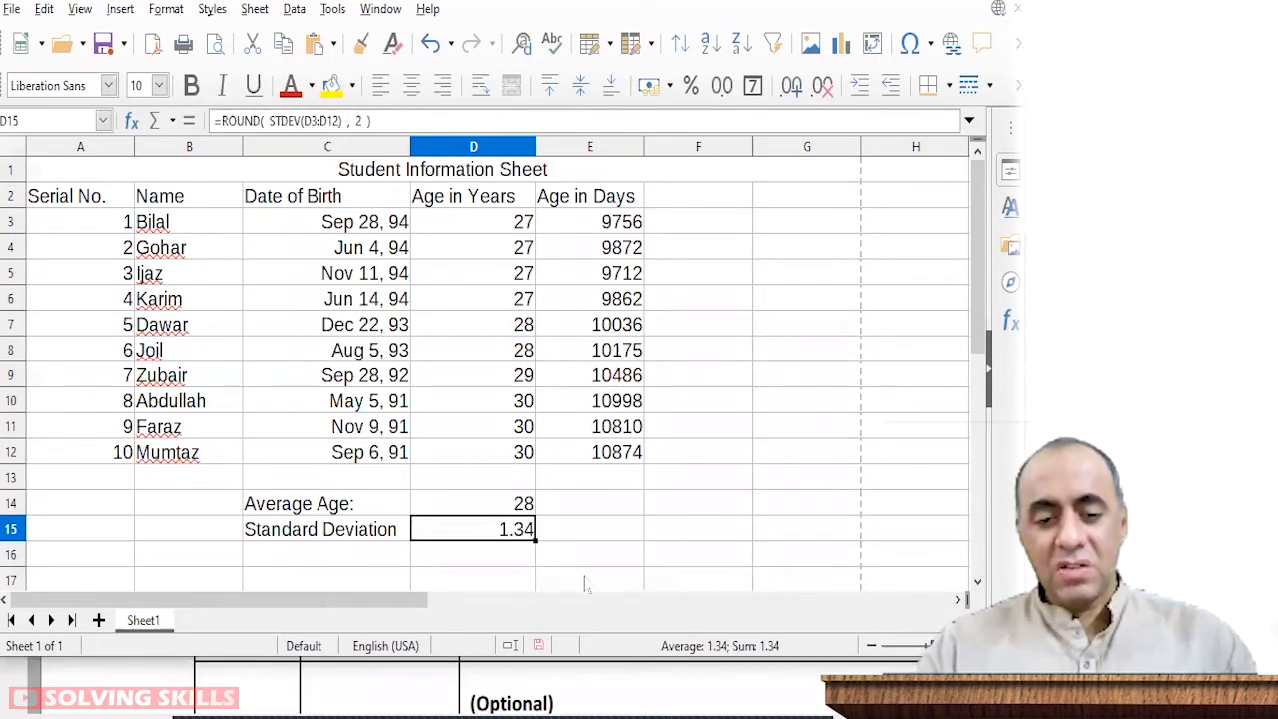
# Step: Undo and redo the rounding in D15 to compare both results, and inspect the ROUND formula again
pyautogui.hotkey('ctrl', 'z')
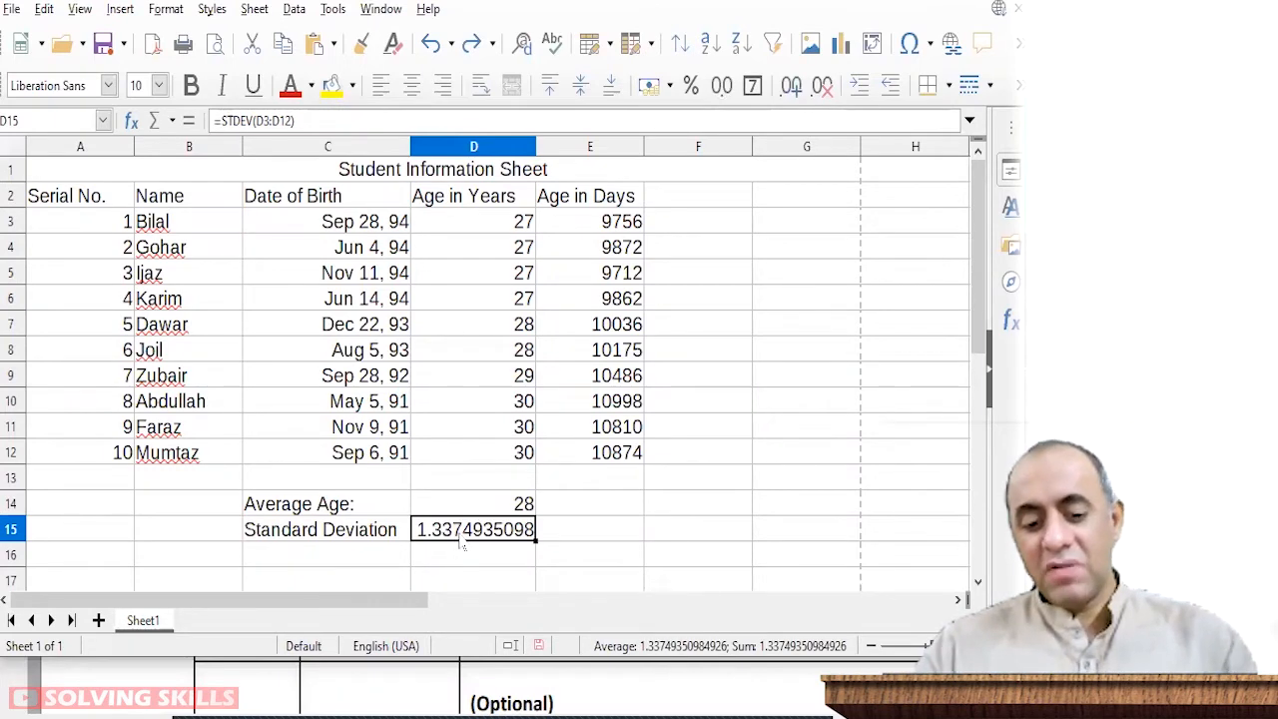
pyautogui.hotkey('ctrl', 'y')
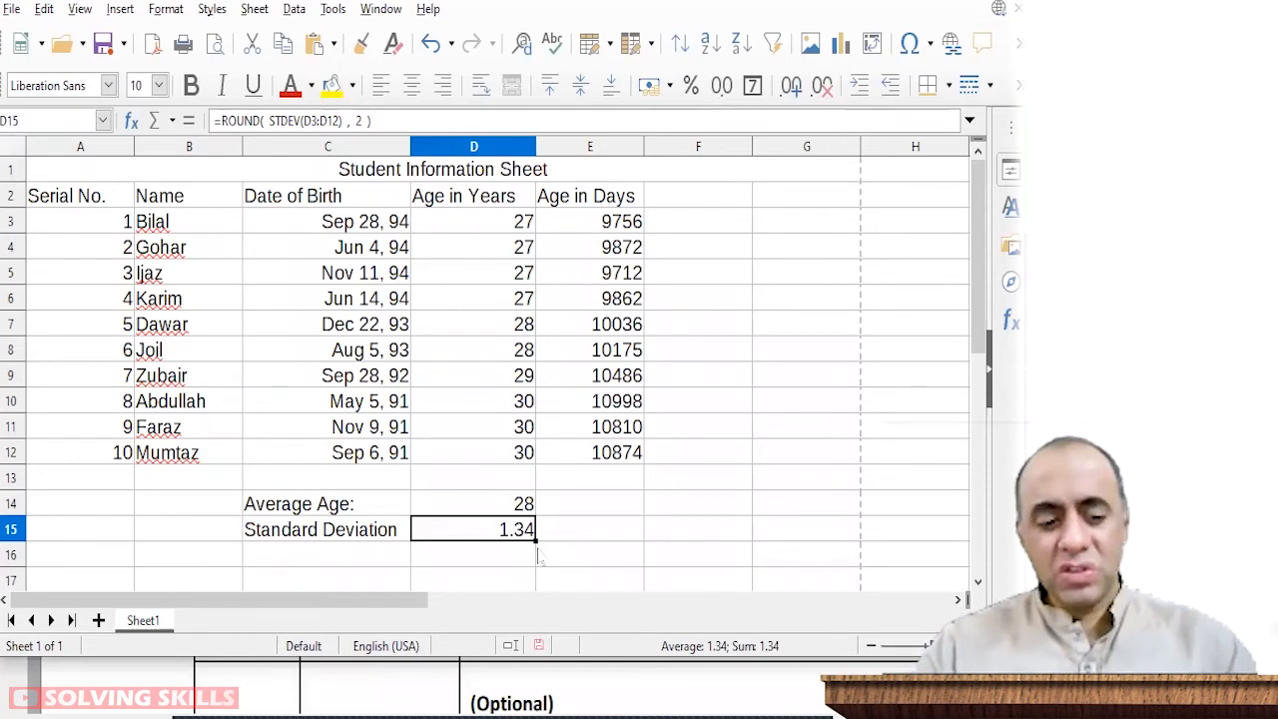
pyautogui.press('F2')
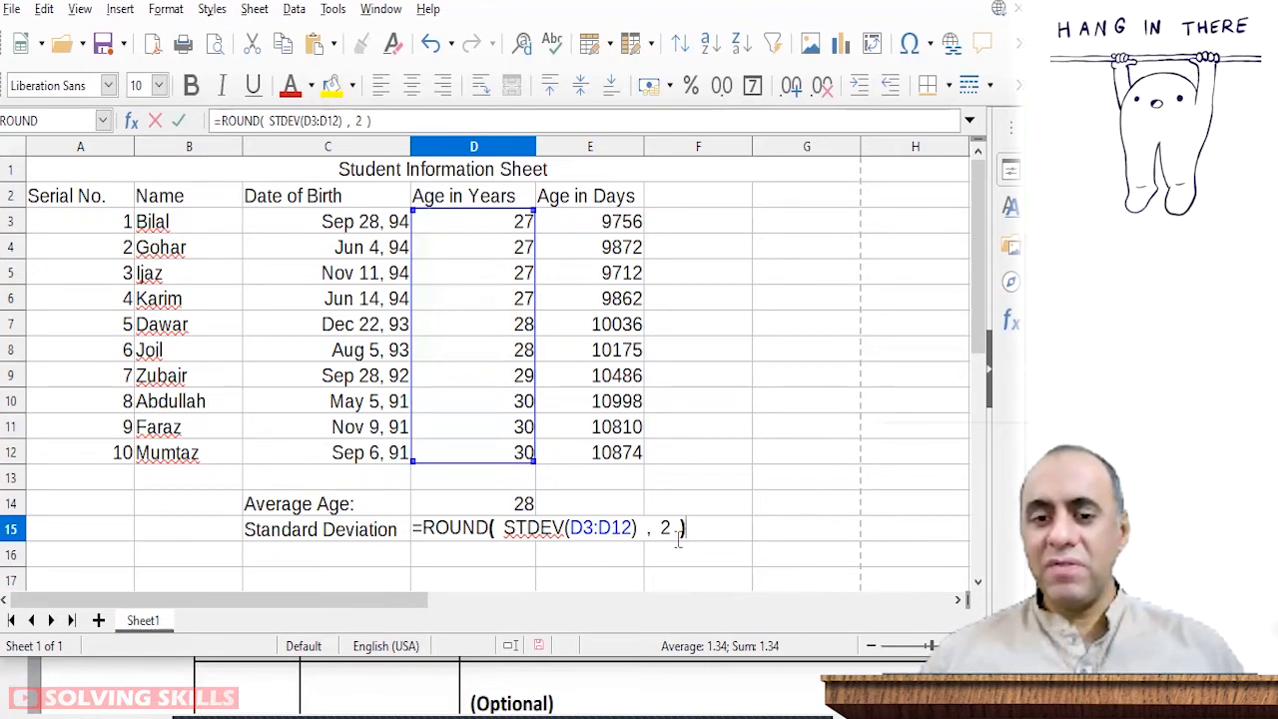
# Step: Compare the ages in days and years in rows 4 and 5, and examine the ages in days in E3:E12
pyautogui.moveTo(599, 247); pyautogui.dragTo(600, 272)
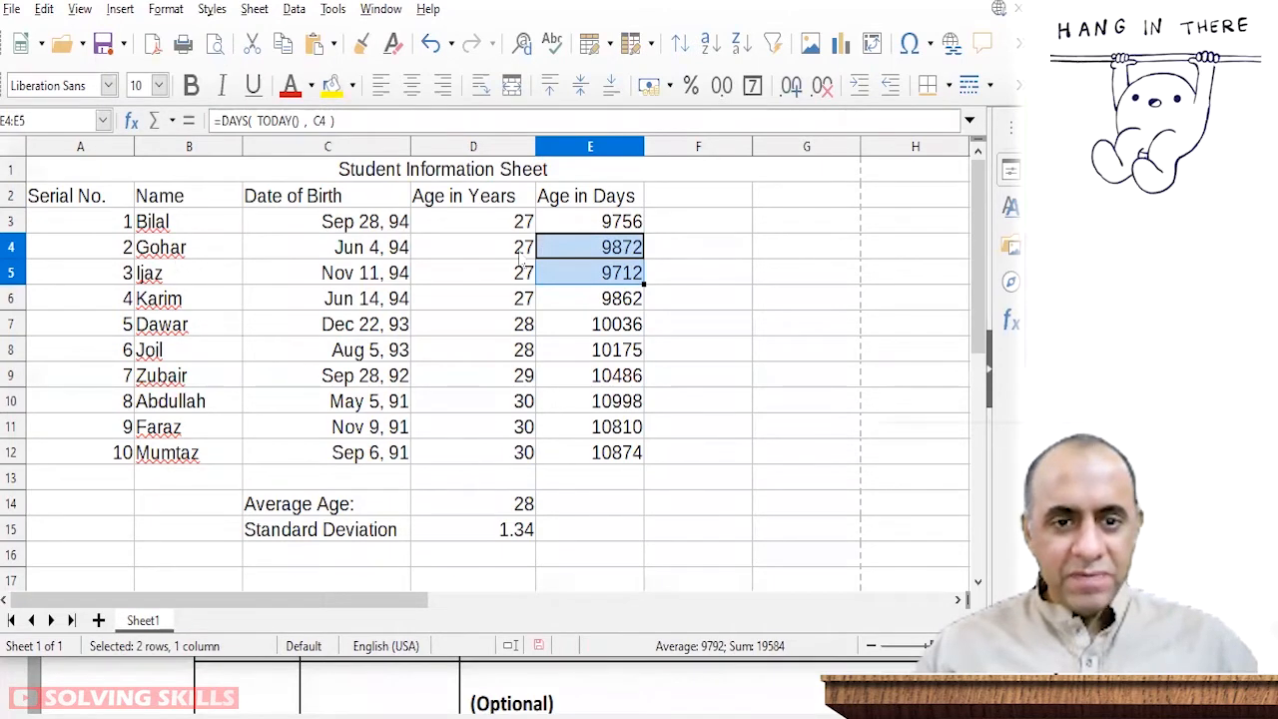
pyautogui.moveTo(466, 250); pyautogui.dragTo(512, 280)
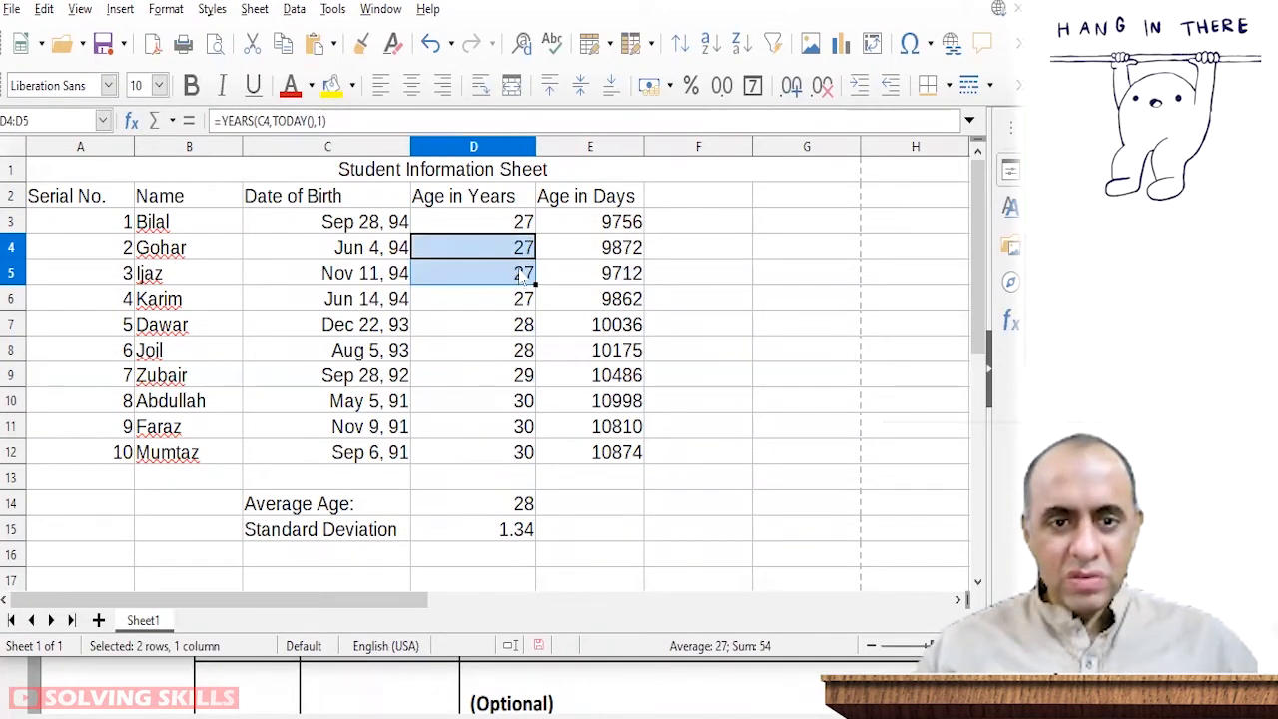
pyautogui.hotkey('shift', 'space')
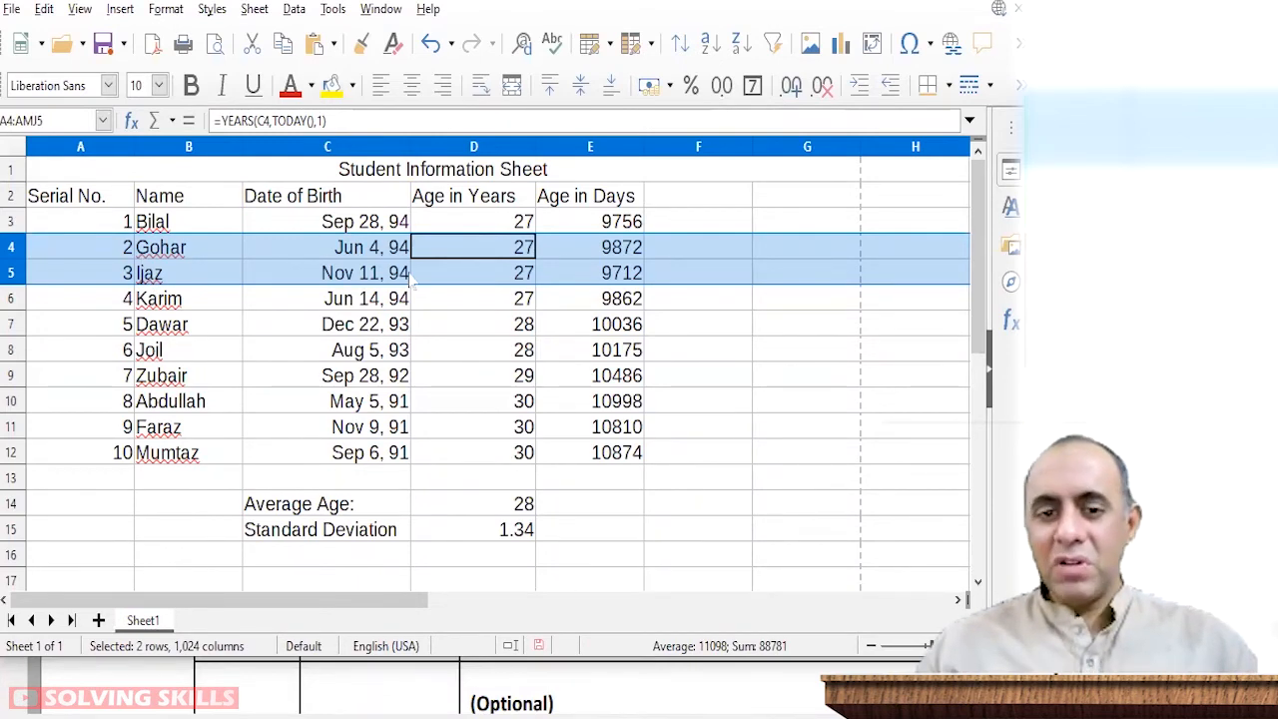
pyautogui.click(613, 284)
pyautogui.moveTo(604, 222); pyautogui.dragTo(609, 461)
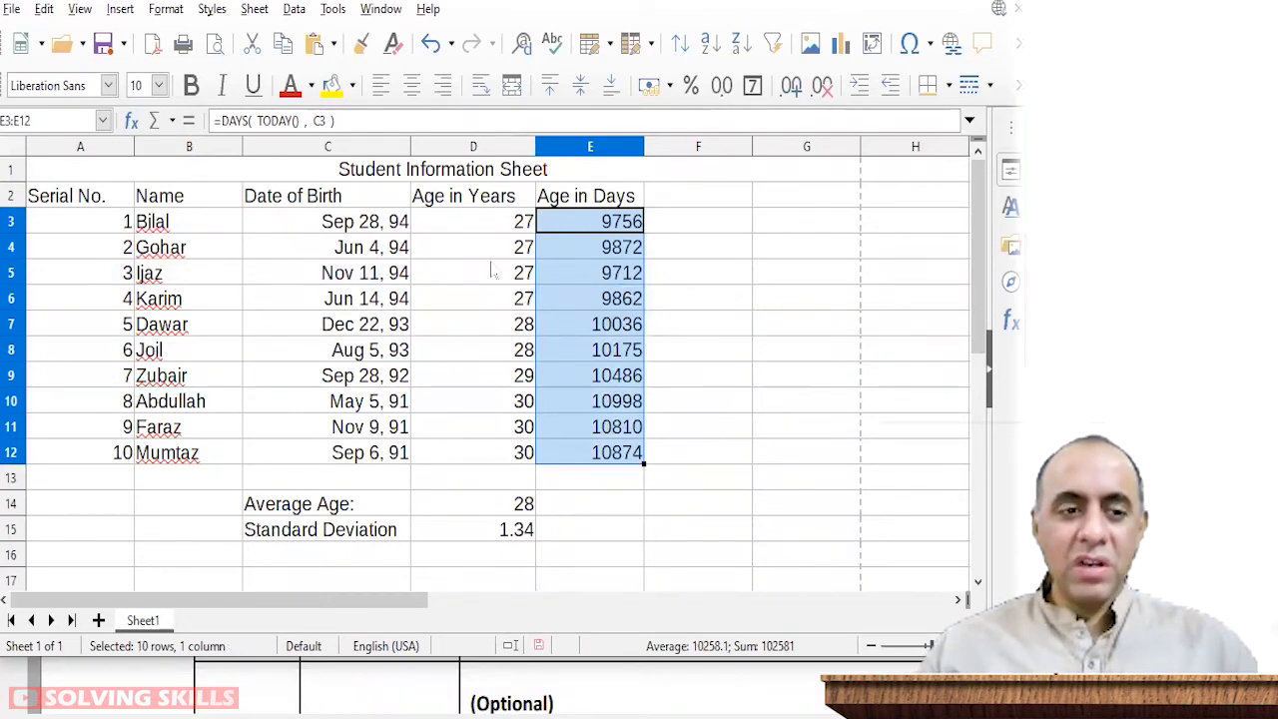
# Step: Sort the student records in B3:E12 in ascending order by Column E, leaving the serial numbers out of the sort
pyautogui.moveTo(185, 233); pyautogui.dragTo(639, 454)
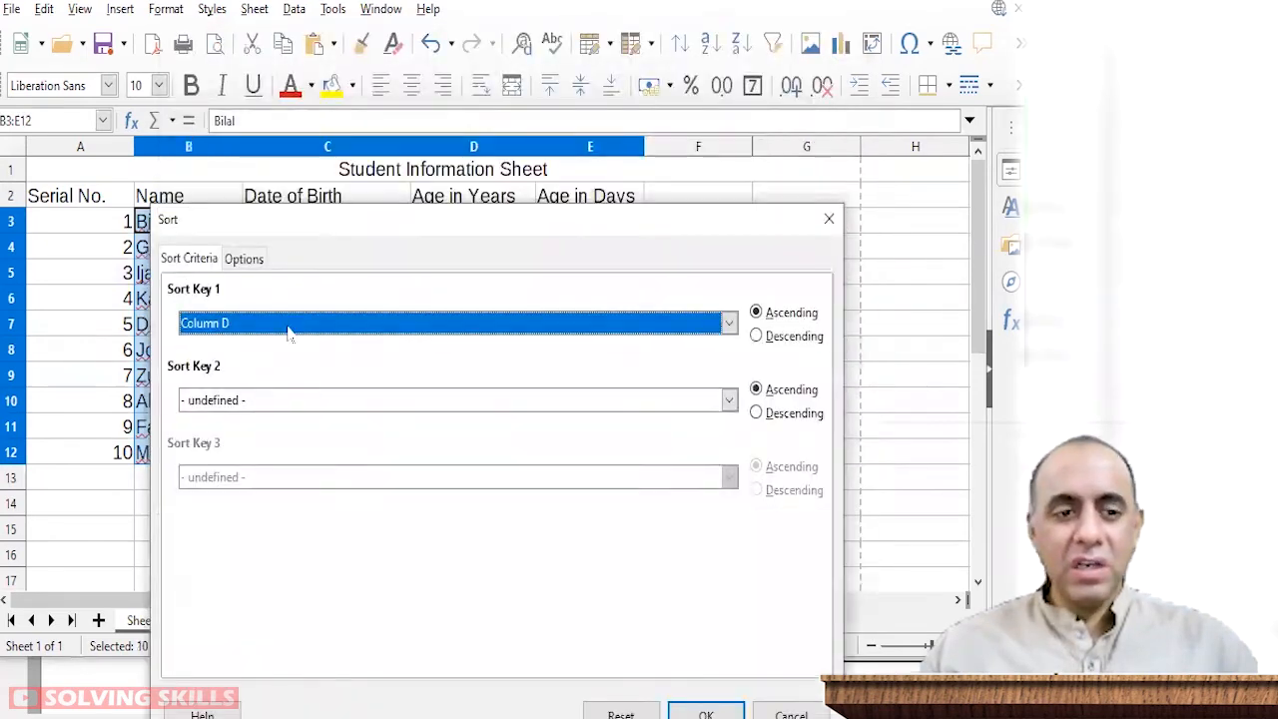
pyautogui.click(286, 324)
pyautogui.click(236, 420)
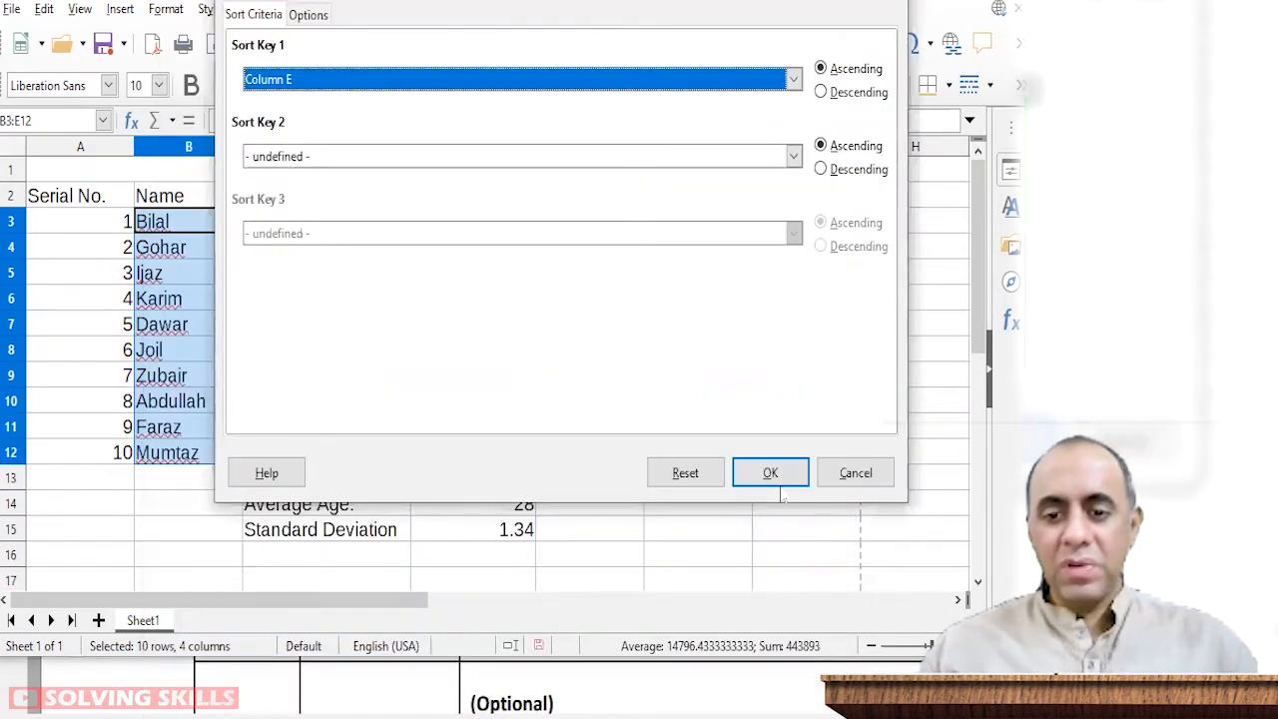
pyautogui.click(770, 471)
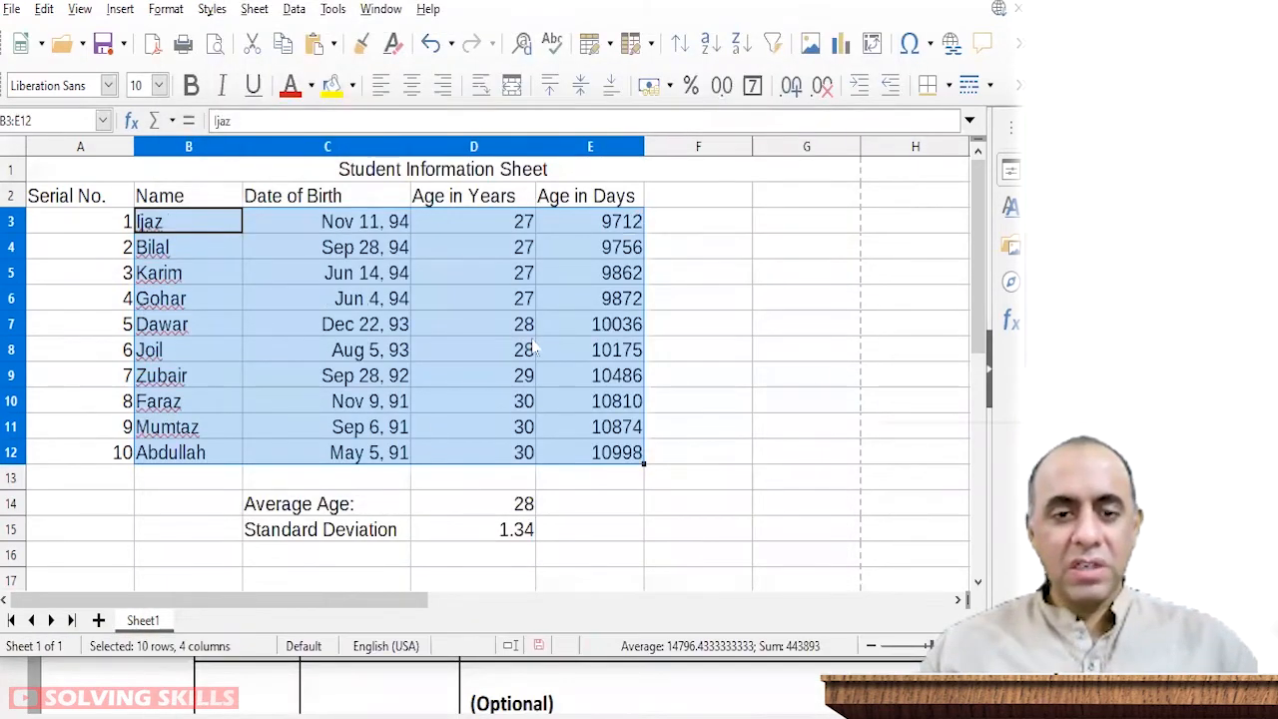
# Step: Examine the order of the sorted records in B3:E12, comparing ages in years and days and inspecting the YEARS formula in D4
pyautogui.click(574, 282)
pyautogui.moveTo(620, 232); pyautogui.dragTo(134, 466)
pyautogui.click(370, 349)
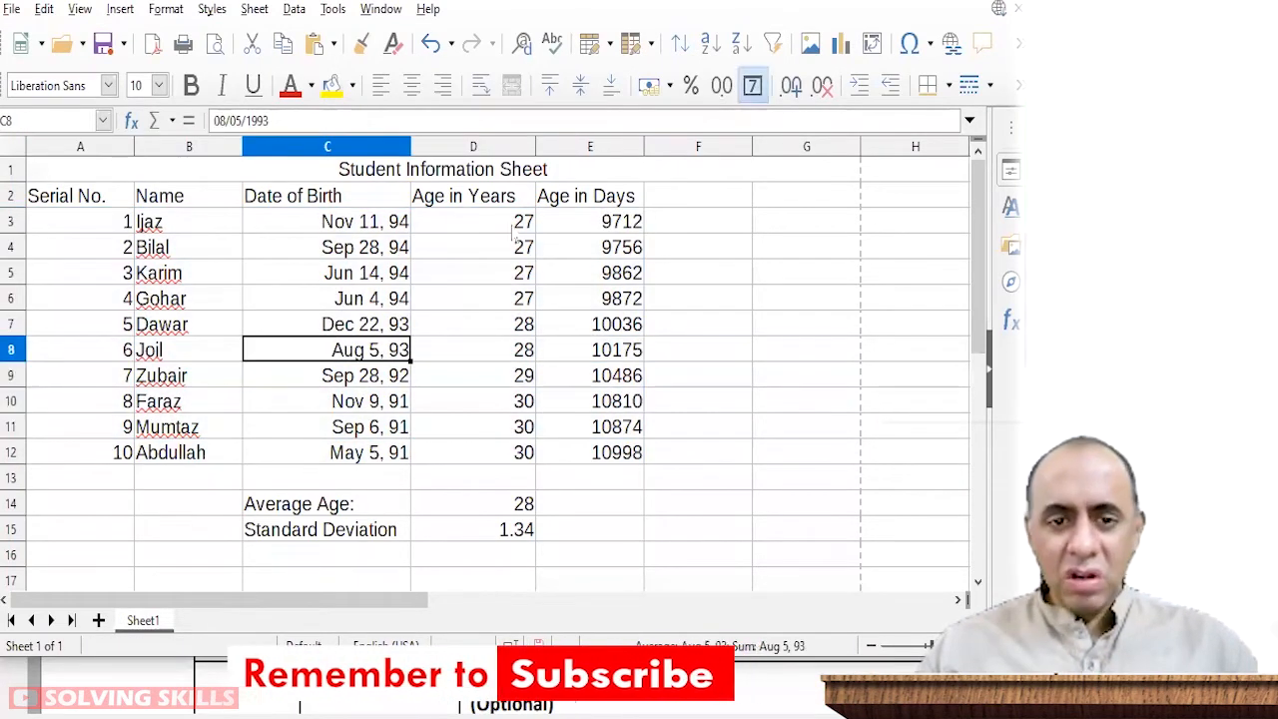
pyautogui.moveTo(480, 222); pyautogui.dragTo(520, 304)
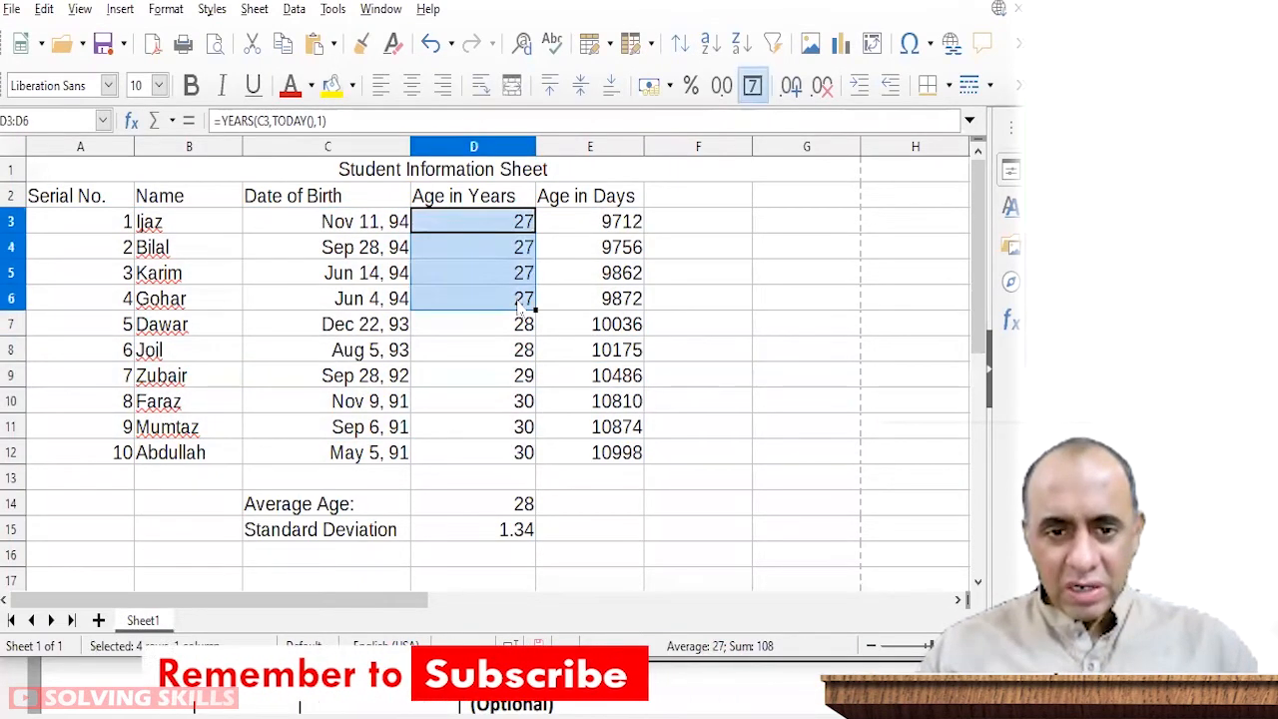
pyautogui.click(521, 461)
pyautogui.moveTo(521, 462); pyautogui.dragTo(520, 222)
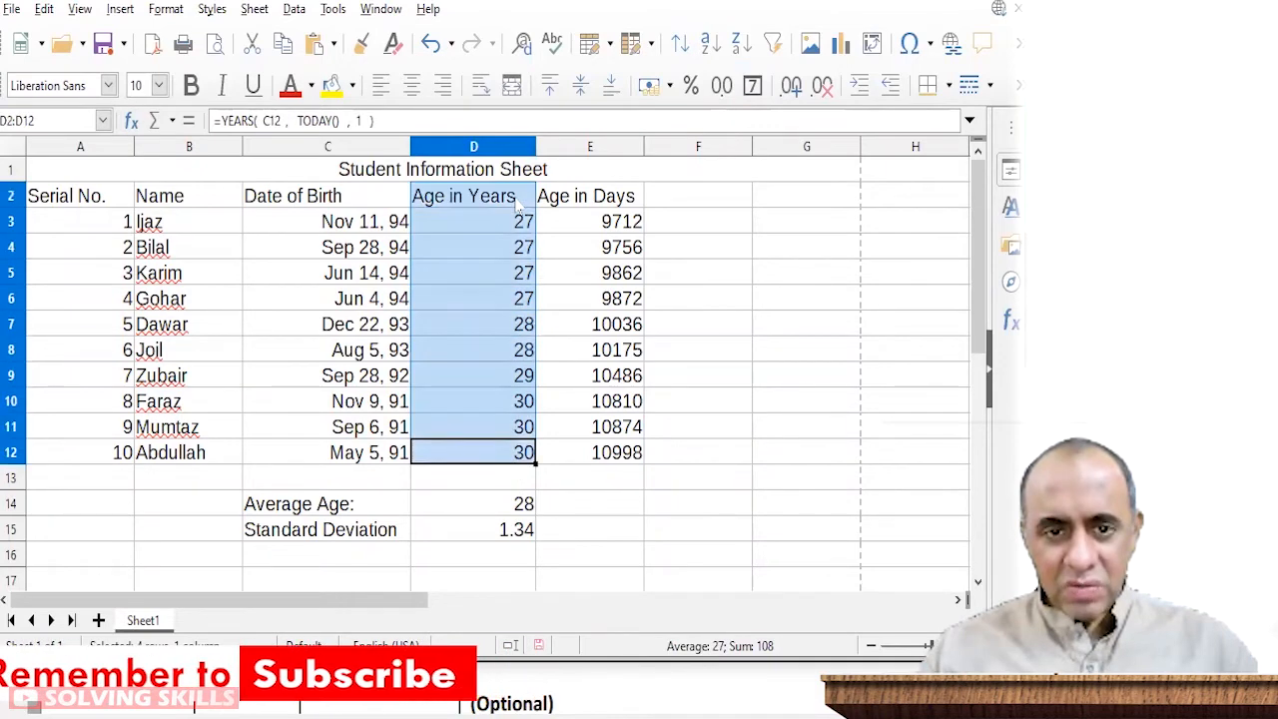
pyautogui.click(491, 250)
pyautogui.doubleClick(493, 248)
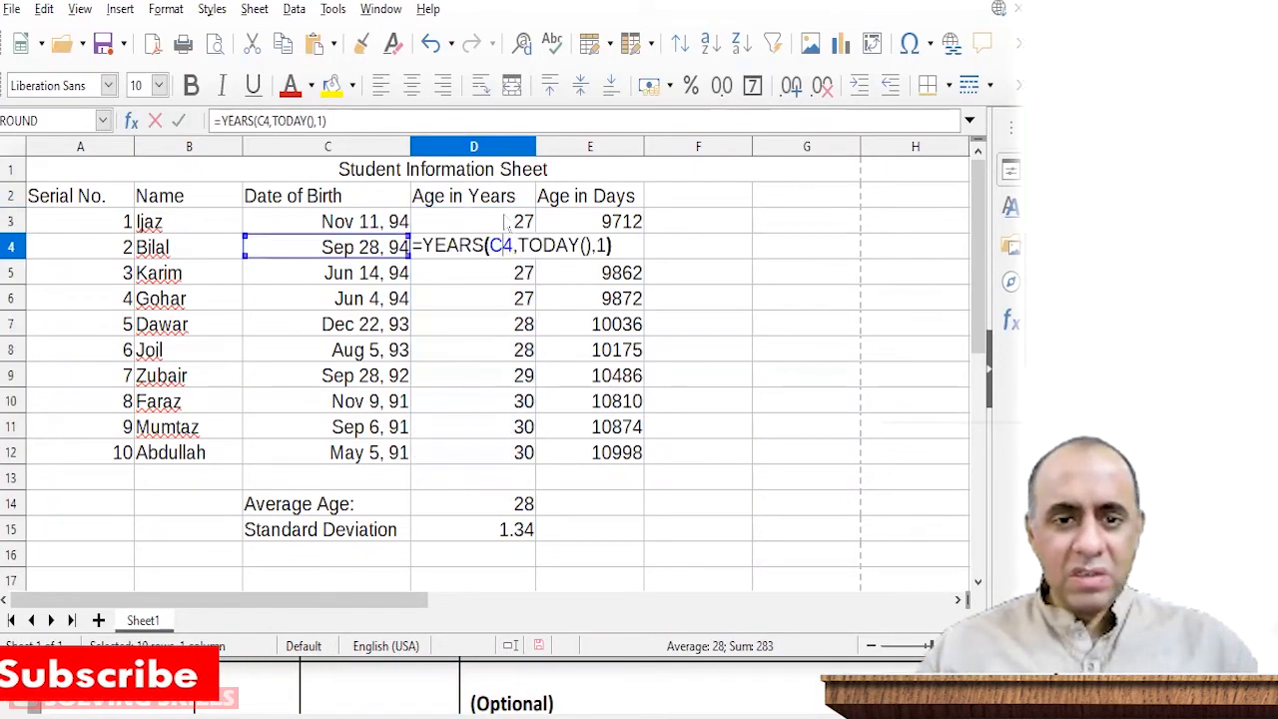
pyautogui.click(506, 221)
pyautogui.press('Escape')
pyautogui.moveTo(593, 222); pyautogui.dragTo(202, 307)
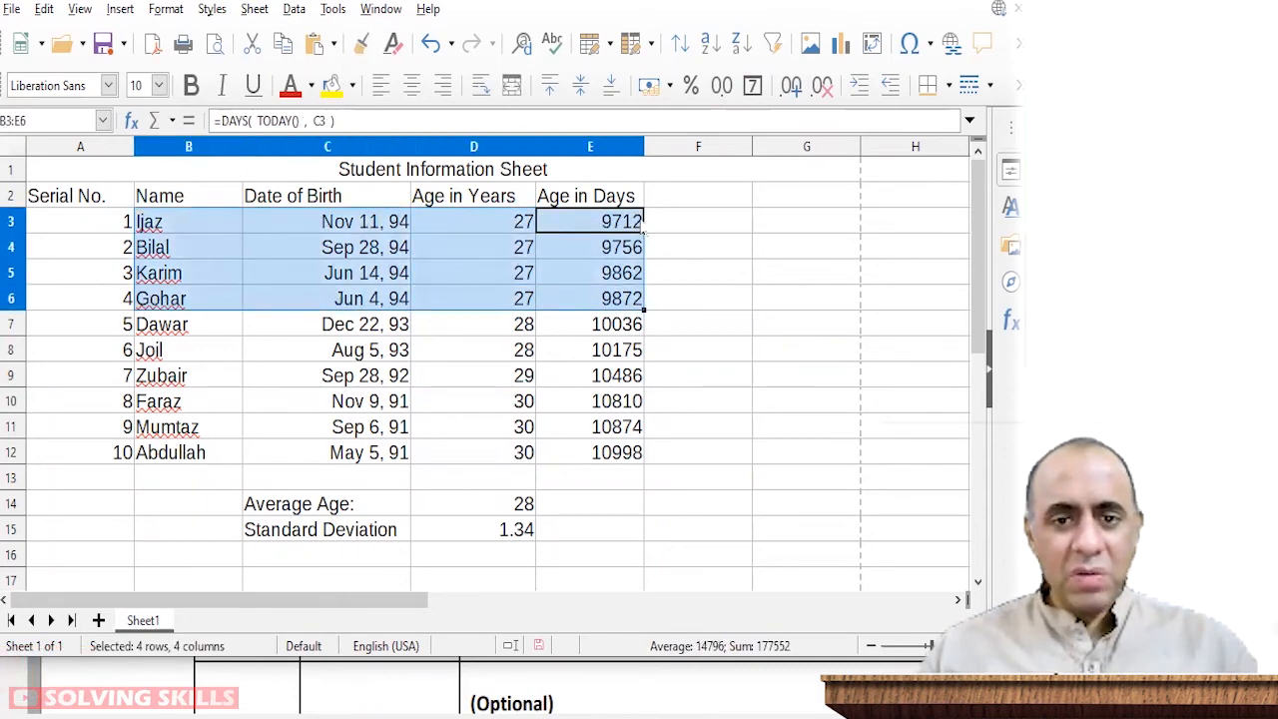
pyautogui.click(604, 411)
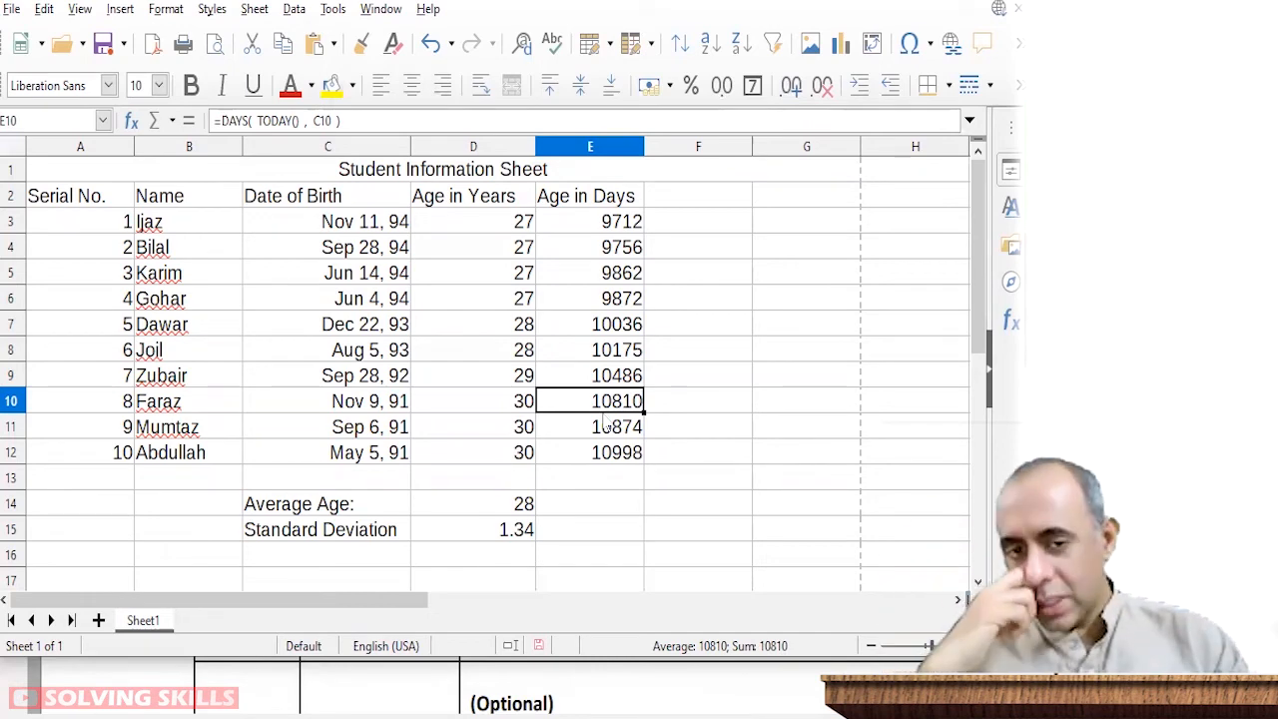
# Step: Add the column heading "Suitable" in F2 and review the ages in D3:E12 alongside the empty cells F3:F12
pyautogui.click(697, 203)
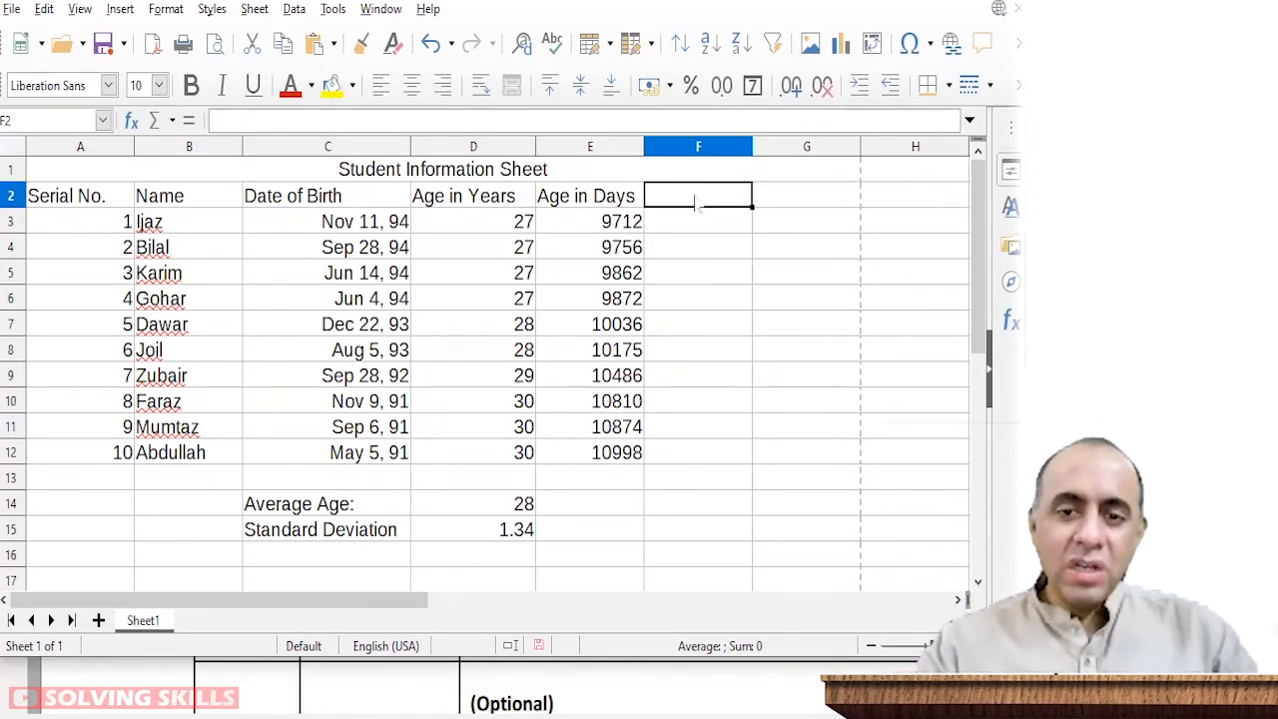
pyautogui.write('S')
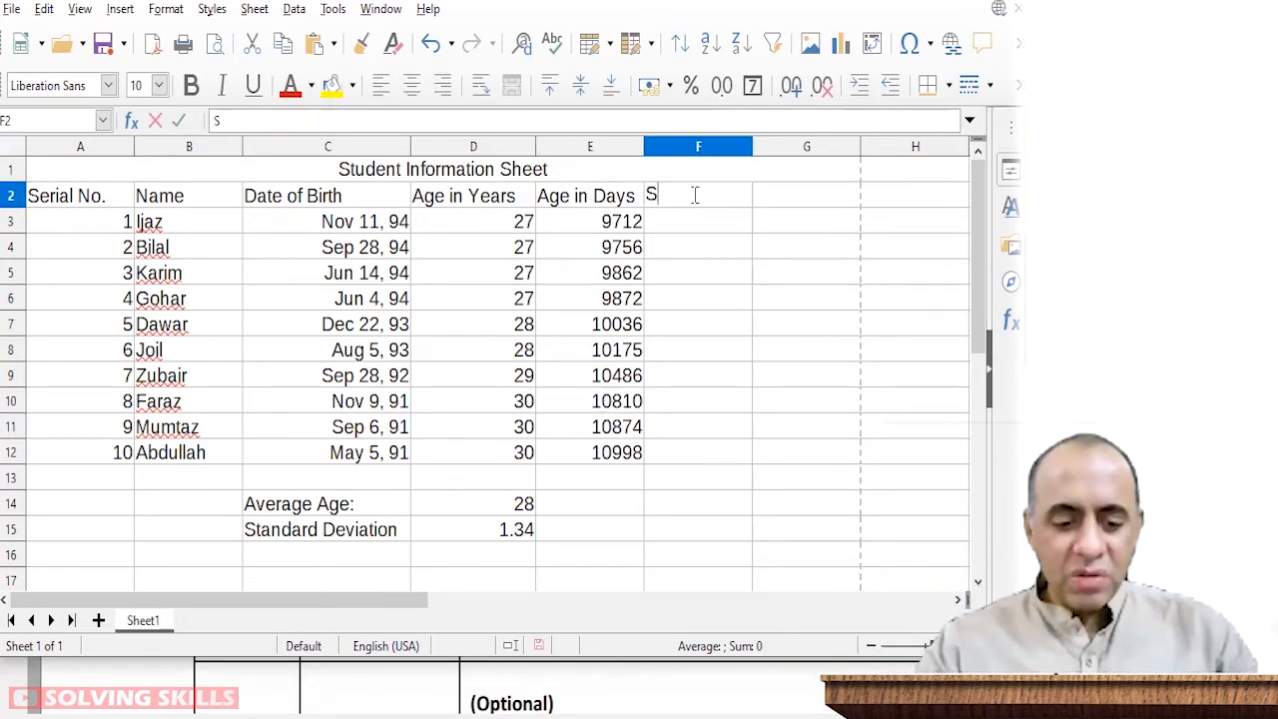
pyautogui.write('uitable')
pyautogui.press('Return')
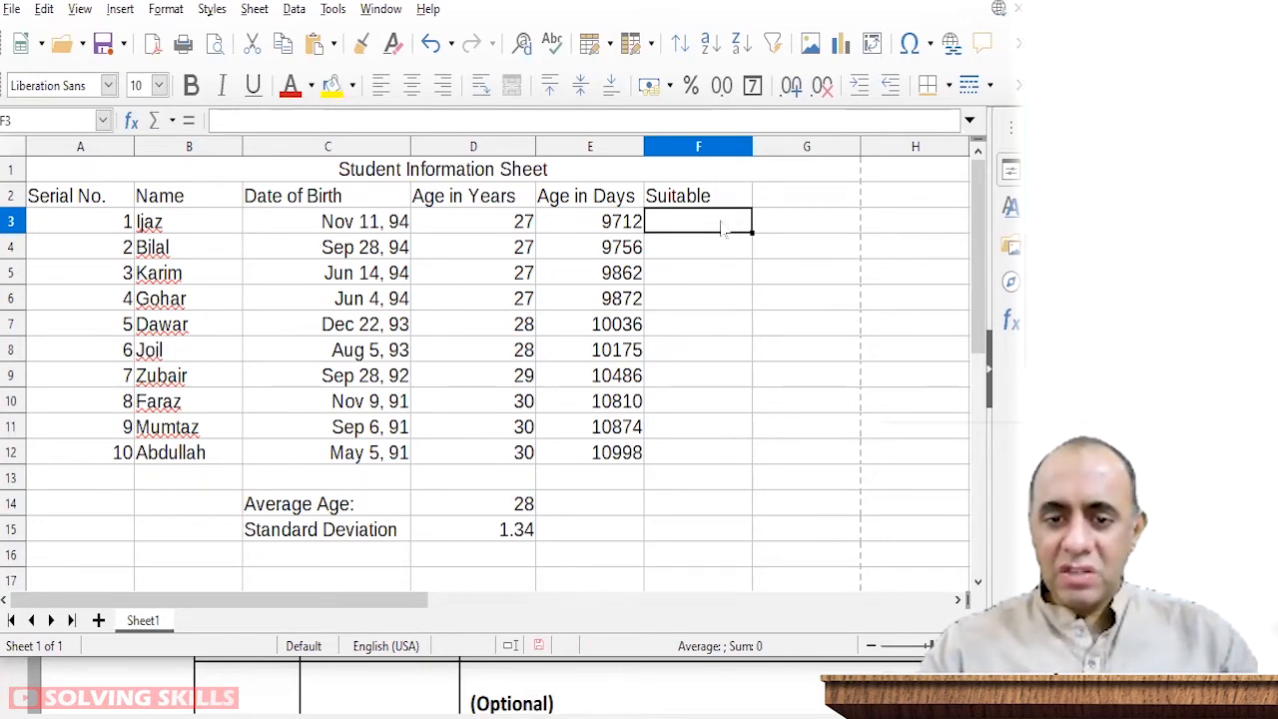
pyautogui.moveTo(722, 229); pyautogui.dragTo(699, 457)
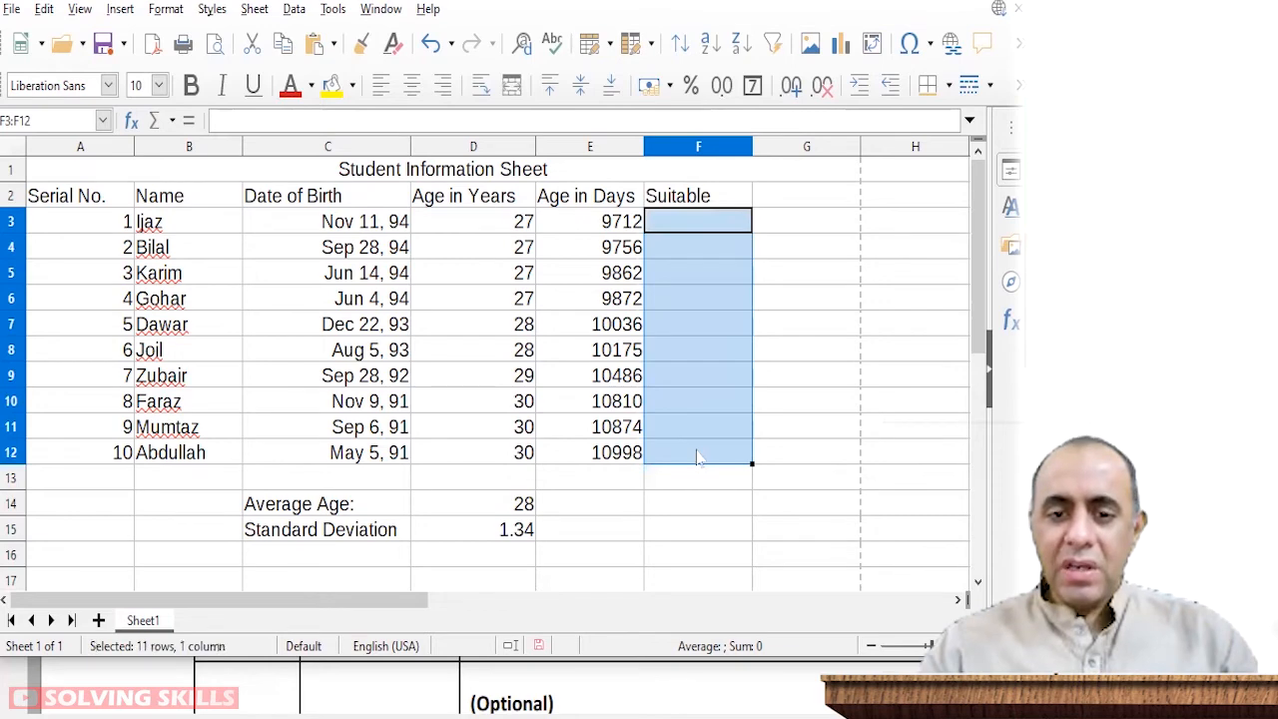
pyautogui.click(741, 200)
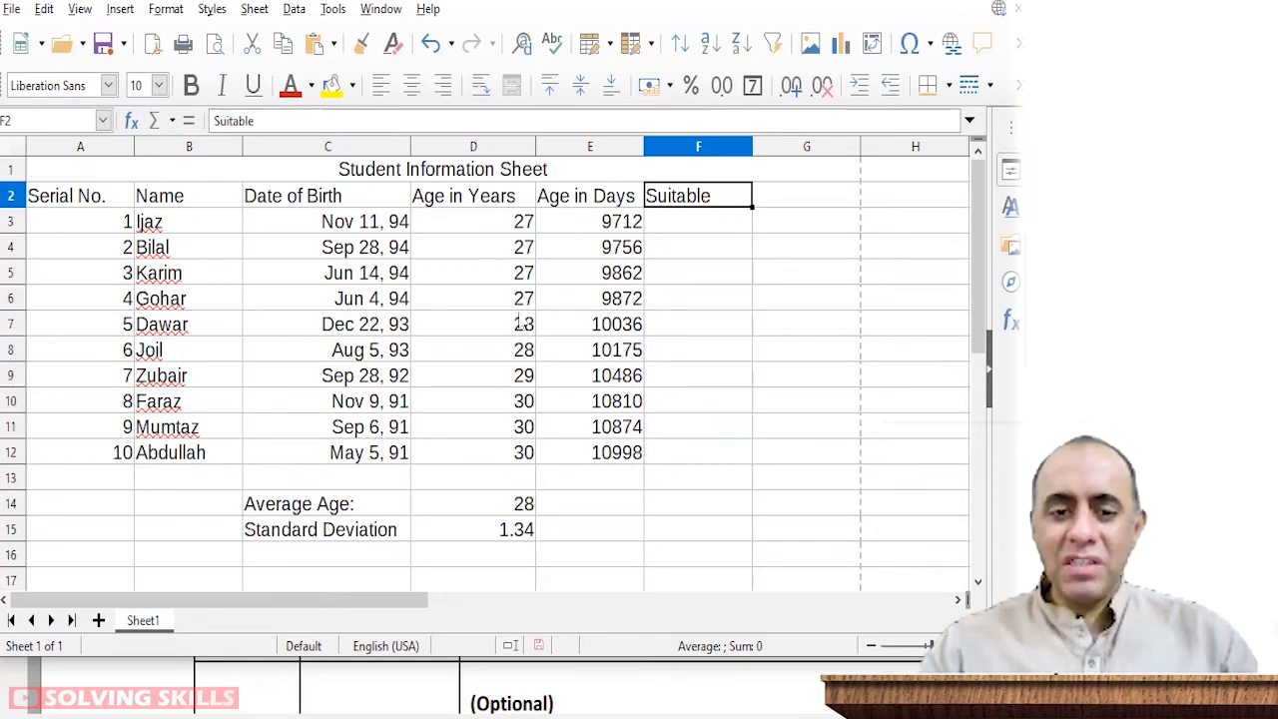
pyautogui.moveTo(511, 335); pyautogui.dragTo(524, 384)
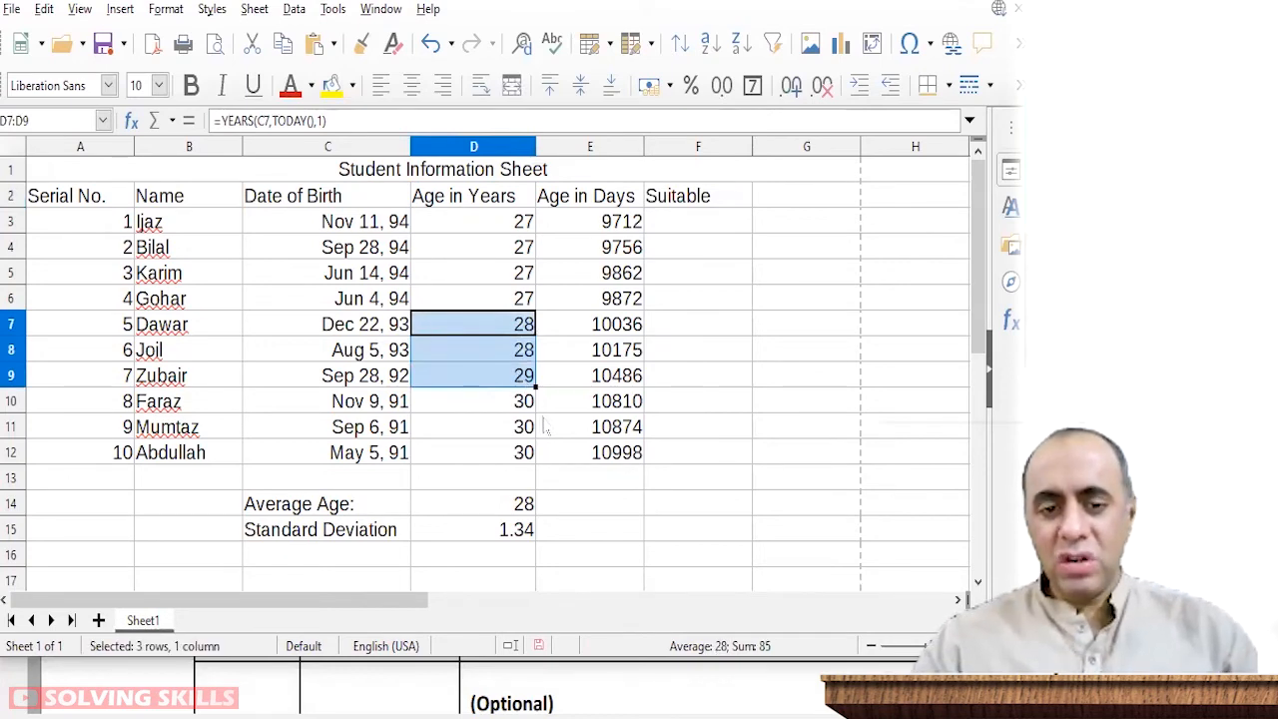
pyautogui.moveTo(514, 225); pyautogui.dragTo(660, 461)
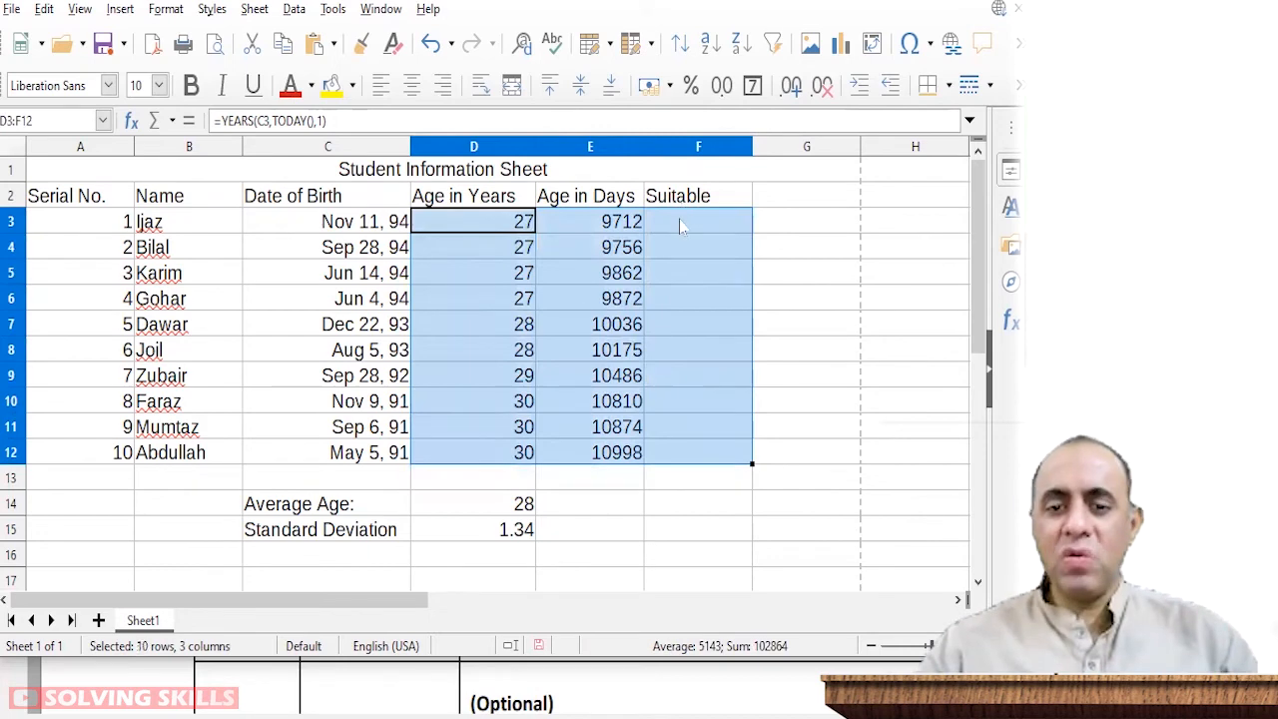
# Step: Start an IF formula in F3 with two commas inside the parentheses, leaving its three arguments empty
pyautogui.click(679, 227)
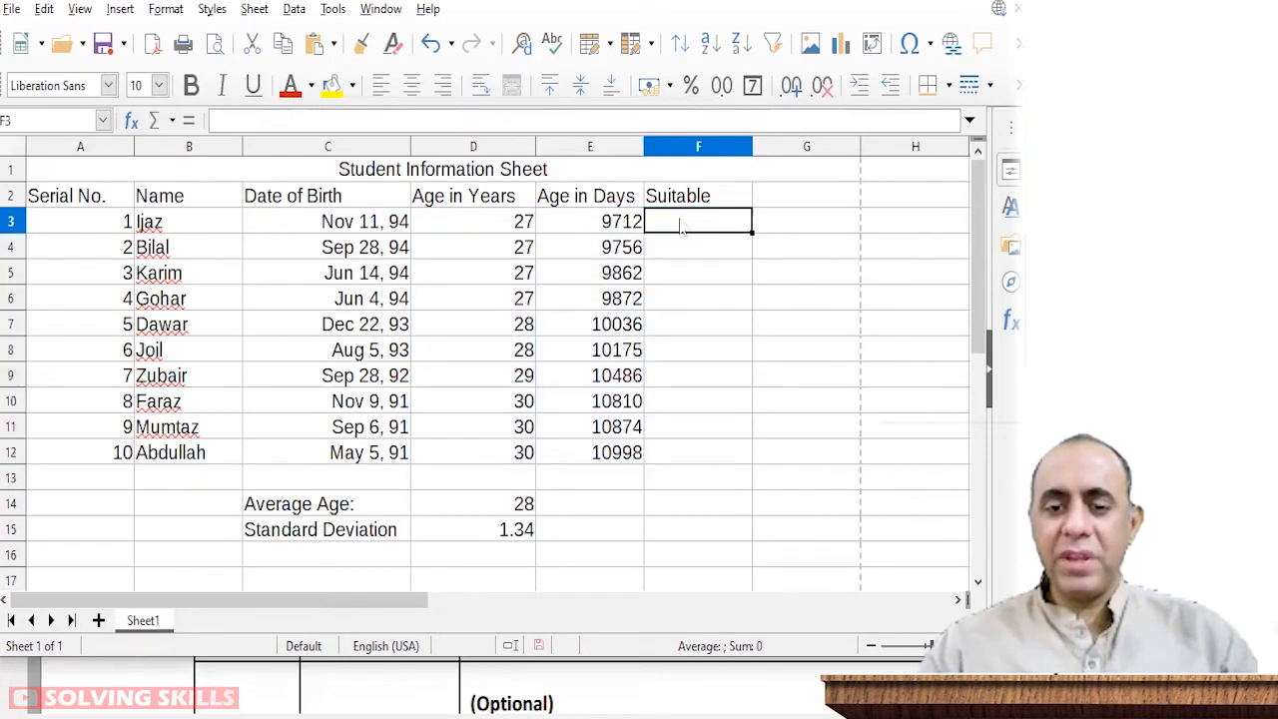
pyautogui.click(959, 603)
pyautogui.write('=')
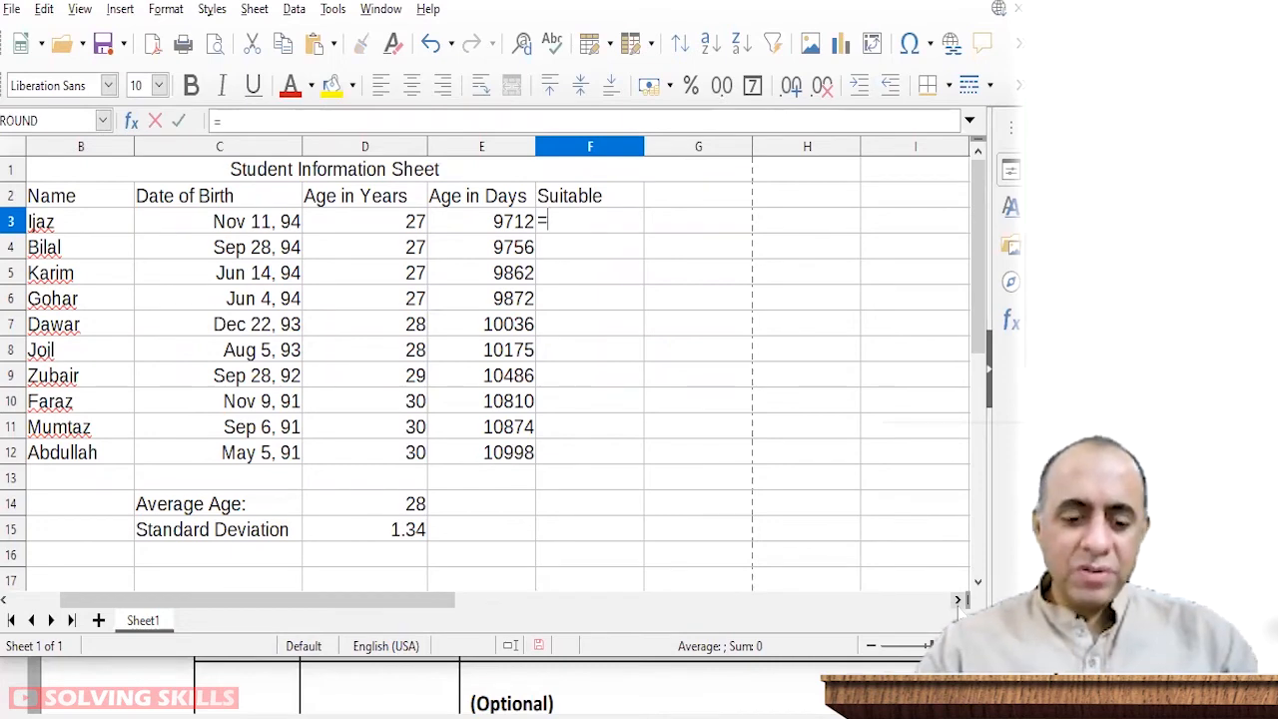
pyautogui.write('if (')
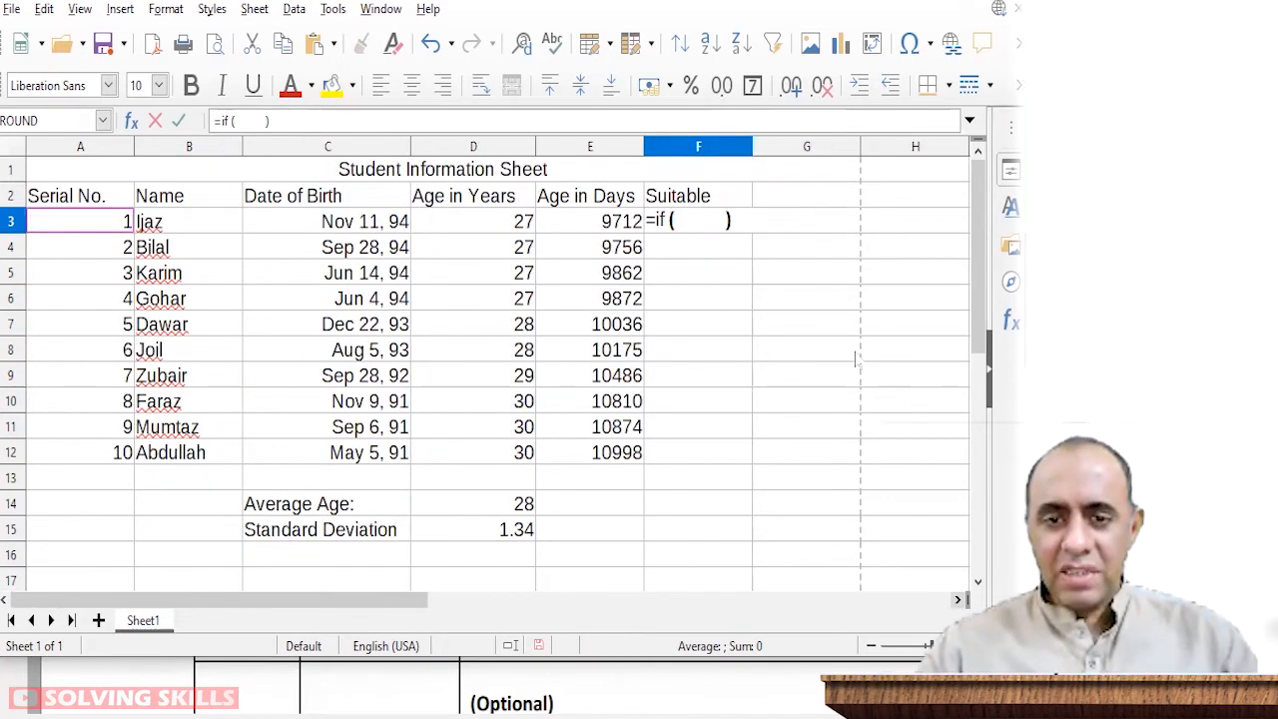
pyautogui.write(', ')
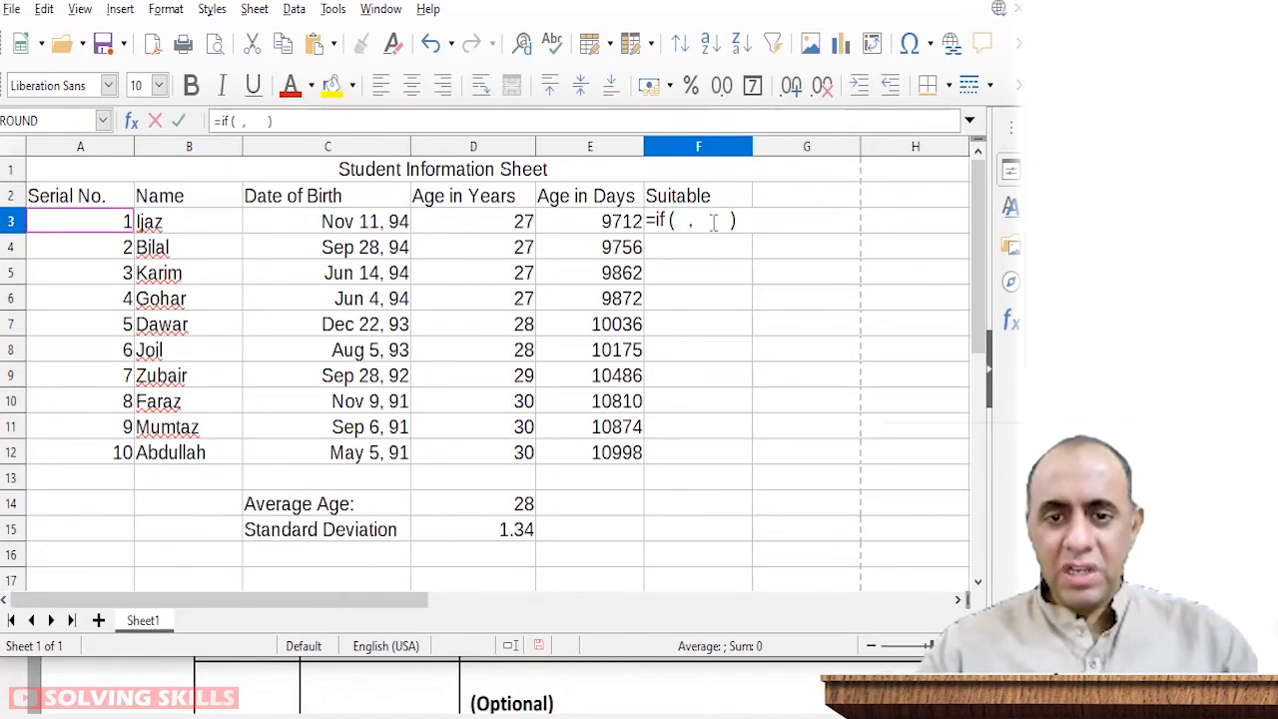
pyautogui.write(',')
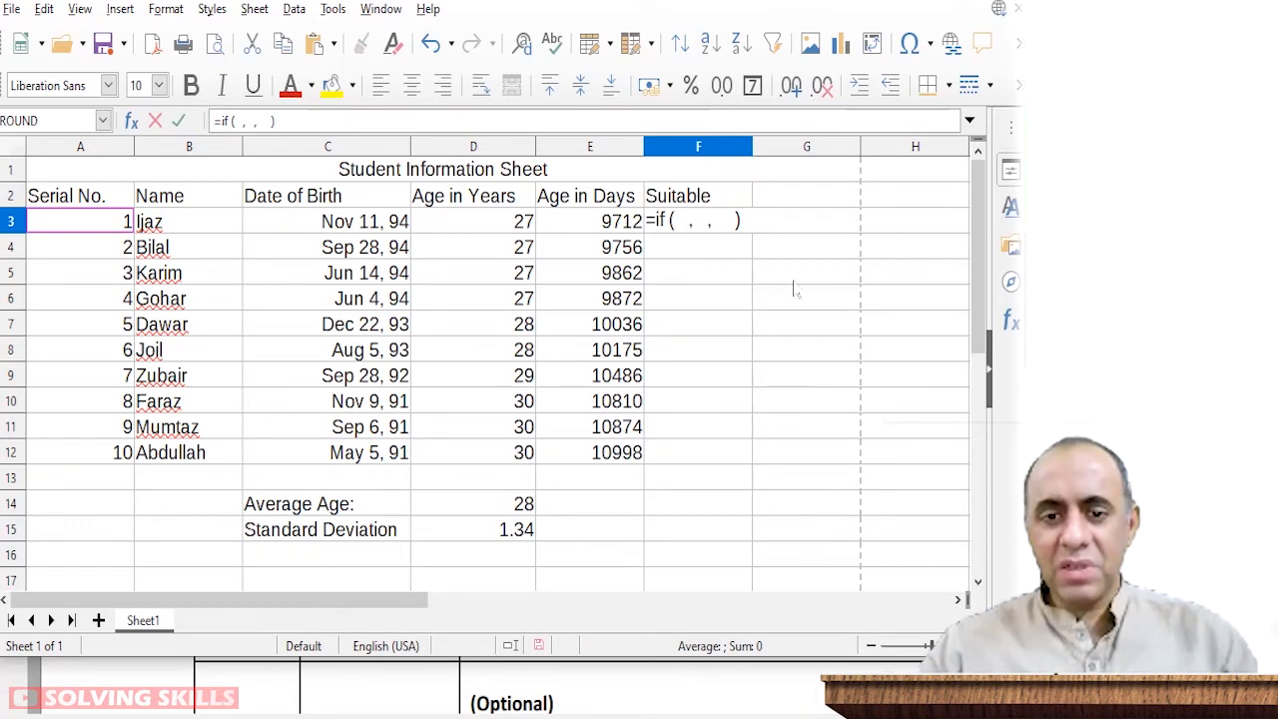
# Step: Fill in "Yes" as the true result and "No" as the false result of the IF formula in F3
pyautogui.click(698, 219)
pyautogui.write('"Yes"')
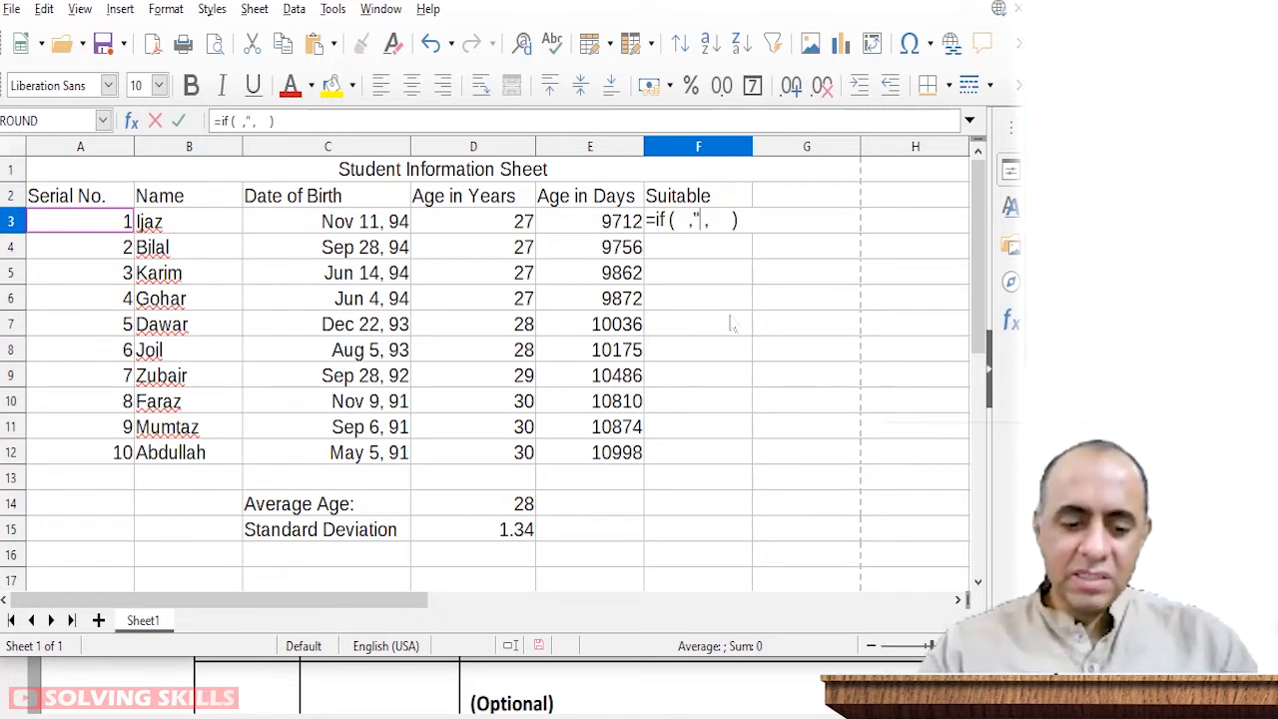
pyautogui.click(754, 220)
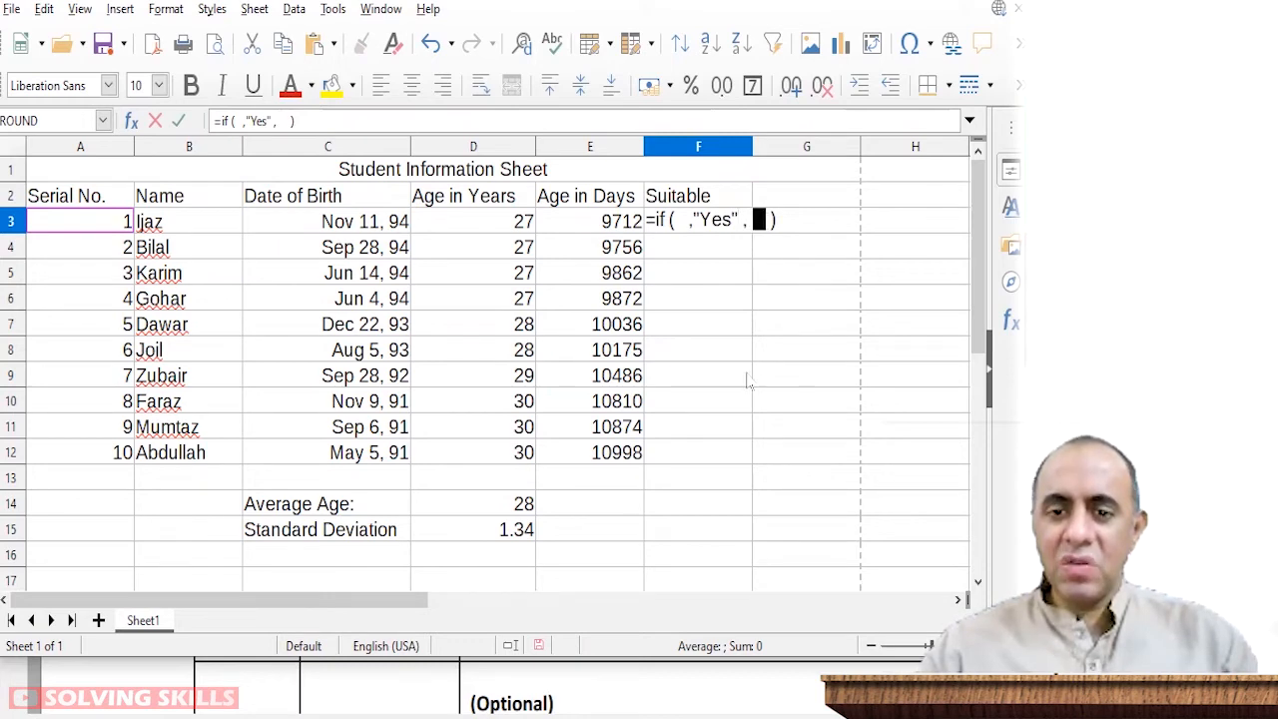
pyautogui.write('"no"')
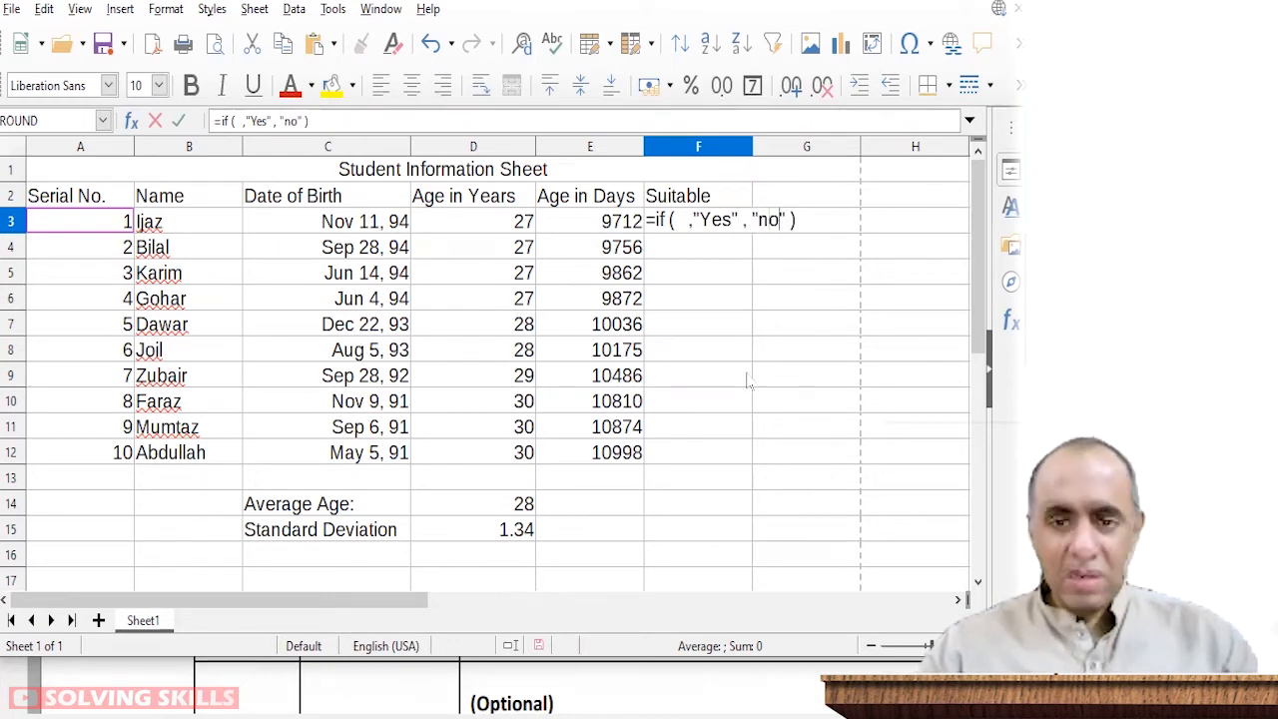
pyautogui.press('Left')
pyautogui.press('BackSpace')
pyautogui.write('N')
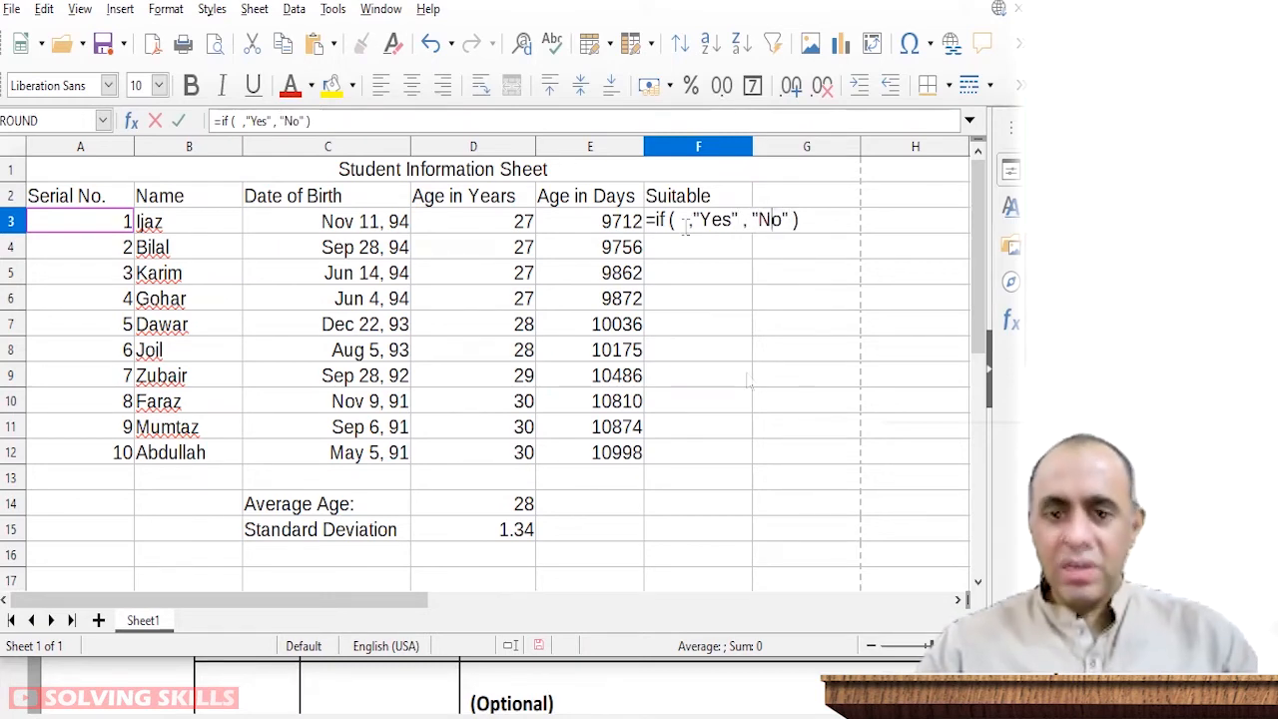
# Step: Set the IF condition in F3 to and(E3>27,E3<30) and enter the completed formula
pyautogui.click(785, 308)
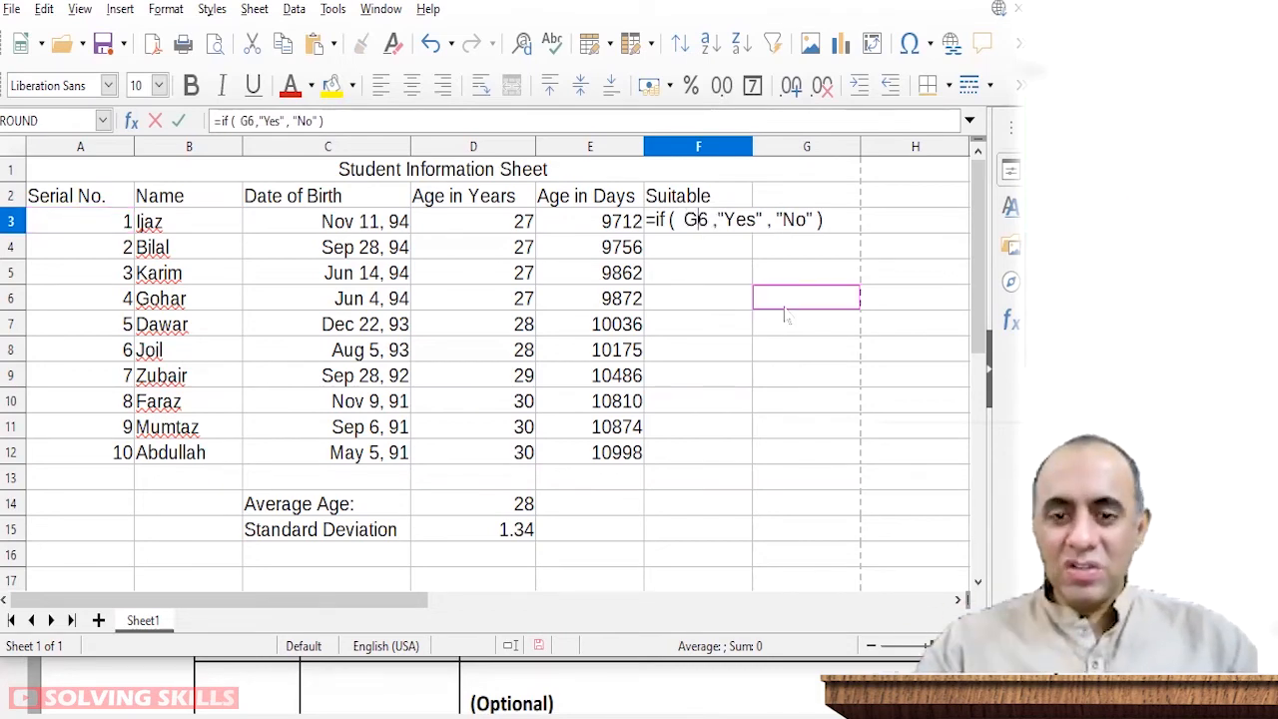
pyautogui.press('BackSpace')
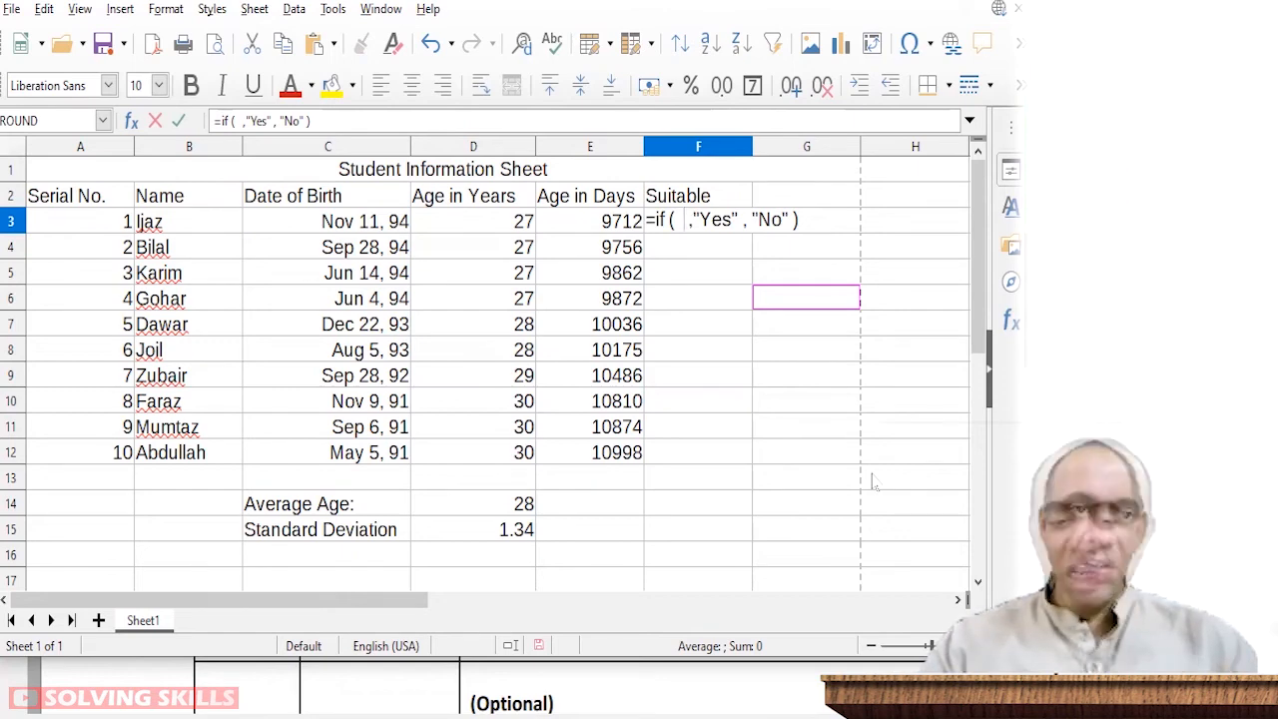
pyautogui.write('and(')
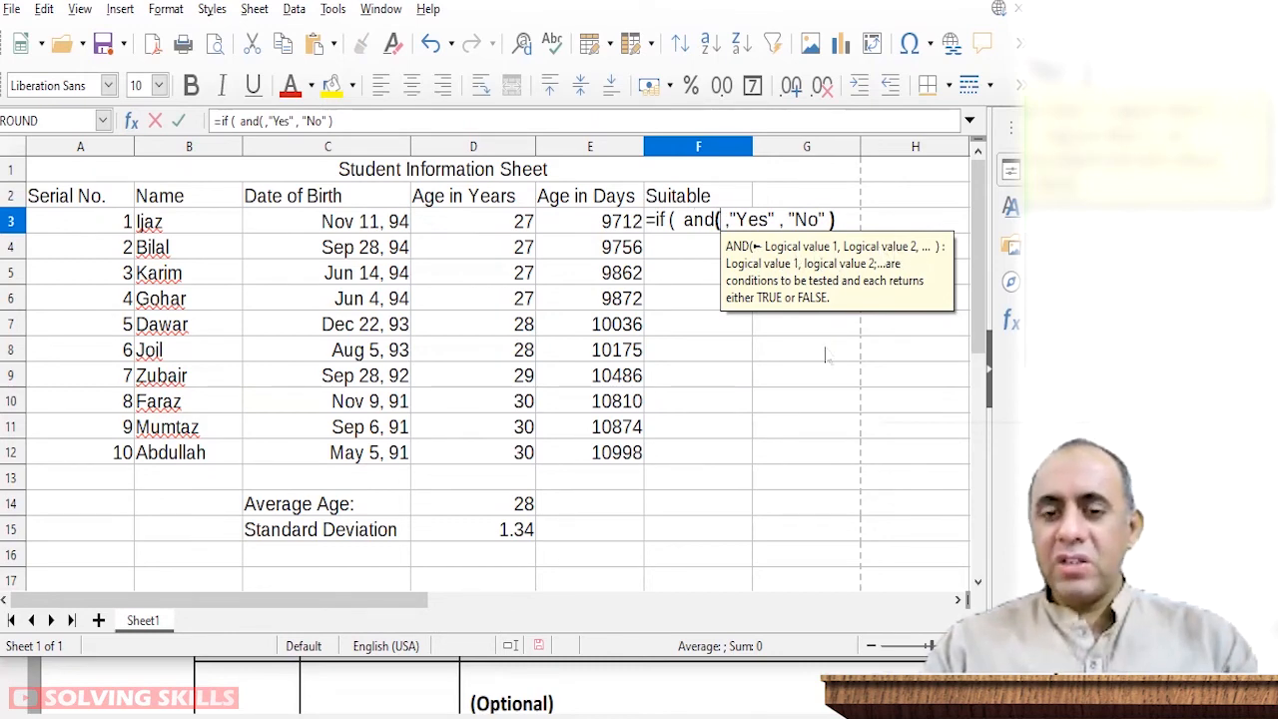
pyautogui.click(608, 226)
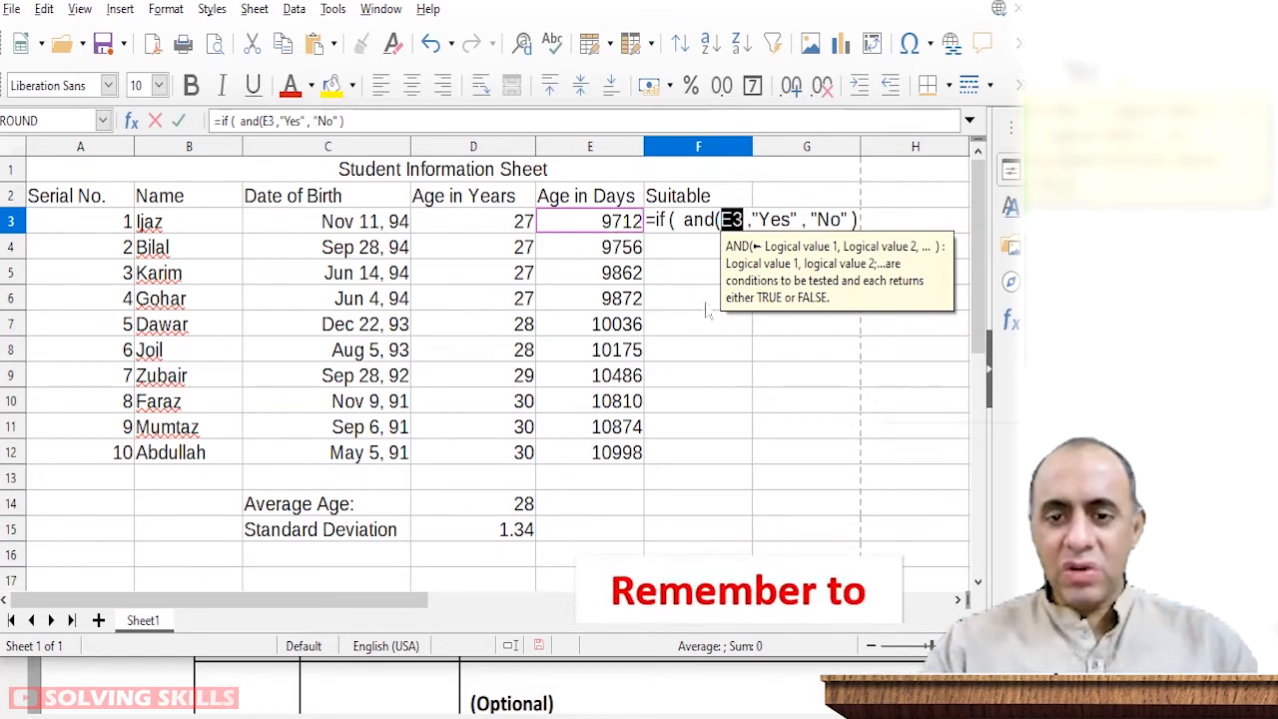
pyautogui.write('>')
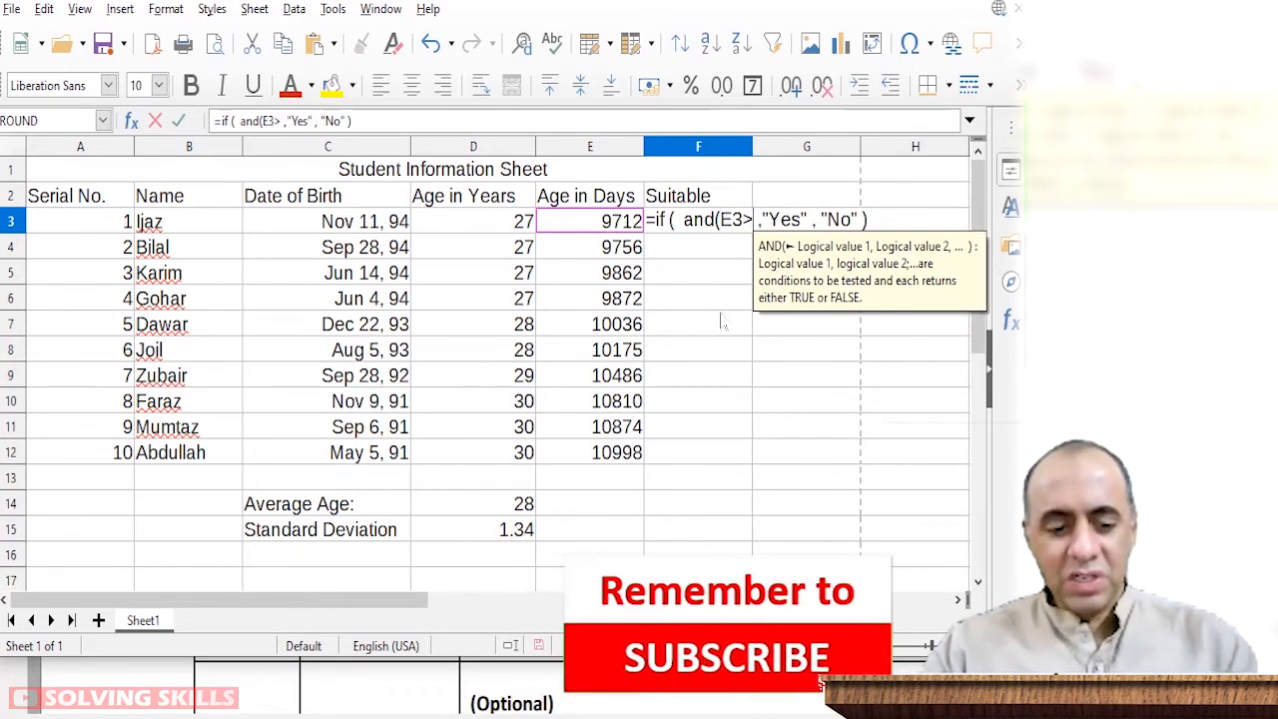
pyautogui.write('27,')
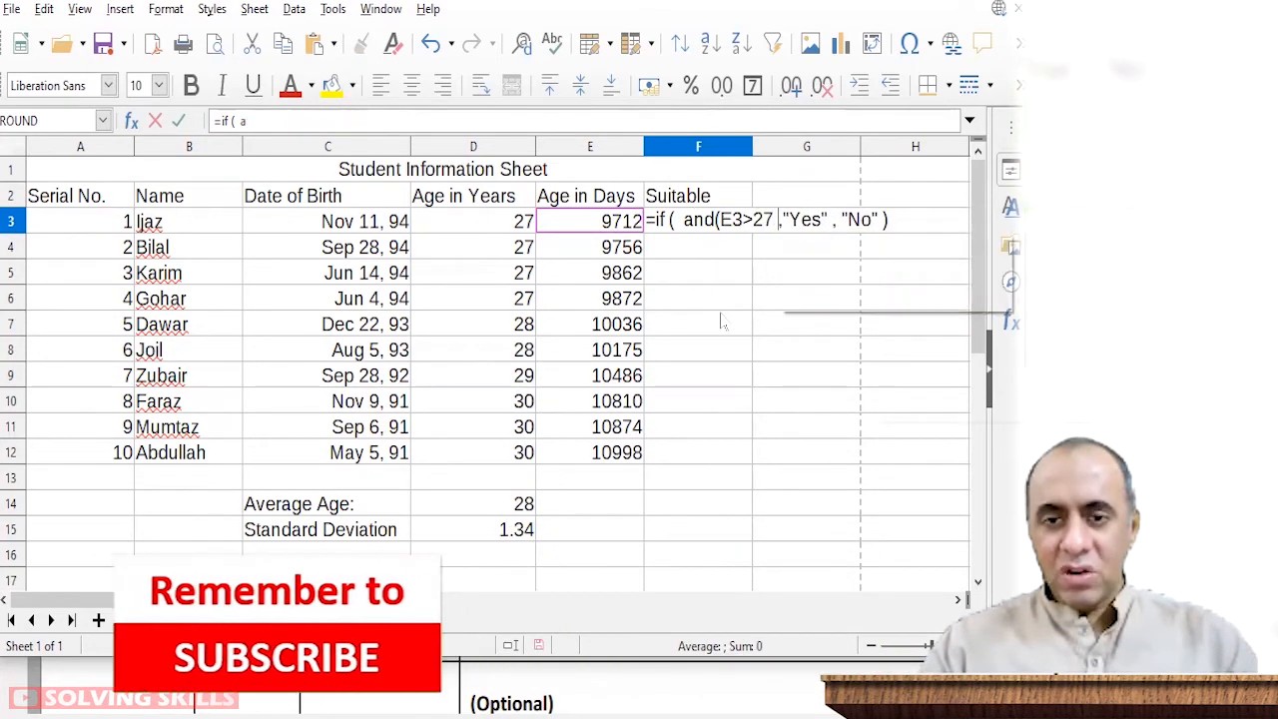
pyautogui.write('E3<')
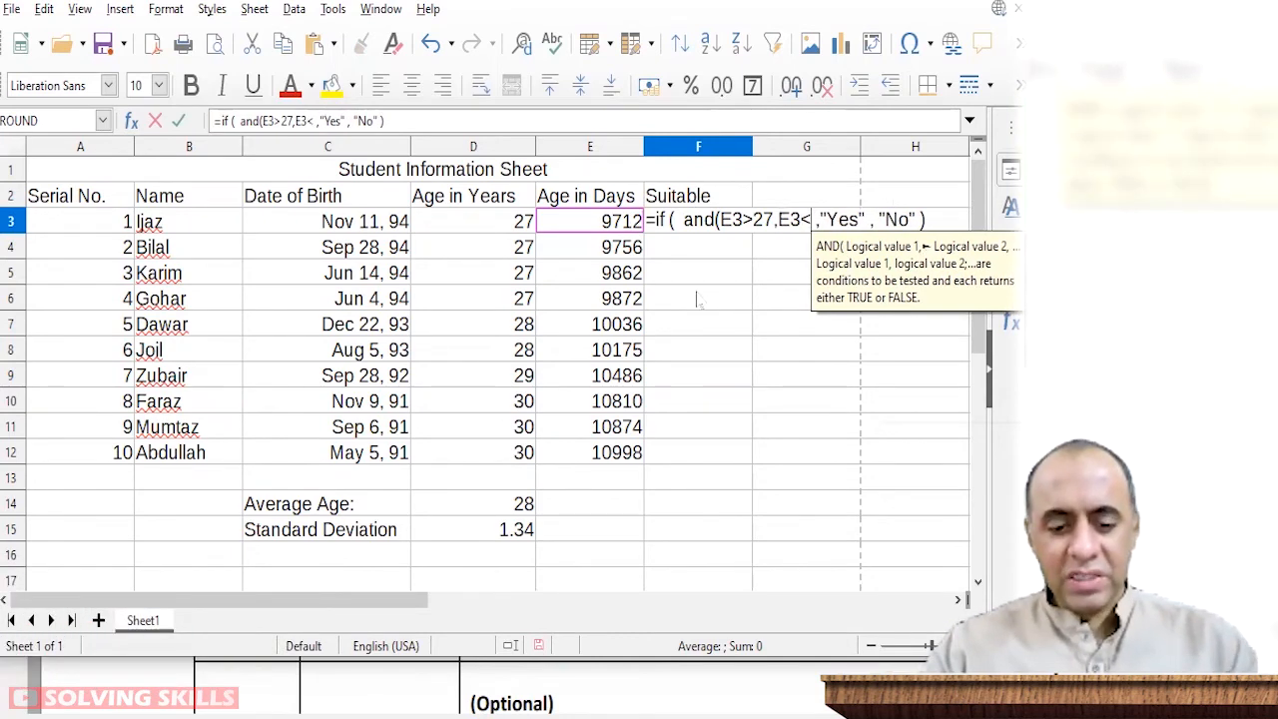
pyautogui.write('30)')
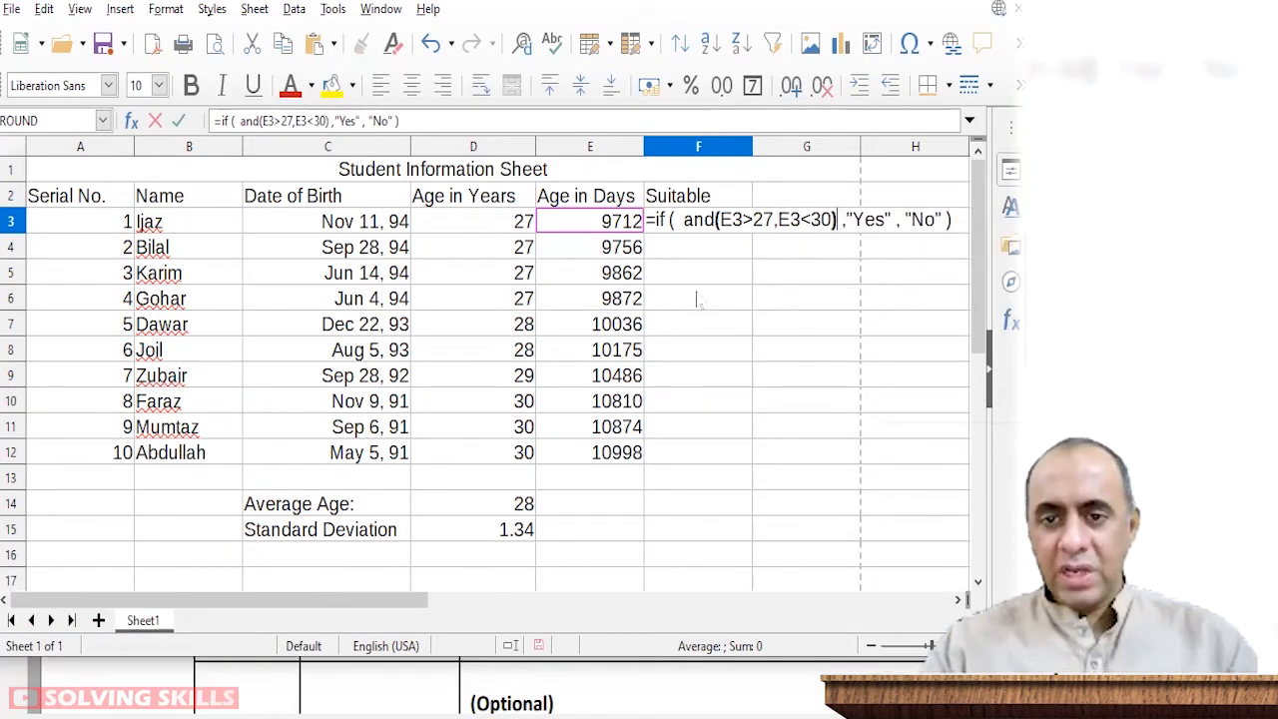
pyautogui.press('Return')
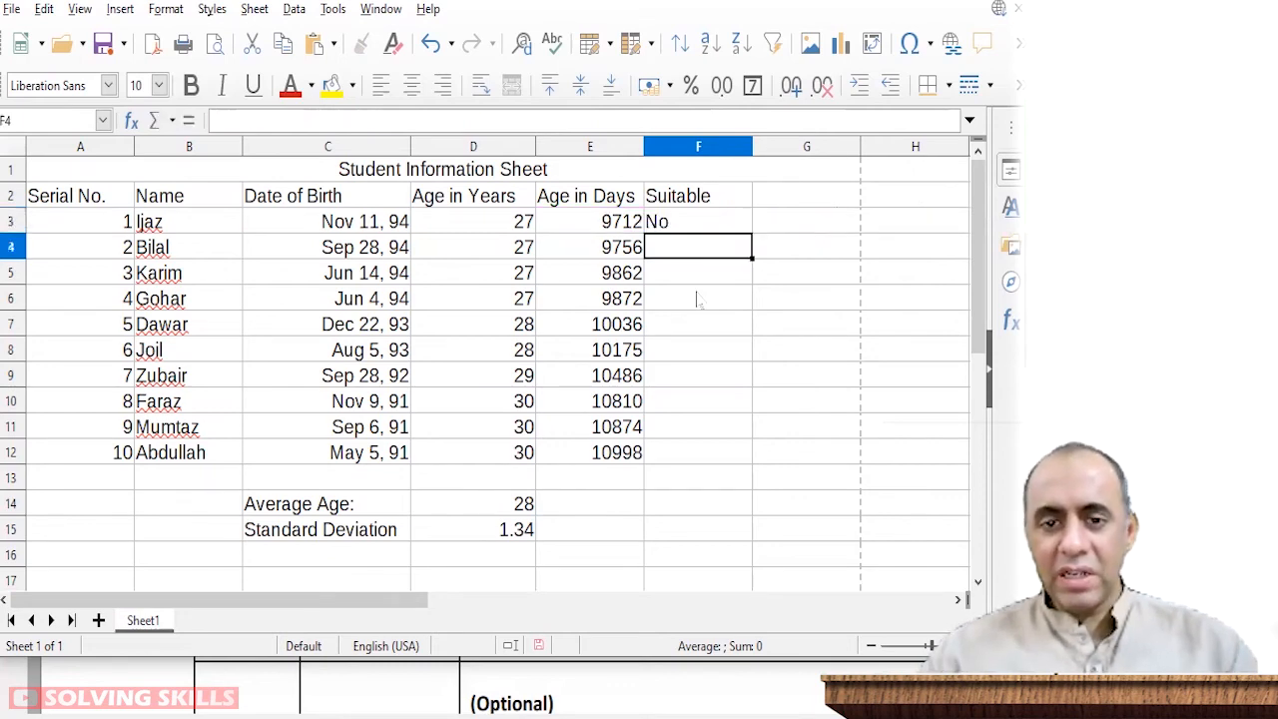
# Step: Review the AND condition in the F3 formula and change both of its cell references to D3, giving AND(D3>27, D3<30)
pyautogui.doubleClick(700, 222)
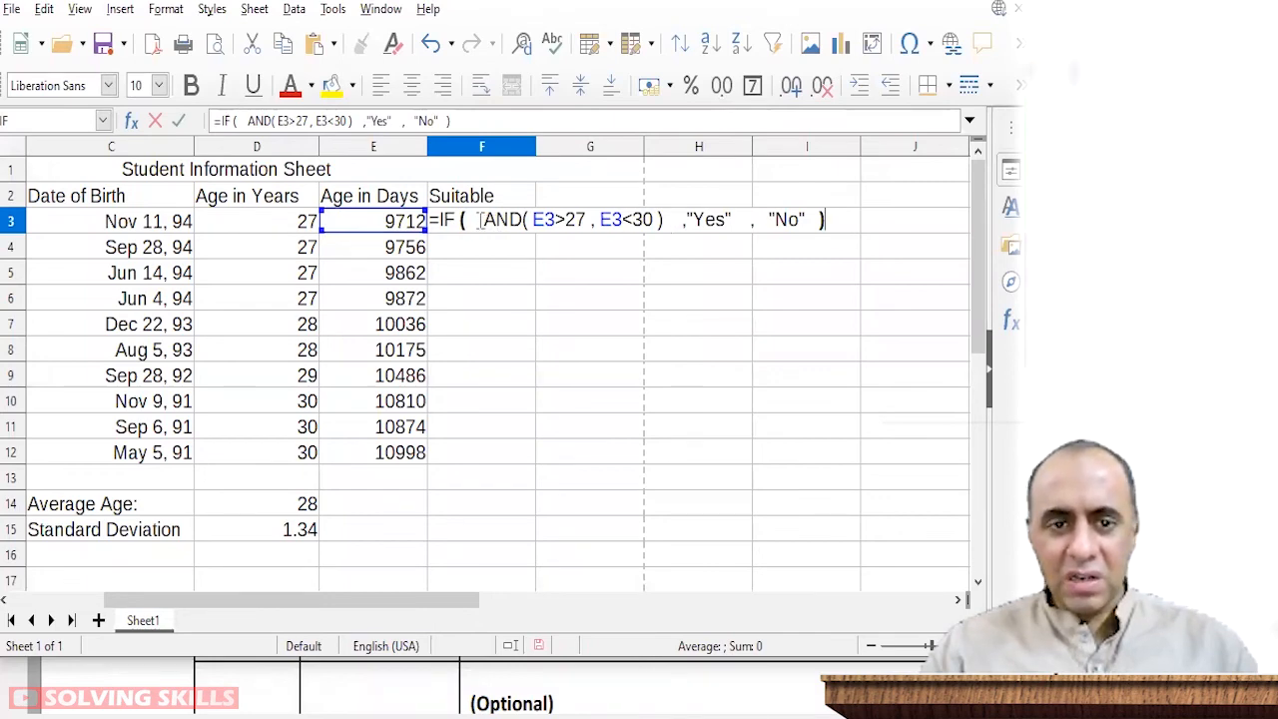
pyautogui.moveTo(480, 220); pyautogui.dragTo(678, 224)
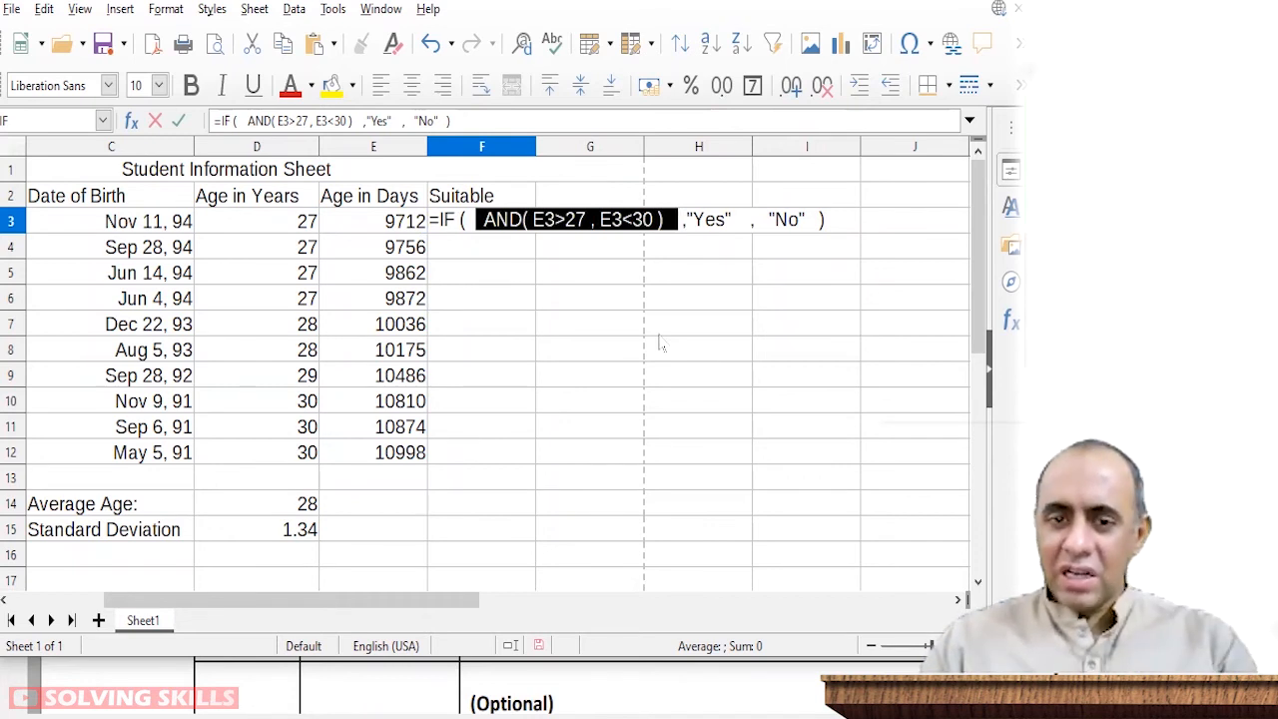
pyautogui.moveTo(484, 220); pyautogui.dragTo(521, 220)
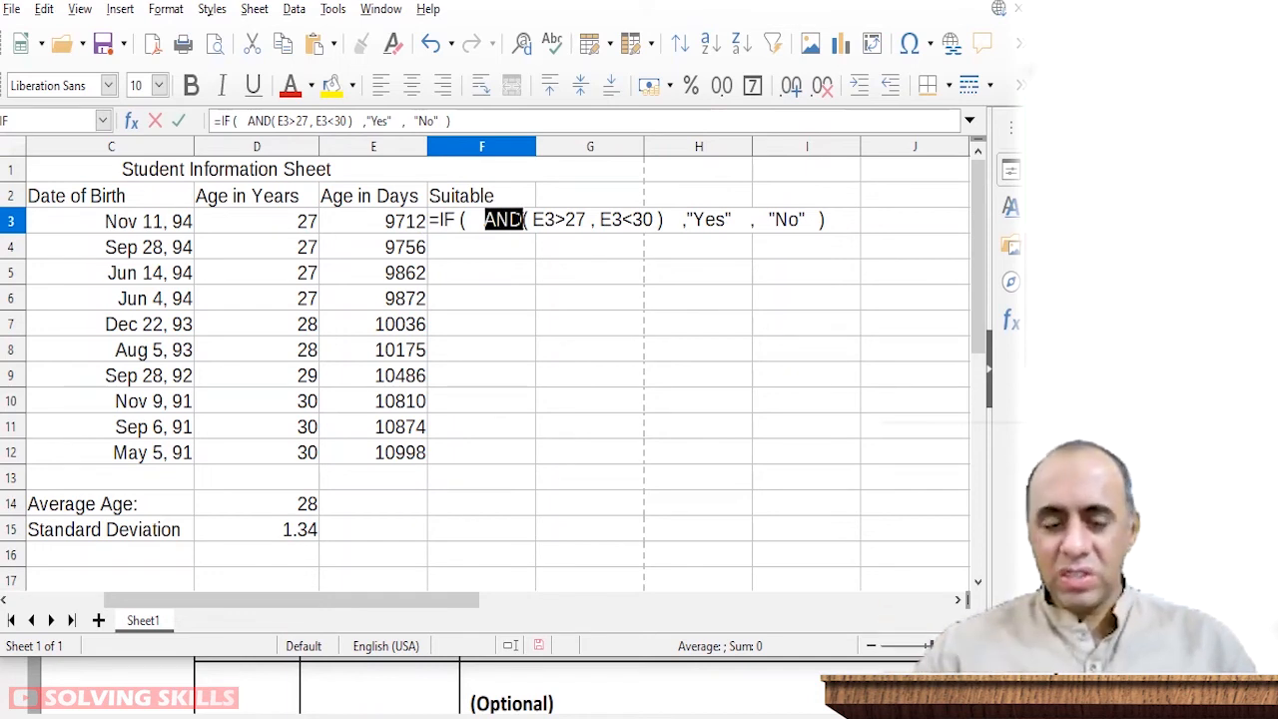
pyautogui.click(525, 220)
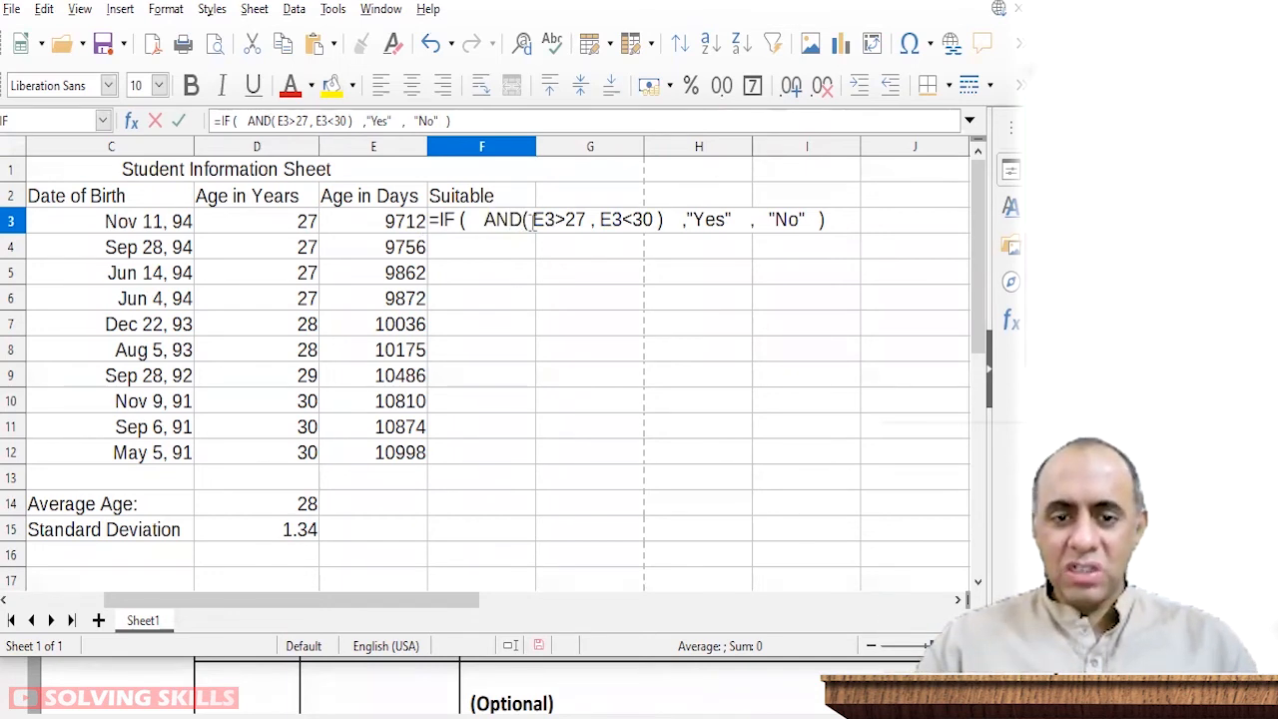
pyautogui.moveTo(533, 220); pyautogui.dragTo(586, 220)
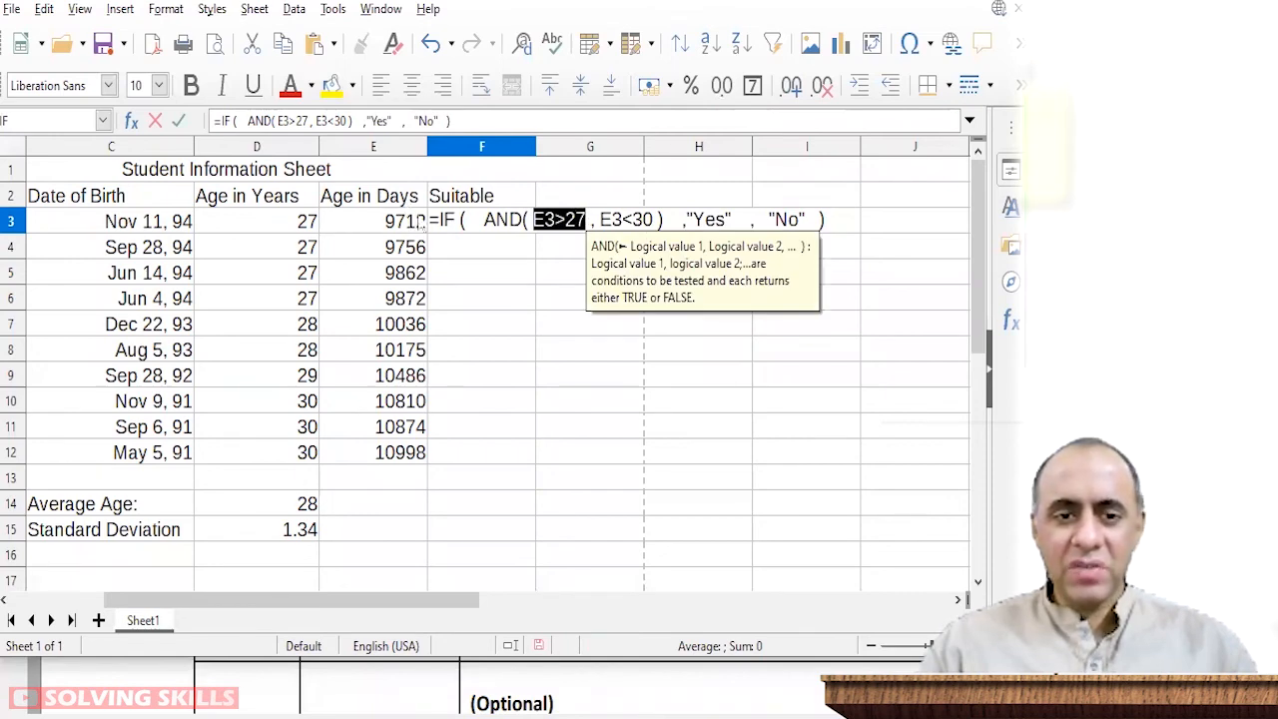
pyautogui.moveTo(602, 220); pyautogui.dragTo(654, 220)
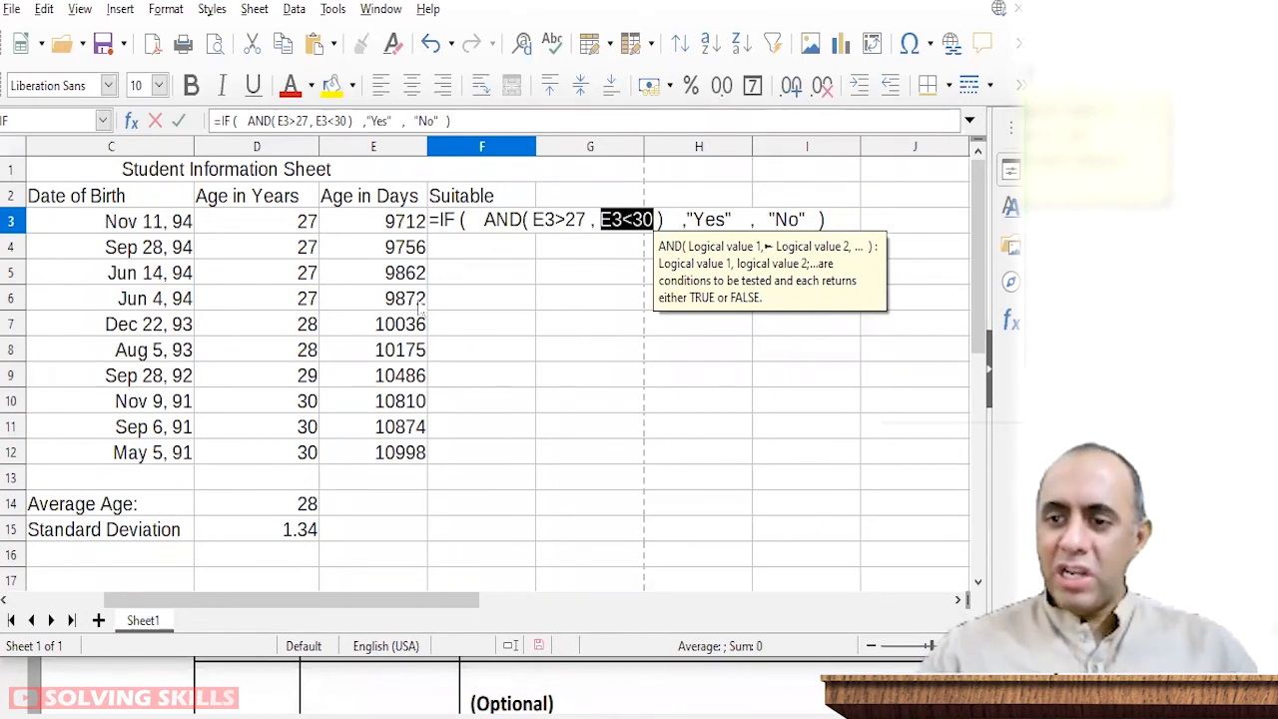
pyautogui.moveTo(486, 219); pyautogui.dragTo(661, 222)
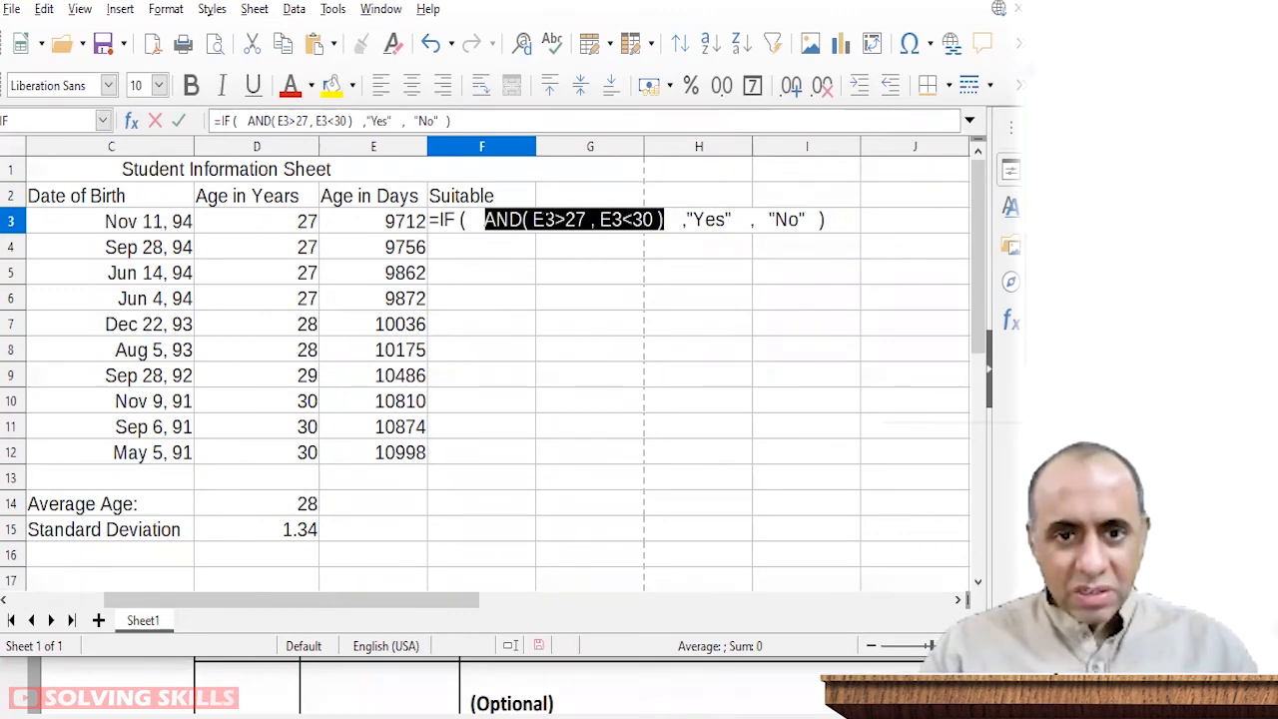
pyautogui.click(544, 220)
pyautogui.press('BackSpace')
pyautogui.write('d')
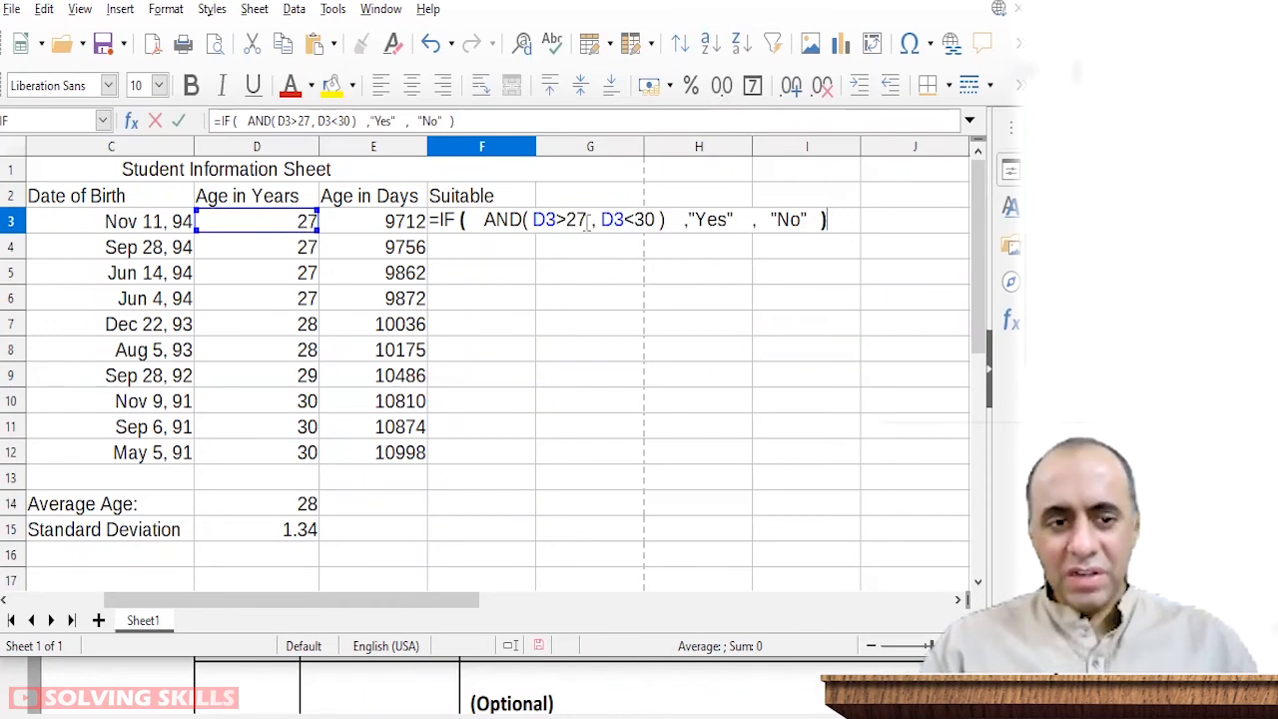
# Step: Check the parts of the F3 formula, add a space before "Yes" and enter the formula
pyautogui.moveTo(484, 219); pyautogui.dragTo(509, 220)
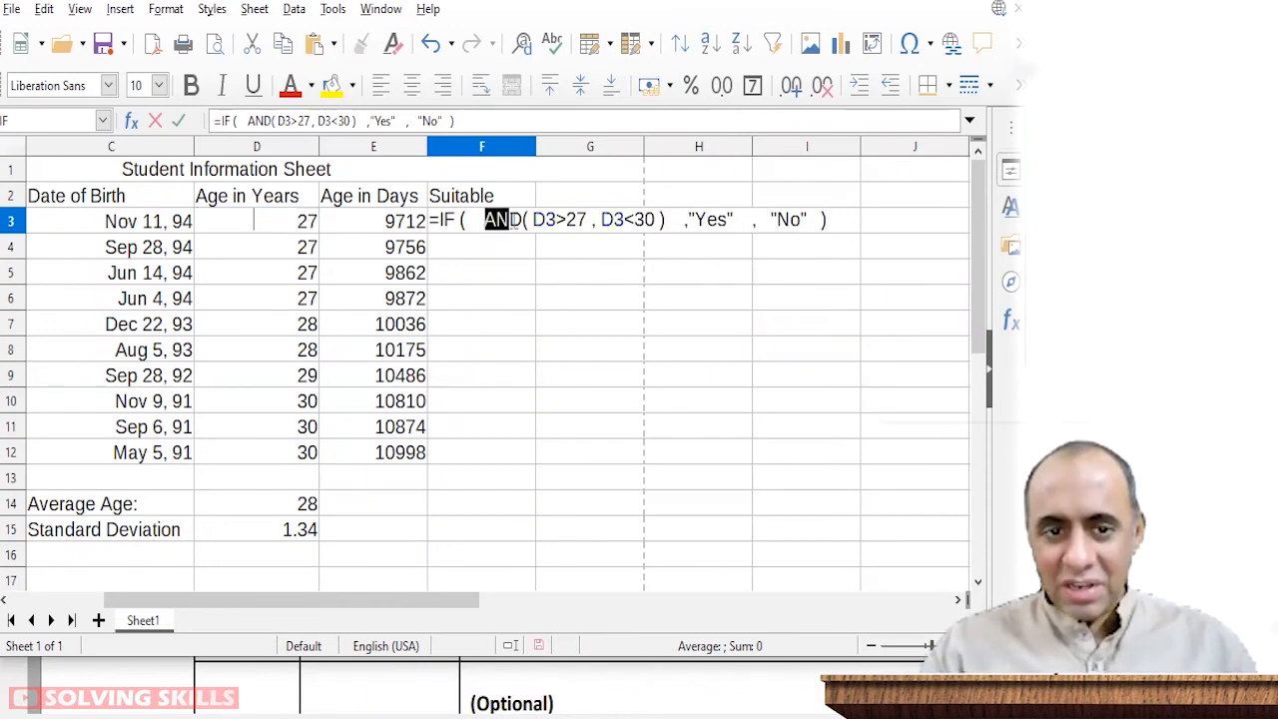
pyautogui.moveTo(602, 219); pyautogui.dragTo(656, 219)
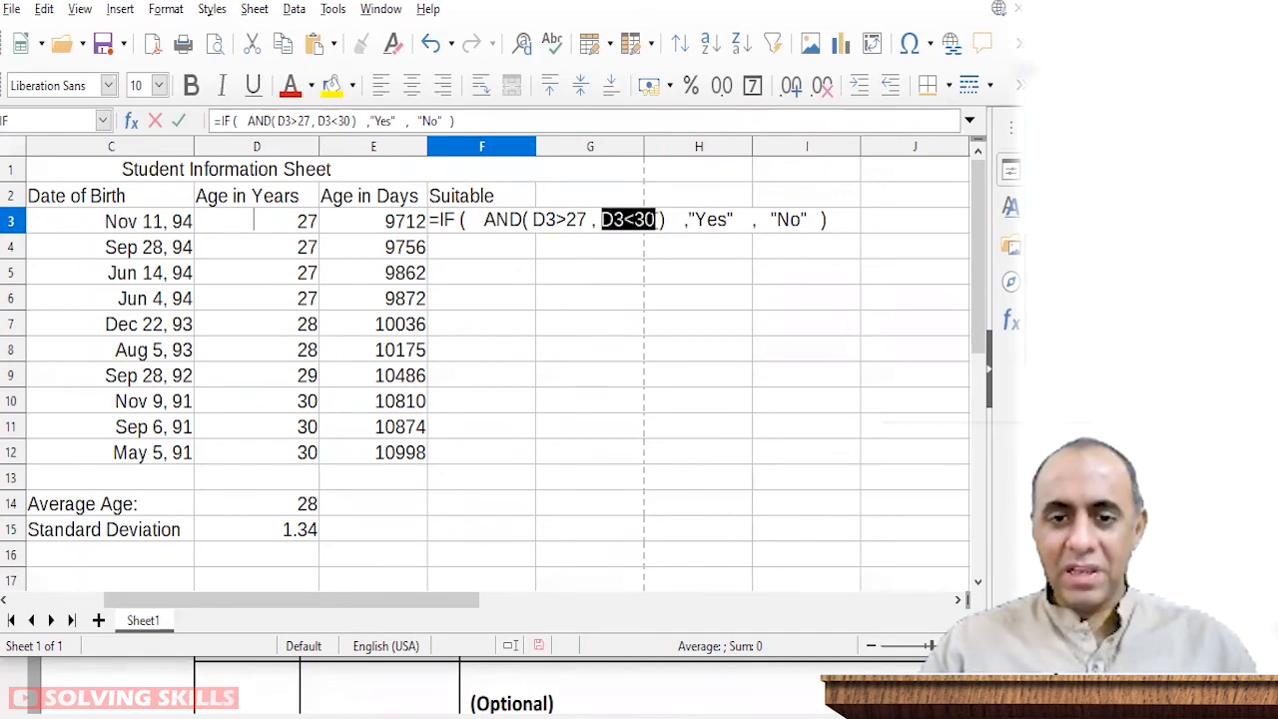
pyautogui.moveTo(485, 220); pyautogui.dragTo(664, 220)
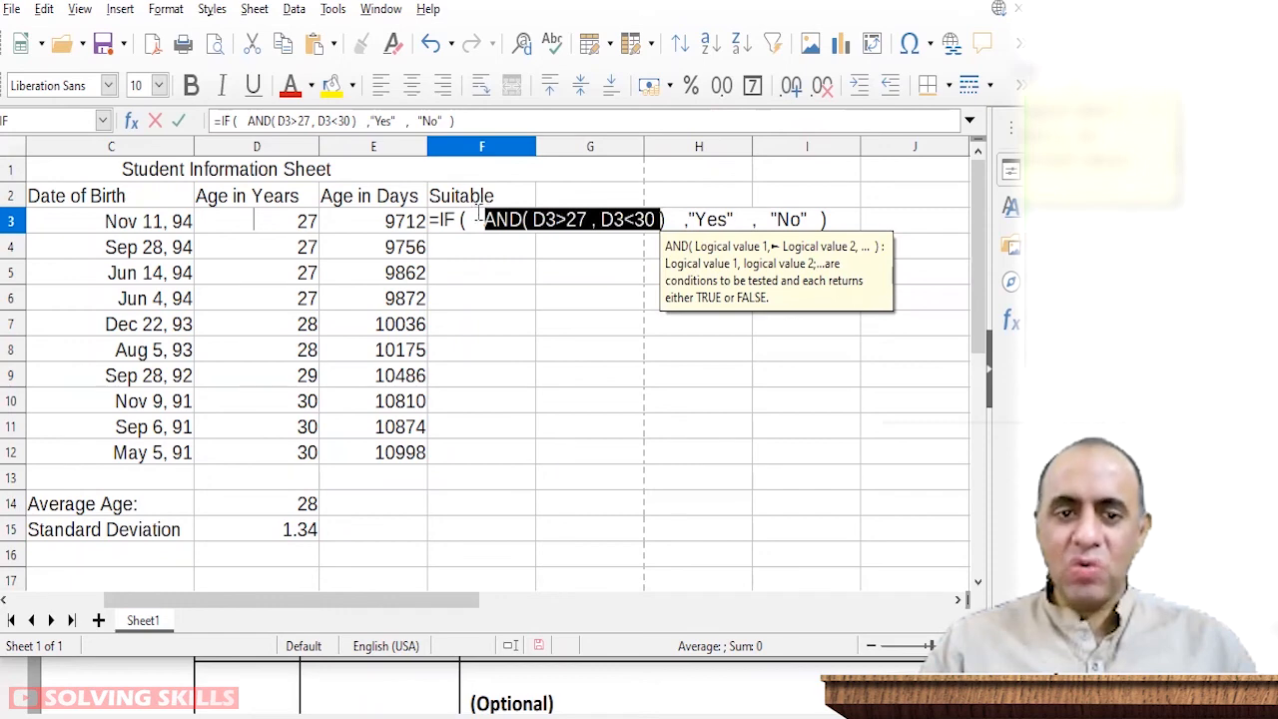
pyautogui.doubleClick(447, 219)
pyautogui.moveTo(689, 230); pyautogui.dragTo(739, 221)
pyautogui.click(689, 219)
pyautogui.press('Return')
pyautogui.press('Up')
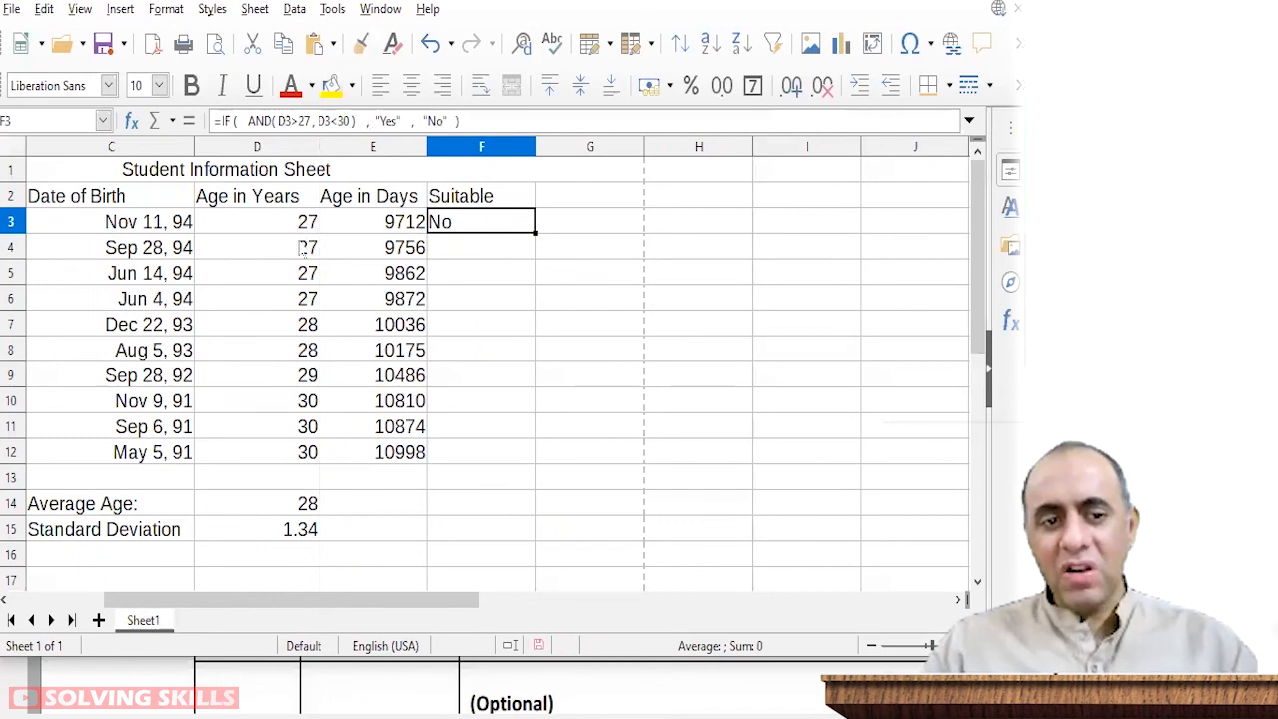
# Step: Recheck the IF formula in F3 and fill it down through F12
pyautogui.press('F2')
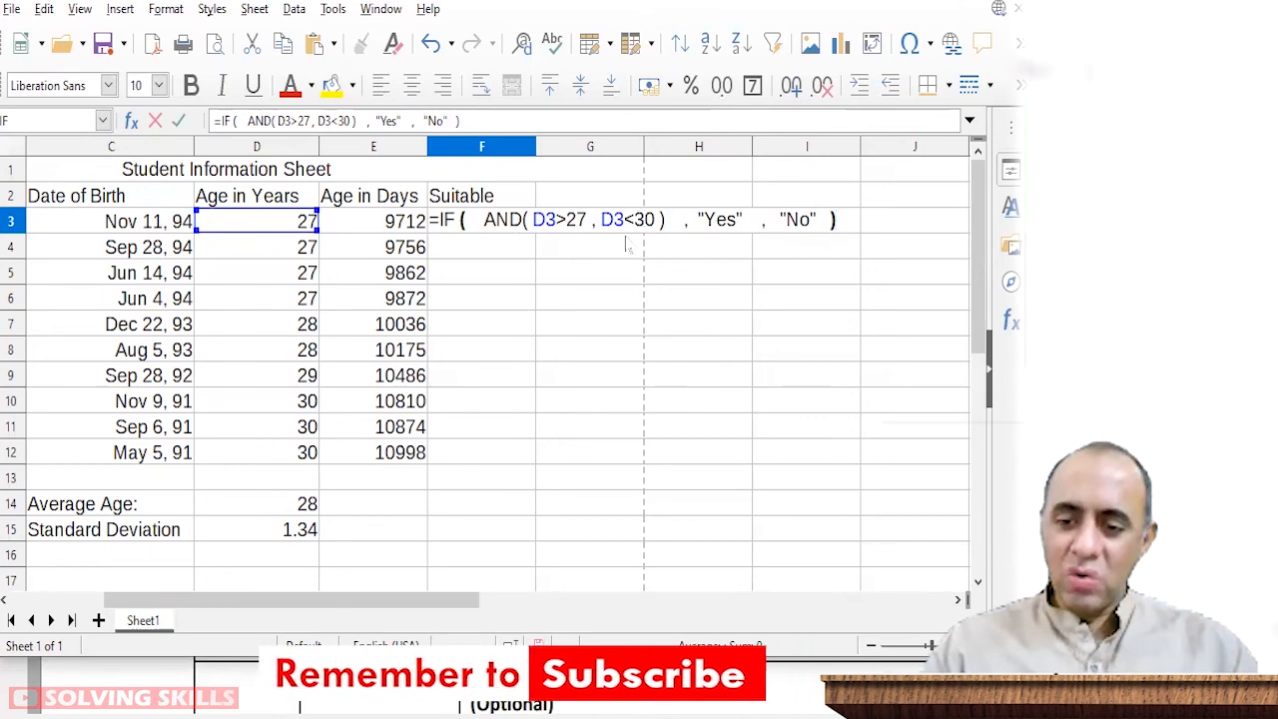
pyautogui.press('Return')
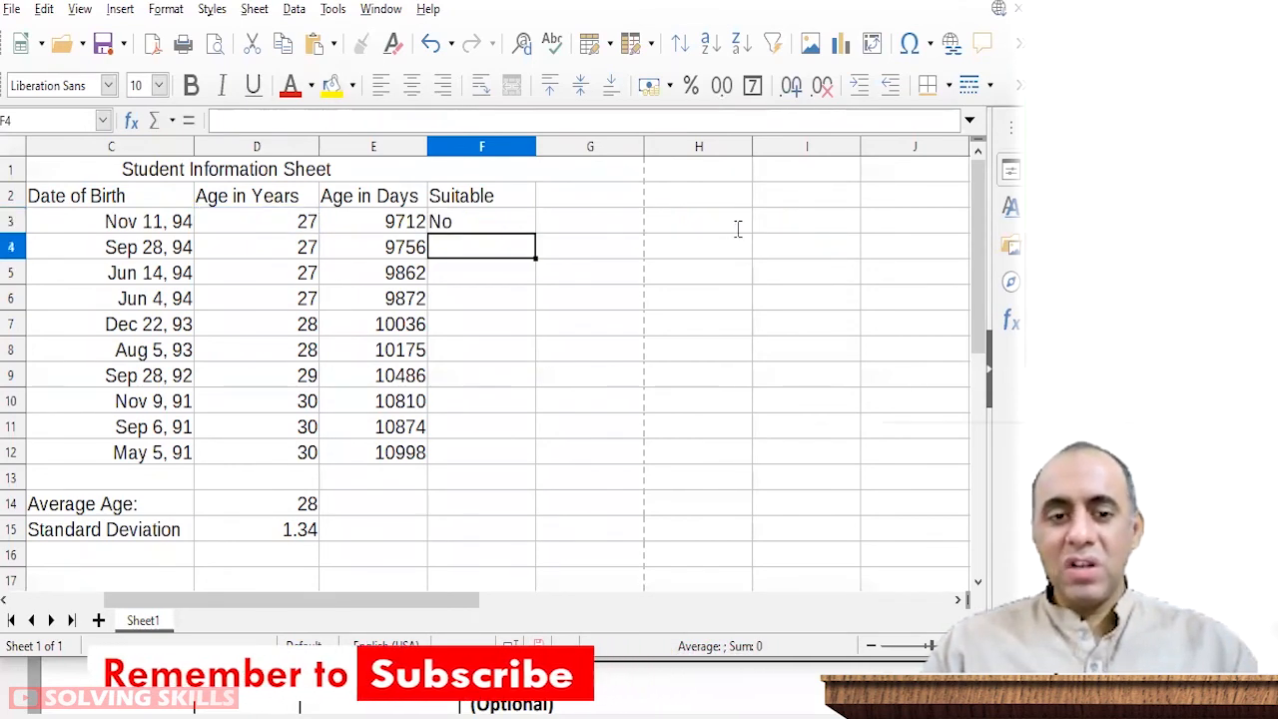
pyautogui.click(520, 224)
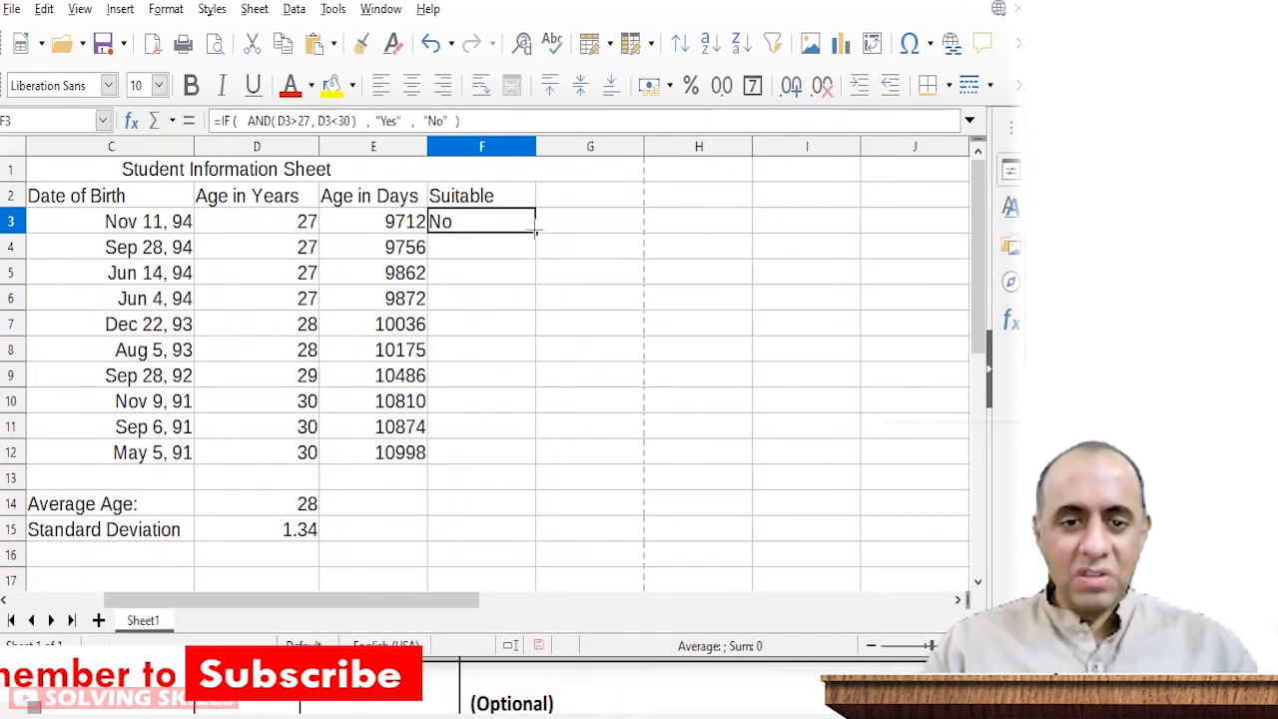
pyautogui.moveTo(536, 232); pyautogui.dragTo(524, 477)
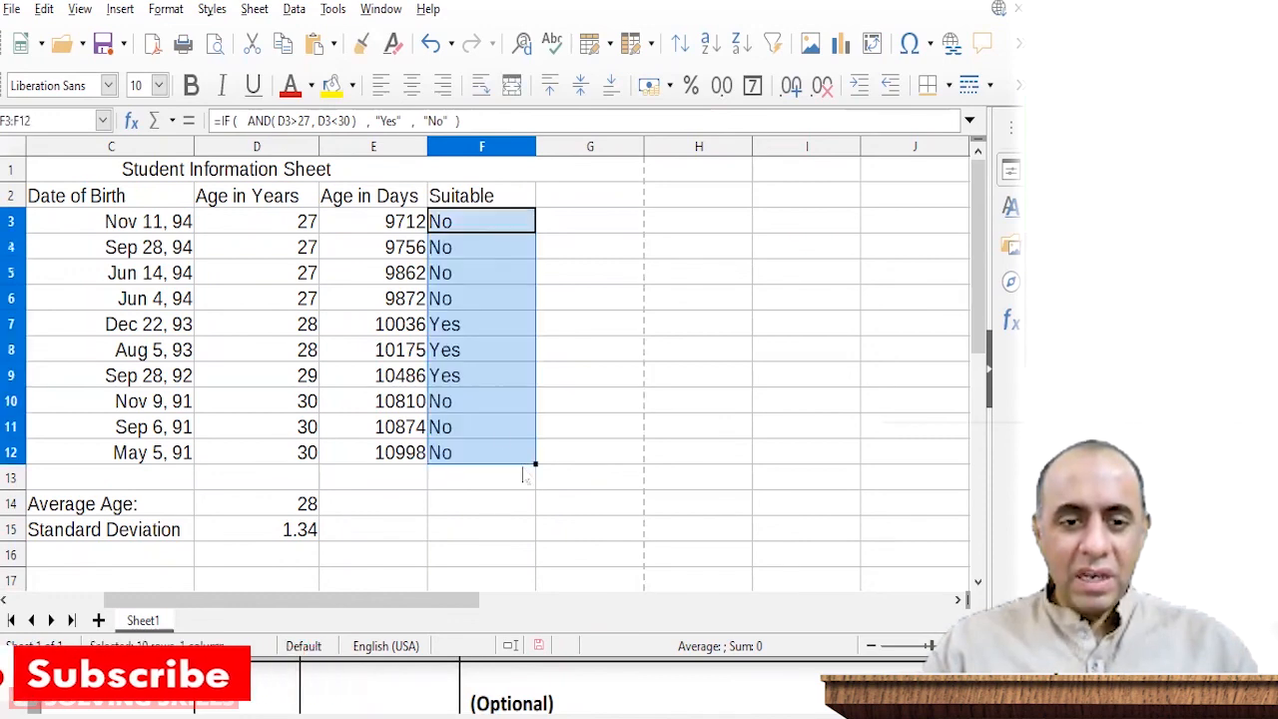
# Step: Compare the Suitable results with the ages in D7:F9, D3:F6 and D10:F12
pyautogui.click(476, 329)
pyautogui.moveTo(257, 323); pyautogui.dragTo(508, 388)
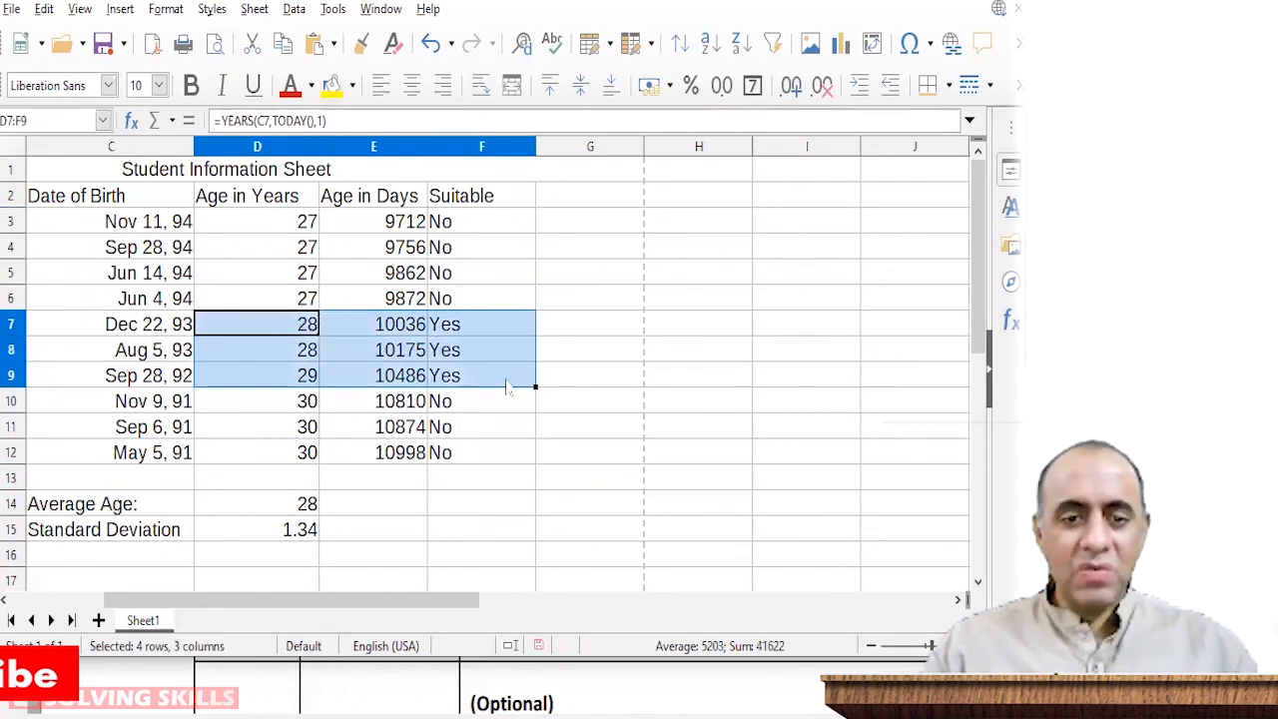
pyautogui.click(504, 336)
pyautogui.moveTo(297, 221); pyautogui.dragTo(511, 305)
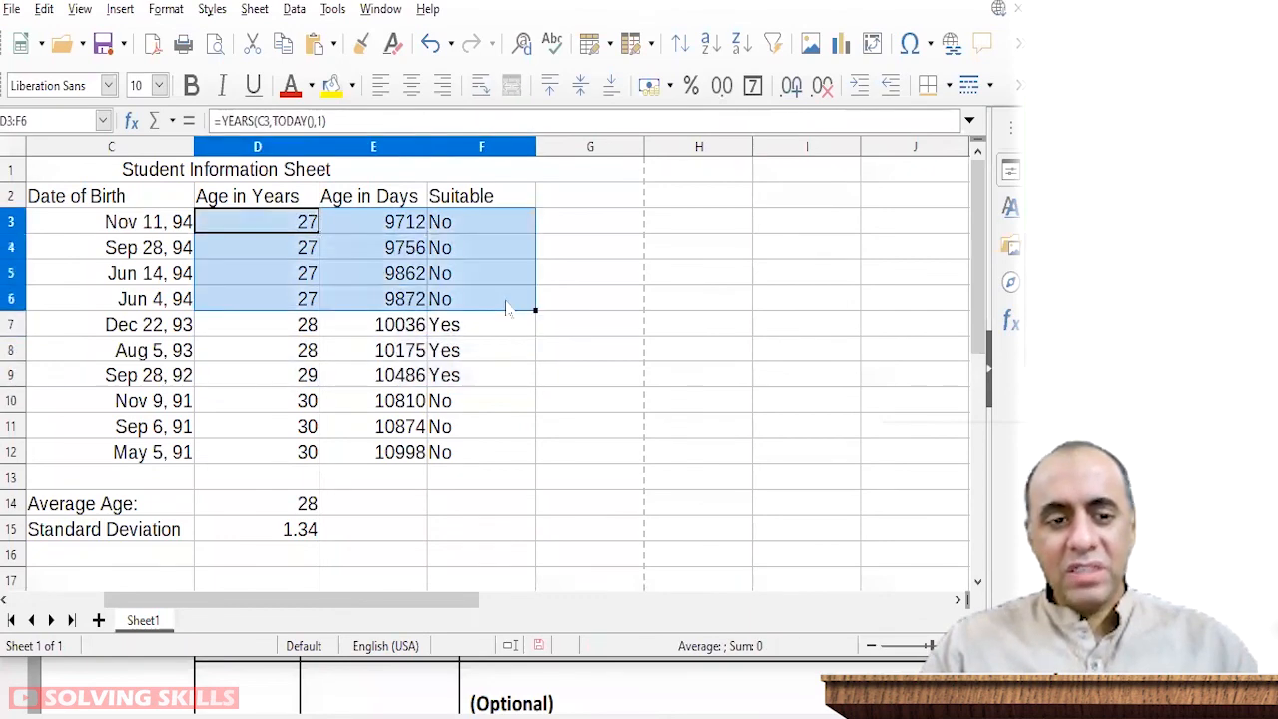
pyautogui.moveTo(260, 401); pyautogui.dragTo(500, 453)
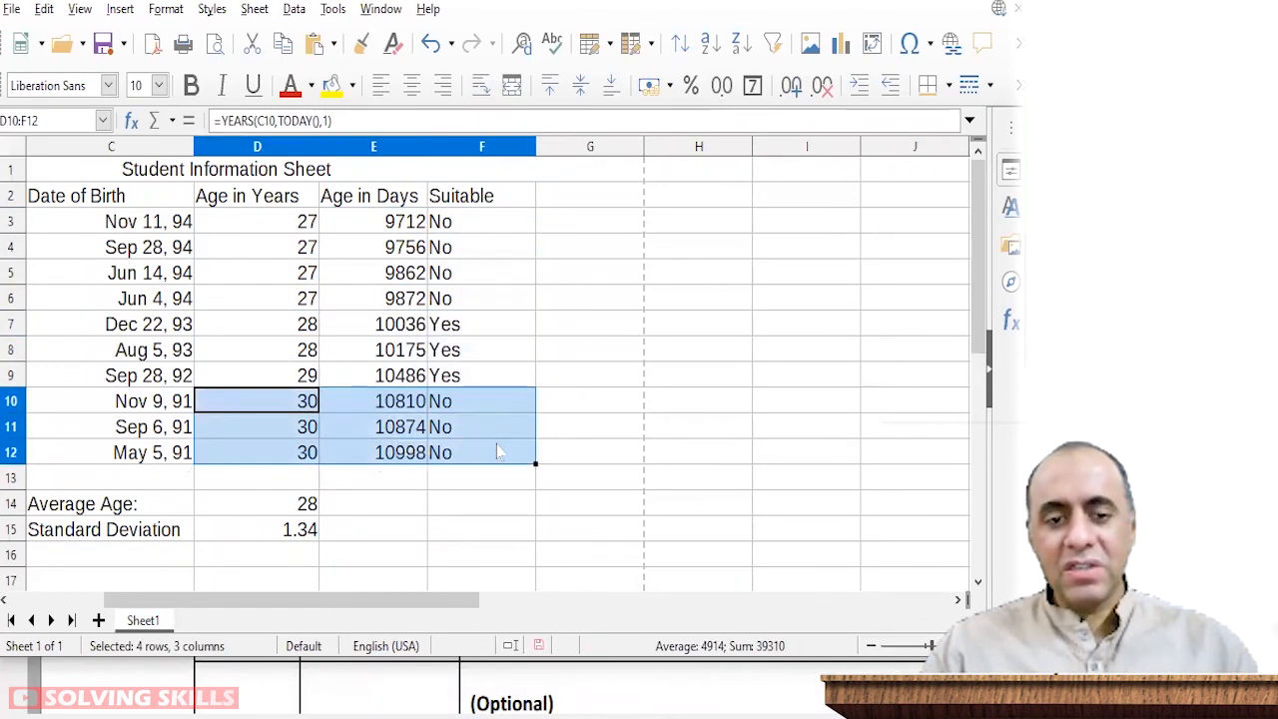
pyautogui.click(510, 215)
pyautogui.doubleClick(506, 225)
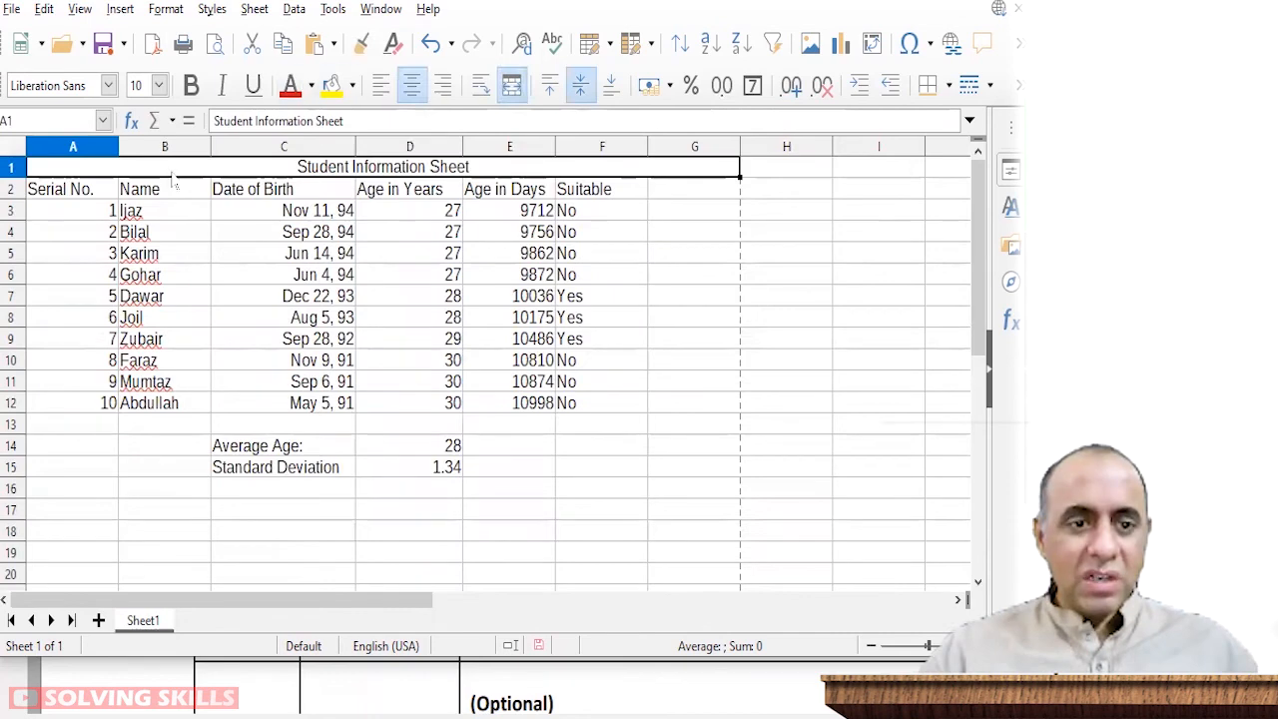
# Step: Put an outer border around the table A1:G12 and open the background colour choices for the merged title cell
pyautogui.moveTo(229, 168); pyautogui.dragTo(240, 403)
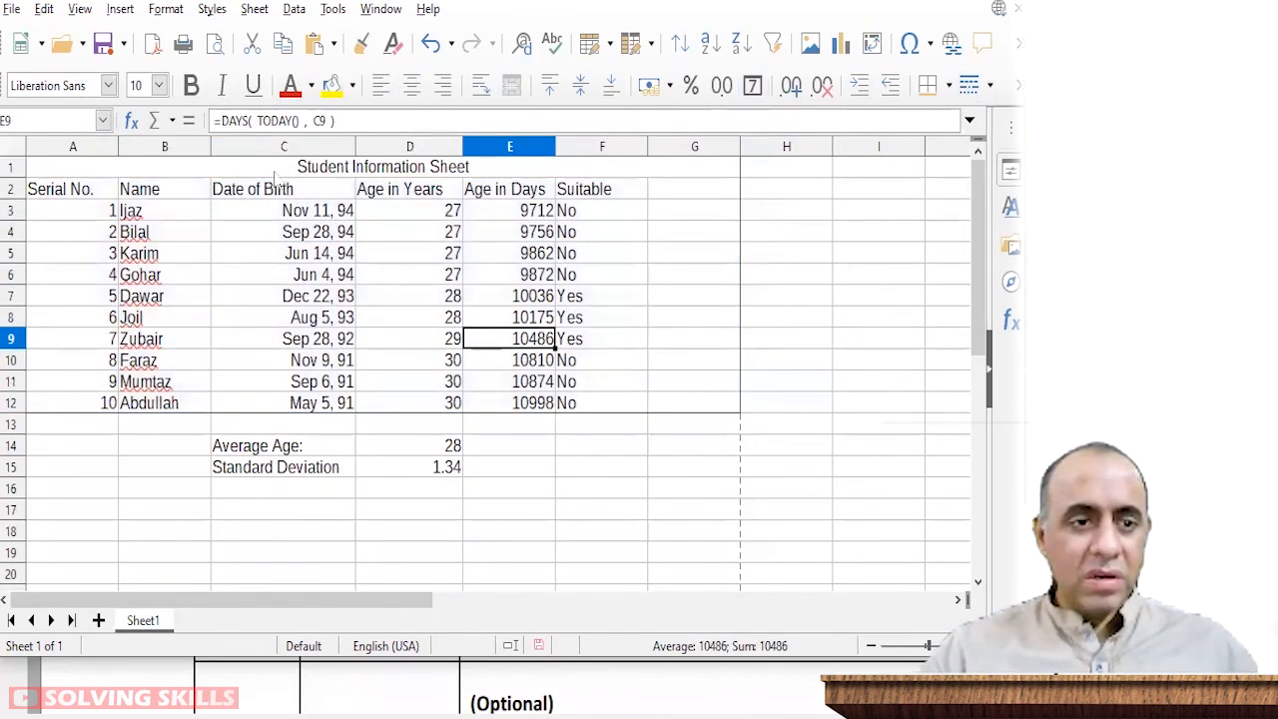
pyautogui.click(274, 170)
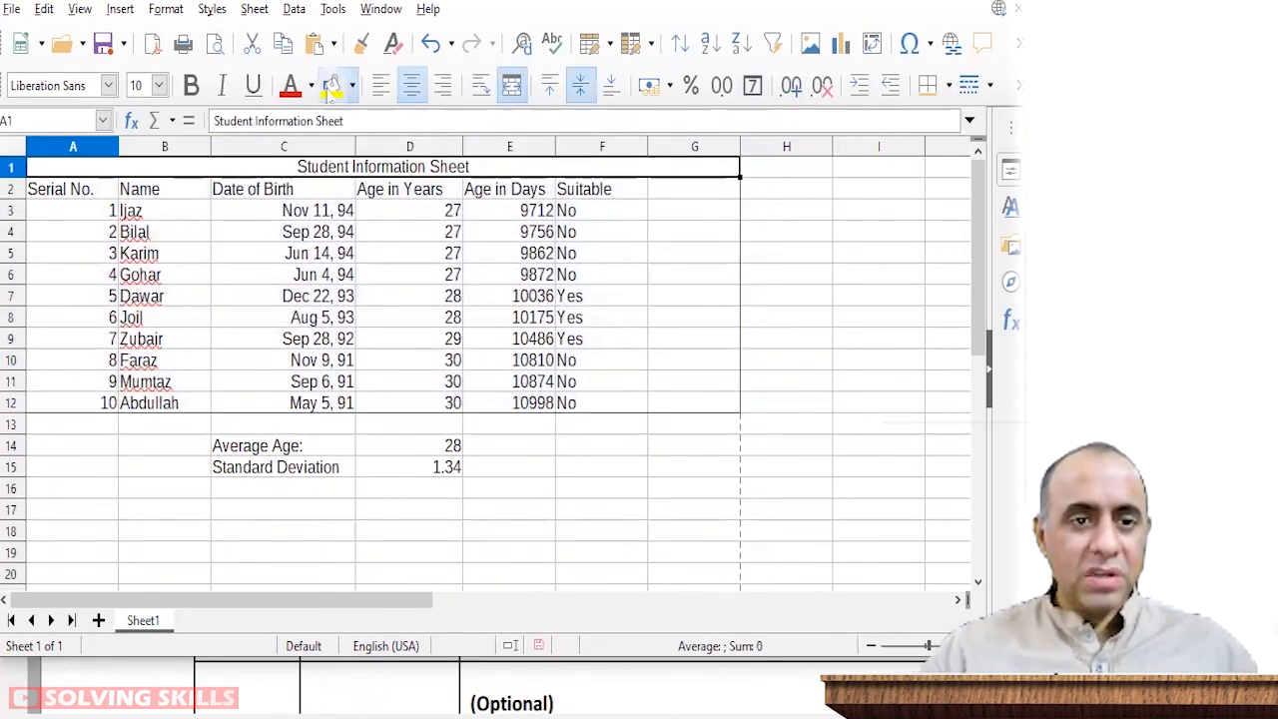
pyautogui.click(353, 85)
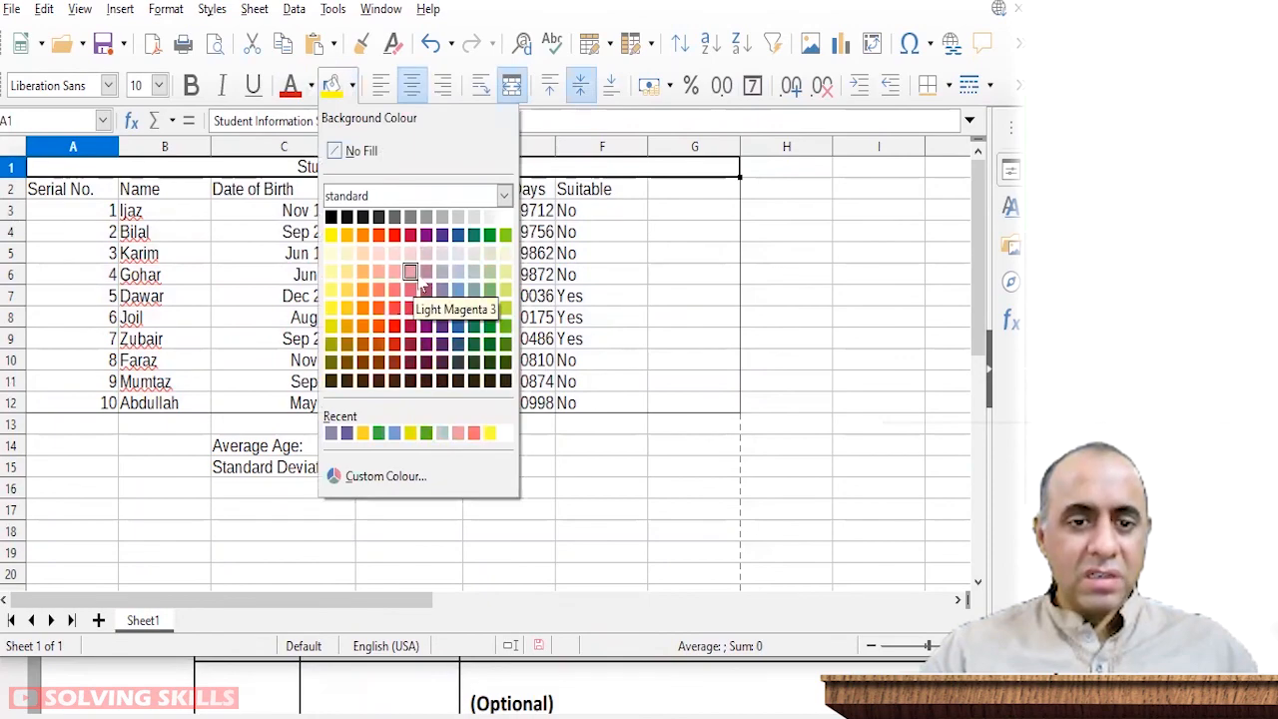